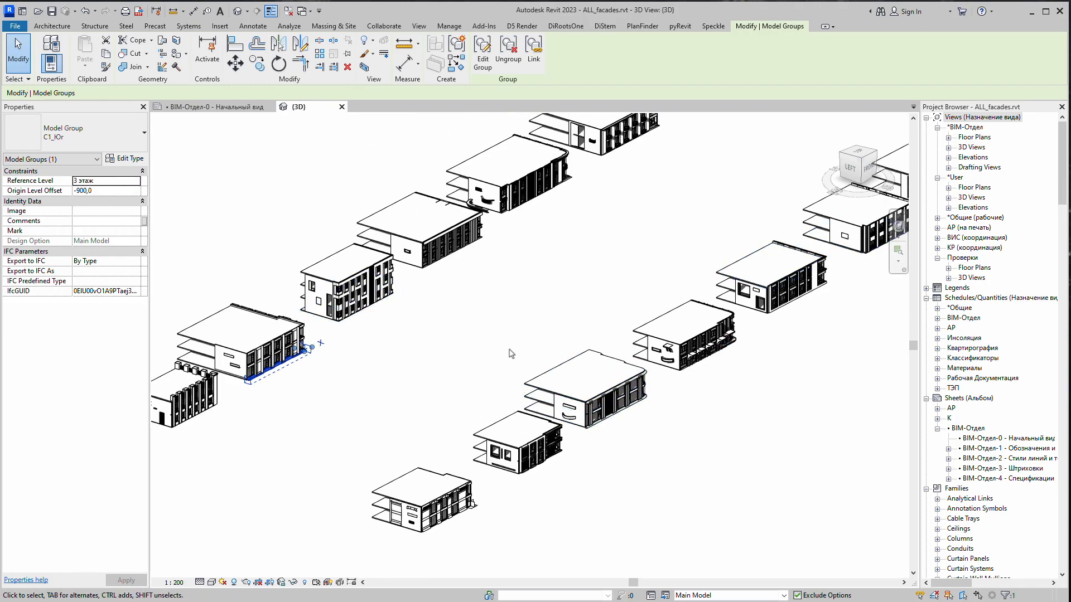
# Examine the C1_Юг facade of the reference building in 3D, including the wall type of its curved gold panels
pyautogui.moveTo(461, 381); pyautogui.dragTo(439, 357, button='middle')
pyautogui.scroll(8, 440, 286)
pyautogui.press('Escape')
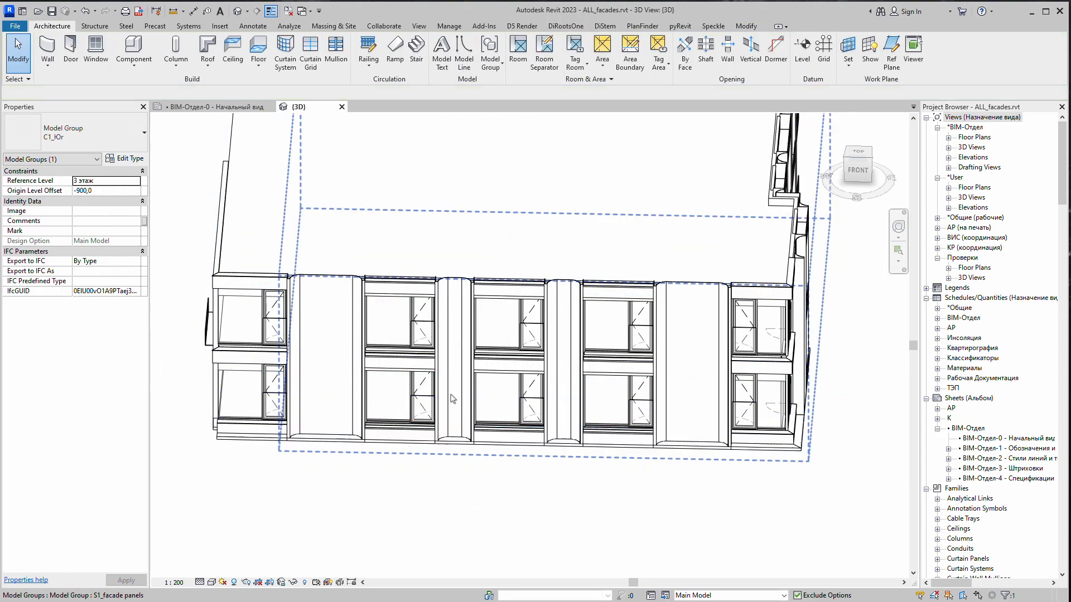
pyautogui.keyDown('shift'); pyautogui.moveTo(517, 456); pyautogui.dragTo(574, 424, button='middle'); pyautogui.keyUp('shift')
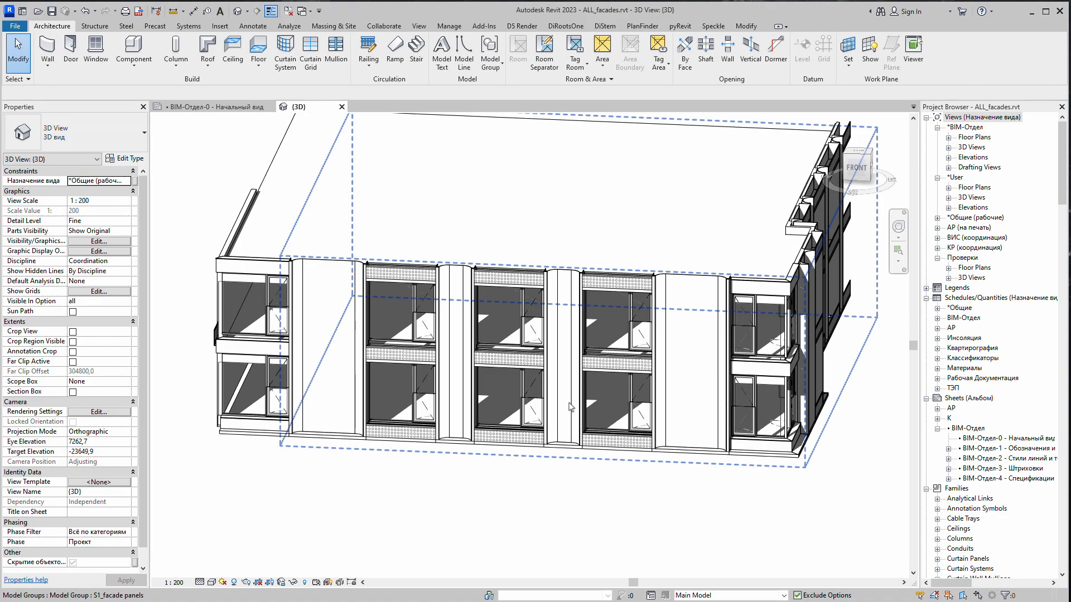
pyautogui.scroll(3, 387, 342)
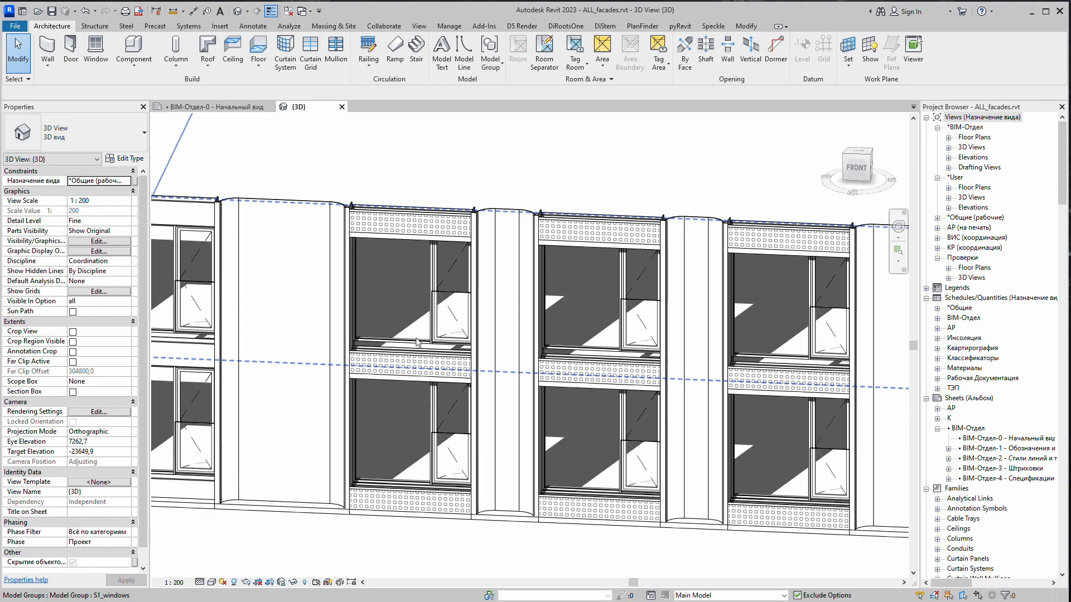
pyautogui.scroll(-4, 419, 339)
pyautogui.scroll(2, 419, 340)
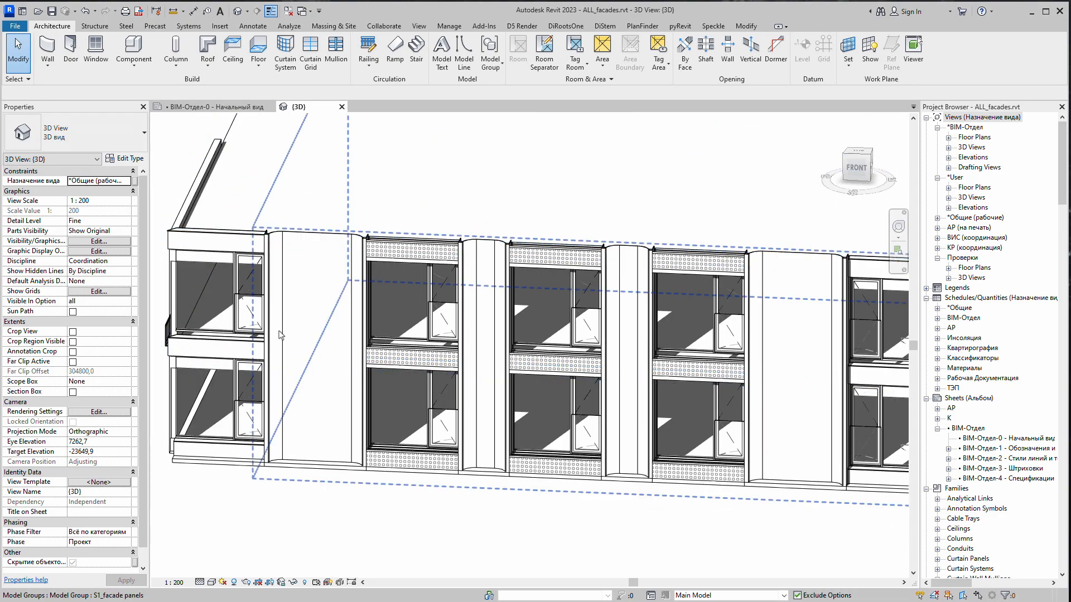
pyautogui.click(274, 280)
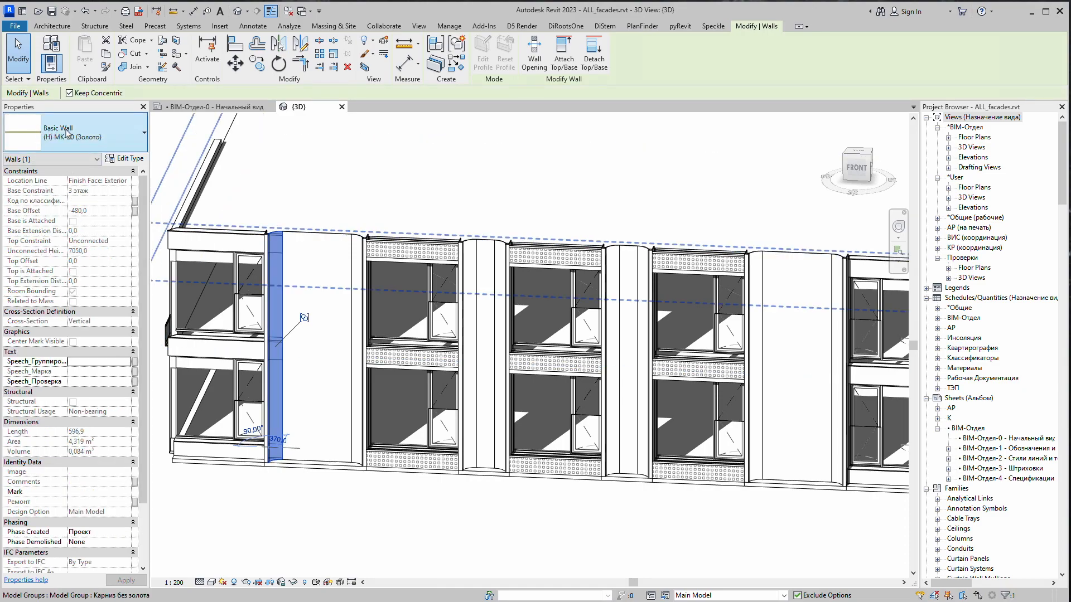
pyautogui.click(433, 540)
pyautogui.scroll(-2, 463, 483)
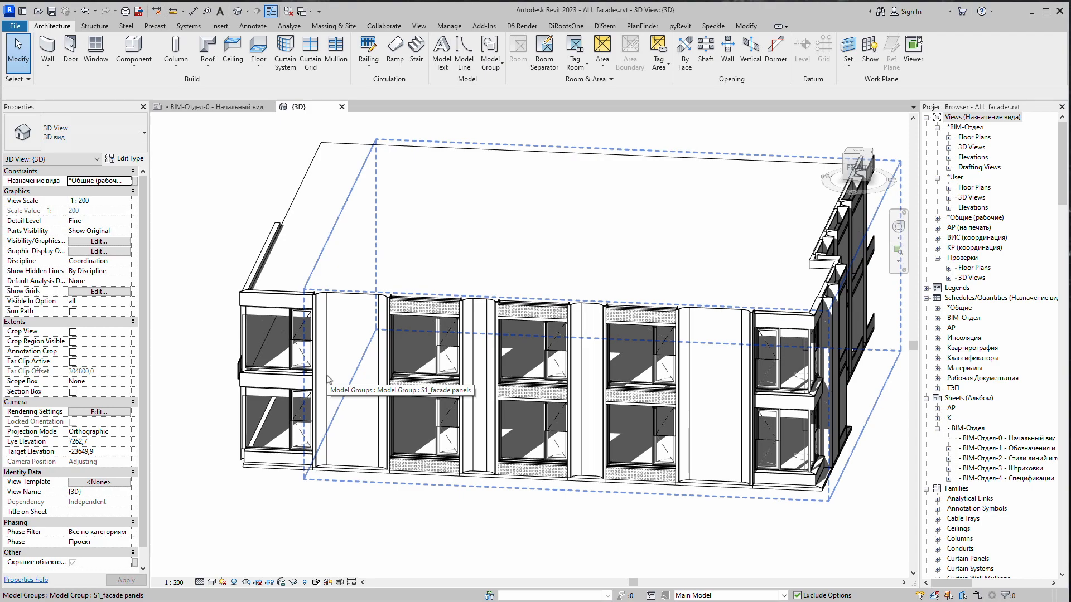
pyautogui.keyDown('shift'); pyautogui.moveTo(328, 379); pyautogui.dragTo(388, 417, button='middle'); pyautogui.keyUp('shift')
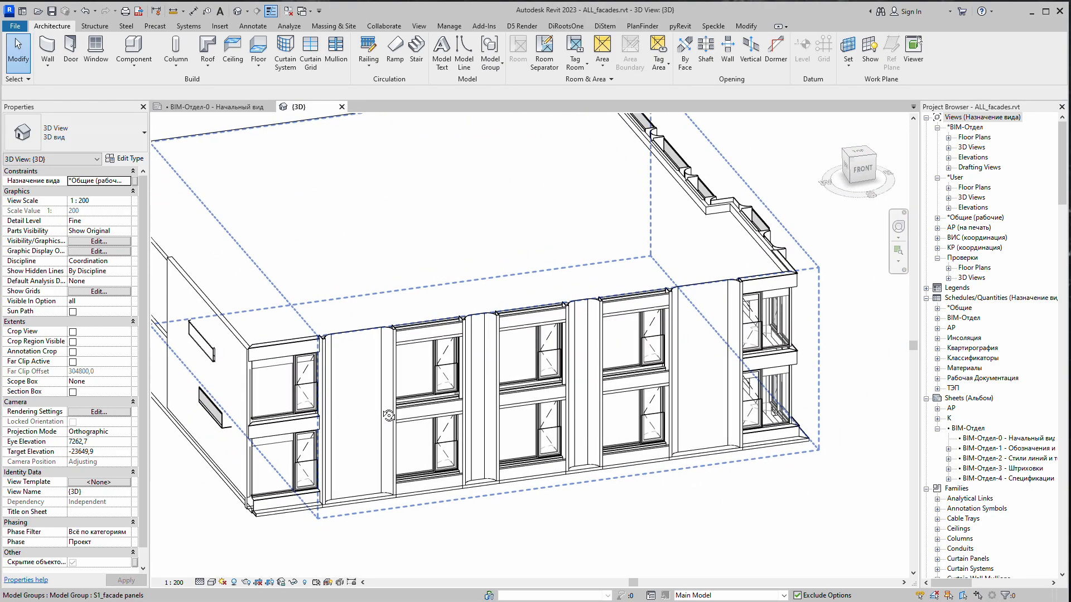
pyautogui.scroll(-2, 399, 397)
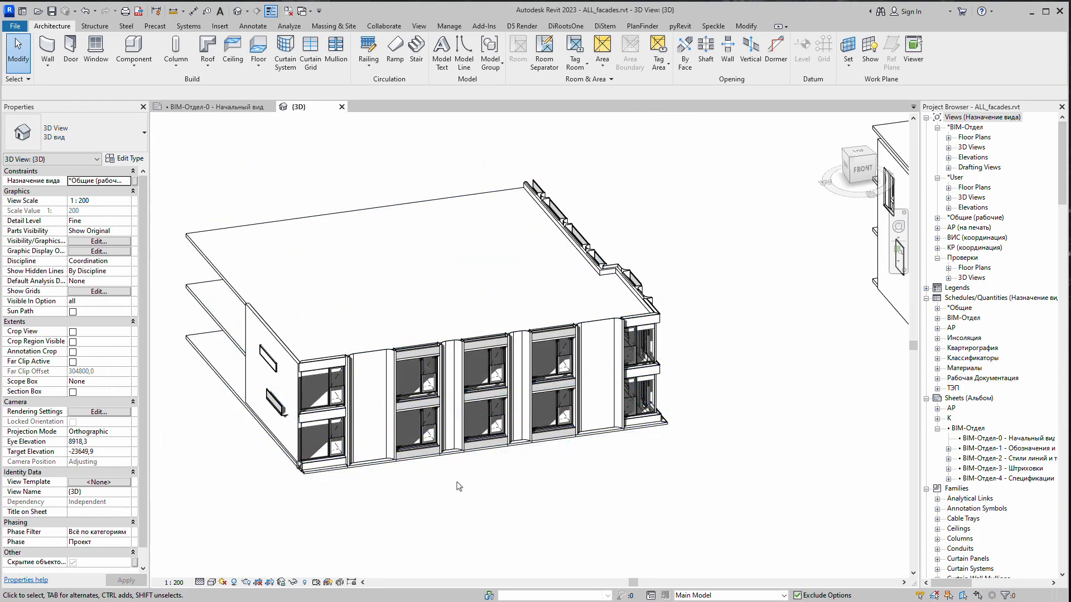
pyautogui.keyDown('shift'); pyautogui.moveTo(405, 444); pyautogui.dragTo(638, 441, button='middle'); pyautogui.keyUp('shift')
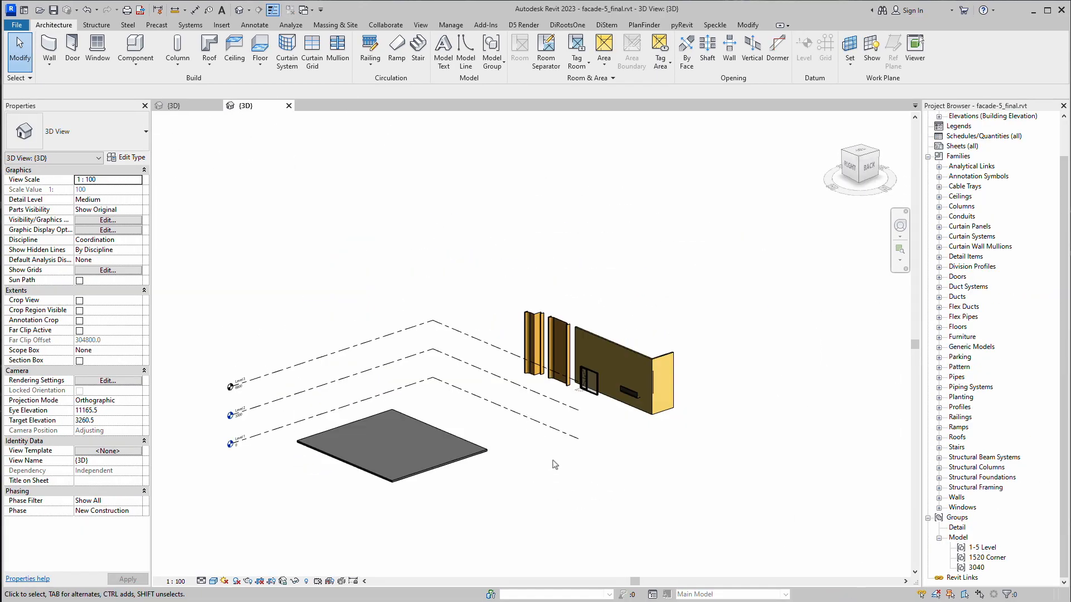
# Inspect the prepared gold wall pieces in facade-5_final, checking the flat profiled group and the corner group
pyautogui.keyDown('shift'); pyautogui.moveTo(480, 435); pyautogui.dragTo(530, 457, button='middle'); pyautogui.keyUp('shift')
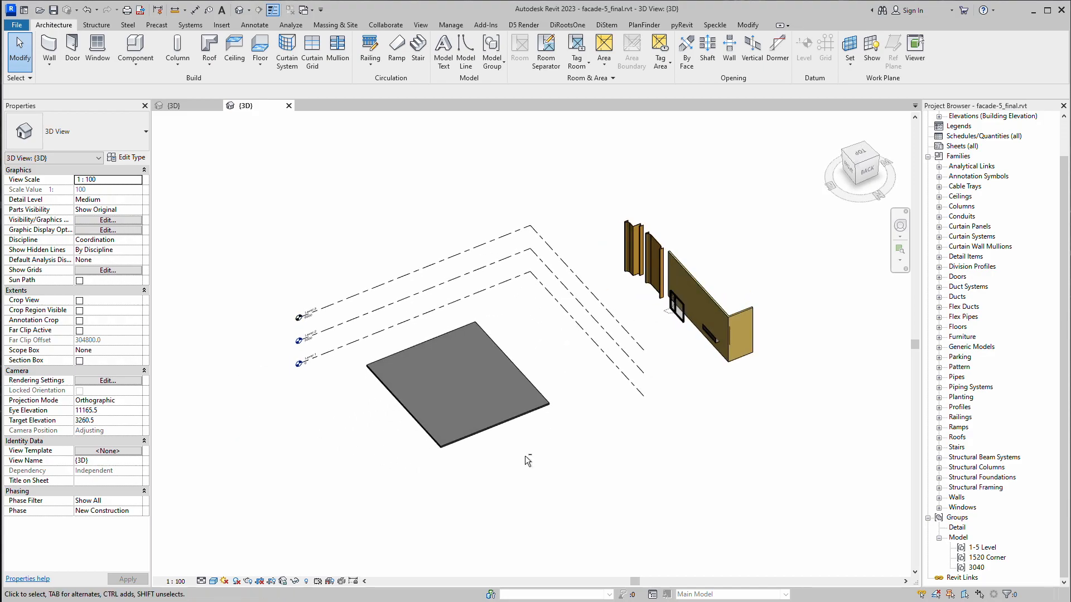
pyautogui.keyDown('shift'); pyautogui.moveTo(396, 469); pyautogui.dragTo(450, 449, button='middle'); pyautogui.keyUp('shift')
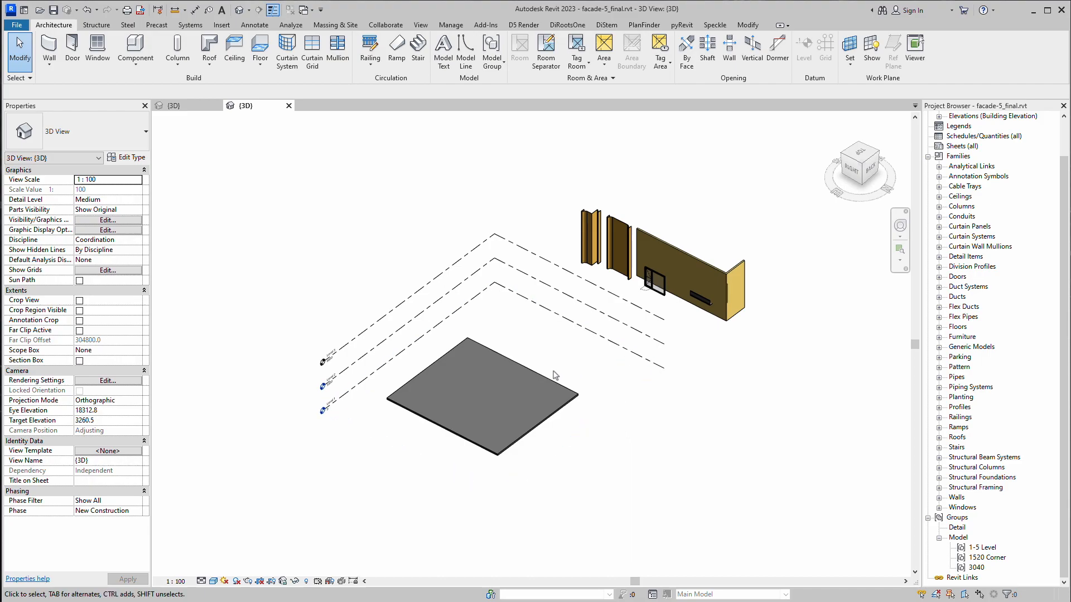
pyautogui.scroll(3, 555, 376)
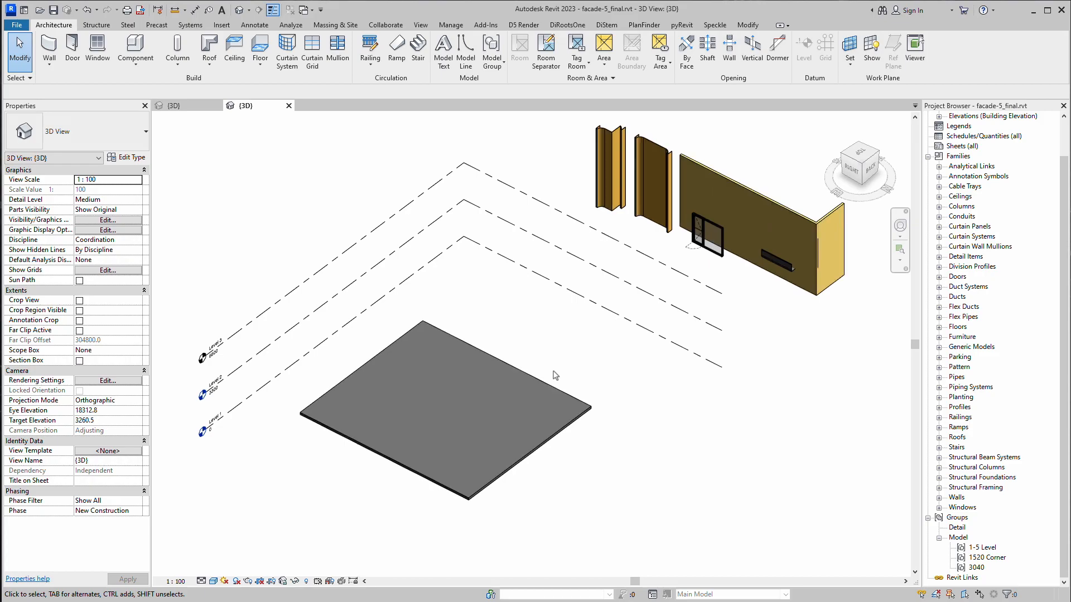
pyautogui.scroll(4, 692, 264)
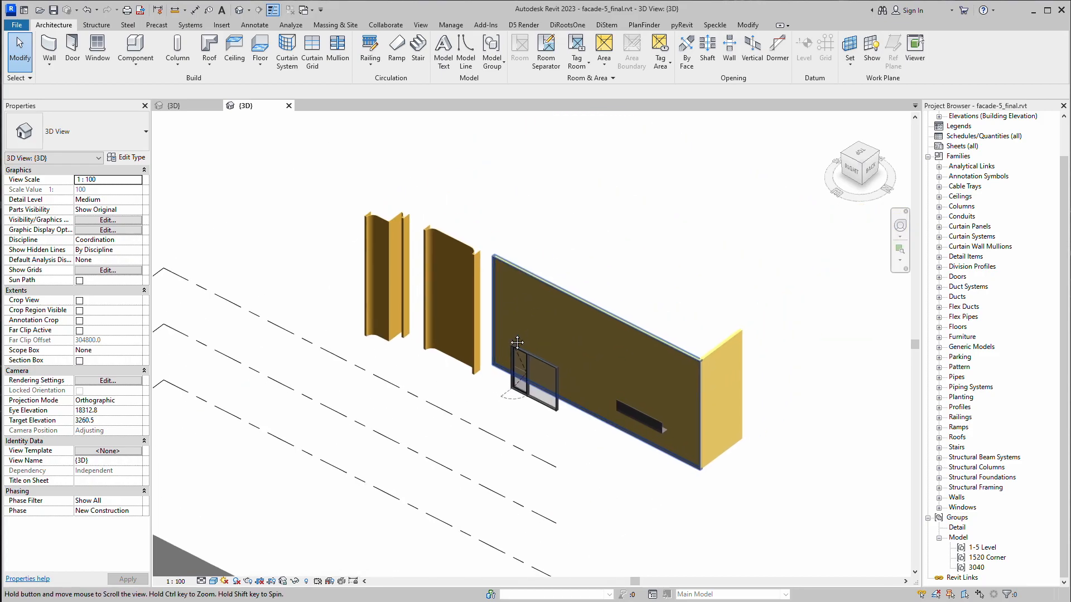
pyautogui.scroll(2, 436, 354)
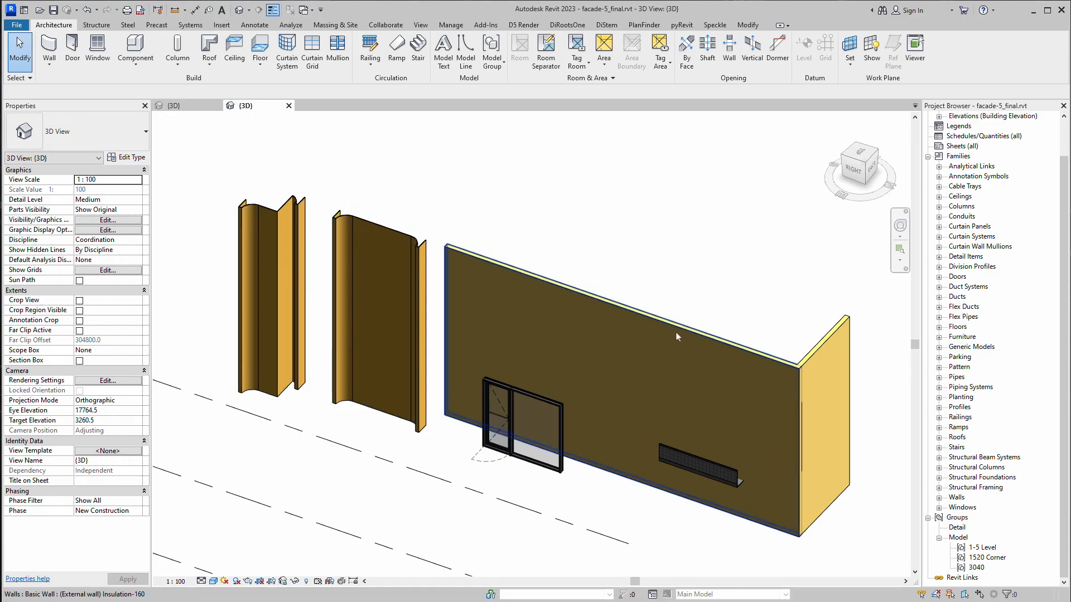
pyautogui.moveTo(391, 382); pyautogui.dragTo(443, 383, button='middle')
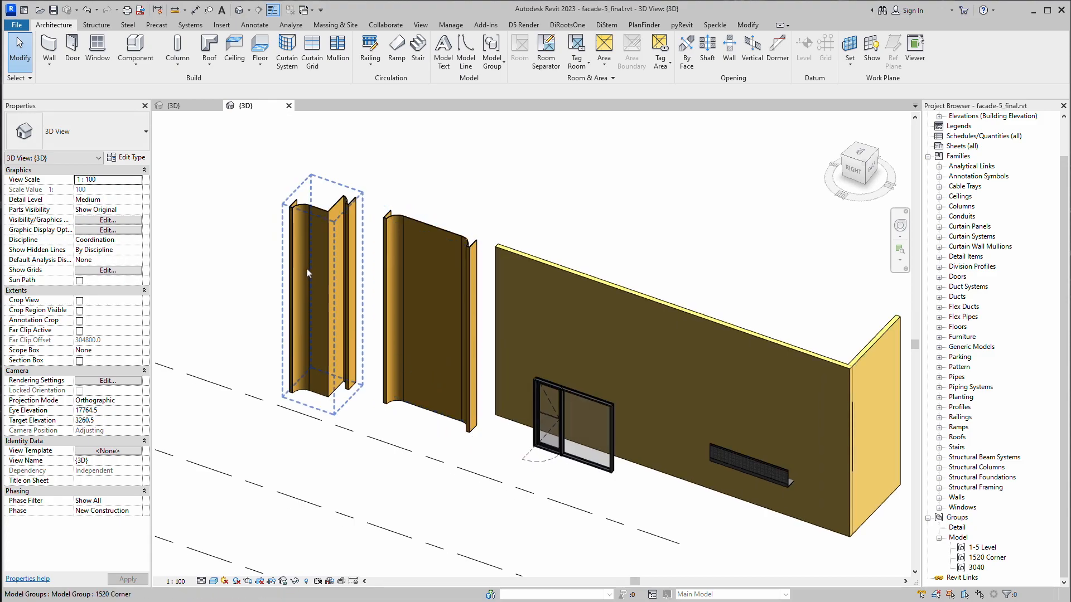
pyautogui.scroll(3, 355, 241)
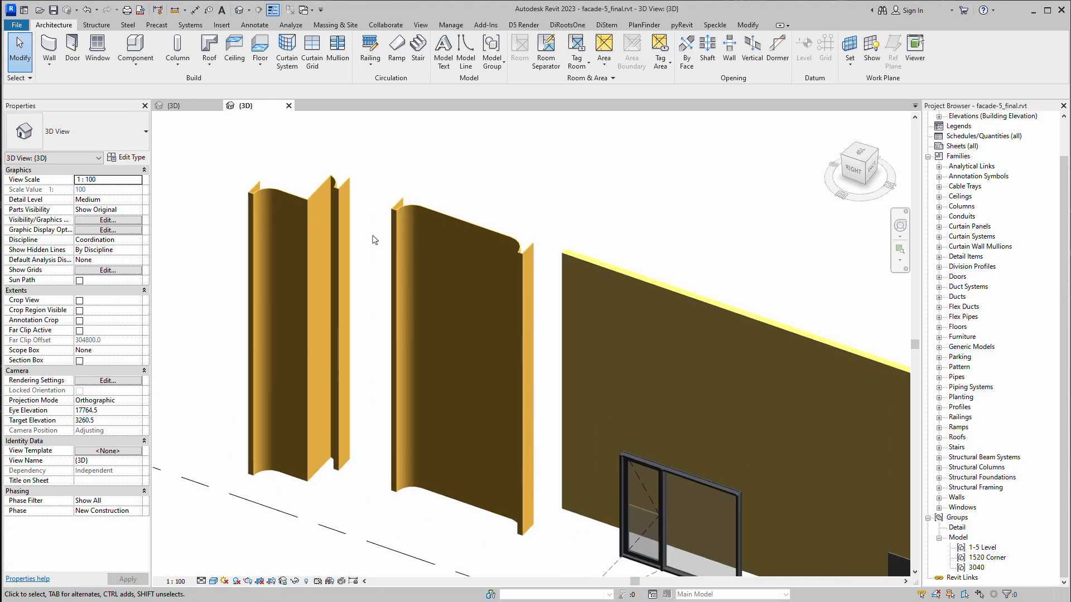
pyautogui.click(444, 231)
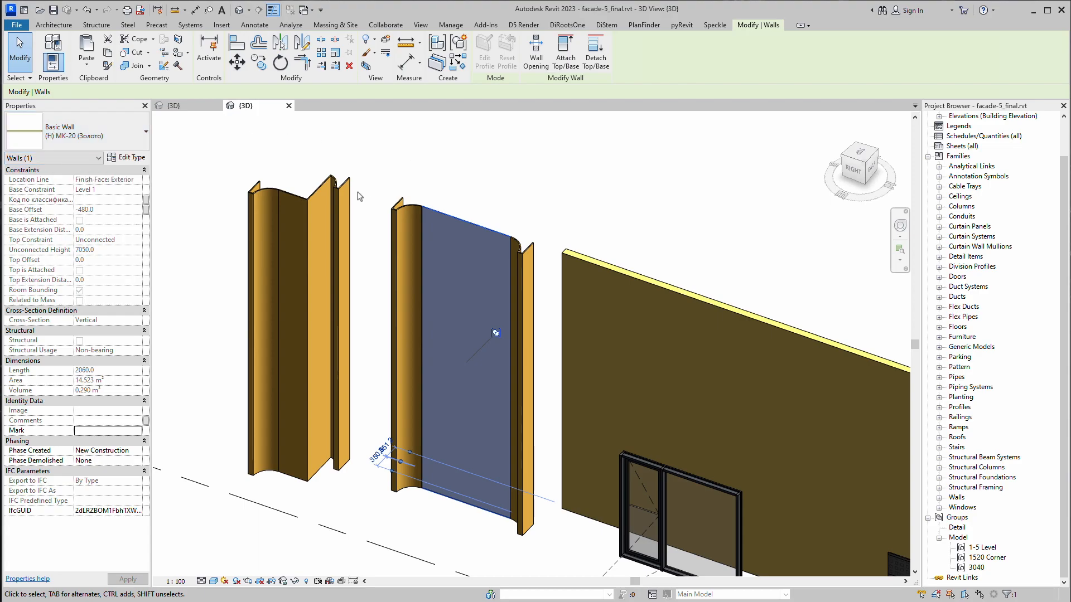
pyautogui.press('Escape')
pyautogui.click(428, 216)
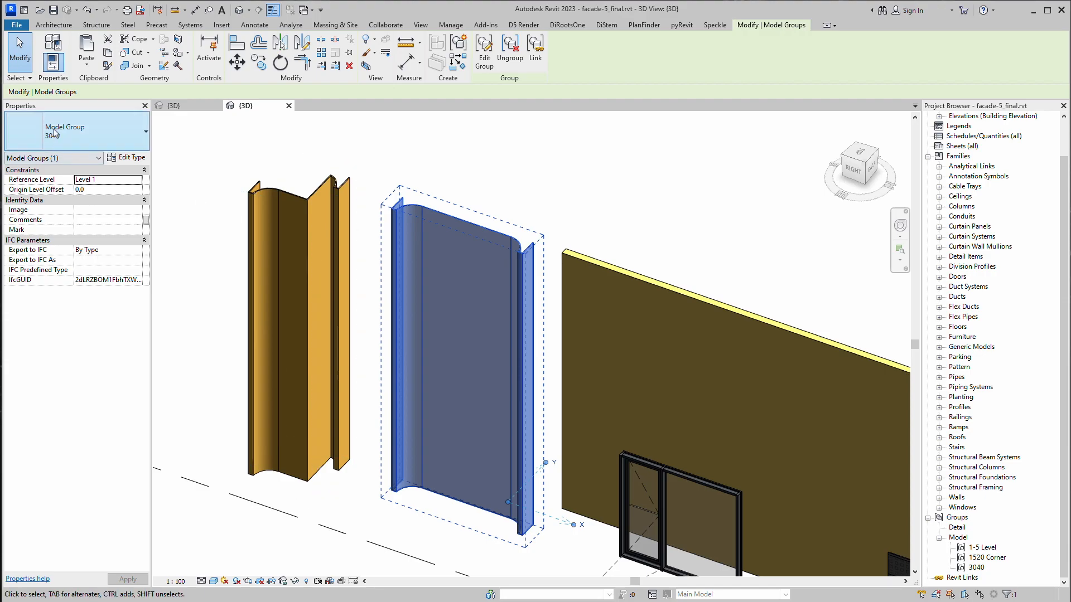
pyautogui.click(303, 194)
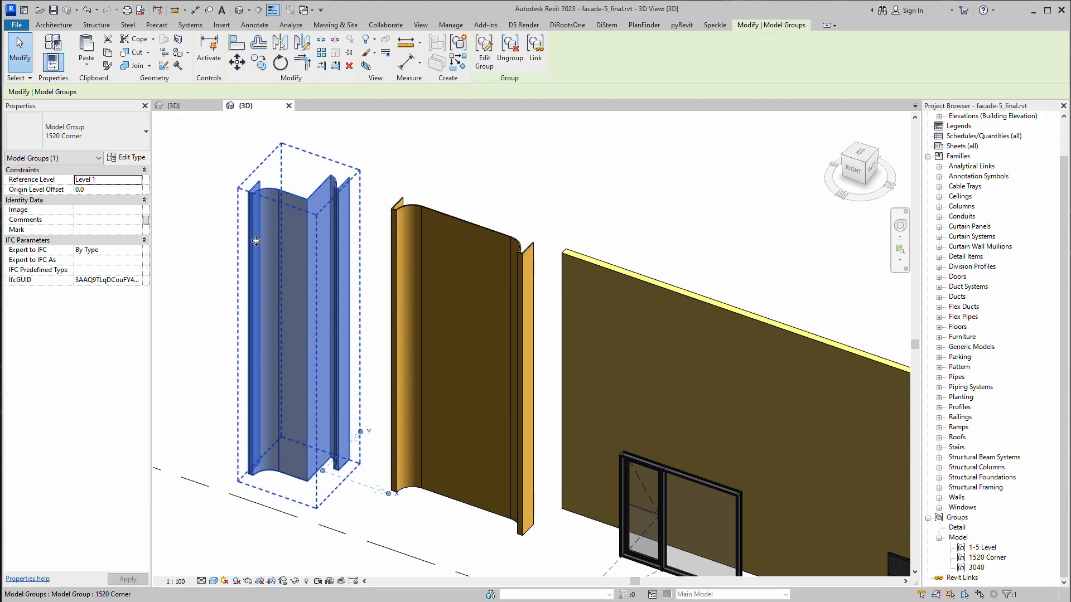
# Inspect the curtain wall sample in front of the insulation wall and the properties of its casement window
pyautogui.moveTo(436, 457); pyautogui.dragTo(267, 372, button='middle')
pyautogui.scroll(3, 596, 237)
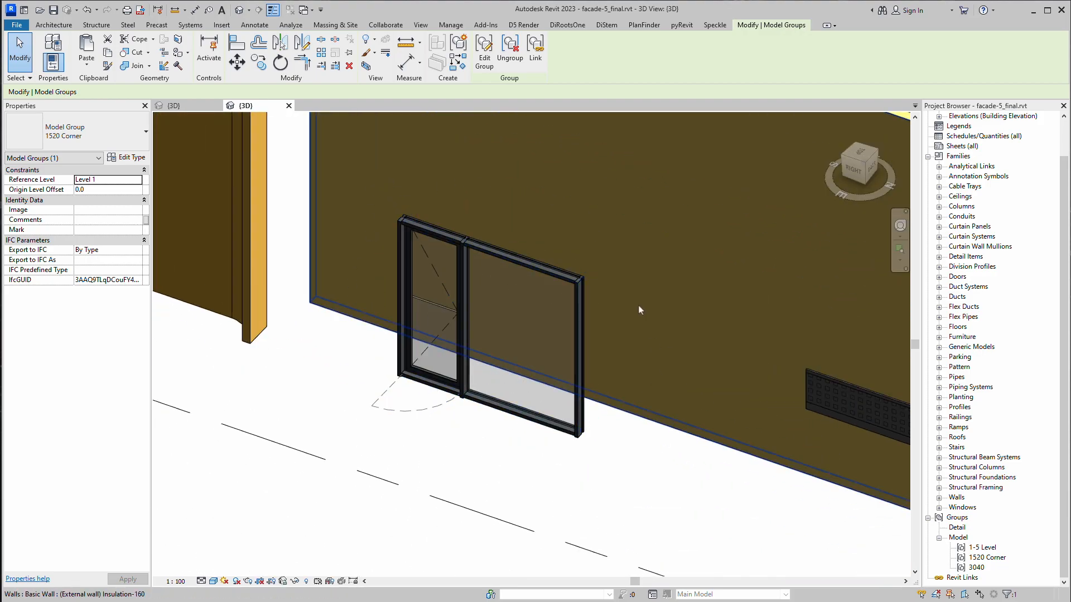
pyautogui.click(477, 255)
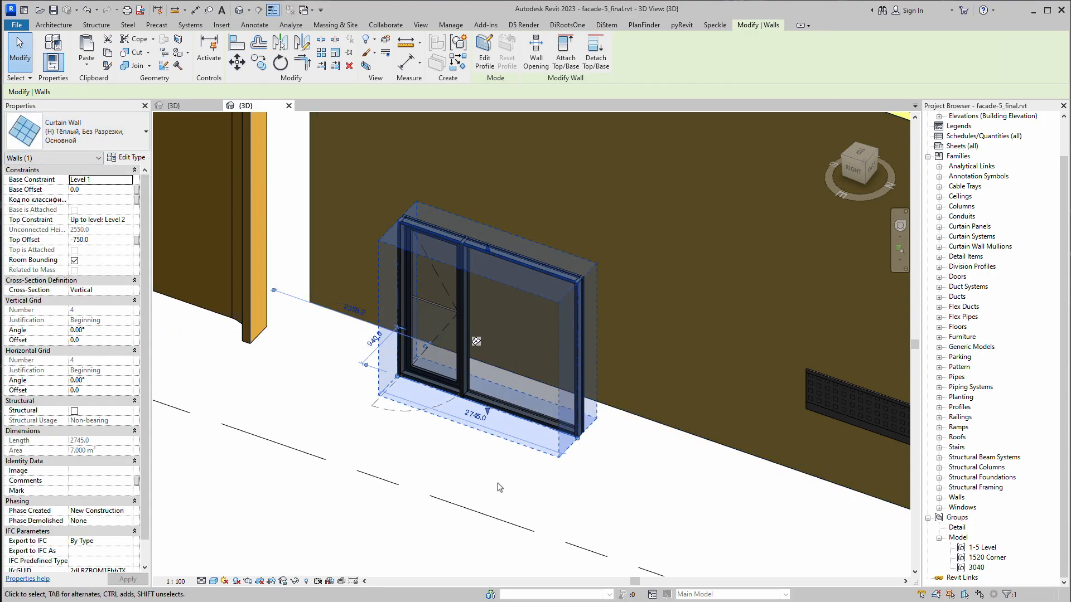
pyautogui.press('Escape')
pyautogui.click(437, 326)
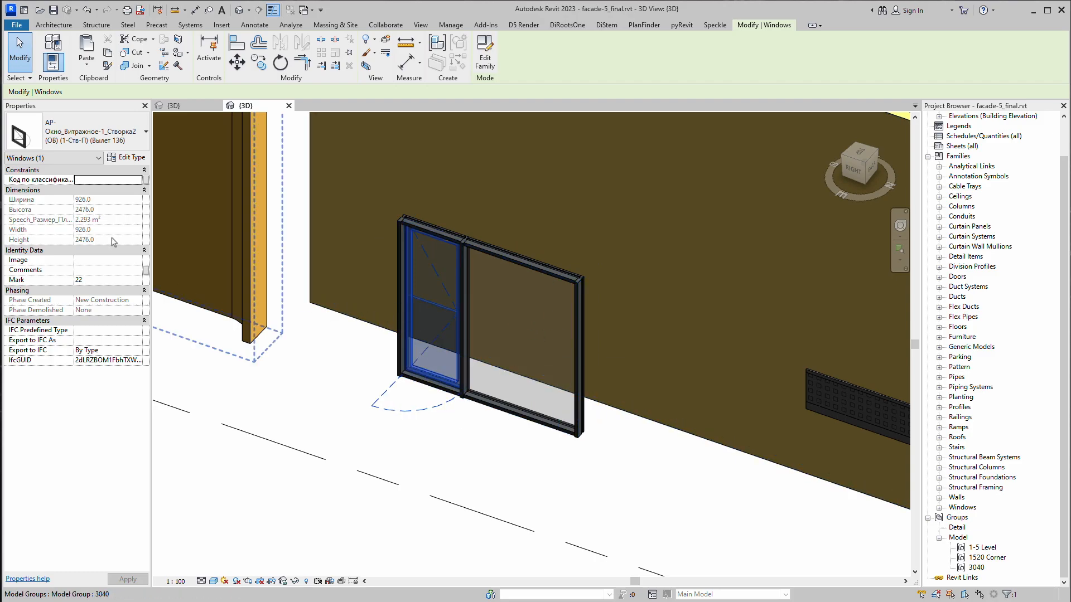
pyautogui.click(418, 303)
pyautogui.press('Escape')
# Inspect the perforated facade panel hosted on the insulation wall, checking its properties and its shape from several sides
pyautogui.moveTo(668, 527); pyautogui.dragTo(517, 342, button='middle')
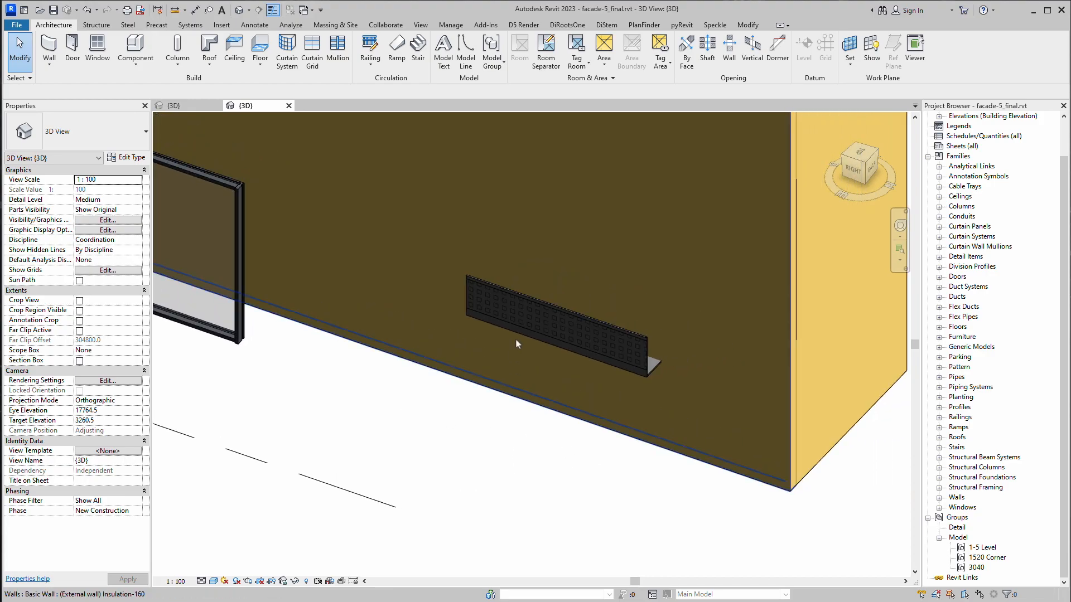
pyautogui.click(566, 340)
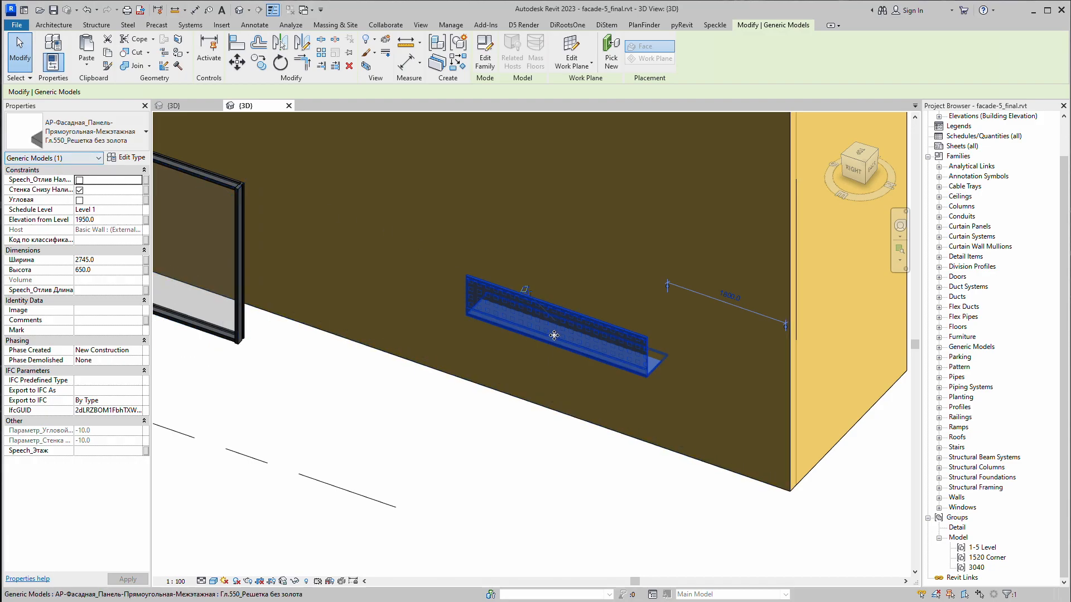
pyautogui.keyDown('shift'); pyautogui.moveTo(747, 422); pyautogui.dragTo(550, 315, button='middle'); pyautogui.keyUp('shift')
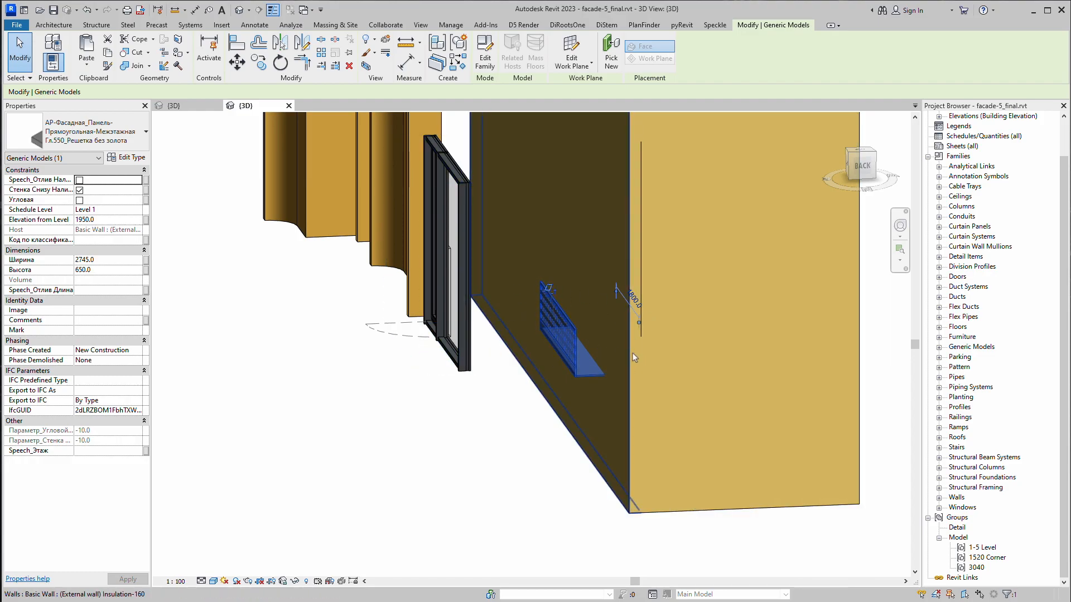
pyautogui.keyDown('shift'); pyautogui.moveTo(601, 357); pyautogui.dragTo(677, 382, button='middle'); pyautogui.keyUp('shift')
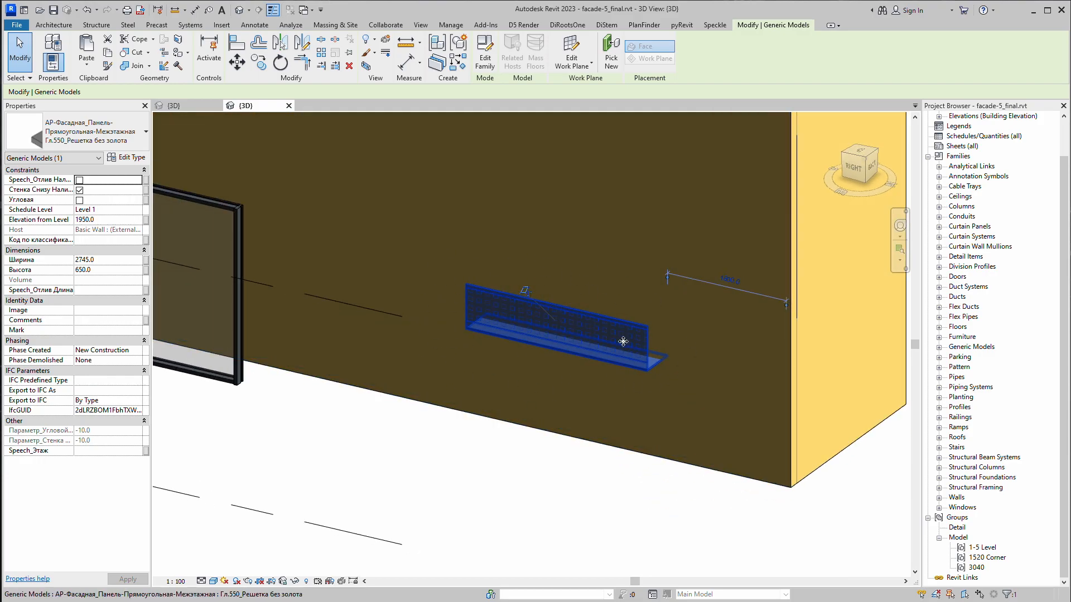
pyautogui.keyDown('shift'); pyautogui.moveTo(614, 384); pyautogui.dragTo(571, 403, button='middle'); pyautogui.keyUp('shift')
pyautogui.click(467, 515)
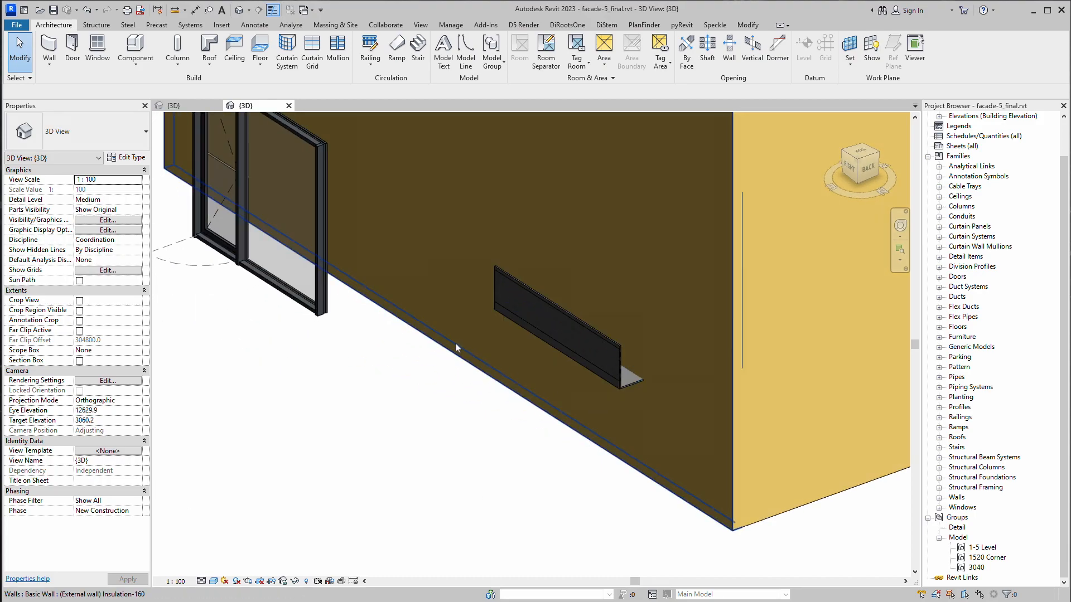
# Examine the overall layout of sample walls and levels, focusing on the reinforced concrete floor slab
pyautogui.scroll(-6, 456, 348)
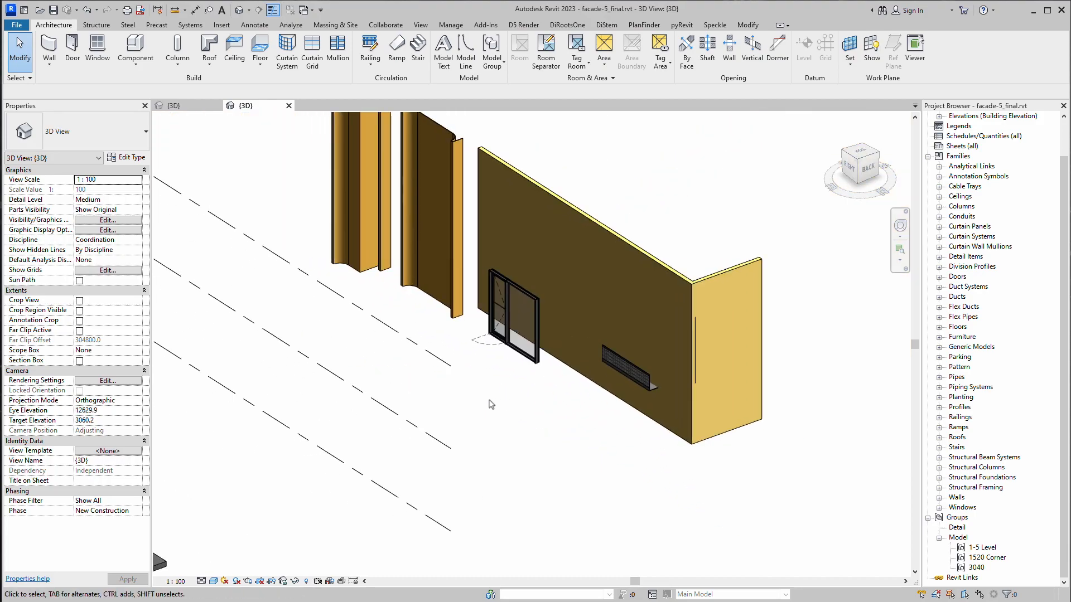
pyautogui.scroll(-4, 691, 370)
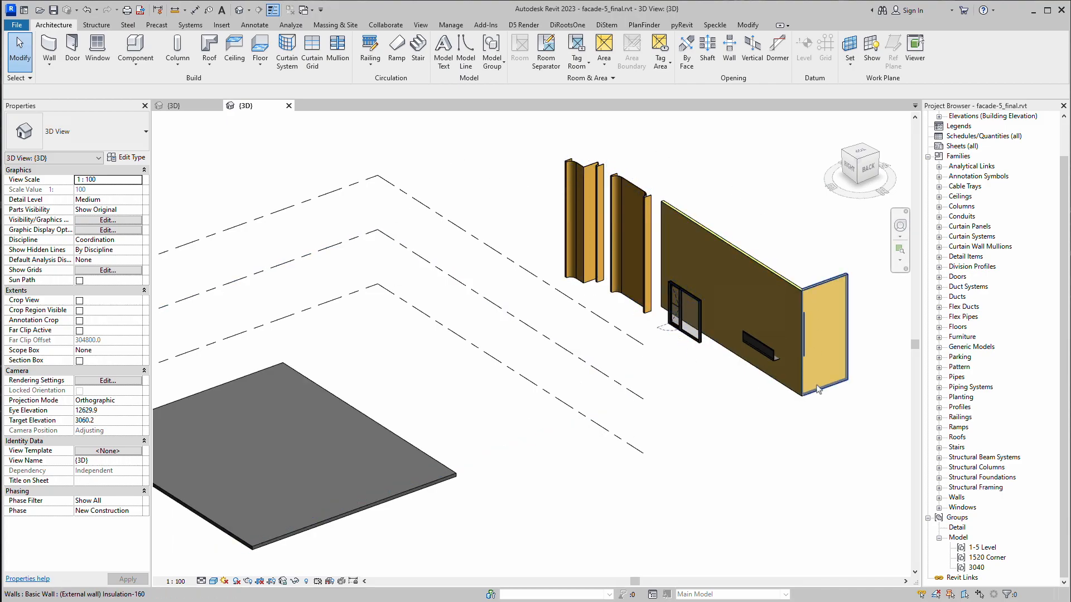
pyautogui.moveTo(433, 339); pyautogui.dragTo(676, 295, button='middle')
pyautogui.moveTo(553, 366)
pyautogui.mouseDown(button='middle')
pyautogui.moveTo(521, 330)
pyautogui.moveTo(539, 360)
pyautogui.mouseUp(button='middle')
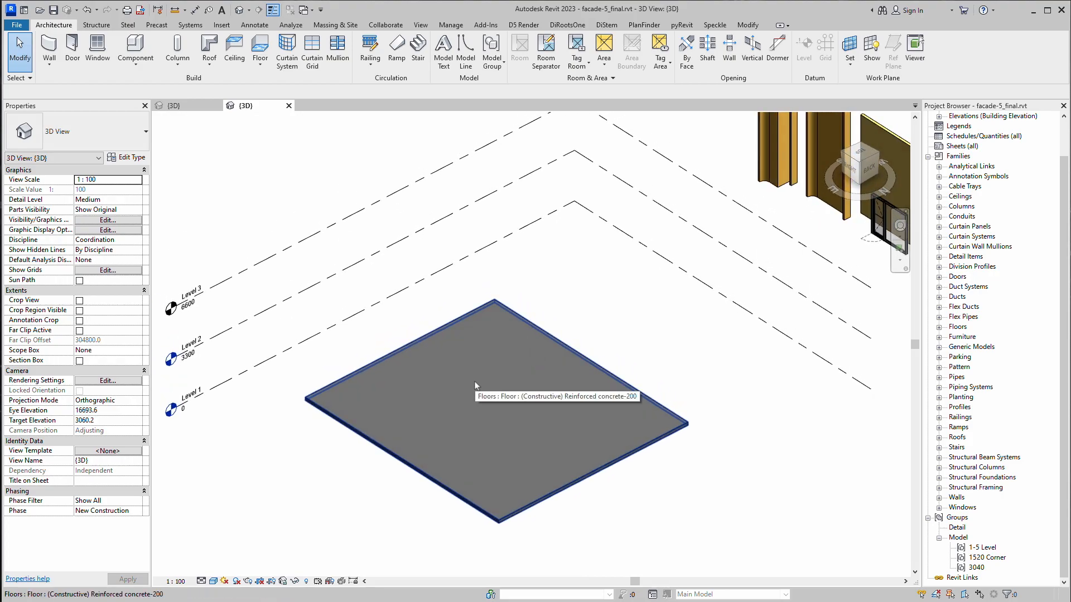
pyautogui.moveTo(486, 489); pyautogui.dragTo(442, 403, button='middle')
pyautogui.scroll(2, 328, 366)
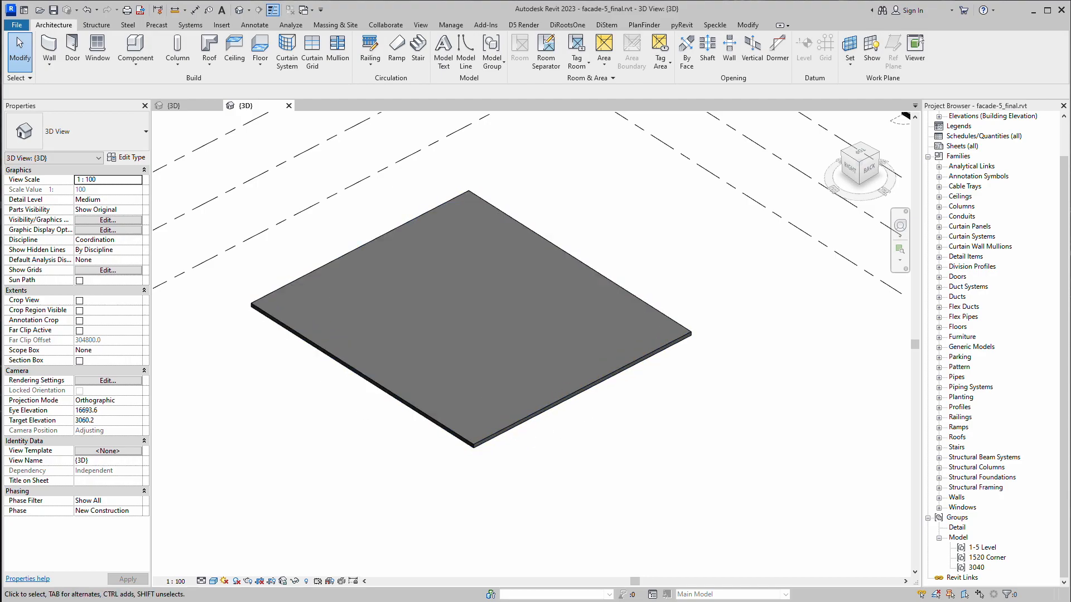
pyautogui.scroll(2, 991, 239)
# Open the Level 1 floor plan and frame the floor slab outline
pyautogui.click(938, 126)
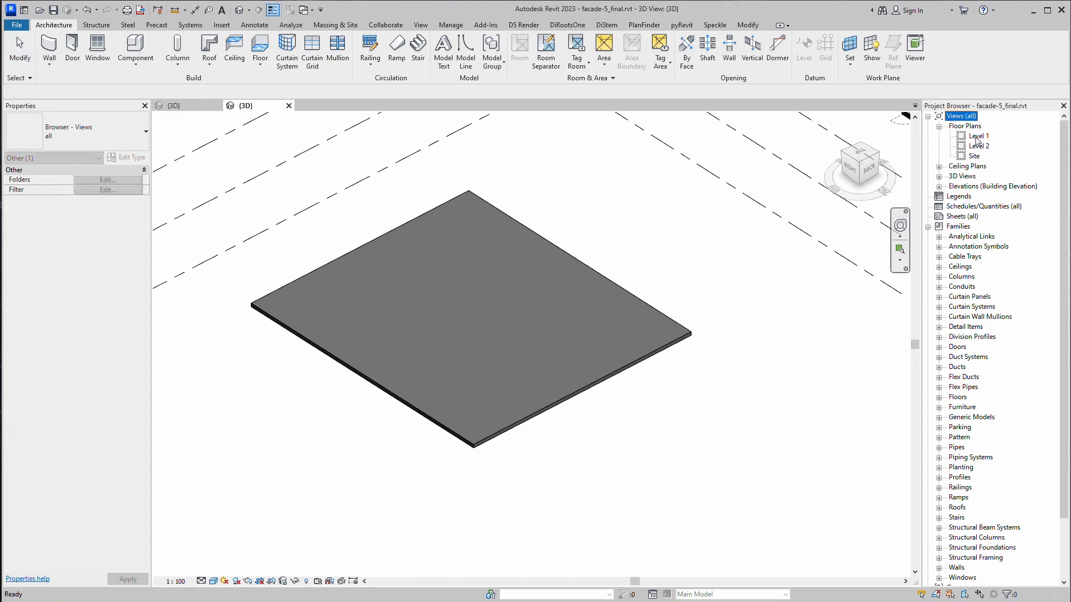
pyautogui.doubleClick(975, 136)
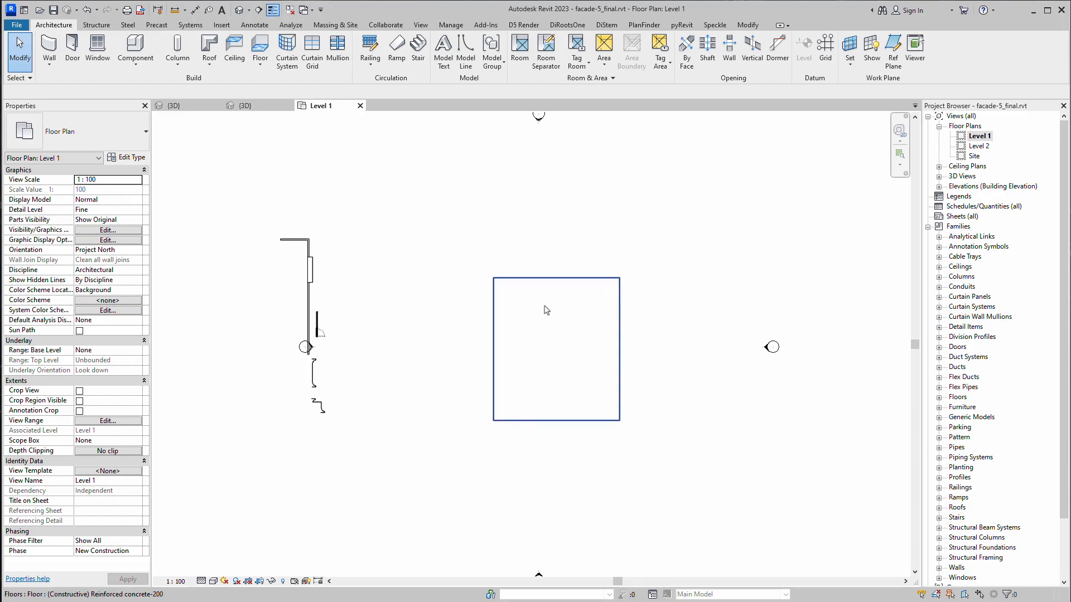
pyautogui.scroll(3, 636, 309)
pyautogui.scroll(1, 493, 169)
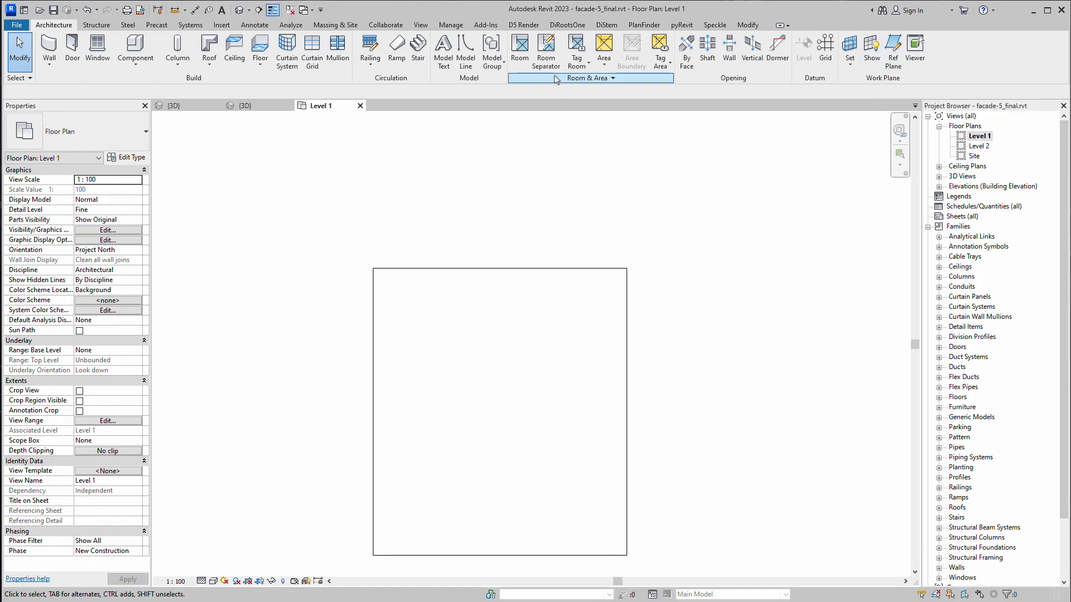
# Sketch a vertical model line about 3200 mm long across the slab's upper edge, near its right corner
pyautogui.click(466, 55)
pyautogui.scroll(4, 595, 277)
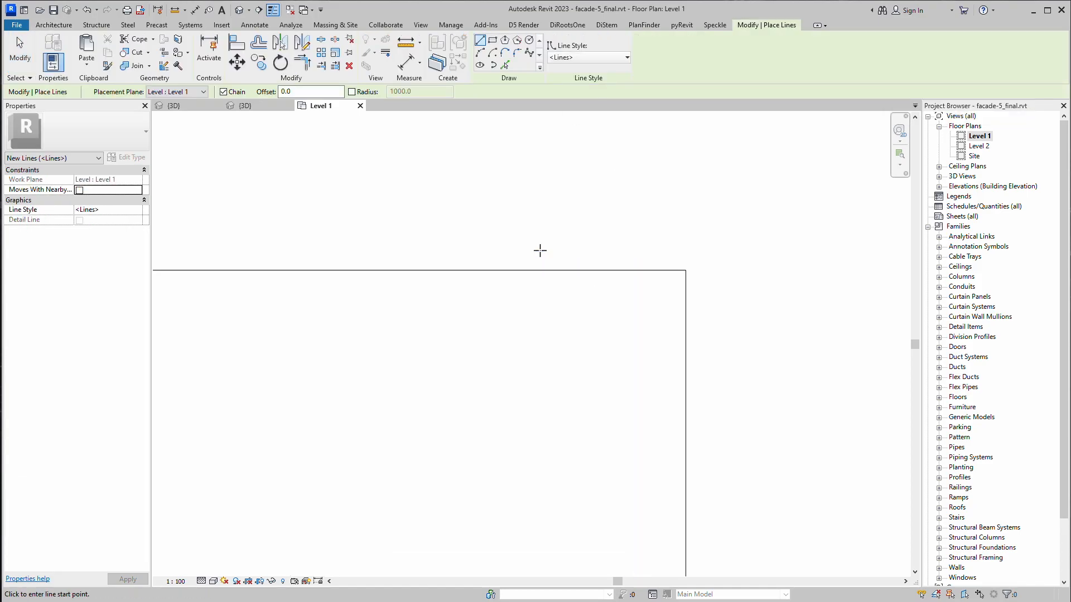
pyautogui.click(678, 358)
pyautogui.press('Escape')
pyautogui.click(582, 404)
pyautogui.click(582, 248)
pyautogui.press('Escape')
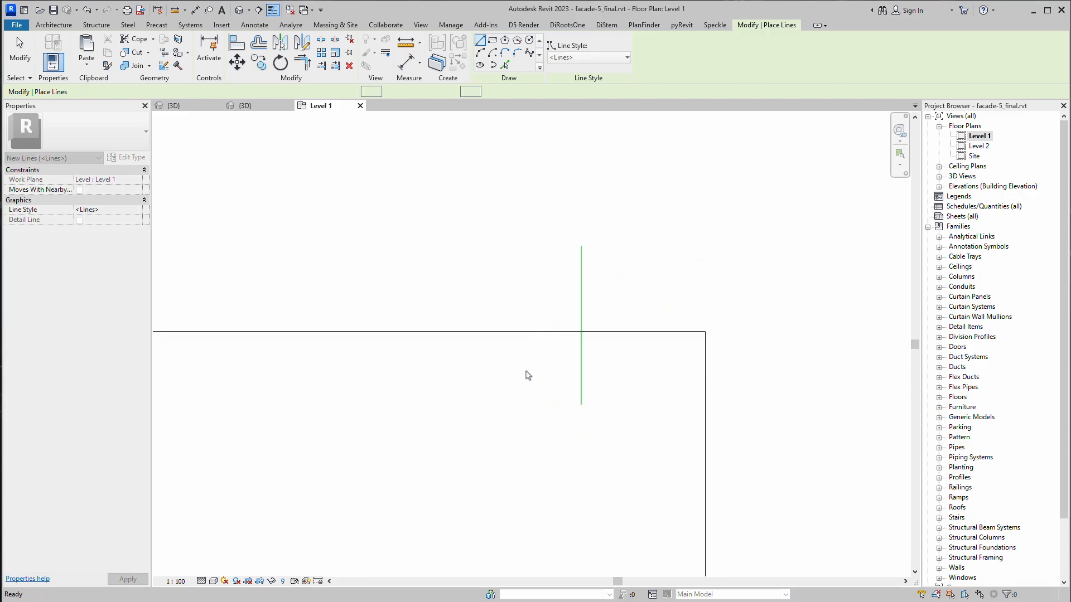
# Sketch a second vertical model line about 3000 mm long across the upper edge, left of the first line
pyautogui.moveTo(459, 383); pyautogui.dragTo(501, 379, button='middle')
pyautogui.scroll(2, 606, 314)
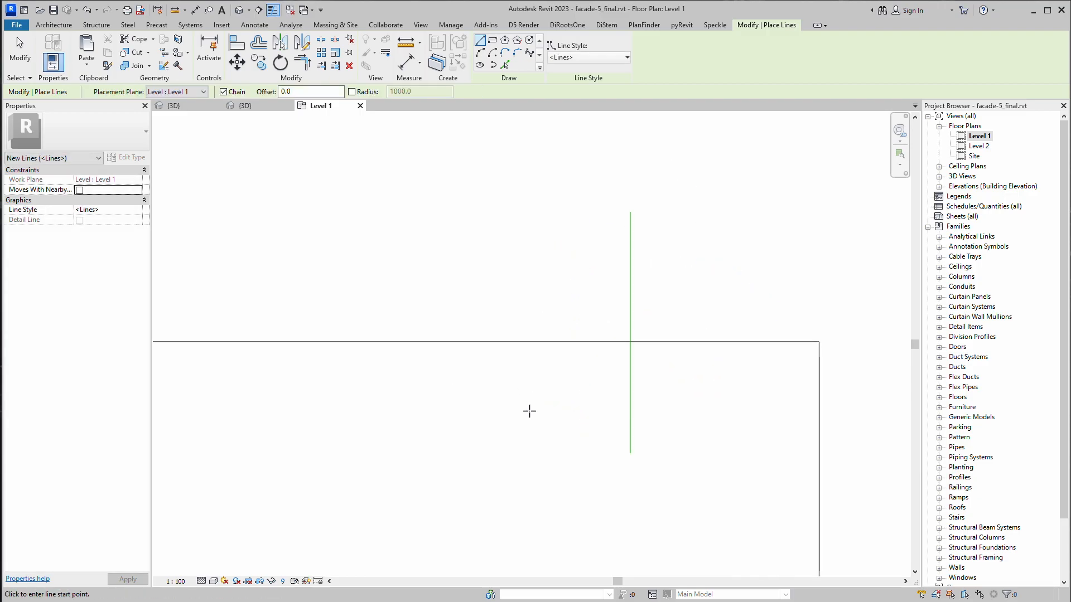
pyautogui.click(522, 447)
pyautogui.click(518, 221)
pyautogui.press('Escape')
pyautogui.press('Escape')
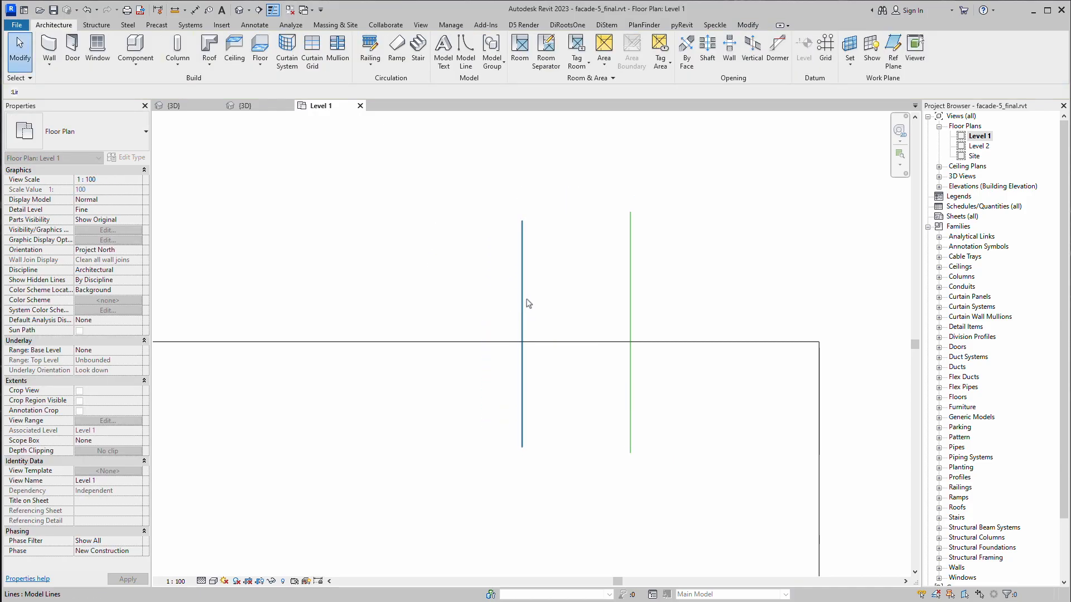
# Set the distance between the two vertical model lines to 600 mm by moving the left line
pyautogui.click(522, 301)
pyautogui.click(580, 187)
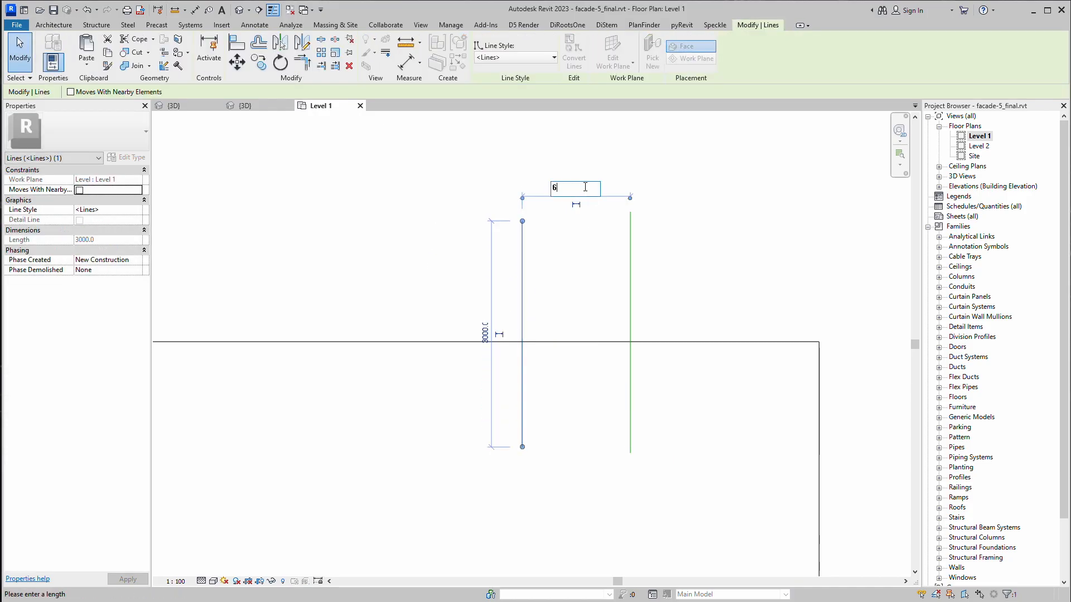
pyautogui.write('600')
pyautogui.press('Return')
pyautogui.press('Escape')
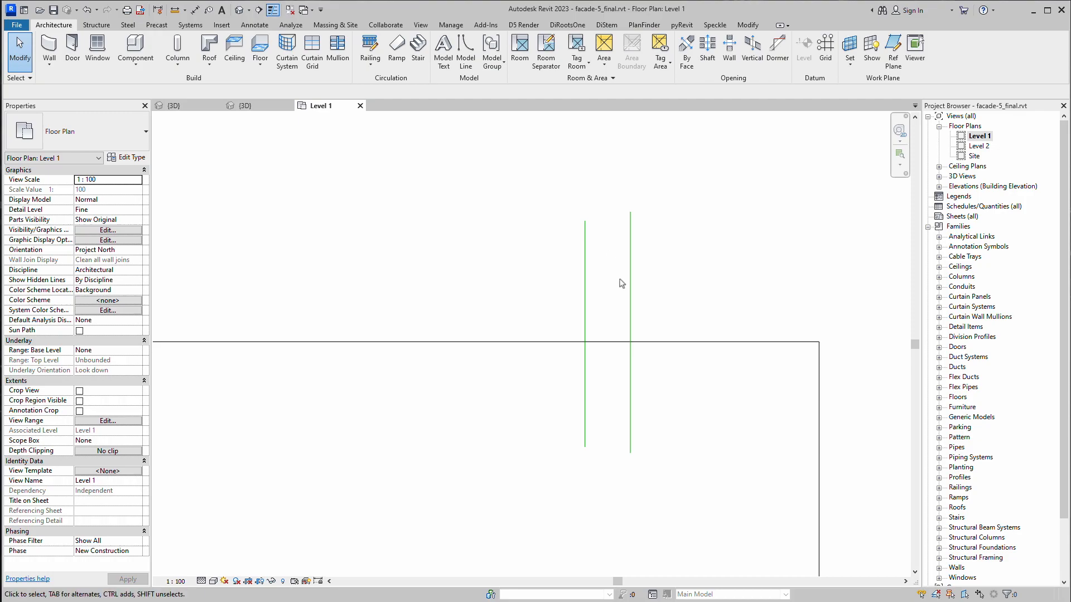
# Dimension the distance from the right model line to the slab's right edge with an aligned dimension
pyautogui.click(195, 9)
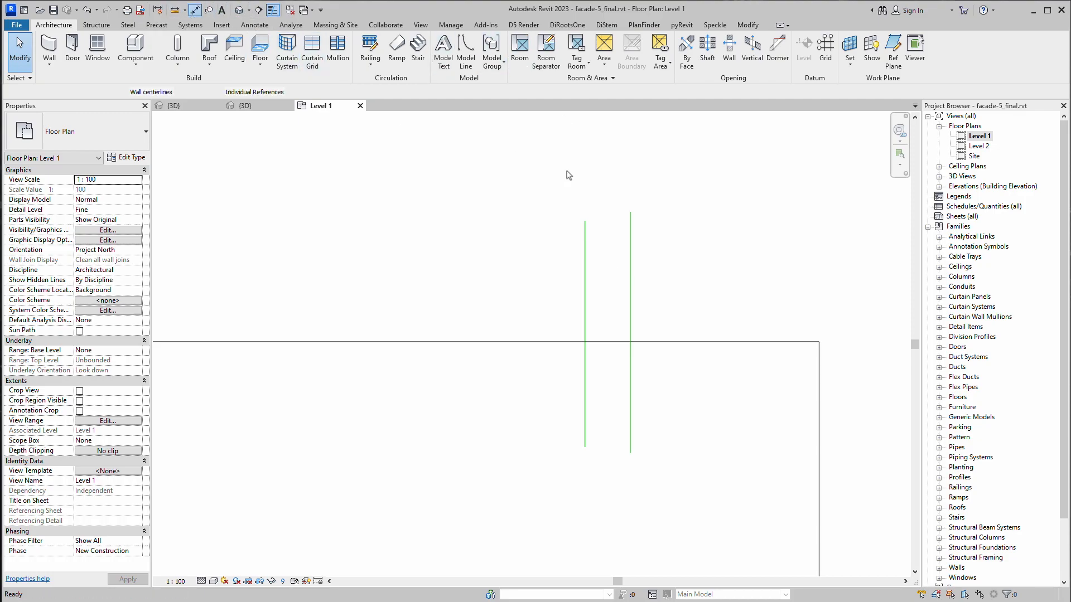
pyautogui.click(629, 272)
pyautogui.click(818, 353)
pyautogui.click(769, 165)
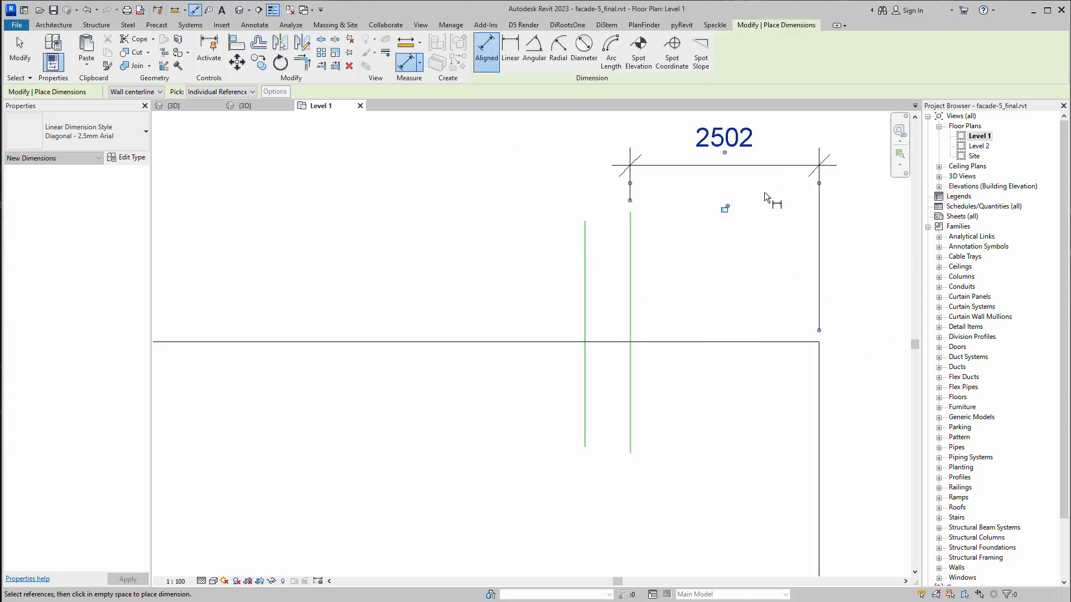
pyautogui.moveTo(770, 184); pyautogui.dragTo(755, 279, button='middle')
pyautogui.press('Escape')
# Add an aligned dimension between the two vertical model lines, placed above the other dimension
pyautogui.click(615, 363)
pyautogui.click(570, 358)
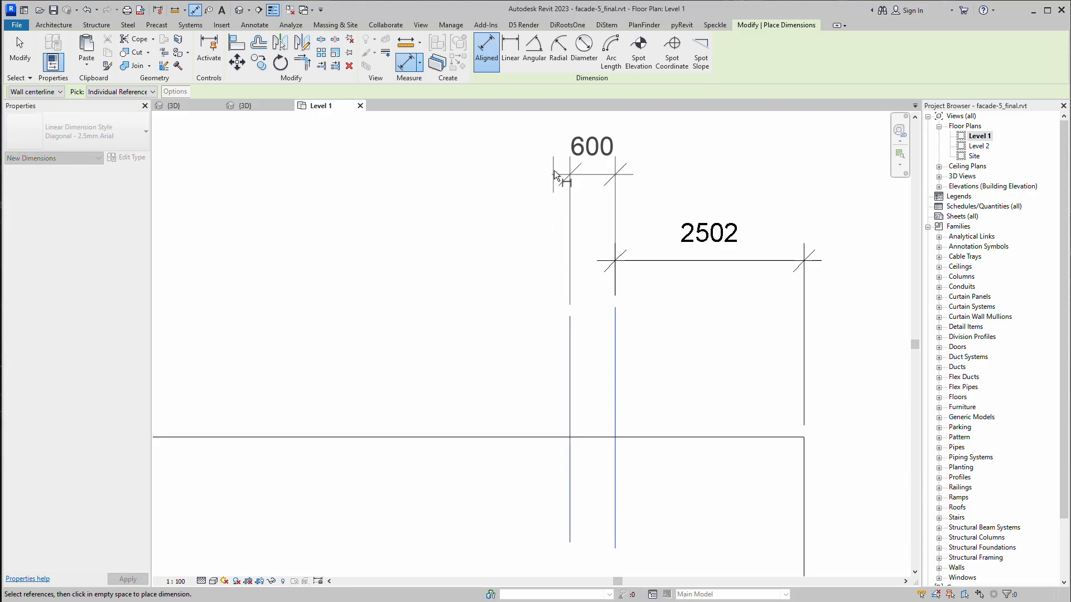
pyautogui.click(560, 171)
pyautogui.press('Escape')
pyautogui.press('Escape')
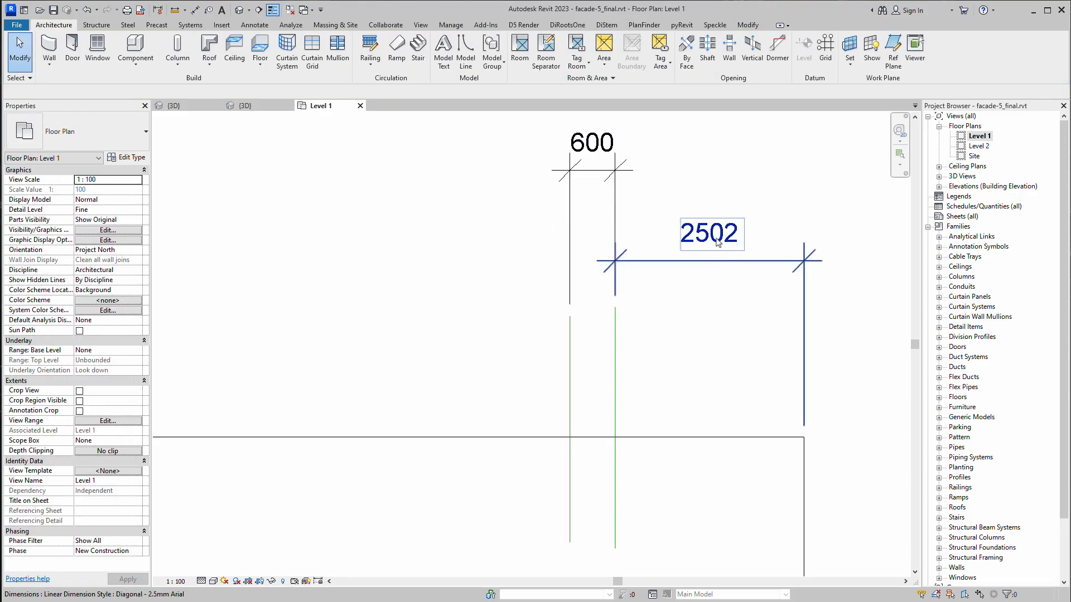
# Set the distance between the right model line and the slab's right edge to 2500 mm
pyautogui.click(719, 268)
pyautogui.scroll(-5, 703, 277)
pyautogui.moveTo(564, 260); pyautogui.dragTo(585, 257, button='middle')
pyautogui.scroll(5, 443, 282)
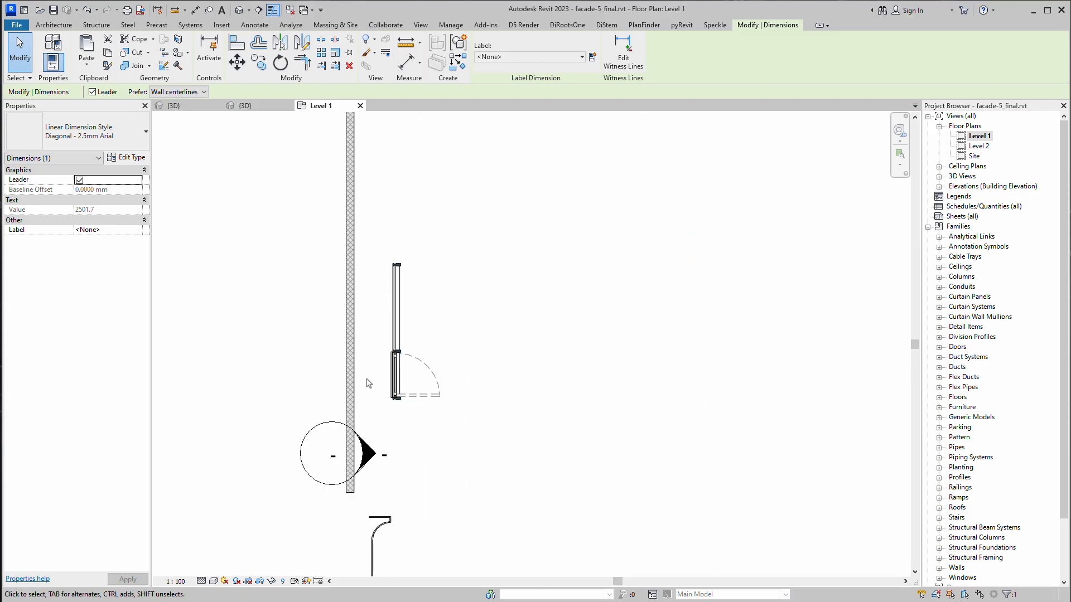
pyautogui.scroll(-3, 504, 287)
pyautogui.moveTo(694, 294); pyautogui.dragTo(433, 288, button='middle')
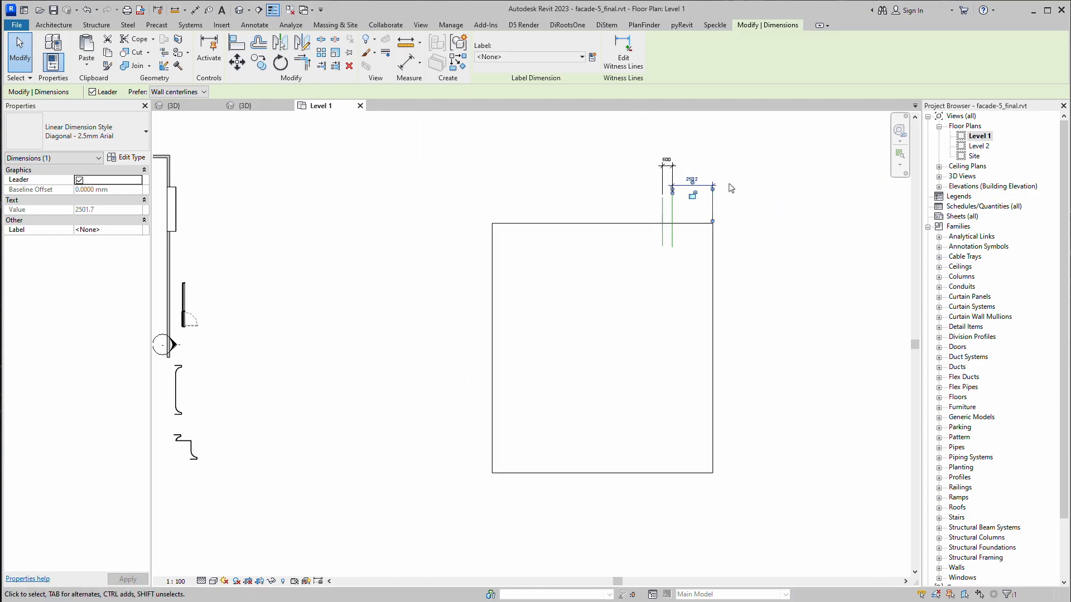
pyautogui.scroll(4, 617, 265)
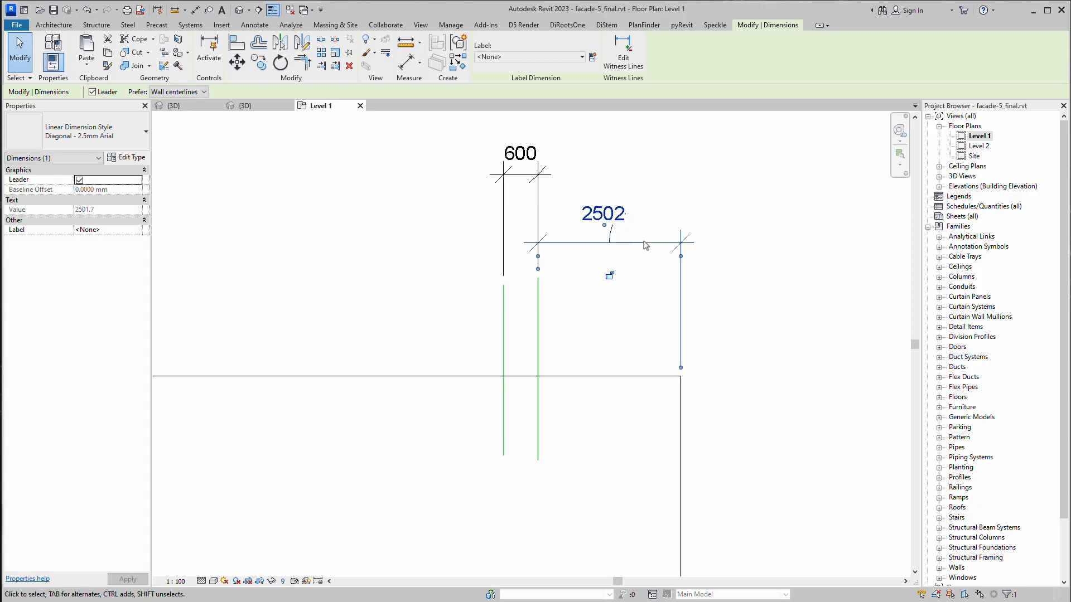
pyautogui.click(585, 299)
pyautogui.click(538, 315)
pyautogui.click(613, 218)
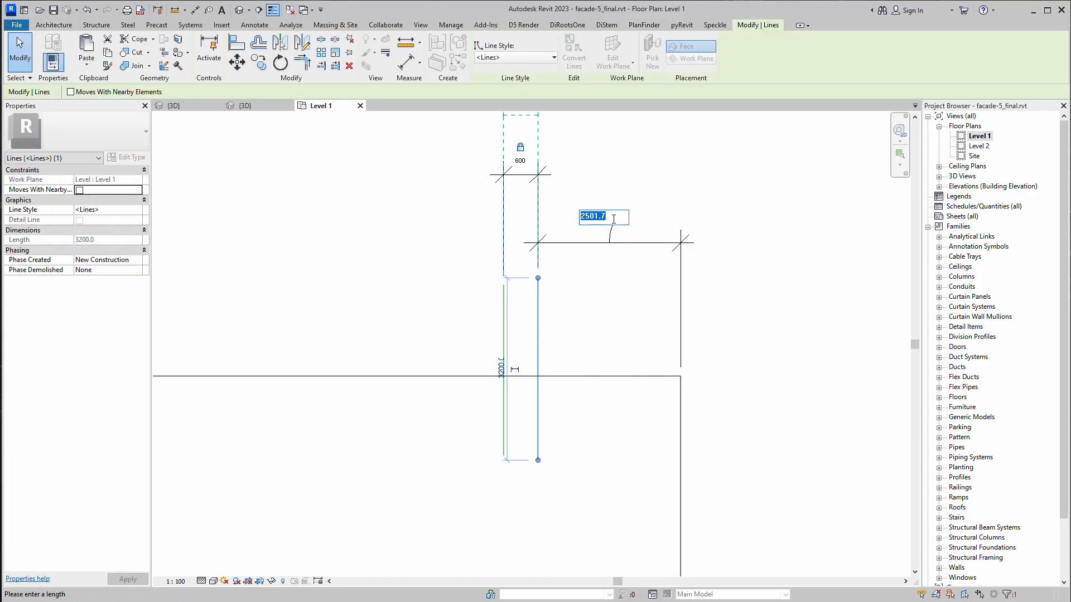
pyautogui.press('Return')
pyautogui.click(580, 334)
# Copy the line pair three times along the upper edge, spaced by the distance from the slab's right corner to the pair's left line
pyautogui.moveTo(578, 335); pyautogui.dragTo(596, 334, button='middle')
pyautogui.moveTo(603, 320); pyautogui.dragTo(480, 334)
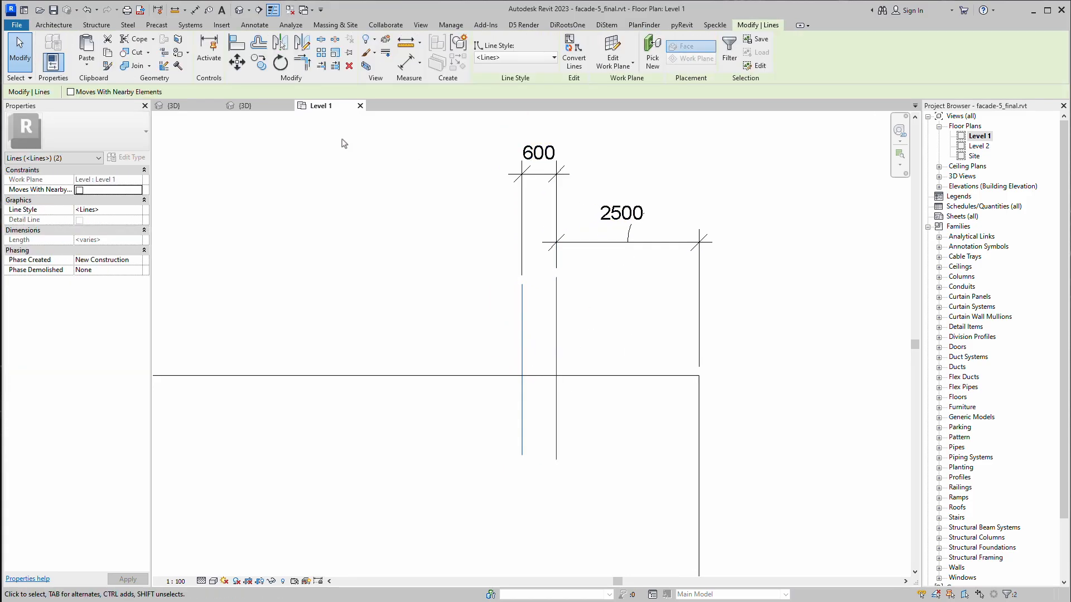
pyautogui.click(258, 62)
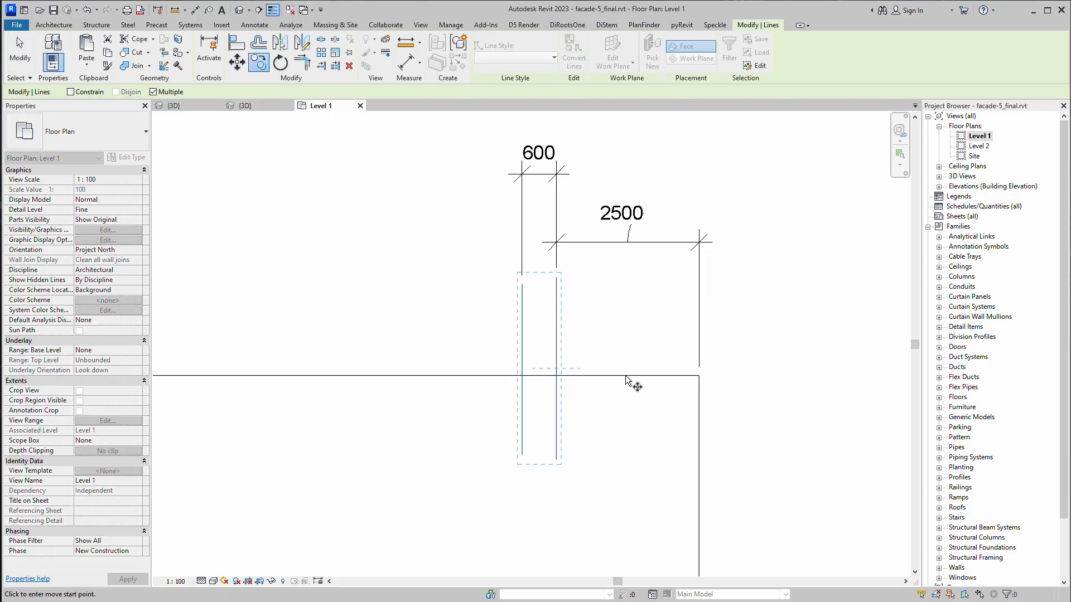
pyautogui.click(699, 375)
pyautogui.click(522, 376)
pyautogui.moveTo(359, 402); pyautogui.dragTo(704, 424, button='middle')
pyautogui.click(690, 399)
pyautogui.click(512, 398)
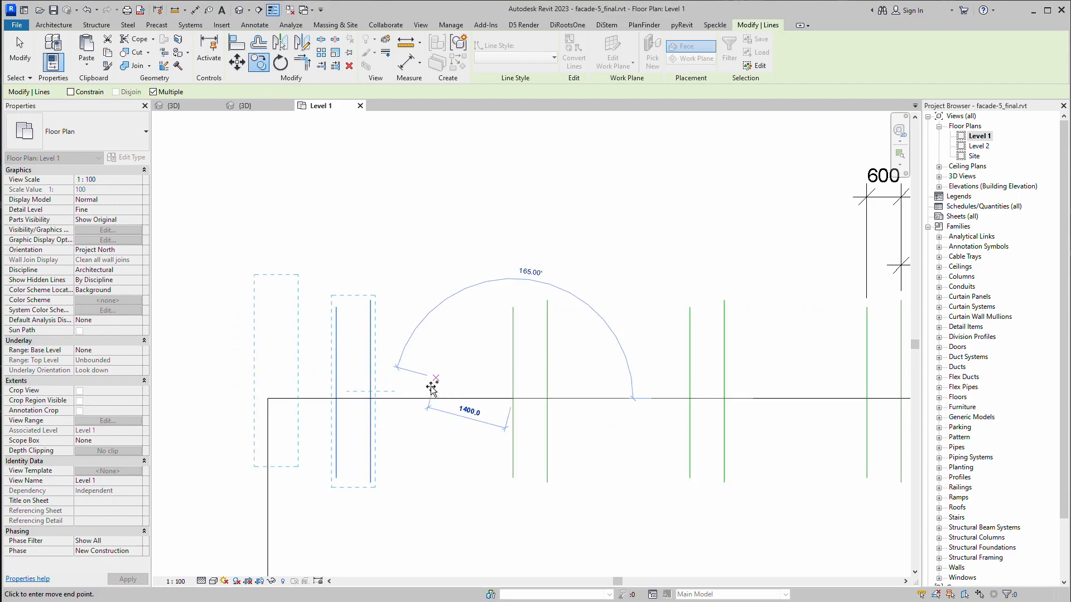
pyautogui.moveTo(431, 386); pyautogui.dragTo(449, 322, button='middle')
pyautogui.press('Escape')
# Mirror copies of all eight model lines onto the slab's left edge about a 45° axis from the upper-left corner
pyautogui.scroll(-1, 328, 409)
pyautogui.scroll(-2, 336, 383)
pyautogui.moveTo(424, 389); pyautogui.dragTo(454, 192, button='middle')
pyautogui.moveTo(338, 261); pyautogui.dragTo(244, 411, button='middle')
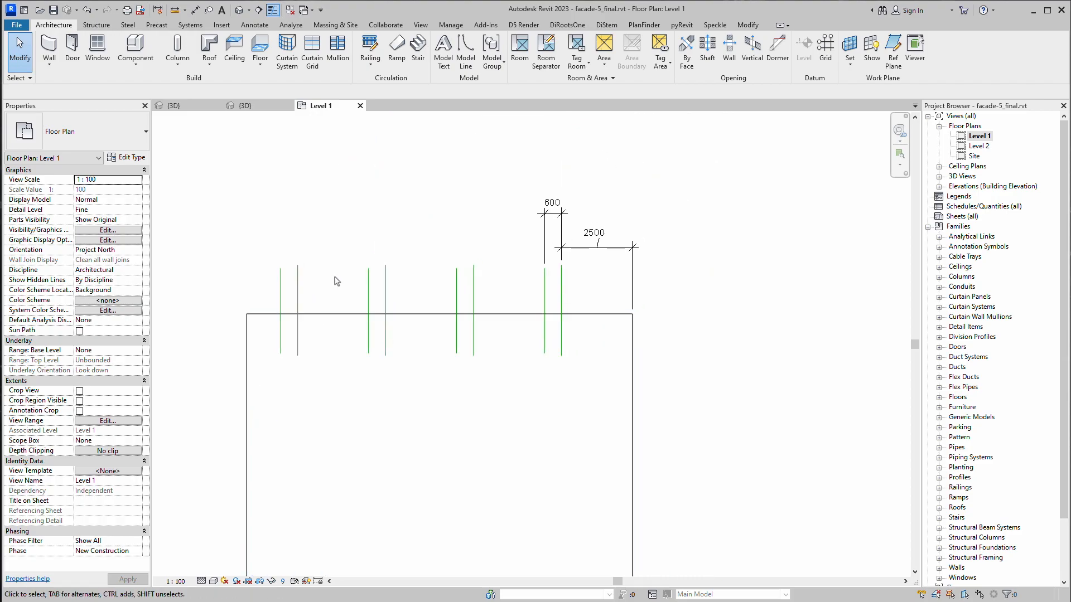
pyautogui.moveTo(581, 282); pyautogui.dragTo(314, 296)
pyautogui.moveTo(259, 292); pyautogui.dragTo(258, 291)
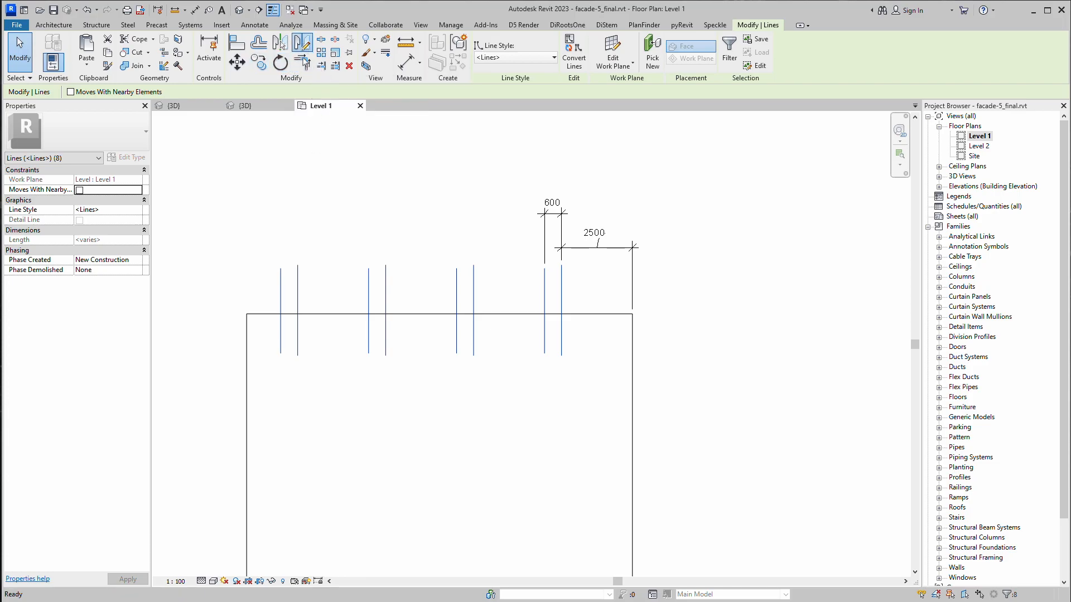
pyautogui.click(303, 47)
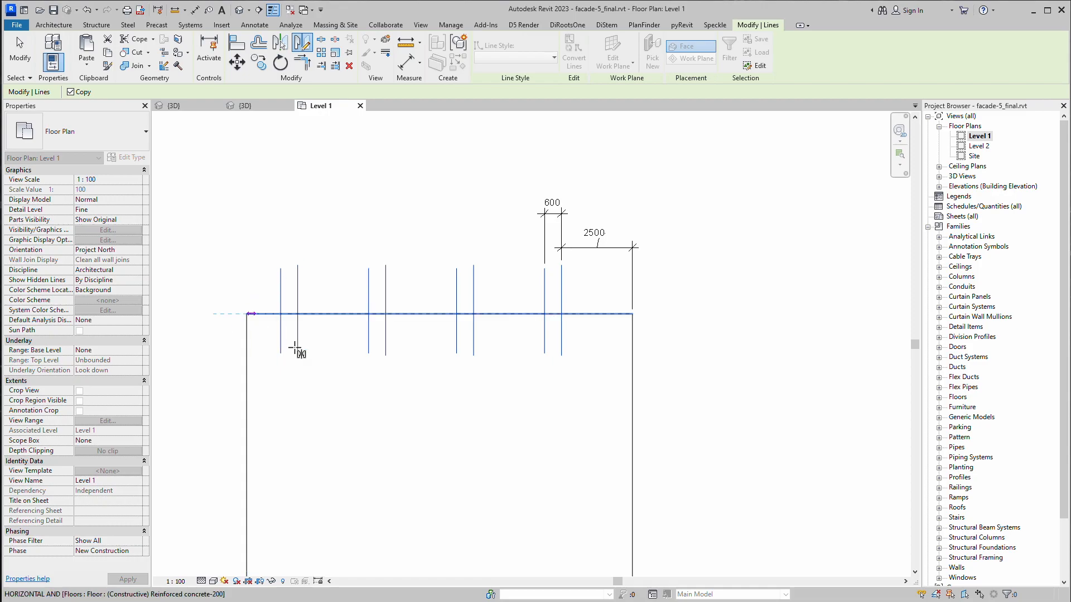
pyautogui.click(264, 327)
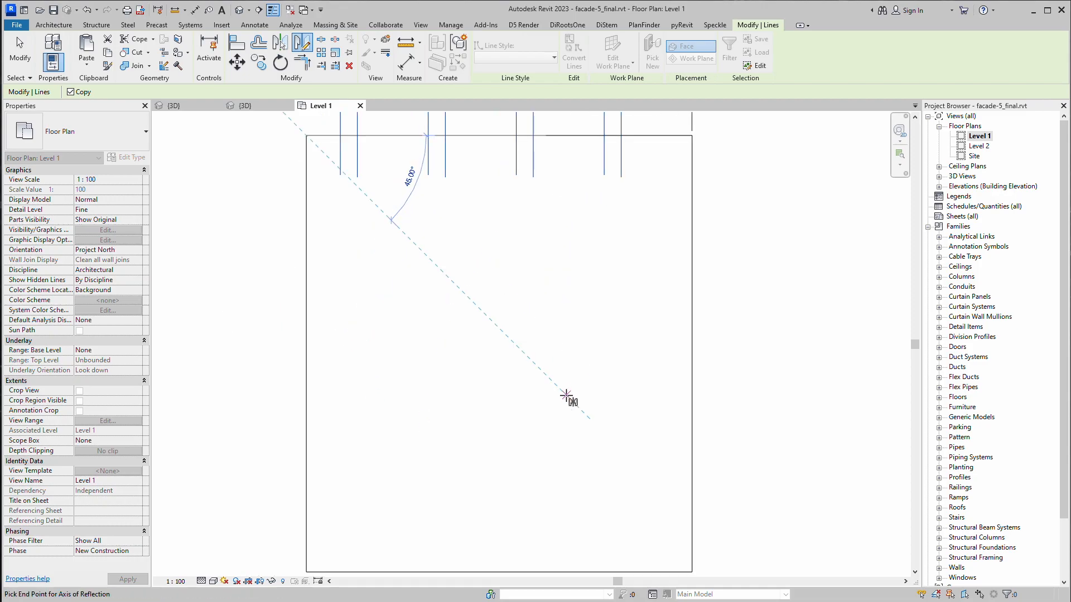
pyautogui.click(566, 396)
pyautogui.press('Escape')
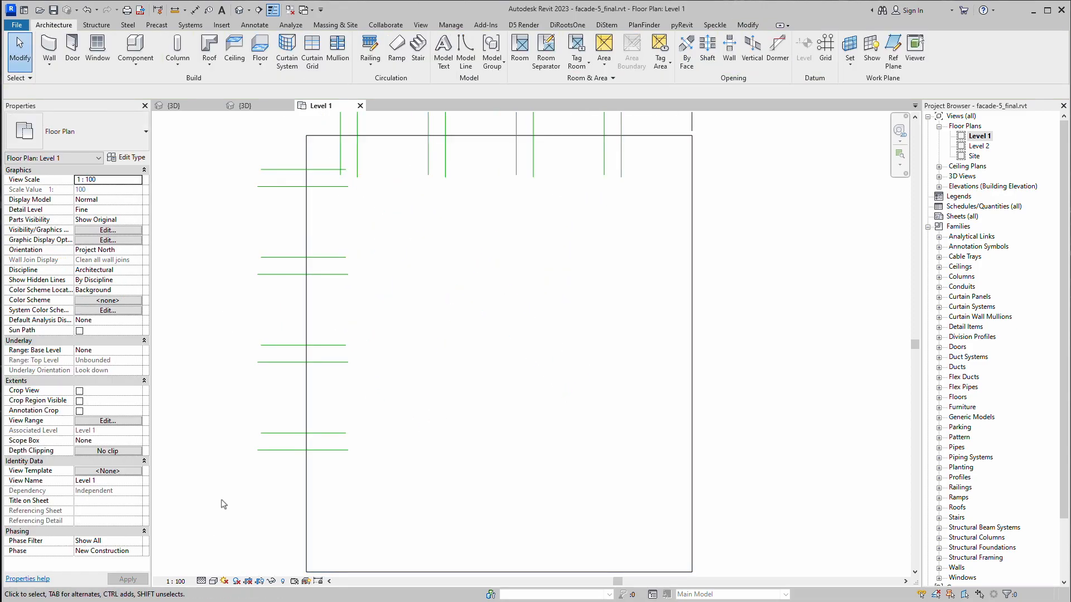
# Draw a (Constructive) Reinforced concrete-200 wall, location line Finish Face: Exterior, along the upper slab edge between the rightmost line pair
pyautogui.moveTo(479, 293); pyautogui.dragTo(379, 544, button='middle')
pyautogui.scroll(2, 380, 544)
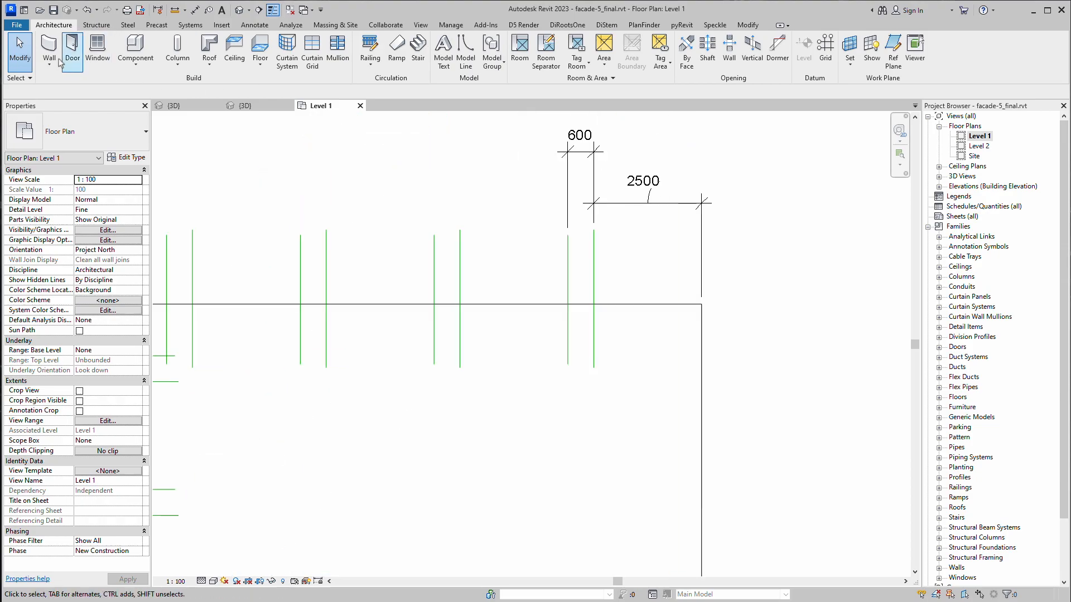
pyautogui.click(58, 49)
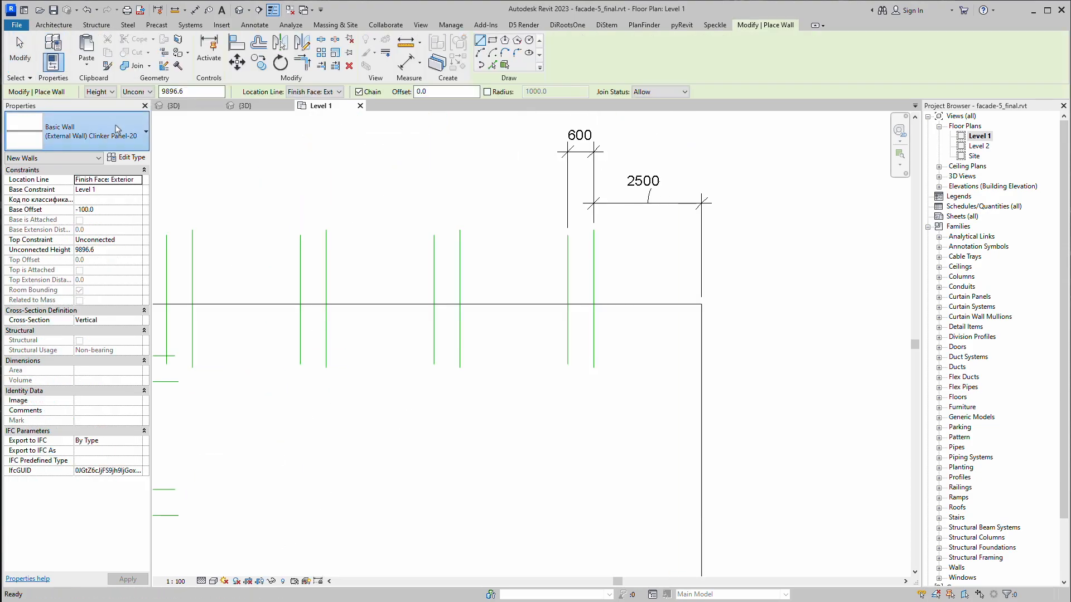
pyautogui.click(83, 132)
pyautogui.scroll(3, 126, 290)
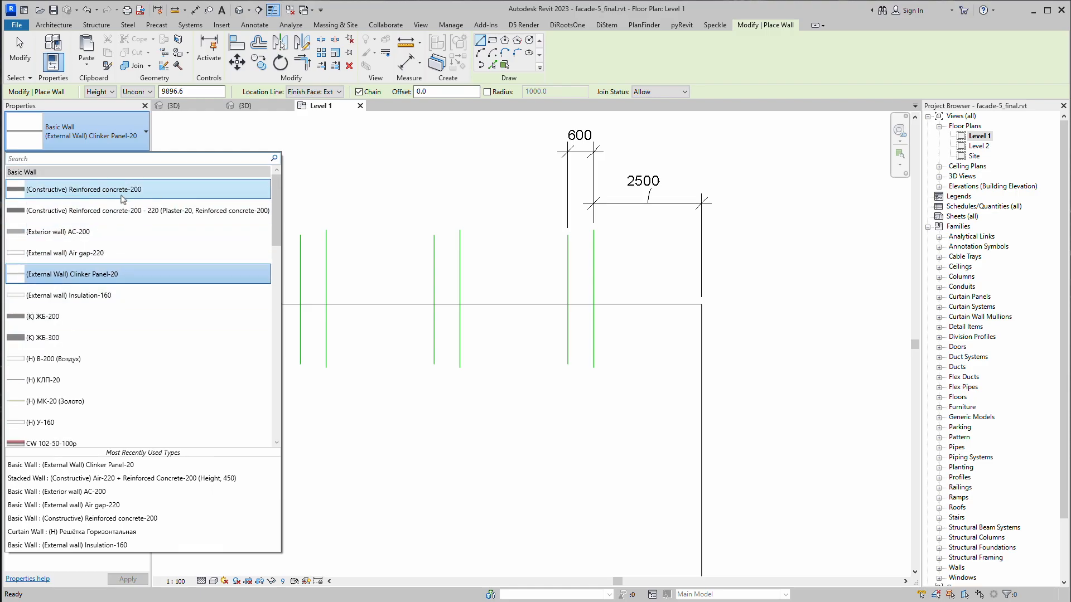
pyautogui.click(73, 195)
pyautogui.scroll(5, 535, 263)
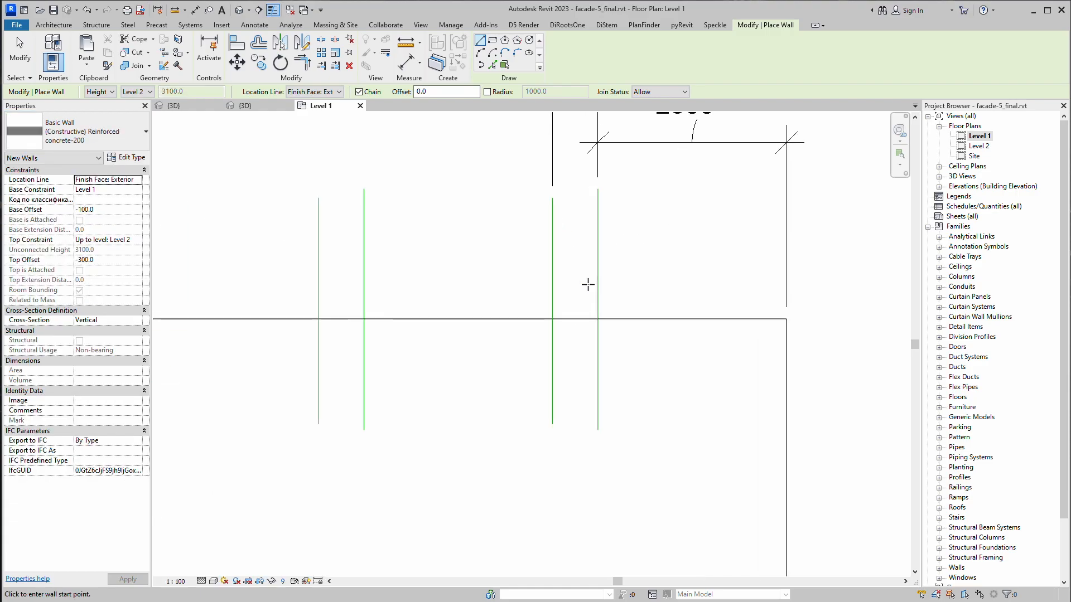
pyautogui.click(320, 93)
pyautogui.click(313, 93)
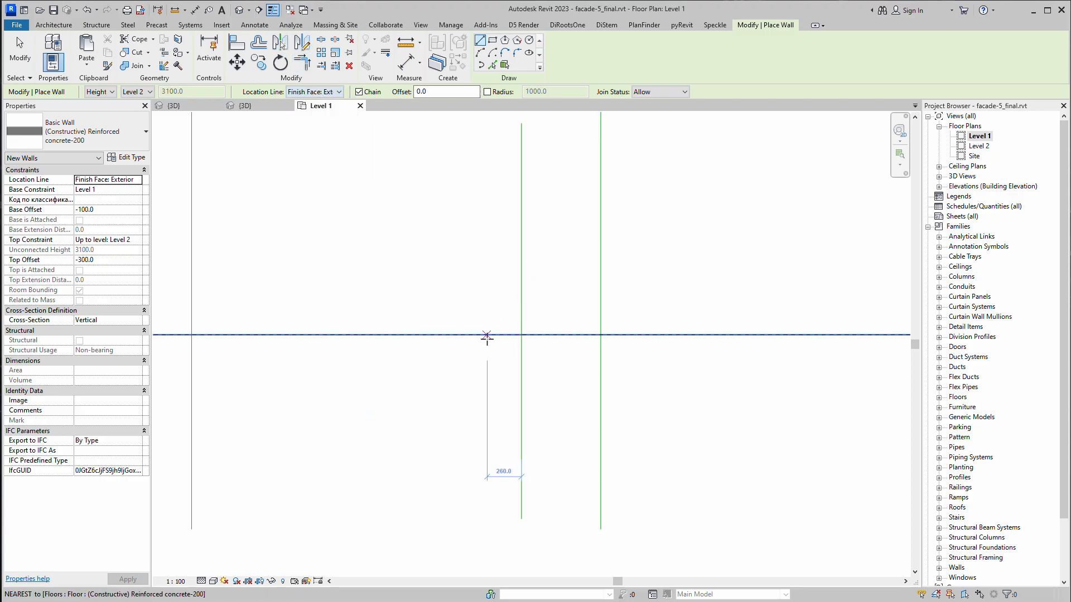
pyautogui.click(522, 335)
pyautogui.click(590, 337)
pyautogui.scroll(-3, 462, 347)
pyautogui.press('Escape')
# Draw reinforced concrete walls along the slab's upper edge between the second and third line pairs from the right
pyautogui.scroll(2, 449, 375)
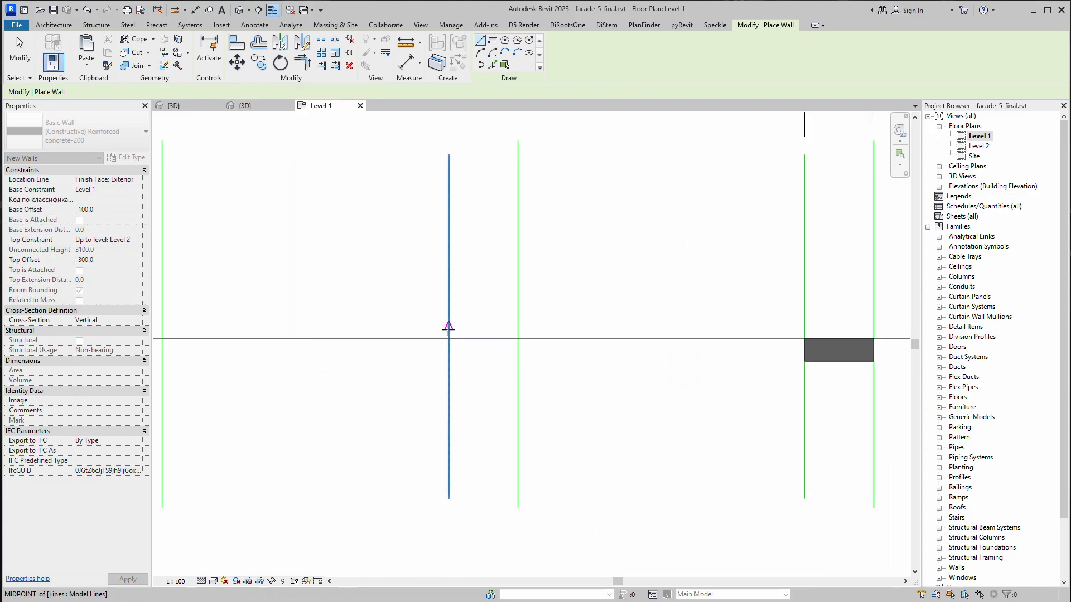
pyautogui.click(448, 339)
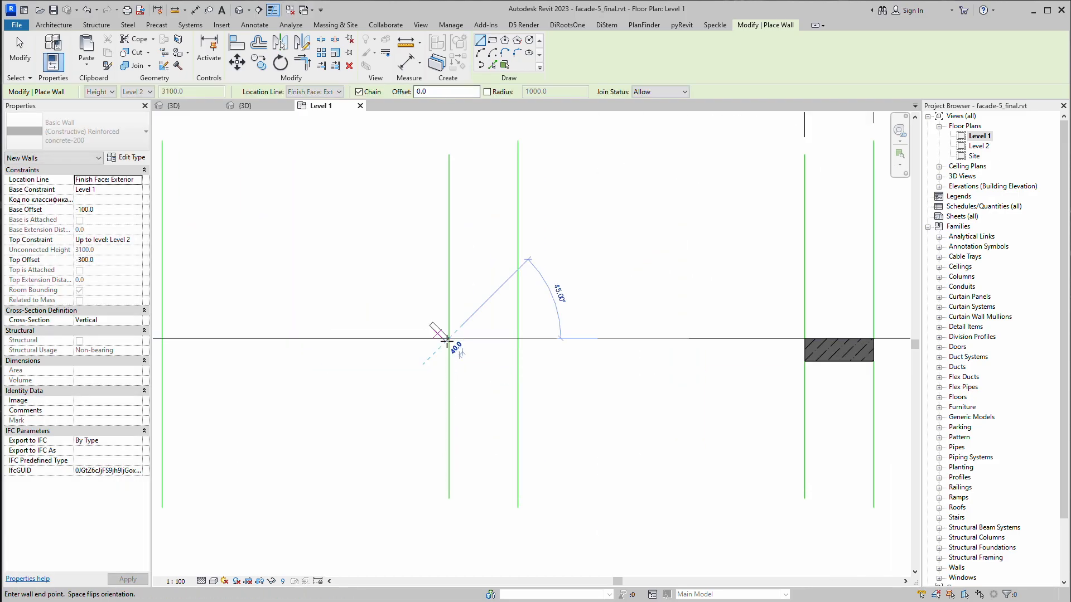
pyautogui.click(517, 339)
pyautogui.press('Escape')
pyautogui.moveTo(343, 368); pyautogui.dragTo(660, 371, button='middle')
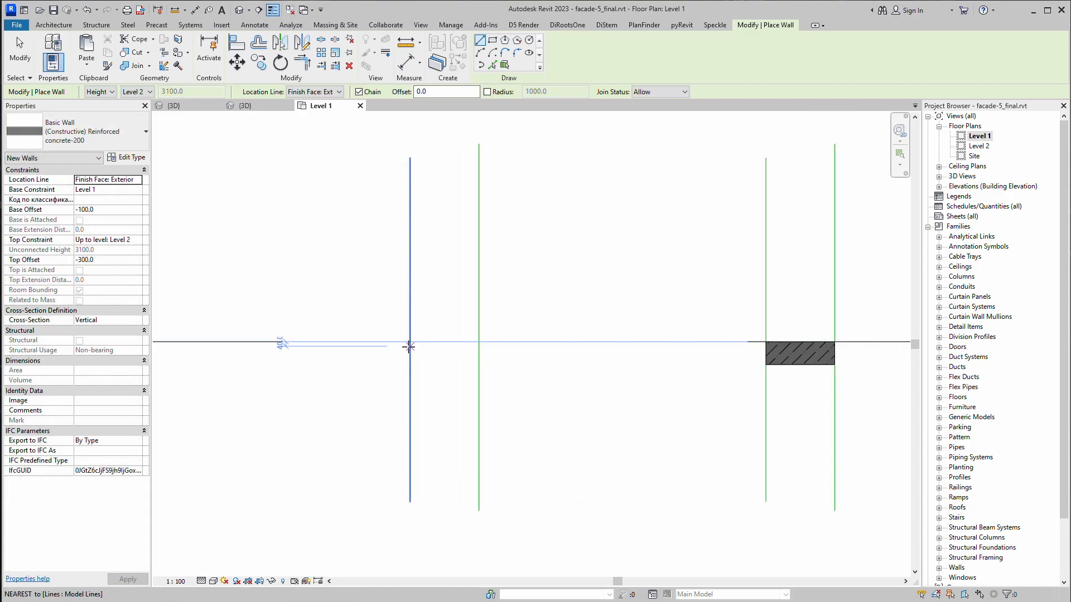
pyautogui.click(410, 342)
pyautogui.click(479, 341)
pyautogui.press('Escape')
# Draw a reinforced concrete wall along the slab's upper edge between the leftmost line pair
pyautogui.scroll(-2, 298, 318)
pyautogui.moveTo(299, 318); pyautogui.dragTo(435, 316, button='middle')
pyautogui.scroll(2, 428, 313)
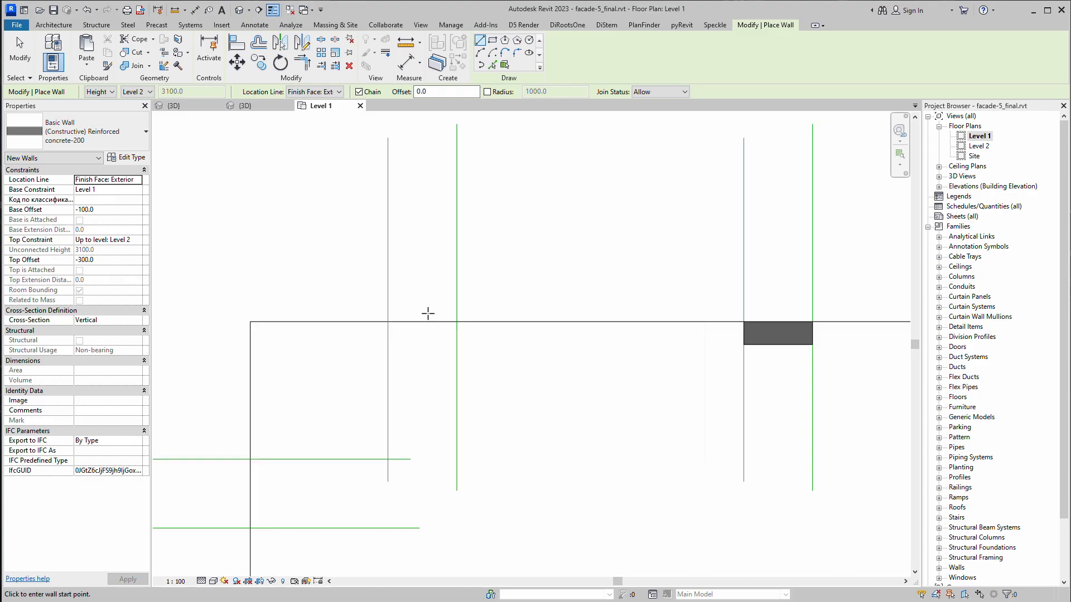
pyautogui.scroll(1, 427, 313)
pyautogui.click(382, 322)
pyautogui.click(461, 323)
pyautogui.press('Escape')
# Draw a reinforced concrete wall on the slab's left edge between the uppermost pair of horizontal lines
pyautogui.moveTo(311, 423); pyautogui.dragTo(407, 234, button='middle')
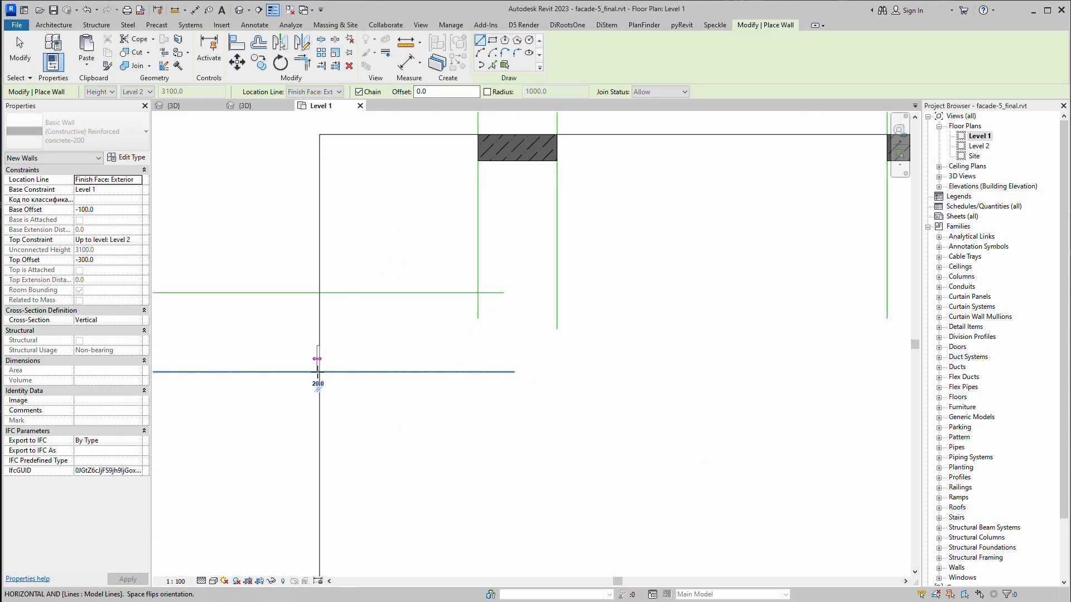
pyautogui.click(319, 371)
pyautogui.click(319, 292)
pyautogui.scroll(-1, 320, 292)
pyautogui.scroll(-1, 381, 483)
pyautogui.moveTo(380, 483); pyautogui.dragTo(440, 241, button='middle')
pyautogui.press('Escape')
# Draw reinforced concrete walls on the slab's left edge between the second and third line pairs from the top
pyautogui.scroll(3, 384, 371)
pyautogui.click(389, 343)
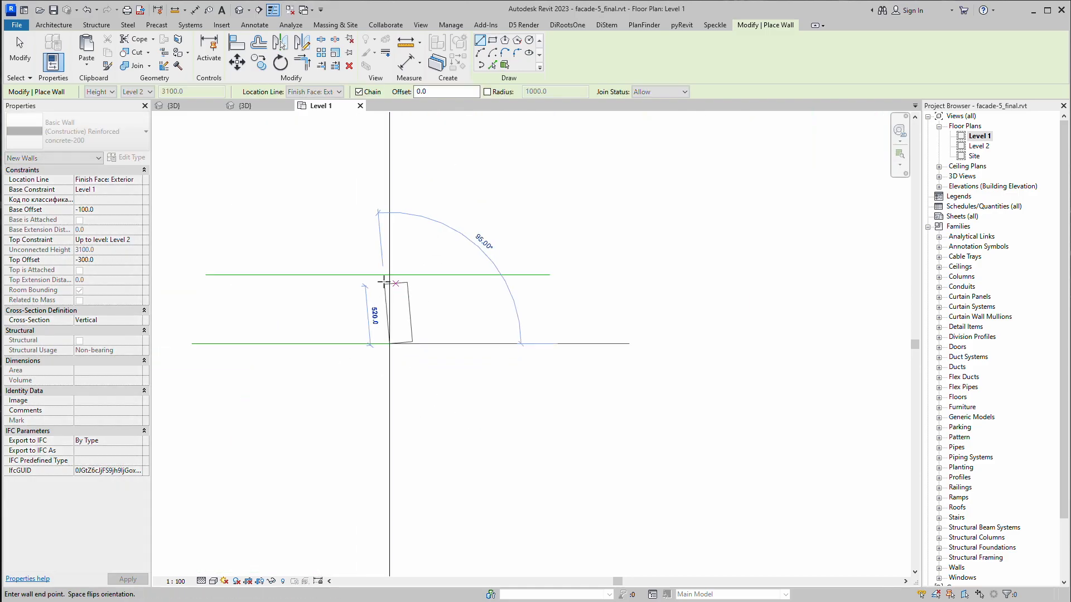
pyautogui.click(390, 274)
pyautogui.press('Escape')
pyautogui.scroll(-2, 406, 324)
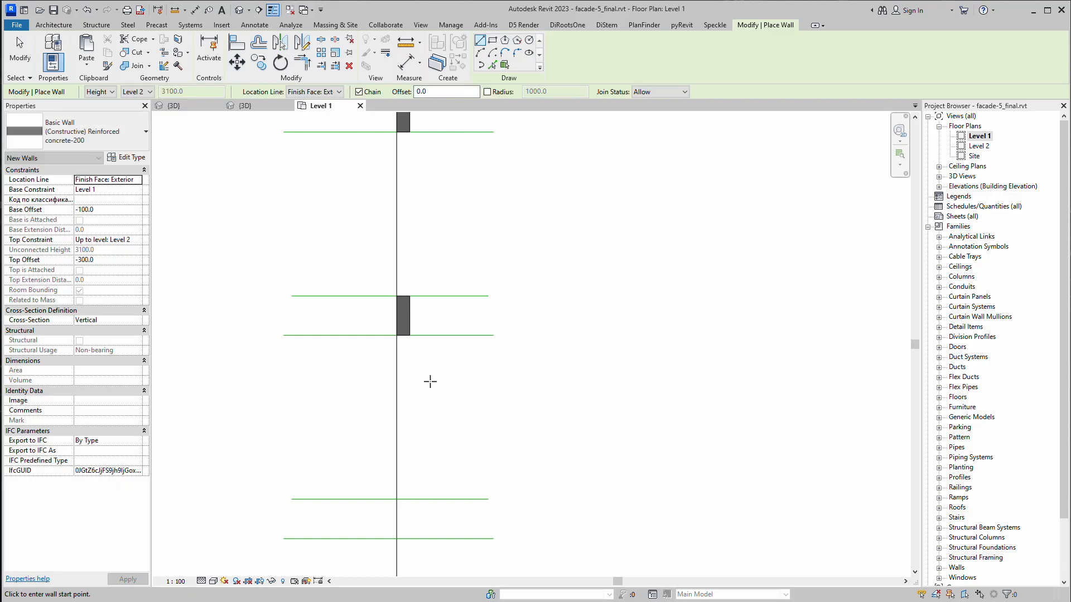
pyautogui.scroll(2, 411, 353)
pyautogui.click(389, 390)
pyautogui.click(388, 330)
pyautogui.press('Escape')
# Draw a reinforced concrete wall on the slab's left edge between the lowest pair of horizontal lines
pyautogui.scroll(-2, 429, 284)
pyautogui.scroll(-1, 487, 466)
pyautogui.moveTo(488, 466); pyautogui.dragTo(492, 294, button='middle')
pyautogui.scroll(2, 434, 365)
pyautogui.scroll(2, 435, 365)
pyautogui.click(420, 361)
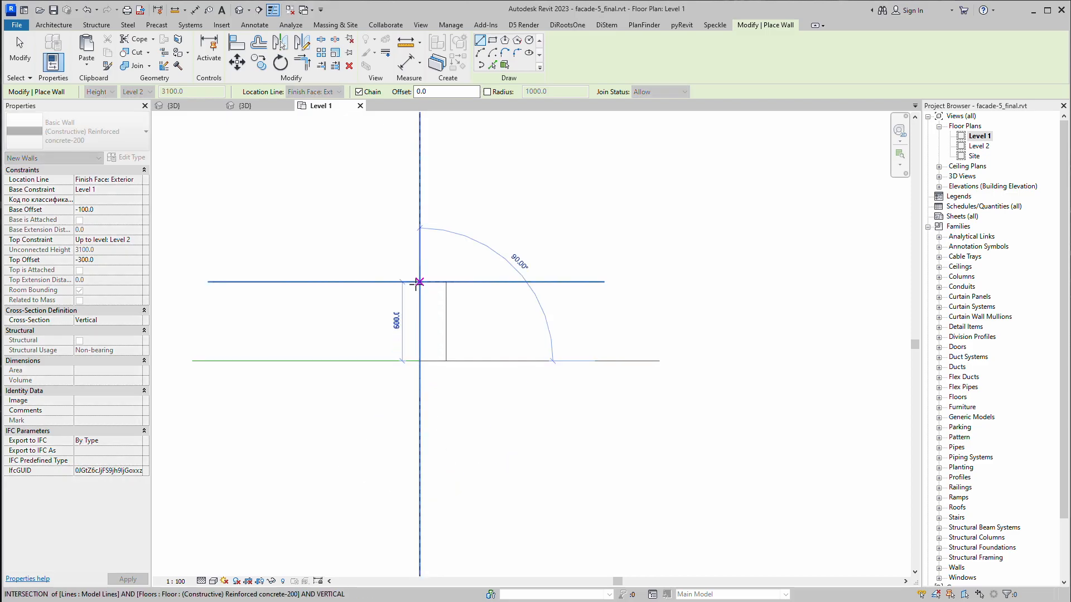
pyautogui.click(419, 281)
pyautogui.press('Escape')
pyautogui.press('Escape')
pyautogui.scroll(-4, 462, 370)
pyautogui.moveTo(582, 235); pyautogui.dragTo(497, 314, button='middle')
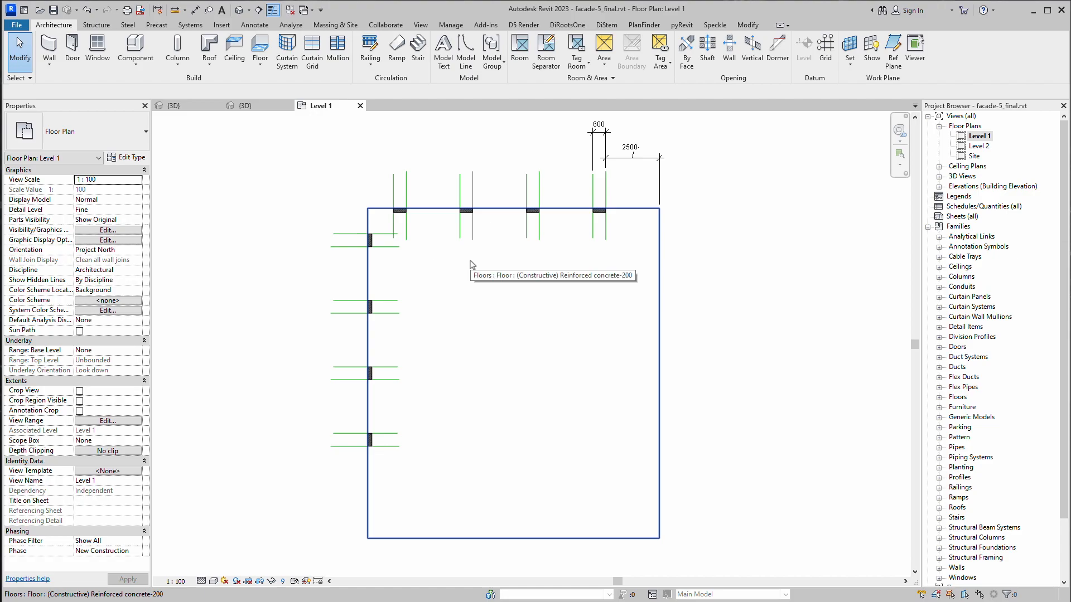
pyautogui.scroll(2, 601, 211)
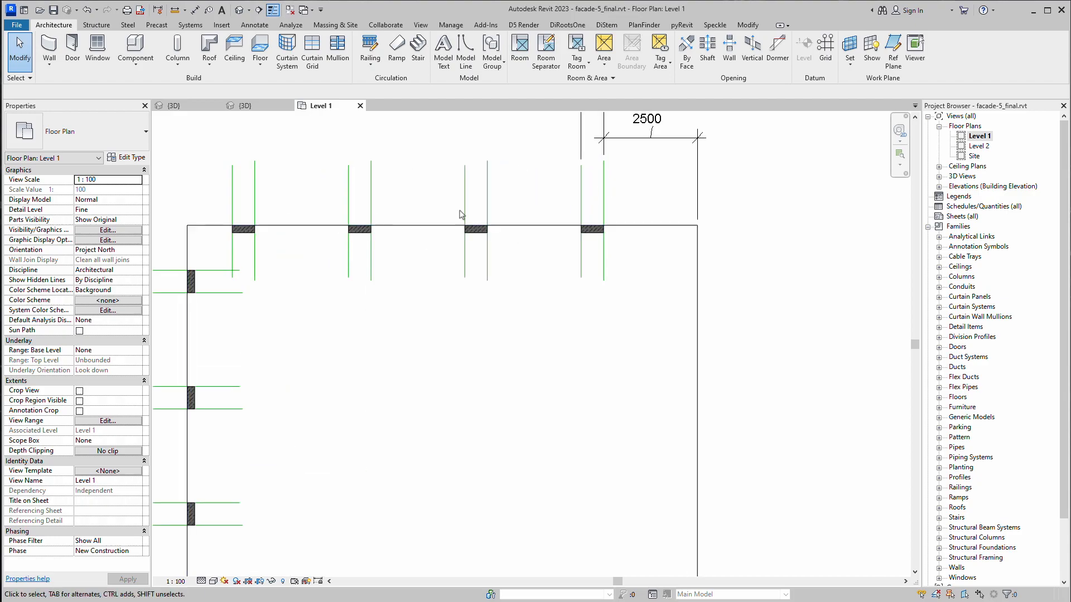
# Inspect the wall piers from the back in 3D and check the constraints of all of them
pyautogui.click(256, 108)
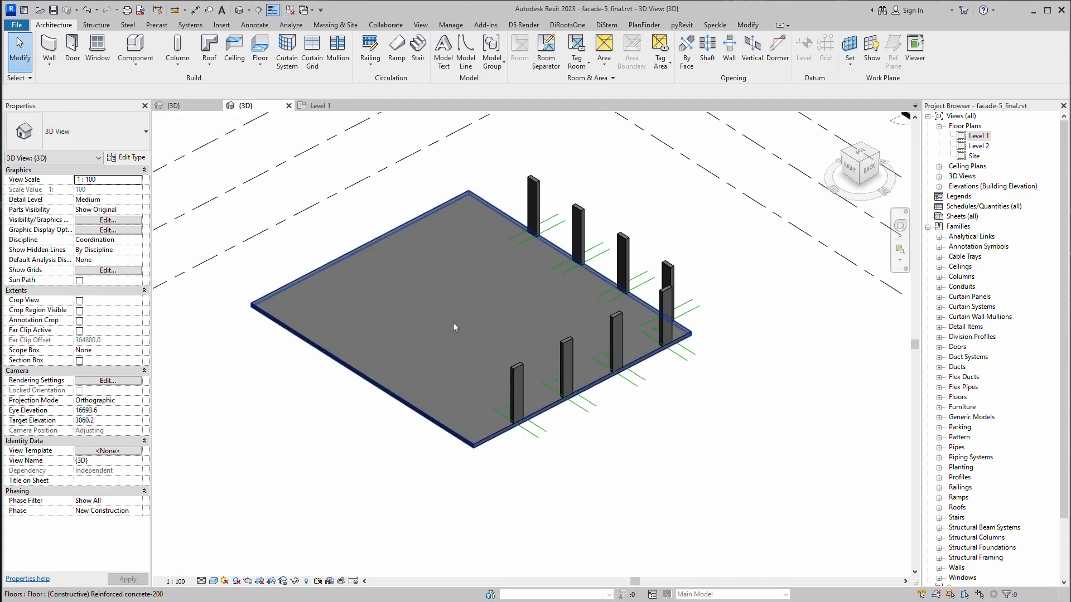
pyautogui.keyDown('shift'); pyautogui.moveTo(448, 402); pyautogui.dragTo(417, 309, button='middle'); pyautogui.keyUp('shift')
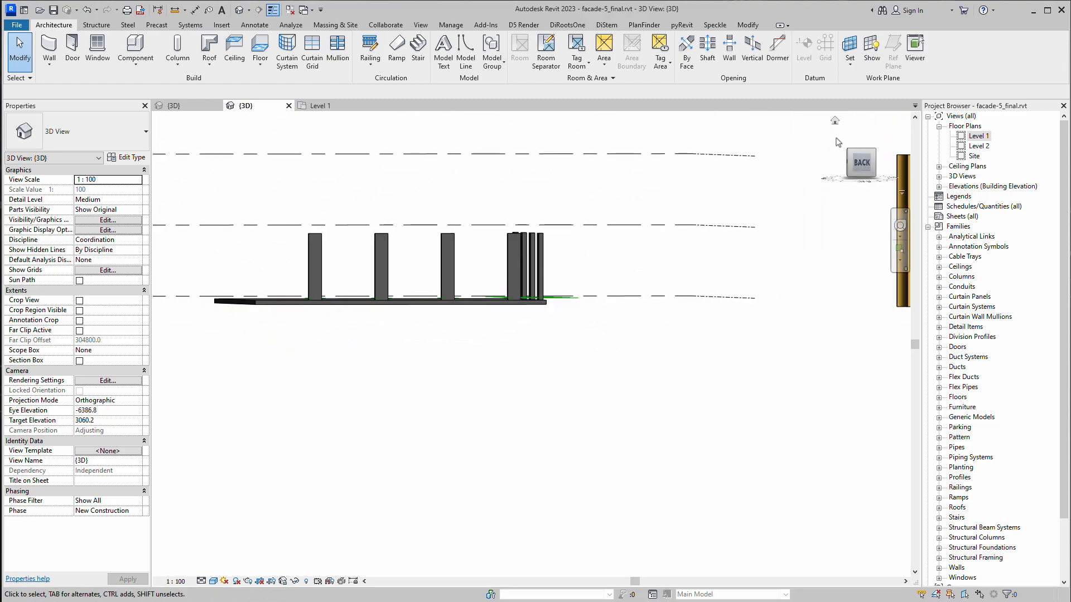
pyautogui.click(862, 163)
pyautogui.scroll(5, 526, 384)
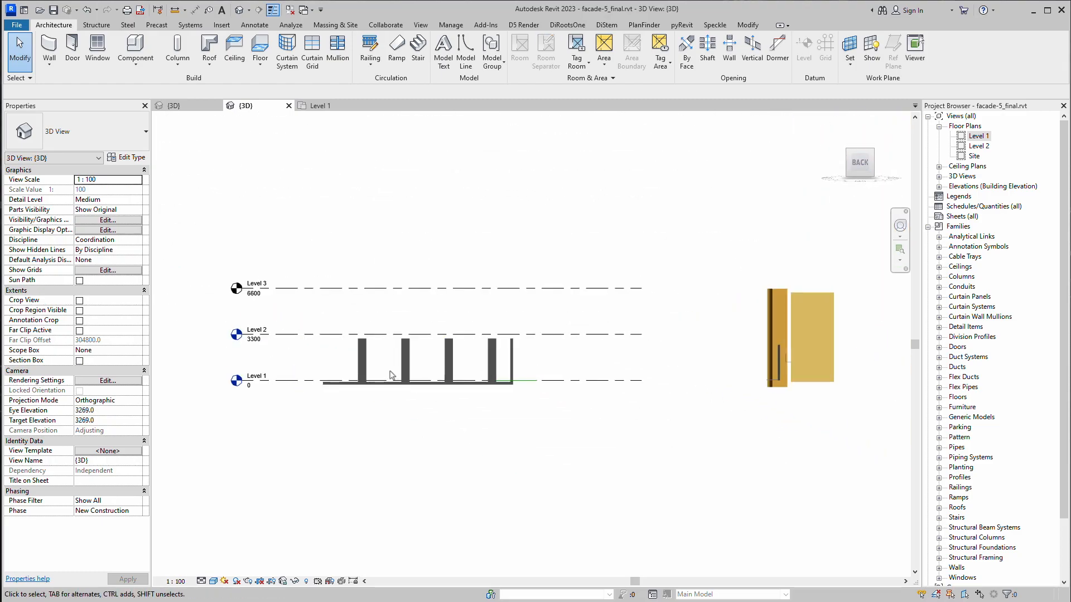
pyautogui.moveTo(238, 344); pyautogui.dragTo(239, 343)
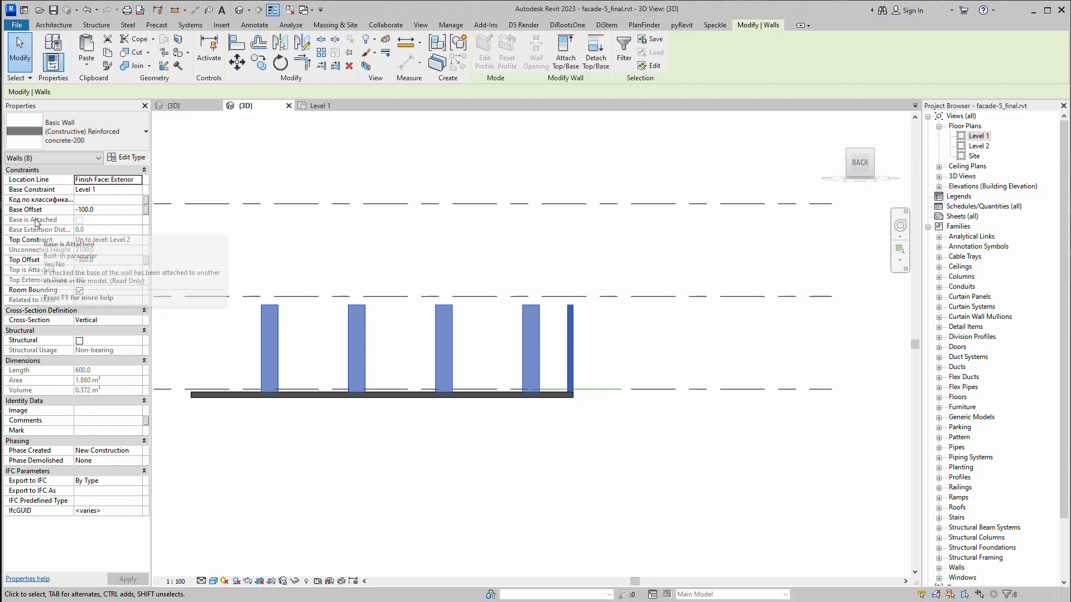
pyautogui.click(224, 375)
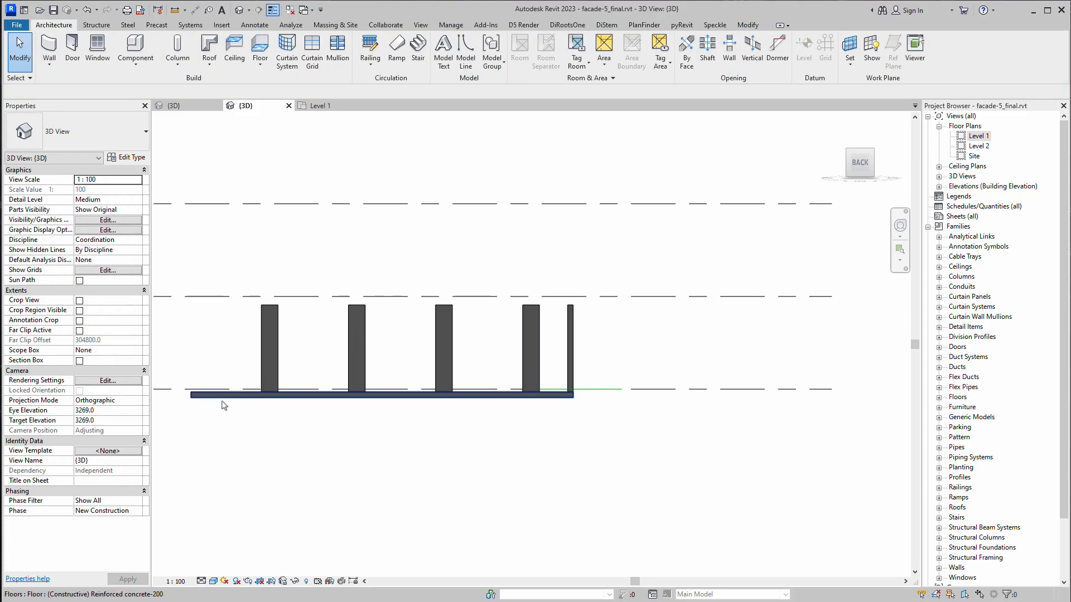
# Copy the Level 1 floor slab and paste it aligned to Level 2
pyautogui.click(224, 398)
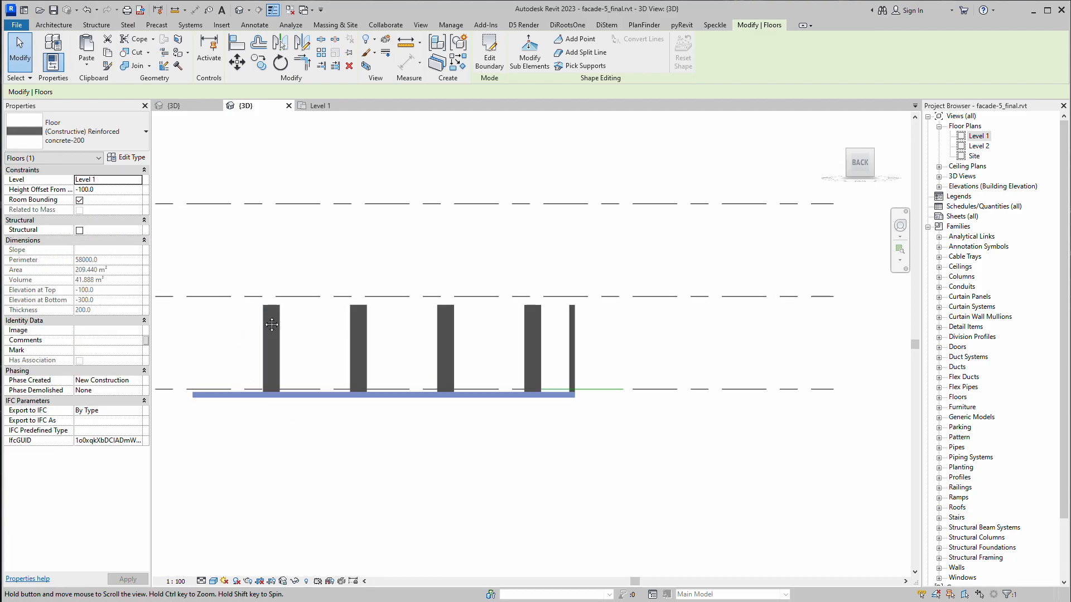
pyautogui.moveTo(255, 314); pyautogui.dragTo(309, 316, button='middle')
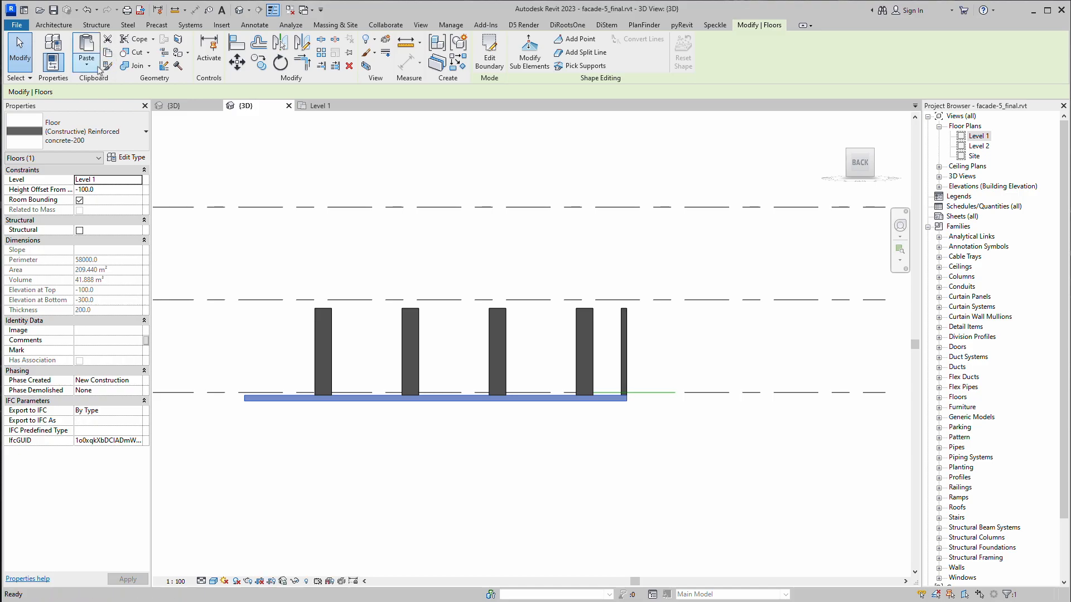
pyautogui.click(88, 65)
pyautogui.click(127, 96)
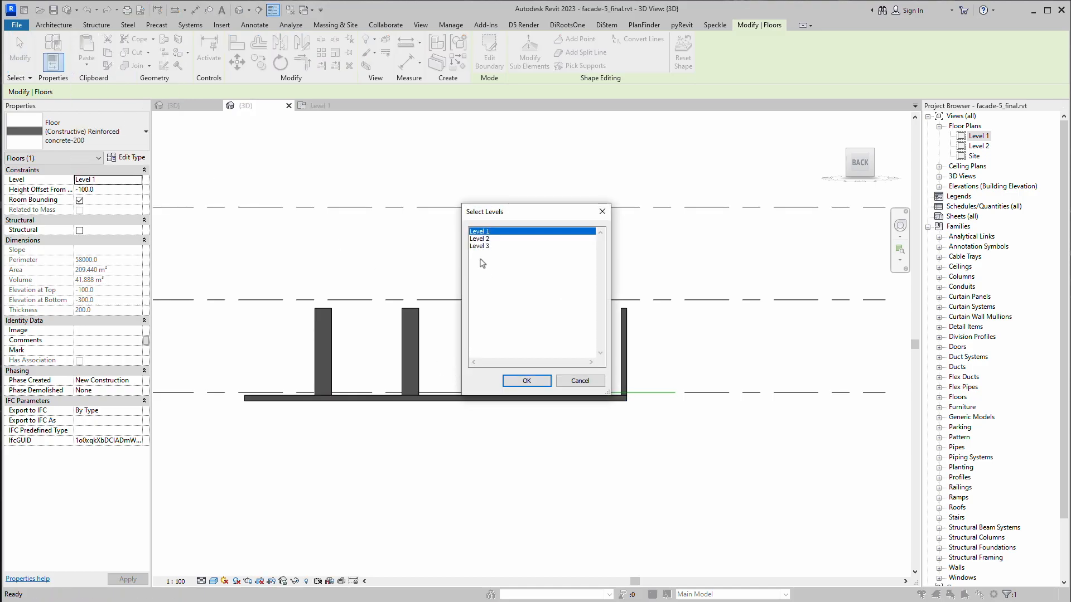
pyautogui.click(482, 239)
pyautogui.click(517, 378)
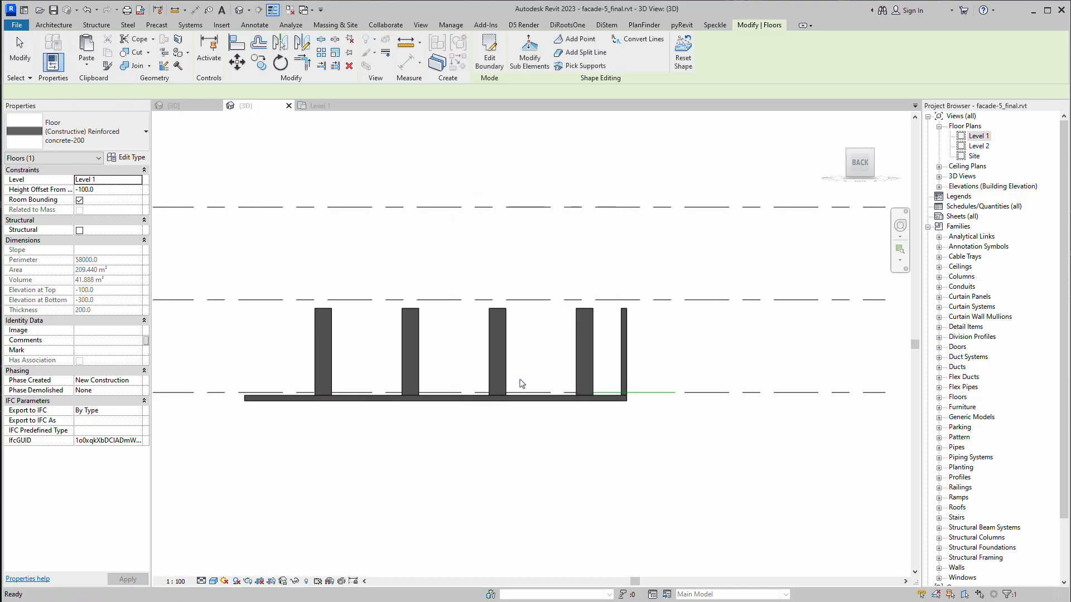
pyautogui.click(471, 468)
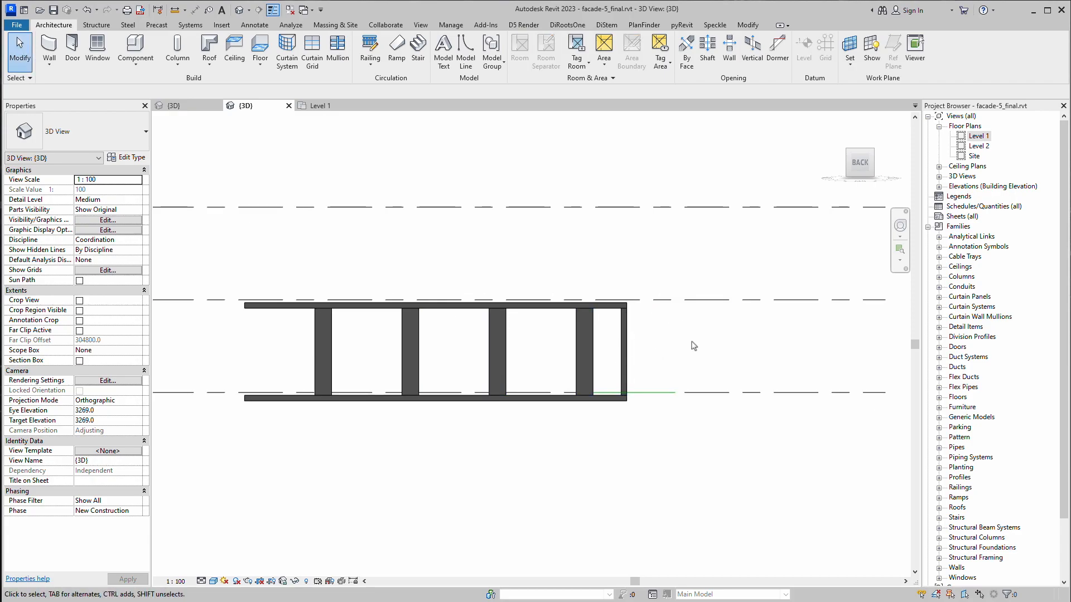
pyautogui.keyDown('shift'); pyautogui.moveTo(391, 341); pyautogui.dragTo(432, 367, button='middle'); pyautogui.keyUp('shift')
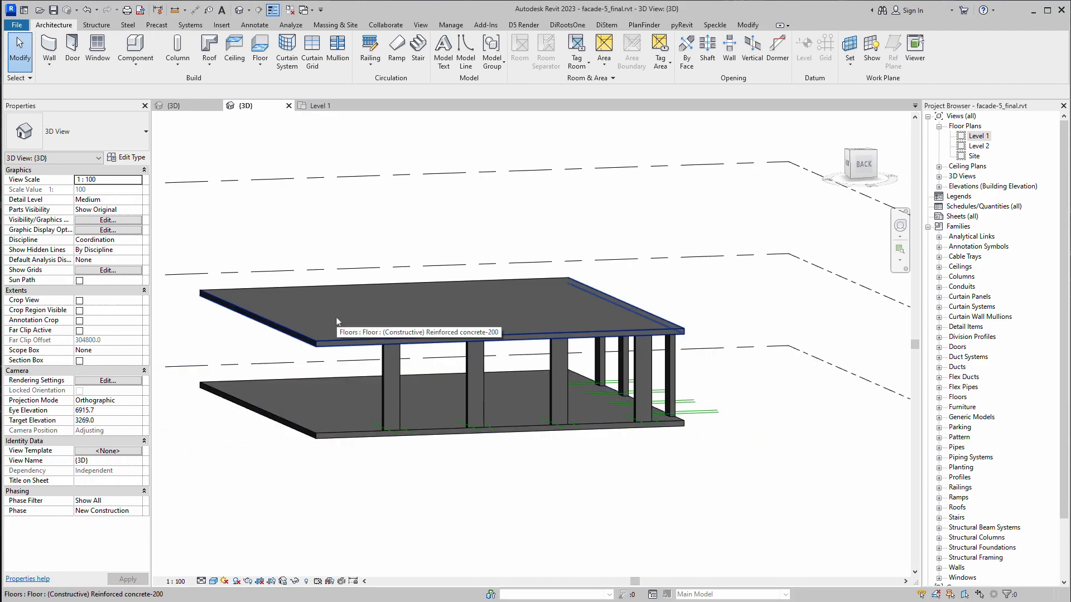
# On the Level 1 plan, copy the sample curtain wall from its lower endpoint to the upper-left corner of the rightmost pier on the slab's upper edge
pyautogui.click(342, 109)
pyautogui.scroll(-2, 367, 290)
pyautogui.scroll(2, 357, 279)
pyautogui.scroll(3, 357, 275)
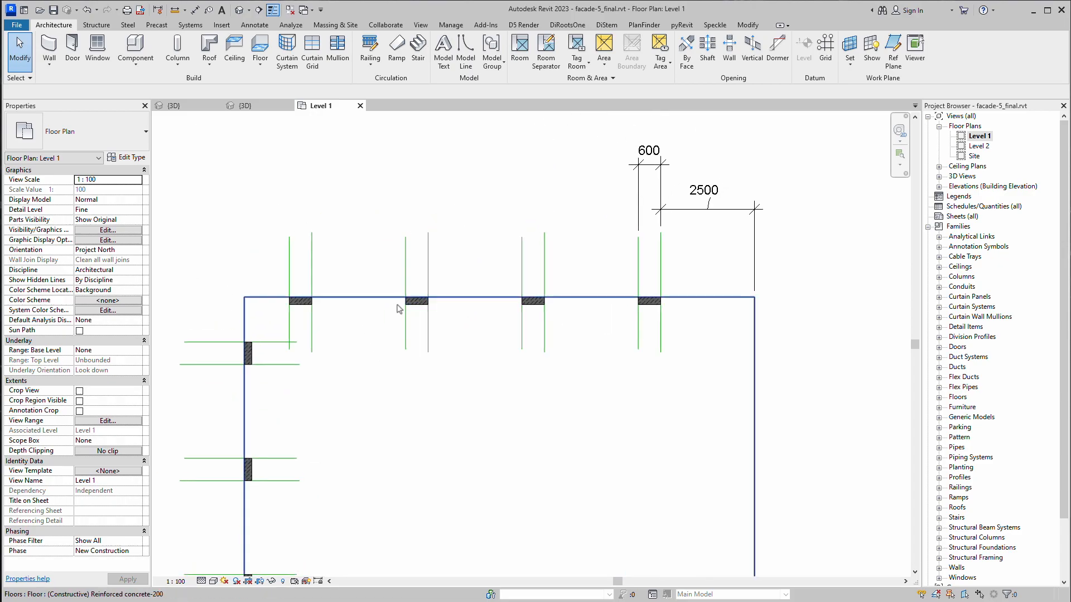
pyautogui.scroll(-2, 315, 301)
pyautogui.moveTo(338, 380); pyautogui.dragTo(626, 258, button='middle')
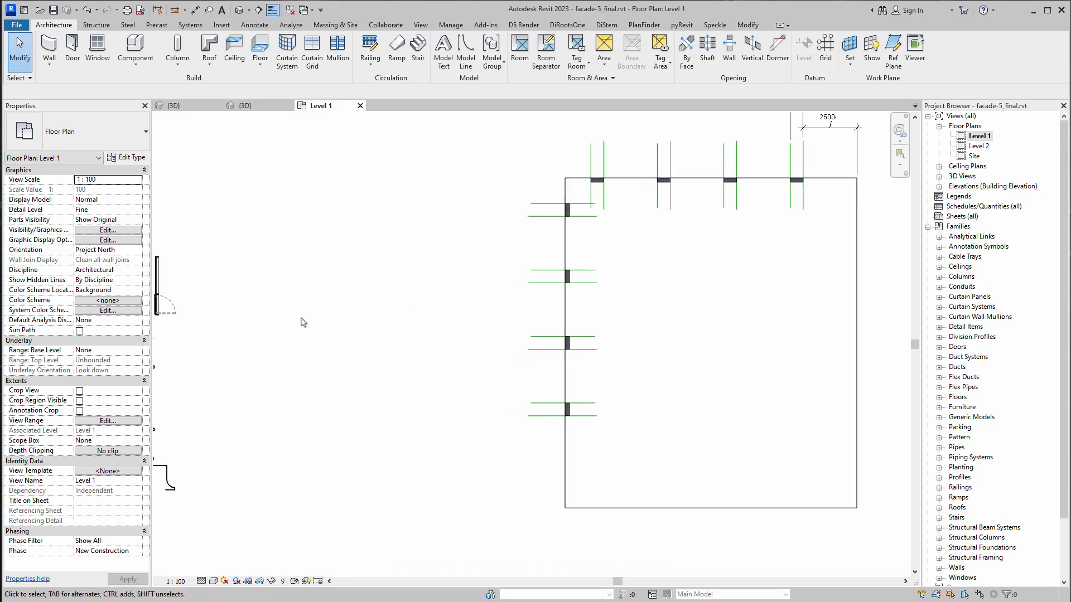
pyautogui.moveTo(294, 331); pyautogui.dragTo(483, 271, button='middle')
pyautogui.scroll(2, 365, 215)
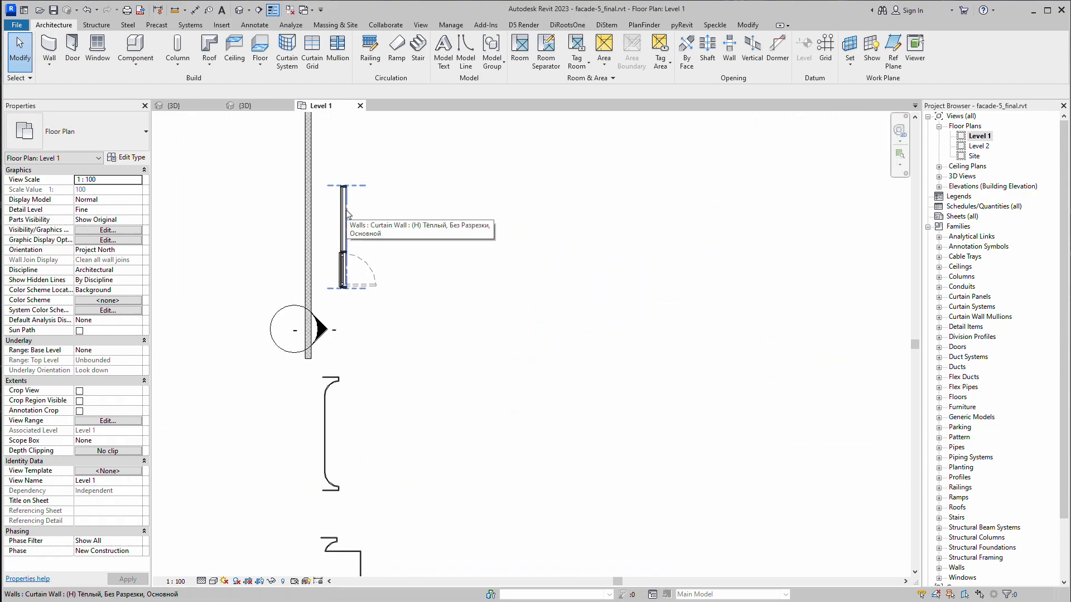
pyautogui.click(343, 226)
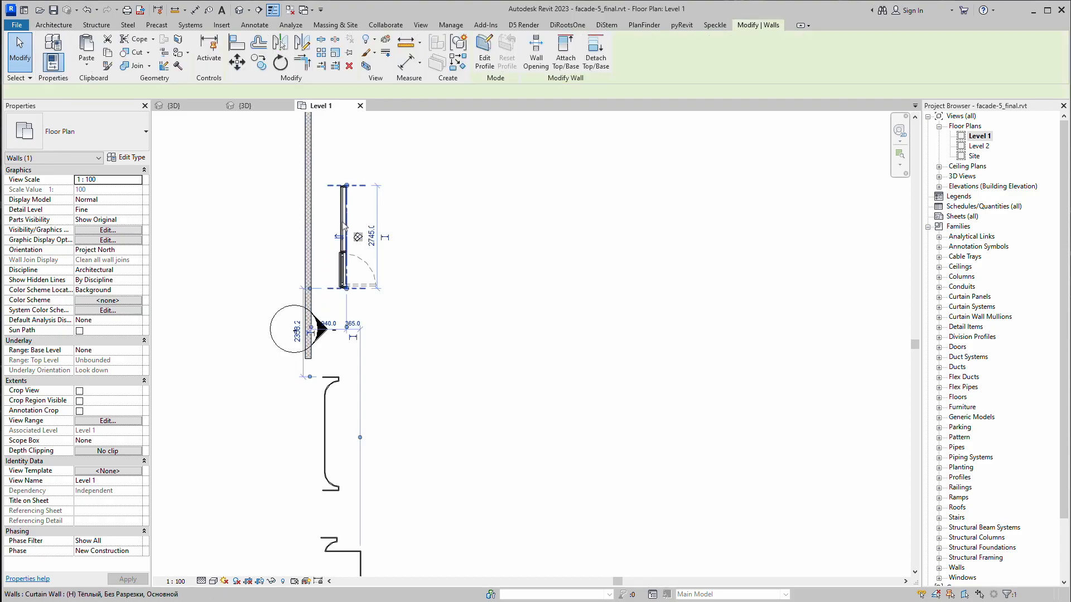
pyautogui.scroll(2, 418, 291)
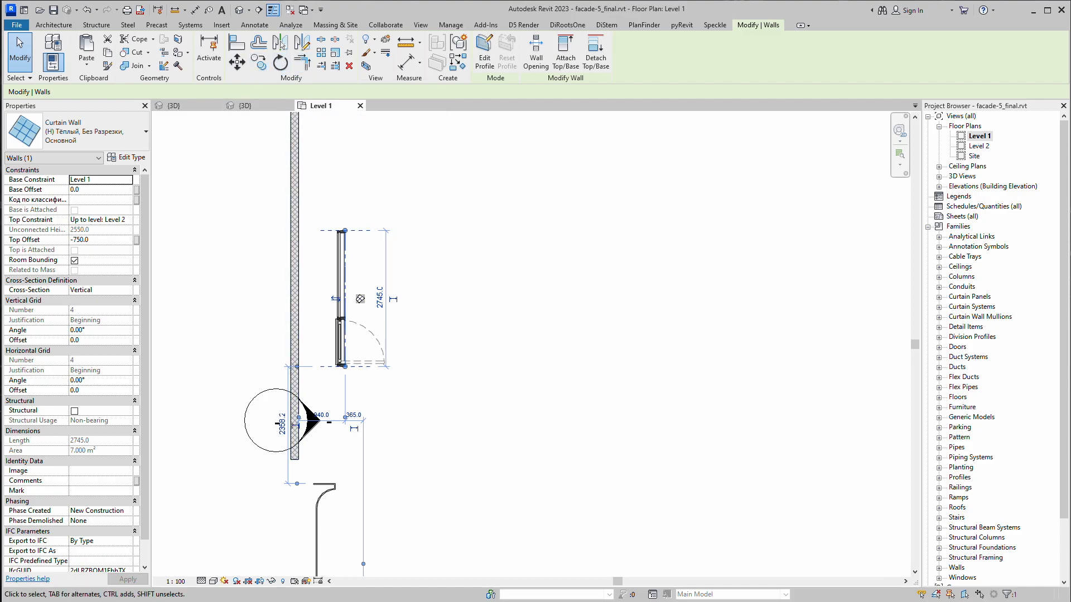
pyautogui.scroll(5, 346, 365)
pyautogui.scroll(-2, 305, 255)
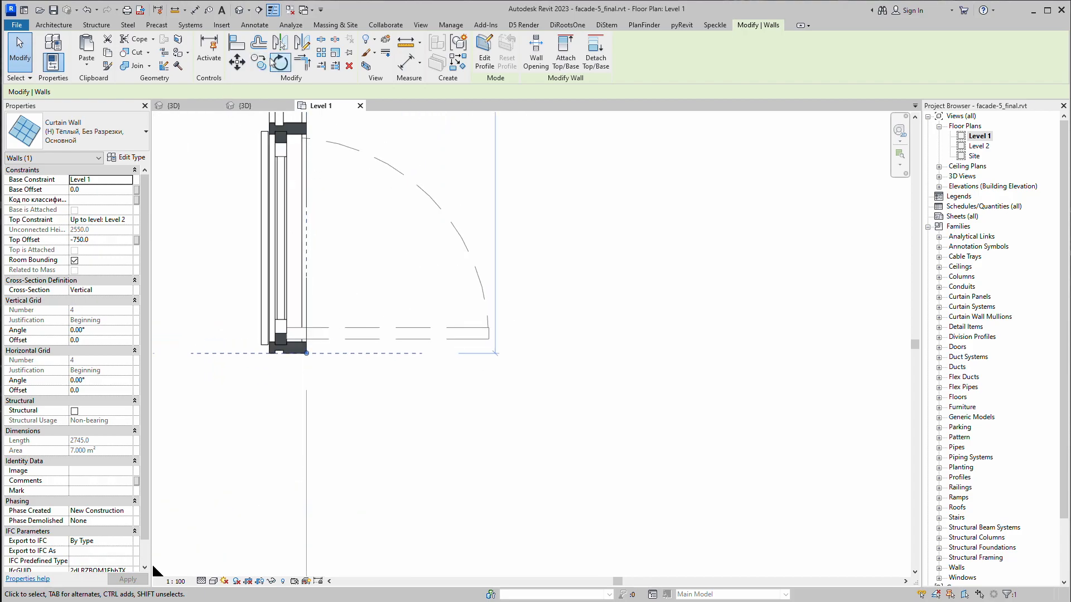
pyautogui.click(251, 68)
pyautogui.click(311, 362)
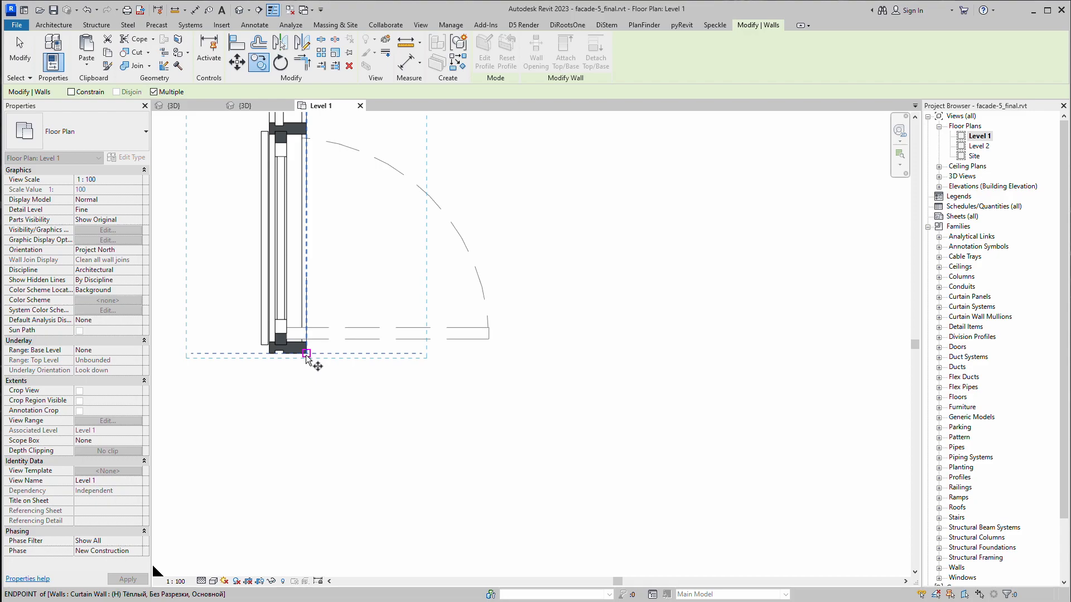
pyautogui.scroll(-5, 408, 396)
pyautogui.moveTo(703, 390); pyautogui.dragTo(315, 389, button='middle')
pyautogui.scroll(-2, 621, 378)
pyautogui.moveTo(780, 388); pyautogui.dragTo(240, 427, button='middle')
pyautogui.scroll(2, 535, 306)
pyautogui.scroll(4, 517, 237)
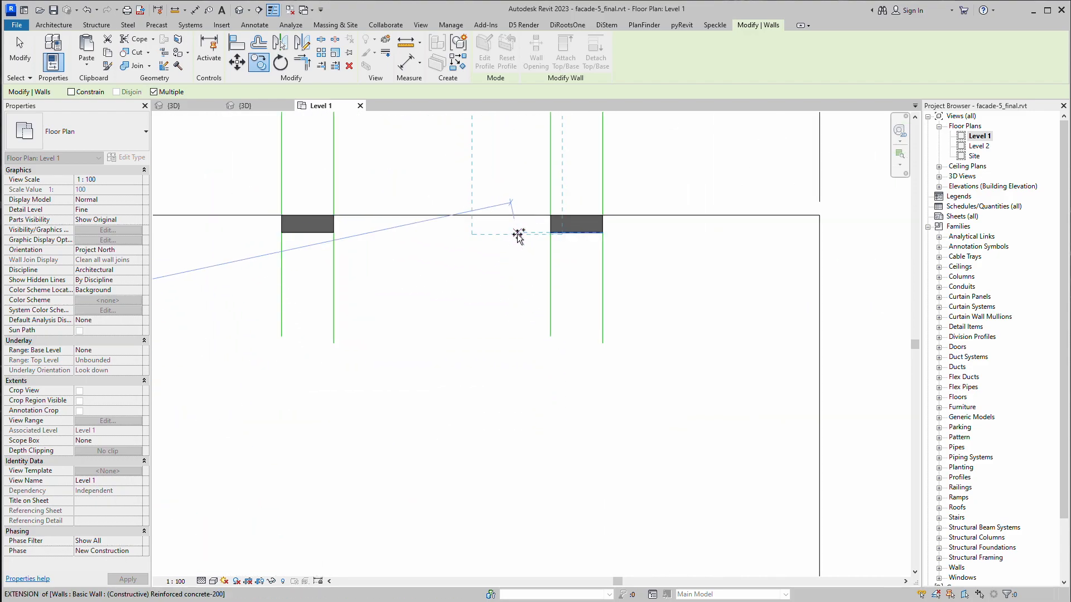
pyautogui.click(575, 201)
pyautogui.scroll(3, 536, 313)
pyautogui.press('Escape')
pyautogui.press('Escape')
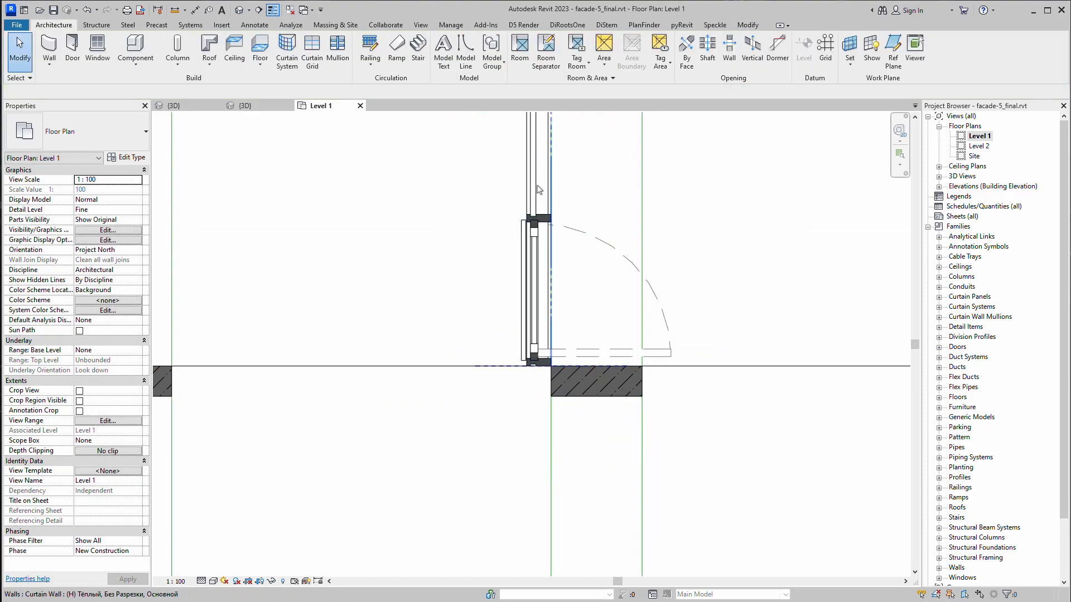
# Rotate the copied curtain wall about the pier's upper-left corner so it lies along the slab's upper edge towards the neighbouring pier
pyautogui.click(538, 190)
pyautogui.click(280, 63)
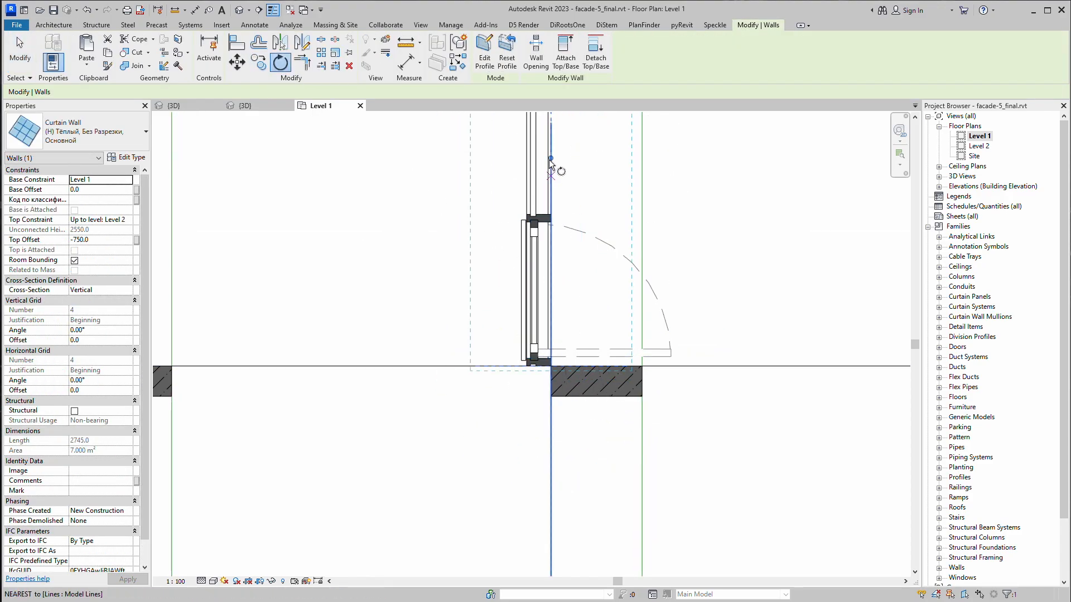
pyautogui.click(562, 344)
pyautogui.click(554, 349)
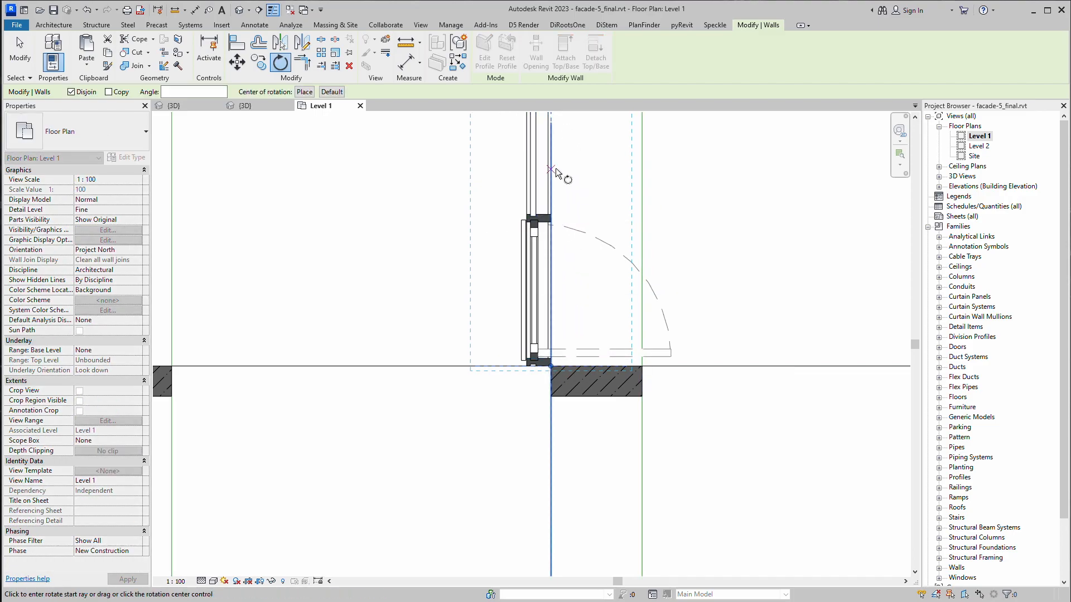
pyautogui.click(553, 163)
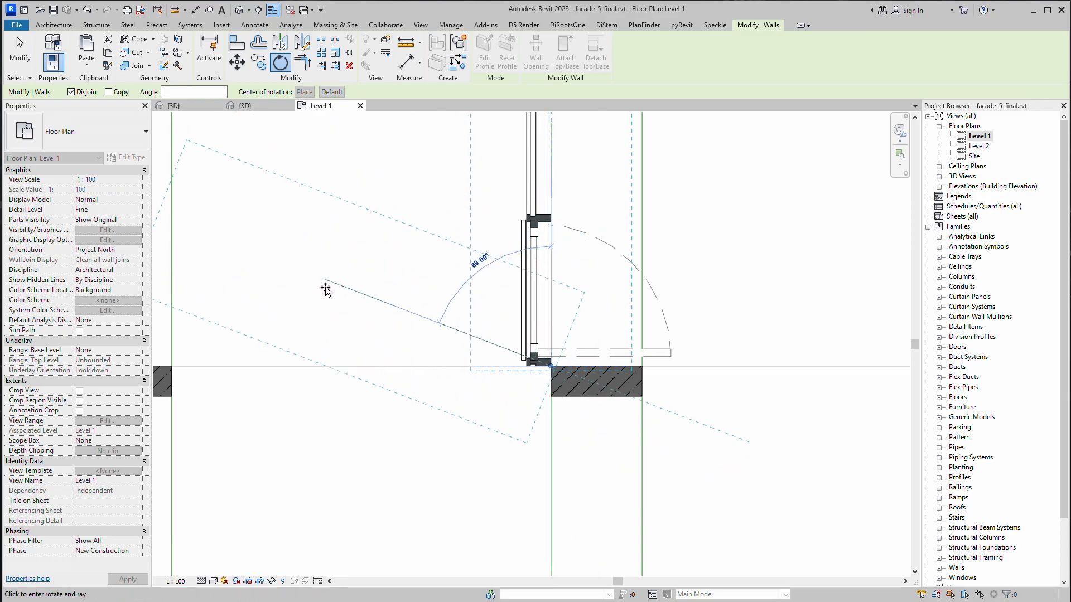
pyautogui.click(294, 361)
pyautogui.click(389, 278)
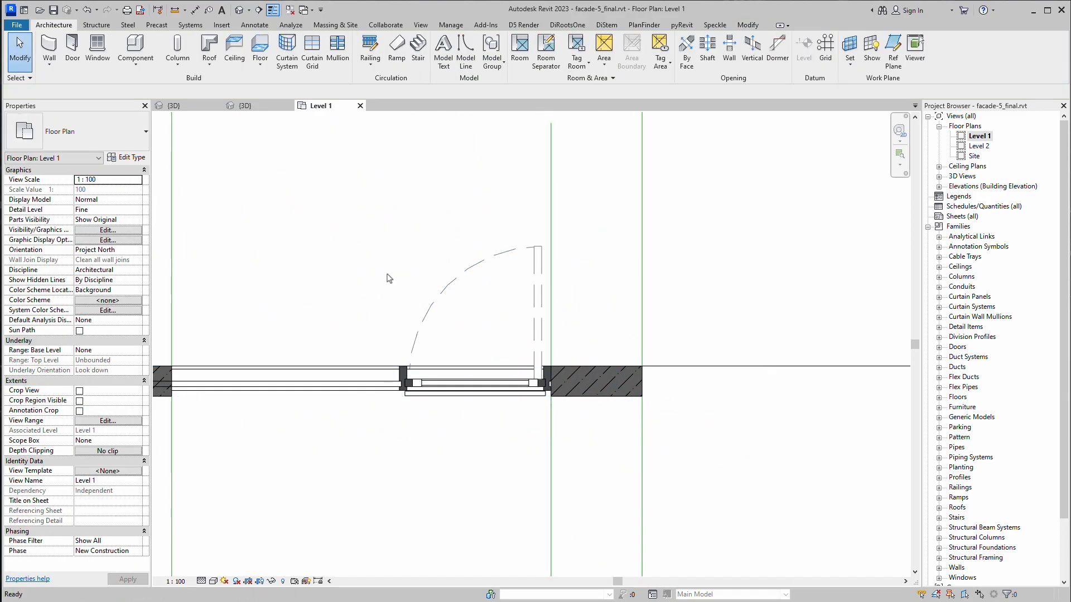
# Shorten the curtain wall to 2500 mm by aligning its left end with the neighbouring pier's right edge
pyautogui.moveTo(352, 290); pyautogui.dragTo(500, 335, button='middle')
pyautogui.click(427, 375)
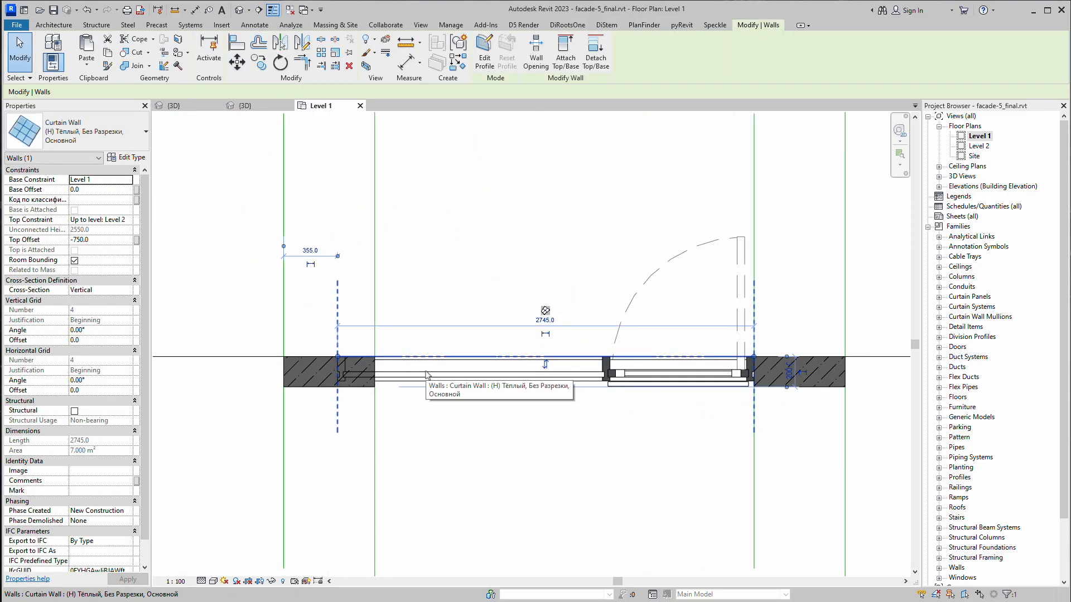
pyautogui.scroll(2, 403, 368)
pyautogui.moveTo(296, 367); pyautogui.dragTo(352, 365)
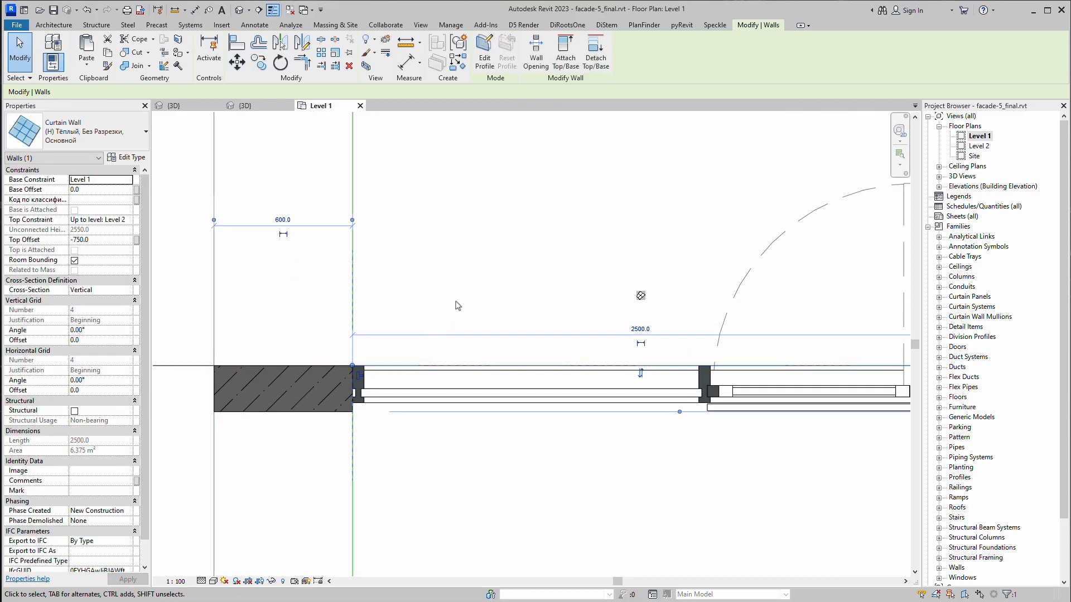
pyautogui.press('Escape')
pyautogui.scroll(-2, 454, 304)
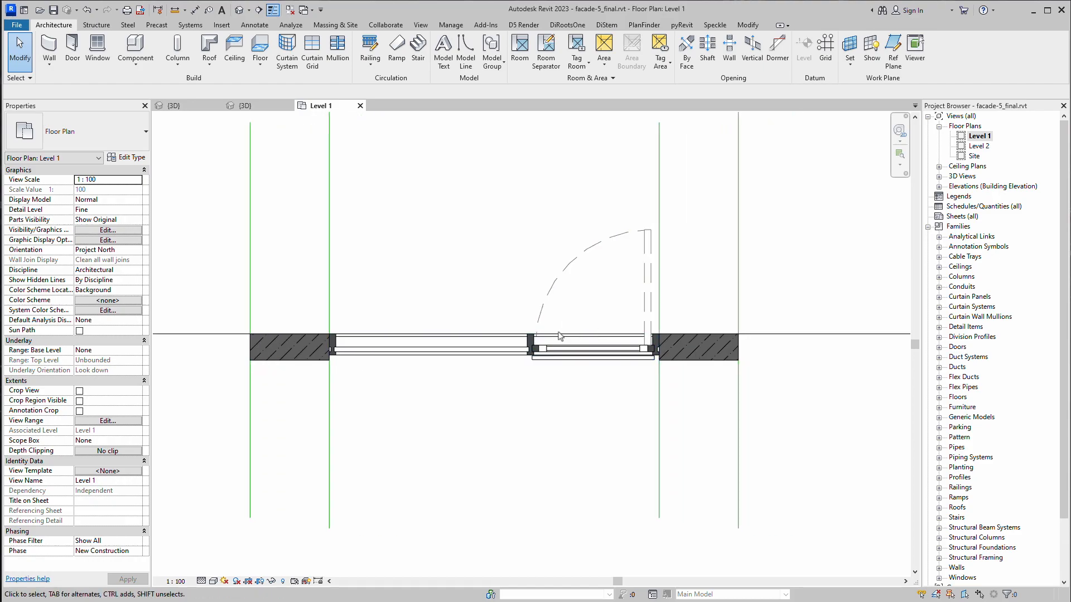
# Examine in 3D how the curtain wall meets the piers and both floor slabs, and return to the Level 1 plan
pyautogui.click(245, 108)
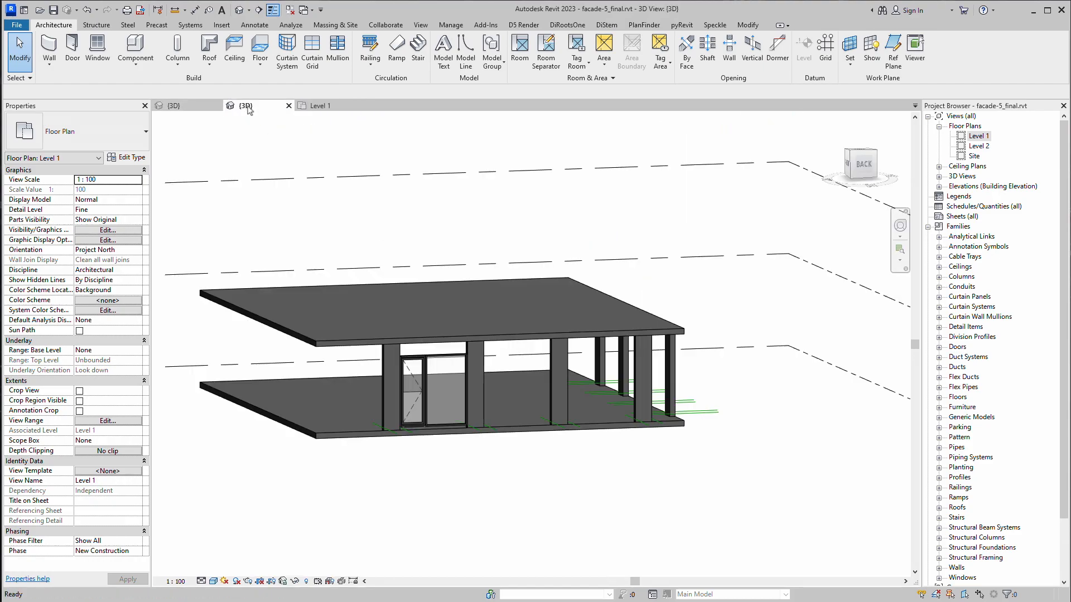
pyautogui.keyDown('shift'); pyautogui.moveTo(522, 465); pyautogui.dragTo(540, 460, button='middle'); pyautogui.keyUp('shift')
pyautogui.scroll(4, 368, 384)
pyautogui.keyDown('shift'); pyautogui.moveTo(412, 432); pyautogui.dragTo(418, 395, button='middle'); pyautogui.keyUp('shift')
pyautogui.scroll(2, 397, 373)
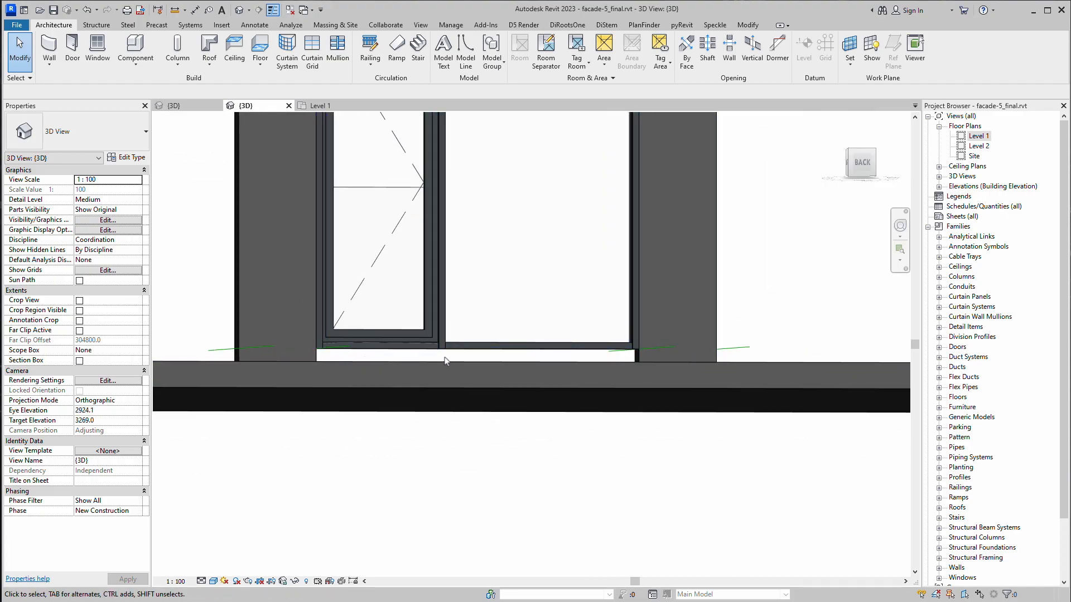
pyautogui.moveTo(608, 177); pyautogui.dragTo(518, 435, button='middle')
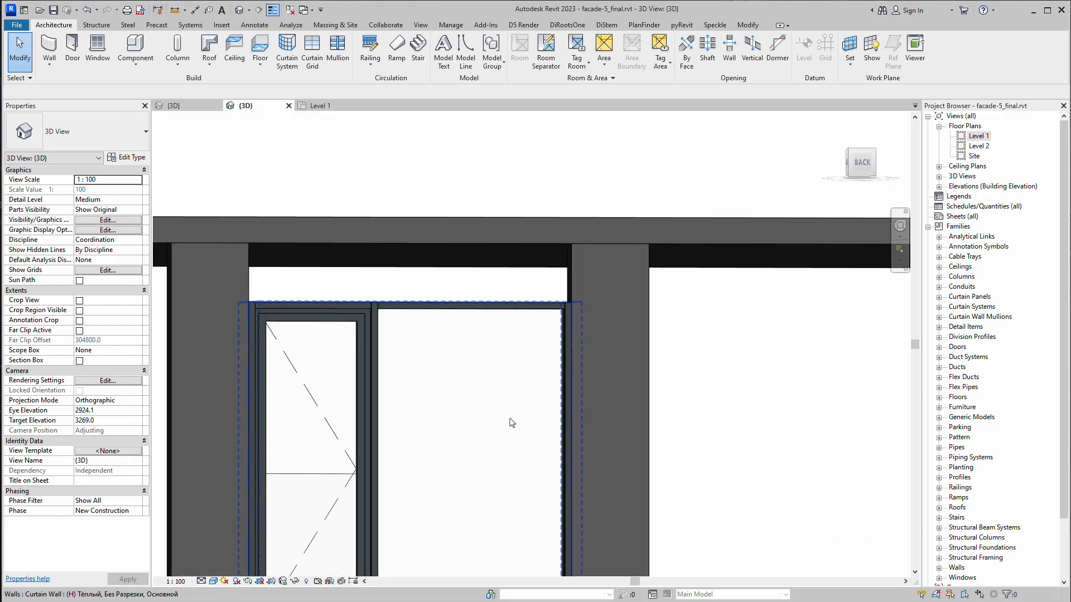
pyautogui.scroll(-2, 518, 289)
pyautogui.moveTo(542, 301)
pyautogui.keyDown('shift'); pyautogui.mouseDown(button='middle')
pyautogui.moveTo(557, 318)
pyautogui.moveTo(547, 313)
pyautogui.mouseUp(button='middle'); pyautogui.keyUp('shift')
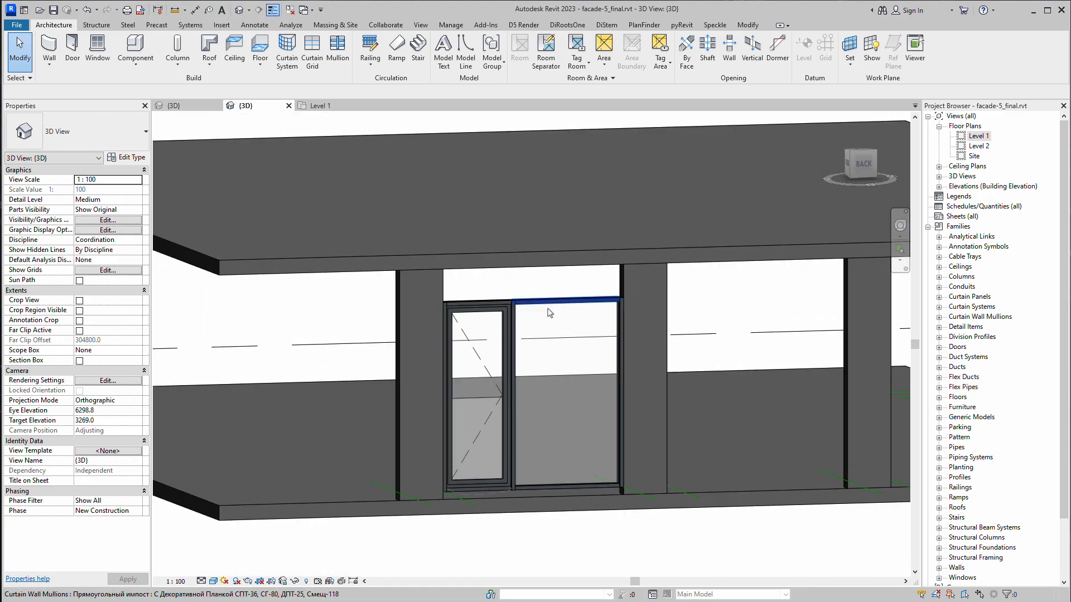
pyautogui.click(316, 106)
pyautogui.moveTo(438, 318); pyautogui.dragTo(414, 331, button='middle')
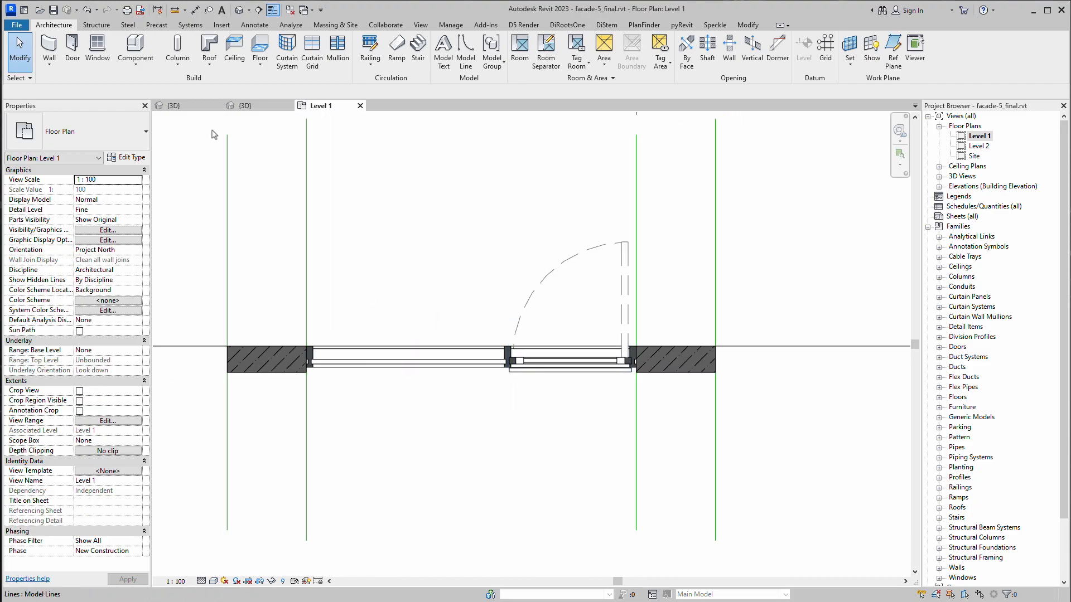
# Draw a stacked wall of type (Constructive) Air-220 + Reinforced Concrete-200 (Height, 450), 2500 mm long, between the upper inner corners of the two piers
pyautogui.press('w')
pyautogui.press('a')
pyautogui.click(78, 131)
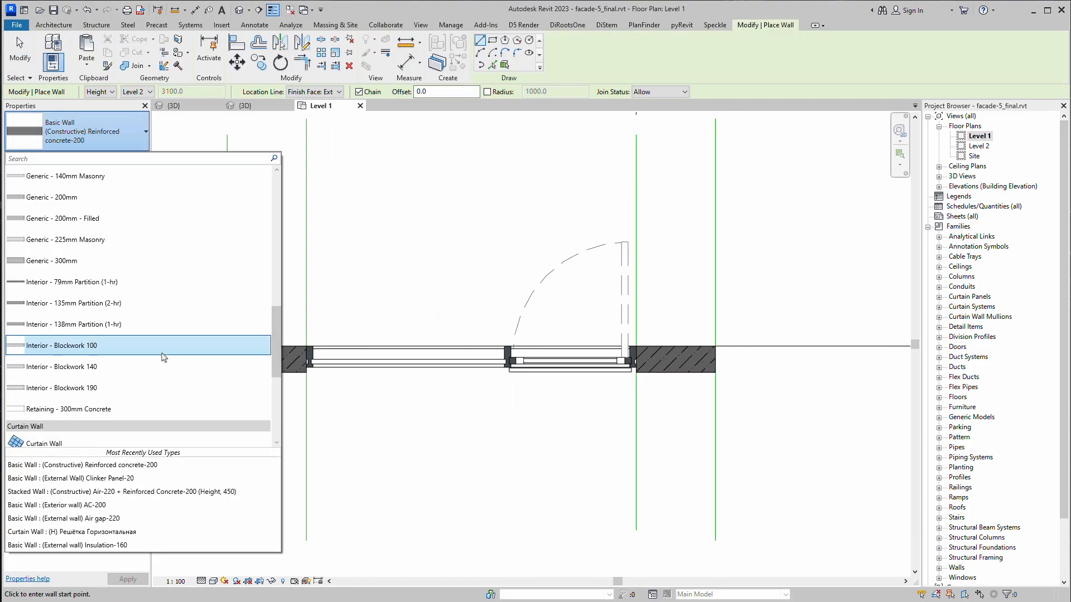
pyautogui.scroll(-3, 104, 378)
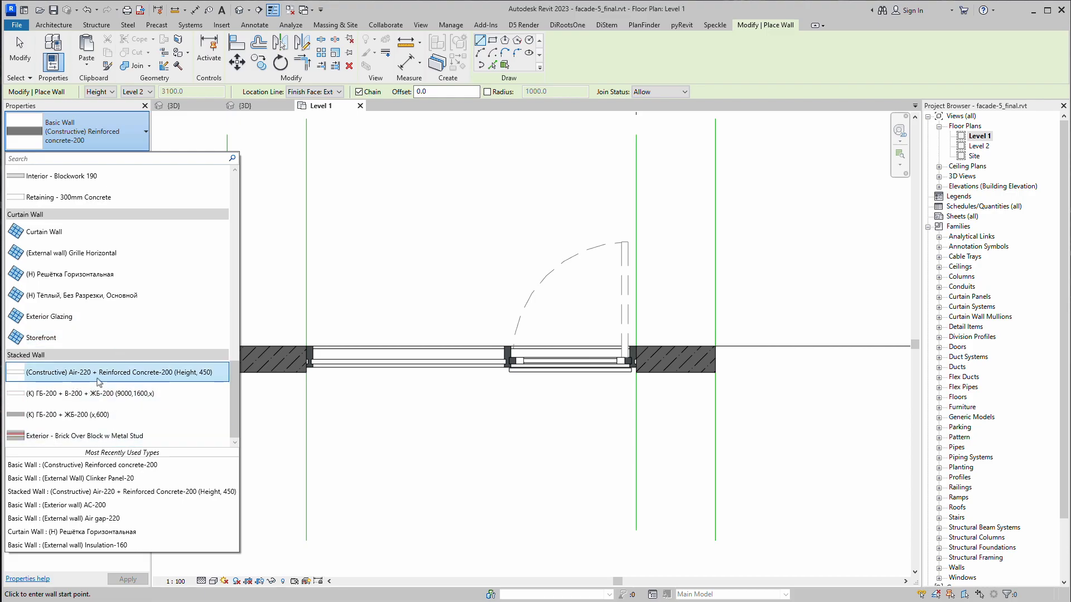
pyautogui.click(200, 372)
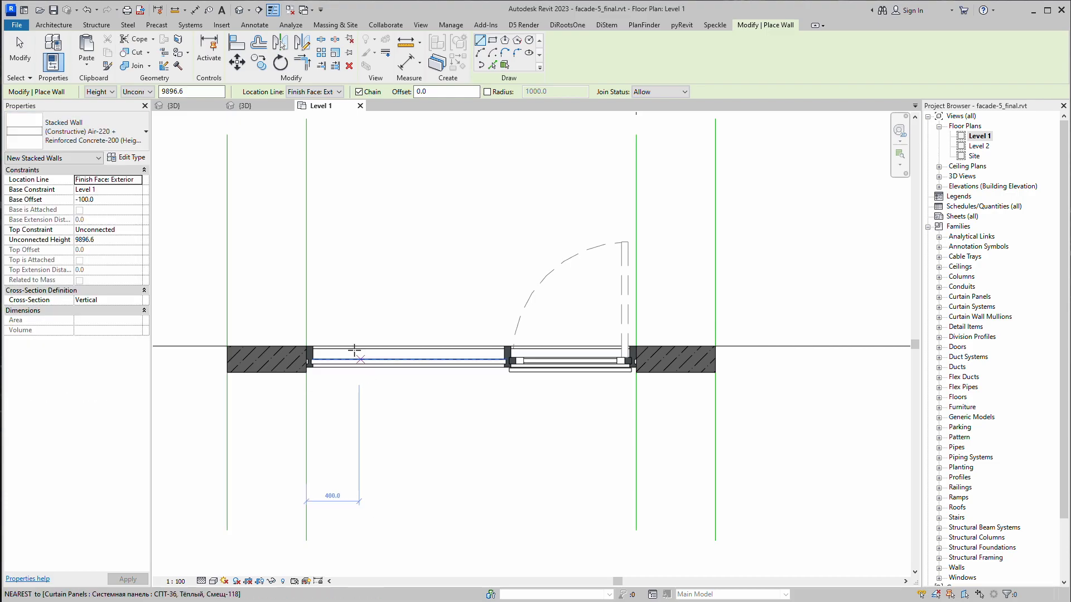
pyautogui.click(306, 347)
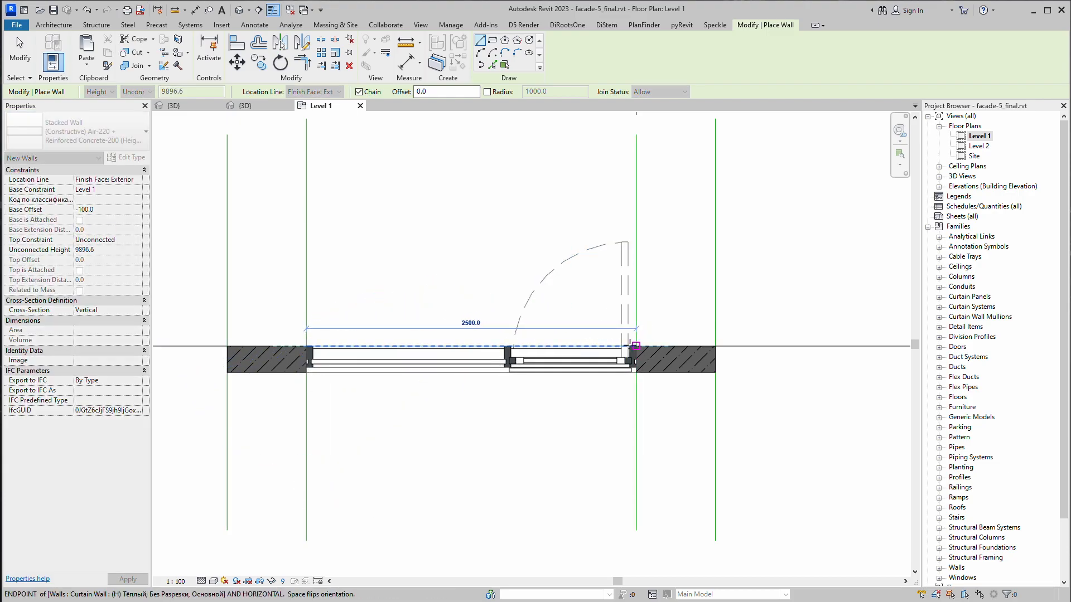
pyautogui.click(636, 346)
pyautogui.press('Escape')
pyautogui.press('Escape')
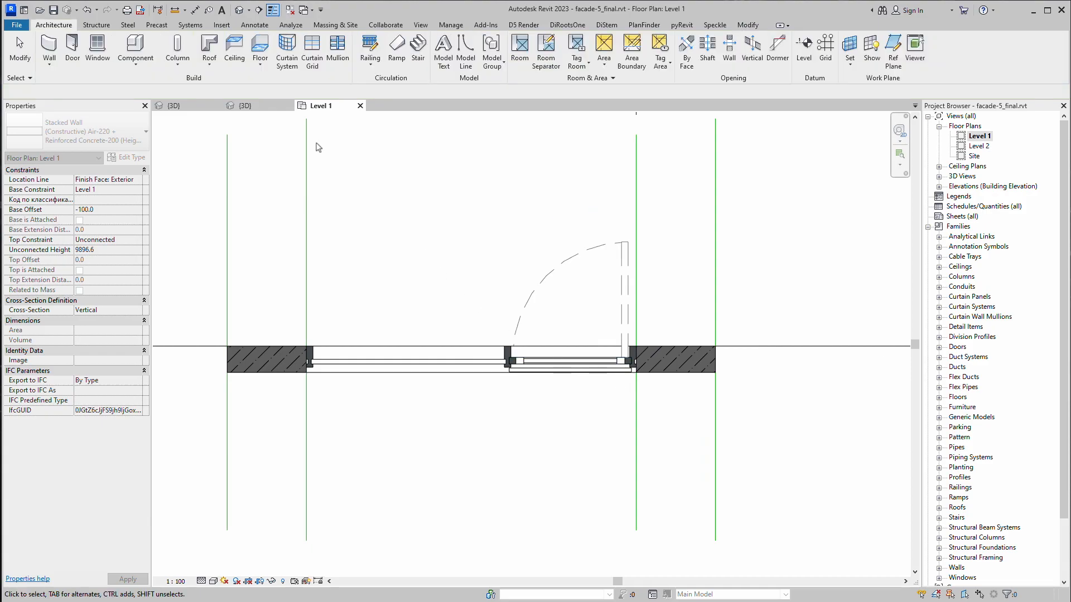
# Compare the stacked wall in 3D with the curtain wall and the adjoining pier, and open the stacked wall's type properties
pyautogui.click(262, 106)
pyautogui.moveTo(544, 450); pyautogui.dragTo(472, 446, button='middle')
pyautogui.click(506, 423)
pyautogui.scroll(5, 472, 446)
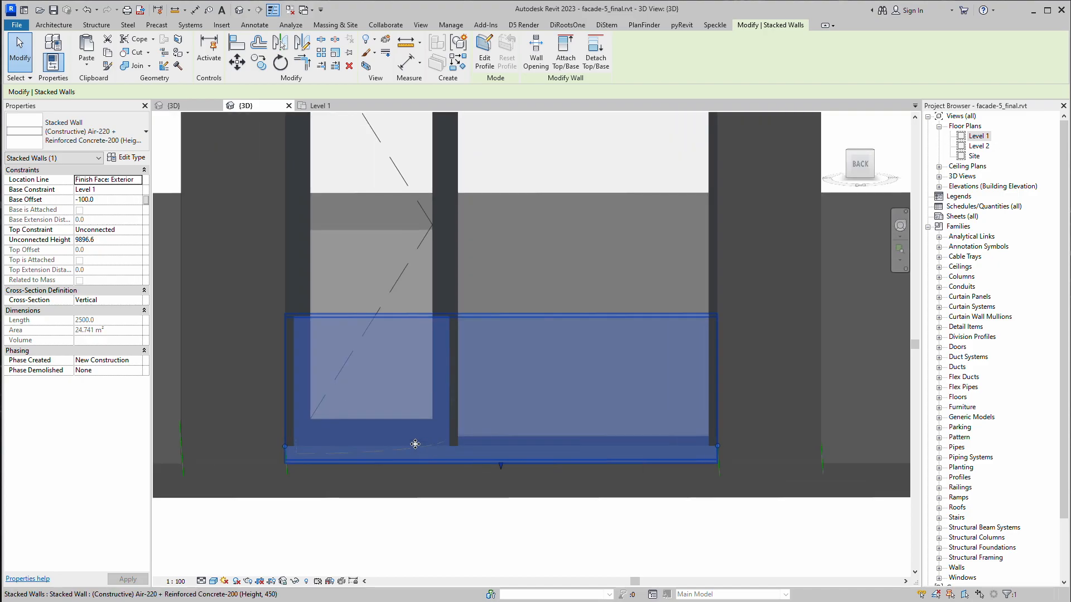
pyautogui.click(490, 213)
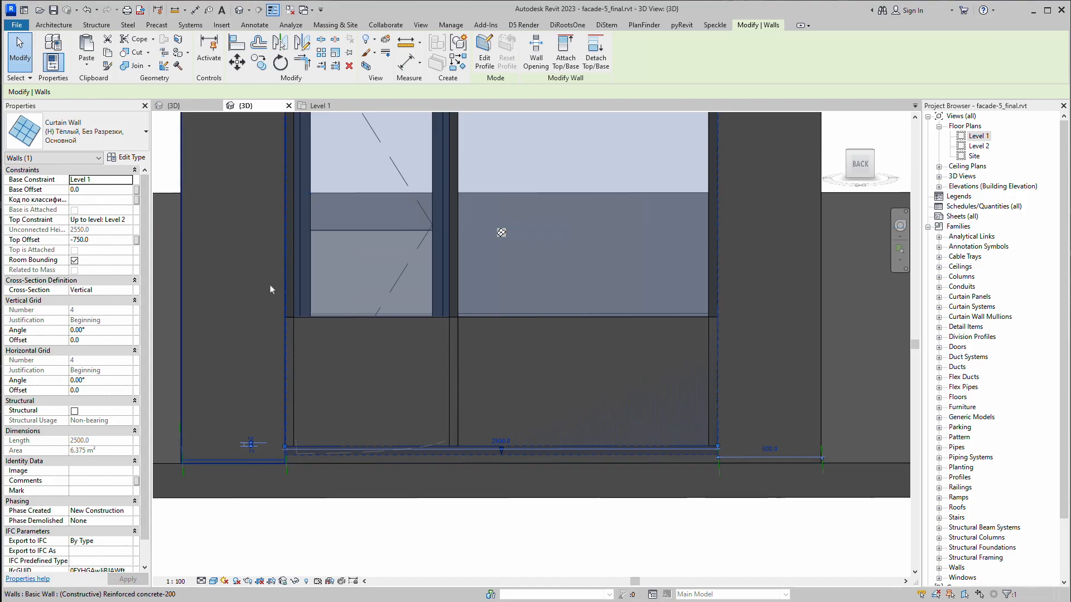
pyautogui.press('Escape')
pyautogui.click(558, 369)
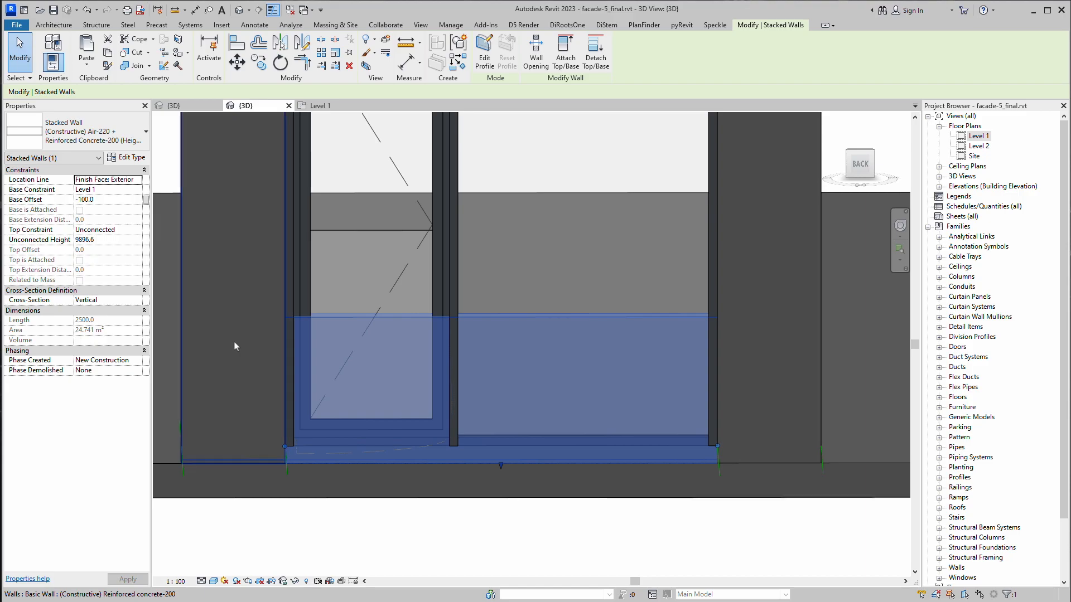
pyautogui.click(204, 332)
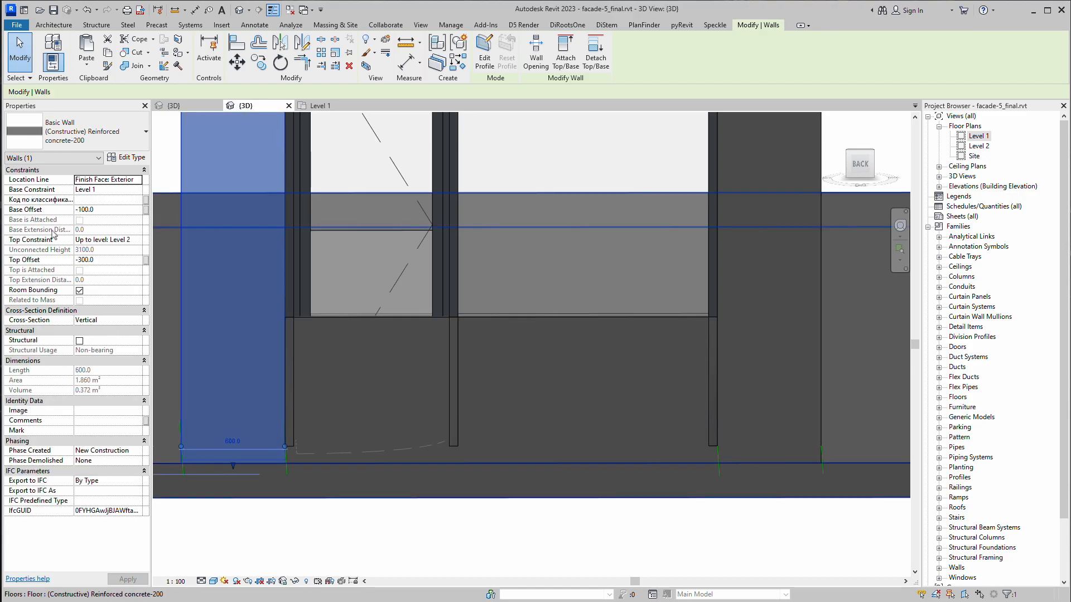
pyautogui.click(557, 370)
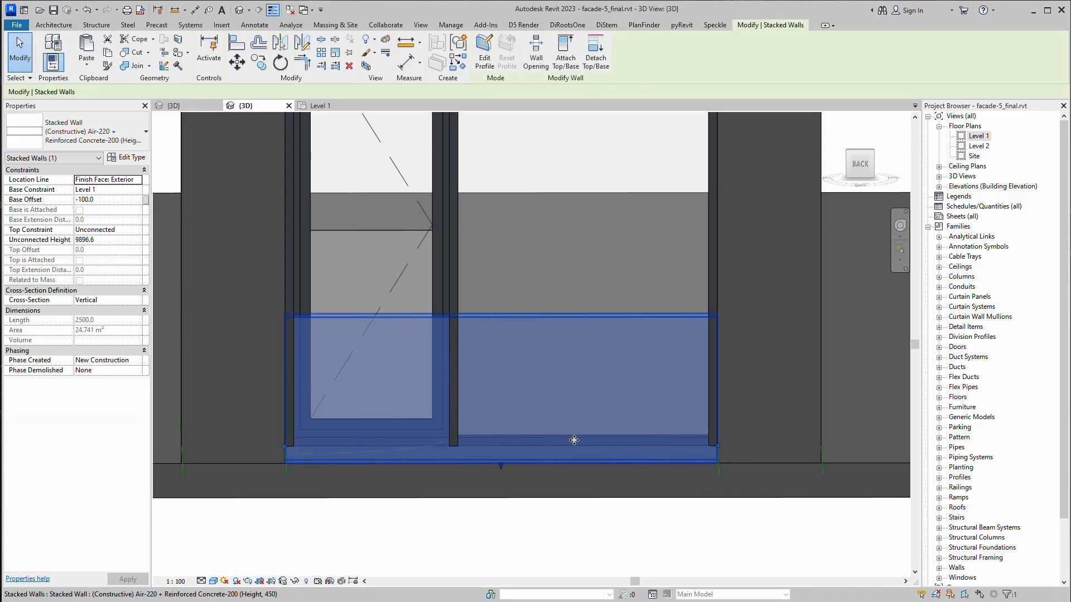
pyautogui.click(126, 157)
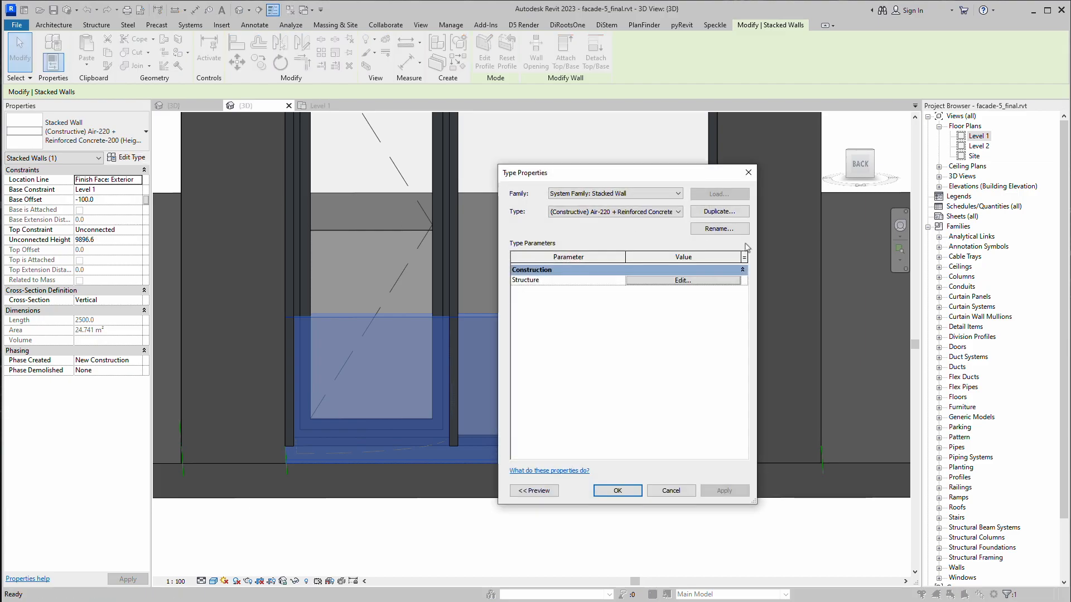
pyautogui.click(683, 281)
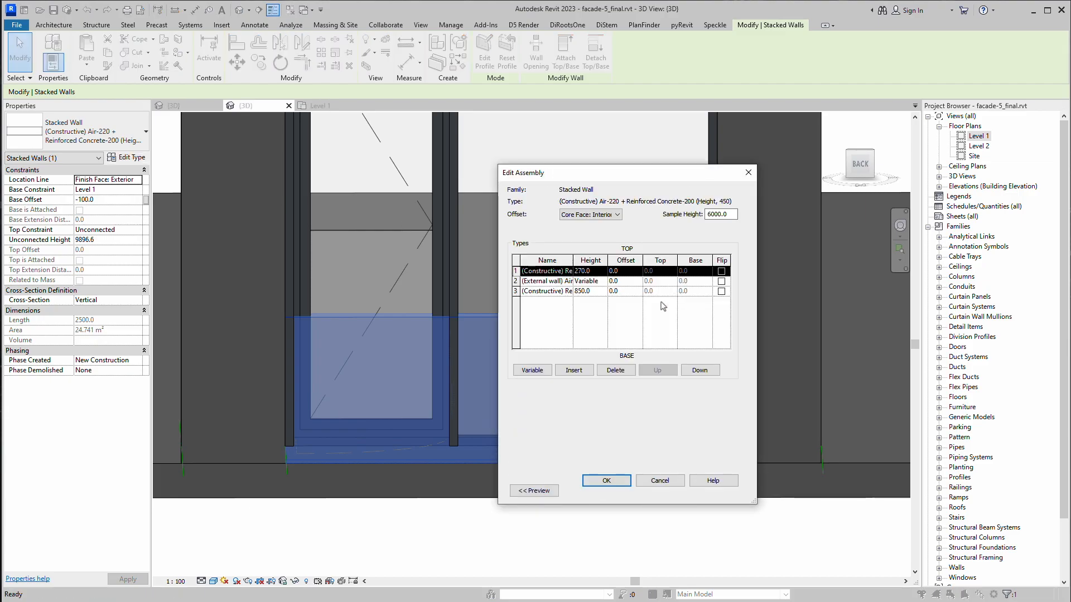
pyautogui.click(589, 272)
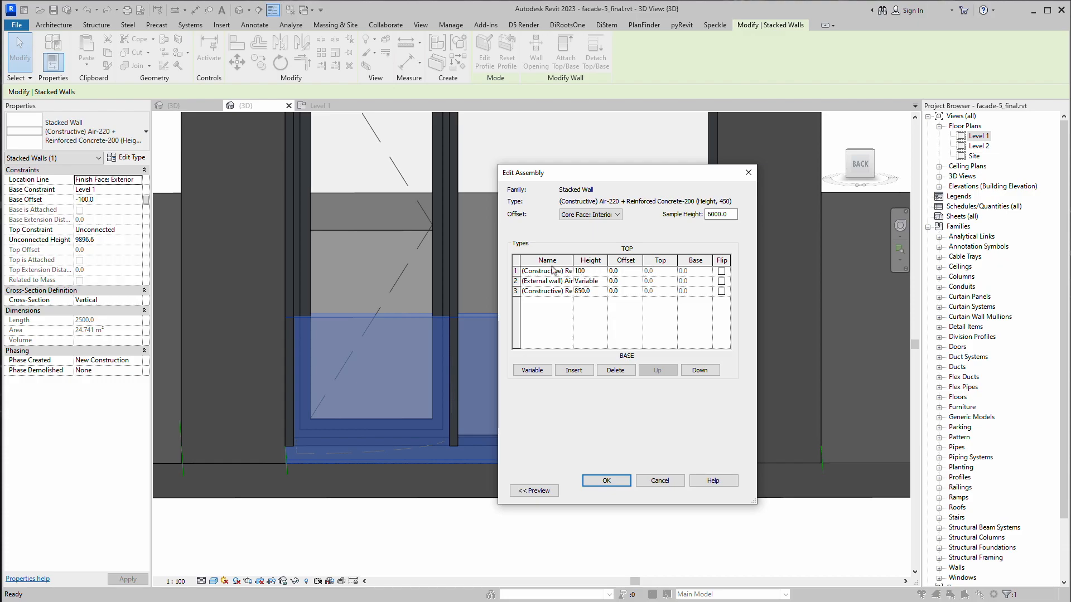
pyautogui.click(653, 481)
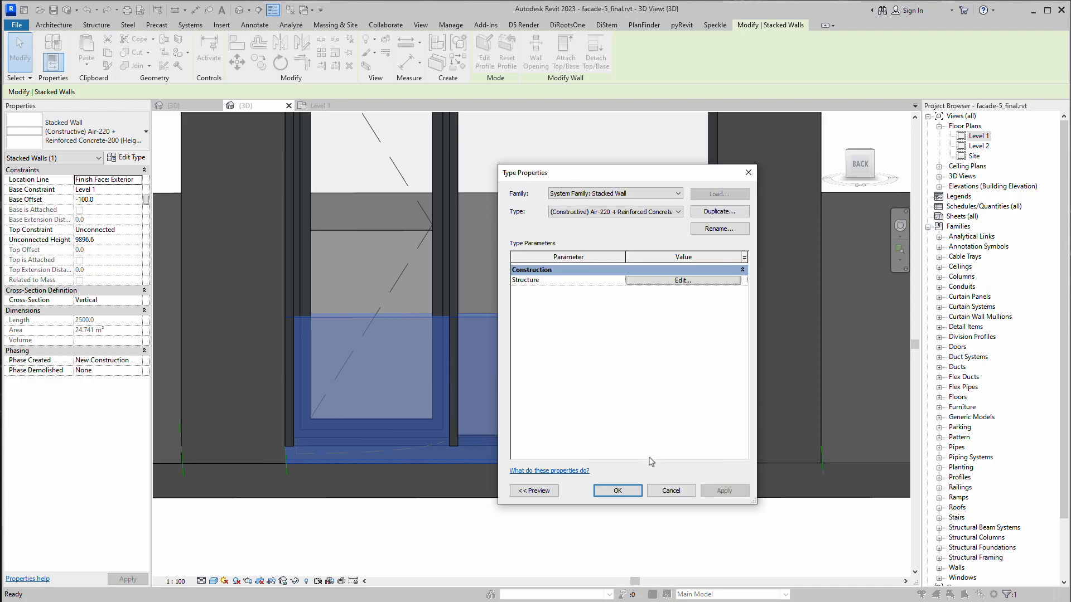
# In the stacked wall type's assembly, set the height of the base reinforced concrete segment to 100 mm
pyautogui.click(661, 282)
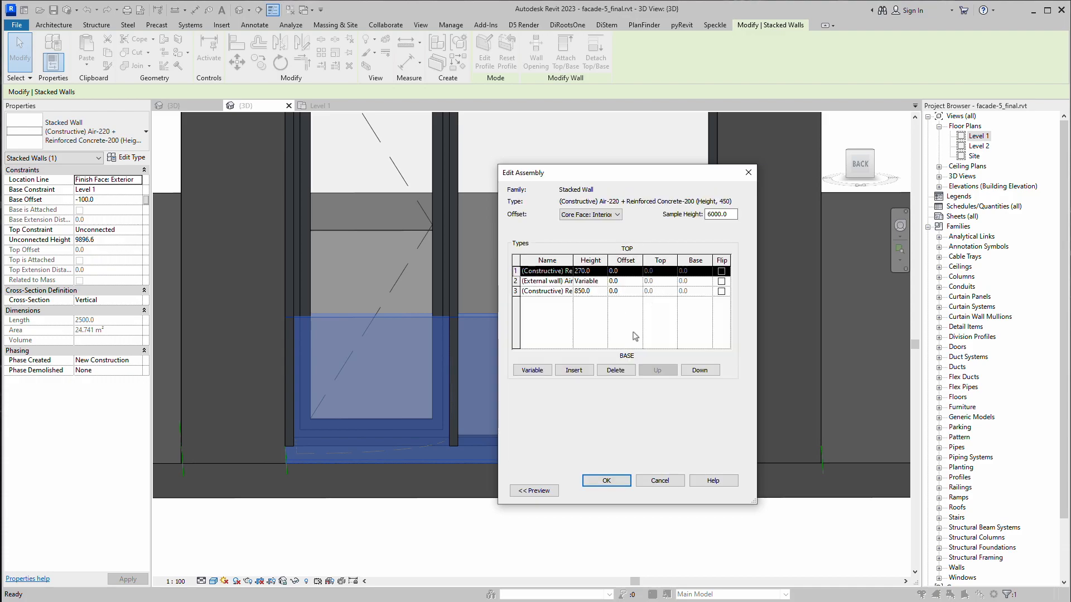
pyautogui.click(592, 291)
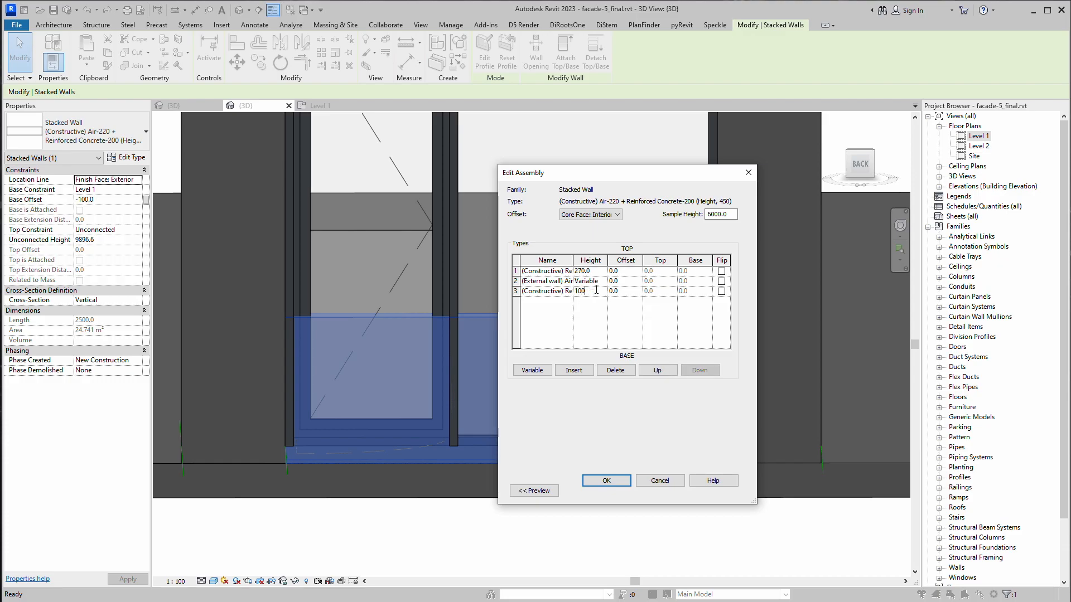
pyautogui.click(627, 482)
pyautogui.click(617, 484)
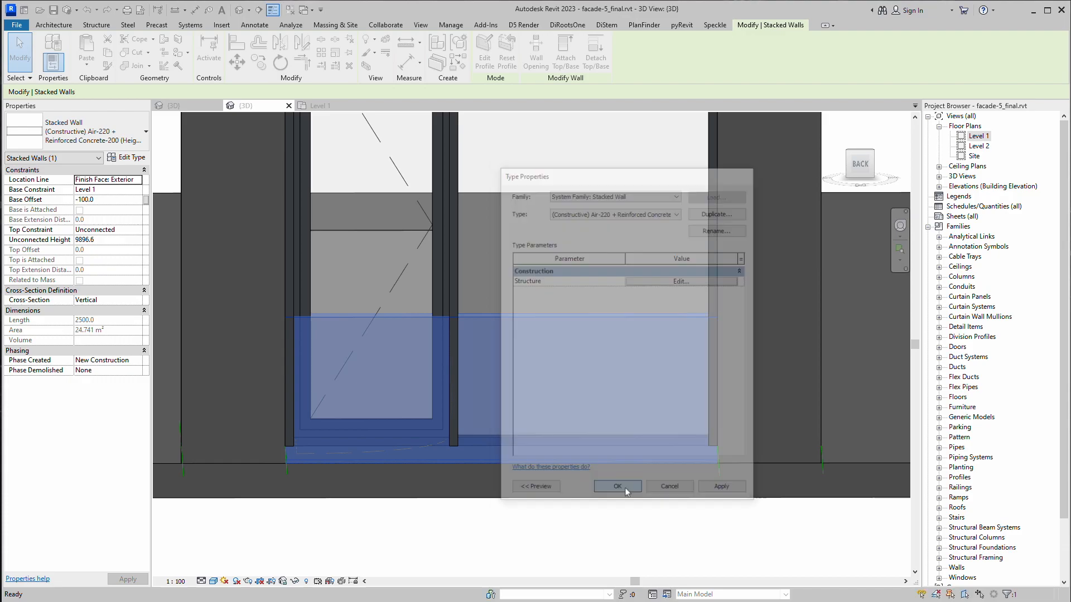
pyautogui.press('Escape')
# Constrain the top of the stacked wall to Level 2 with a top offset of -300 mm
pyautogui.scroll(-3, 567, 353)
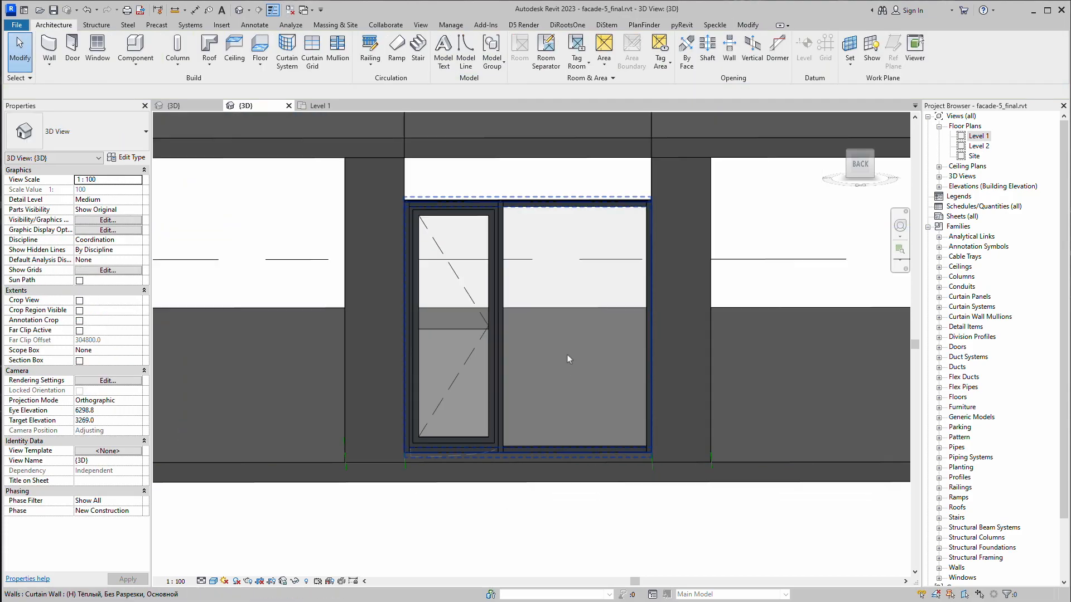
pyautogui.scroll(3, 500, 454)
pyautogui.click(382, 290)
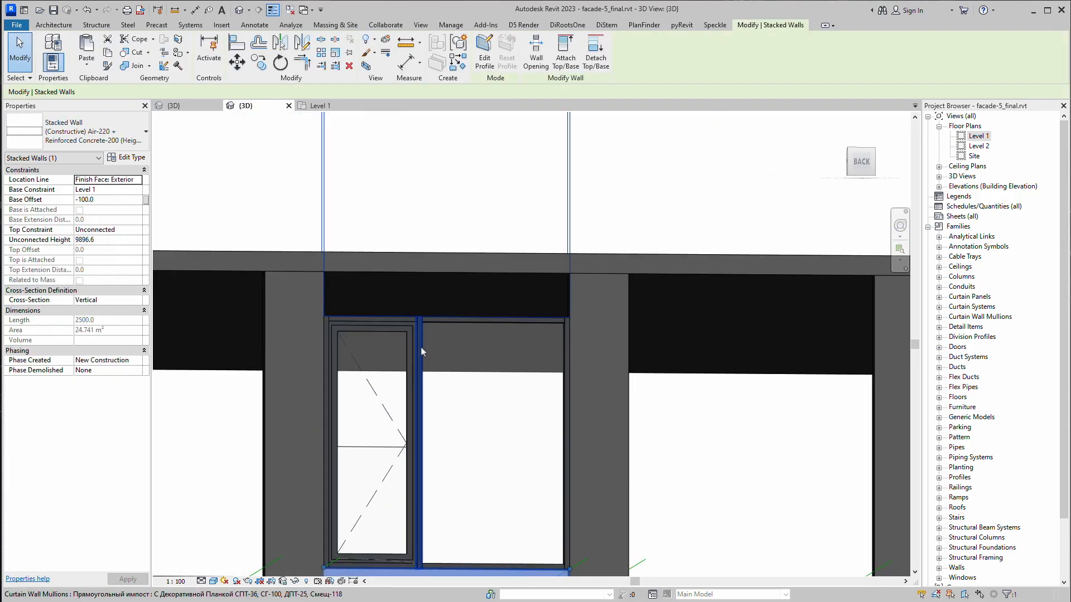
pyautogui.scroll(-3, 420, 346)
pyautogui.keyDown('shift'); pyautogui.moveTo(468, 292); pyautogui.dragTo(456, 341, button='middle'); pyautogui.keyUp('shift')
pyautogui.scroll(-3, 456, 337)
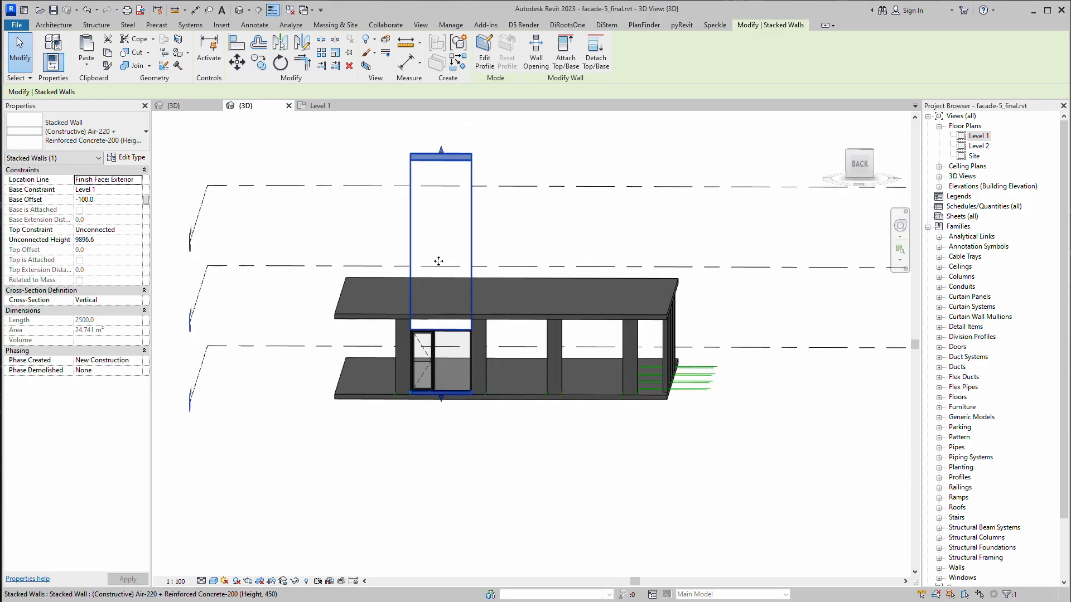
pyautogui.scroll(2, 438, 261)
pyautogui.click(137, 230)
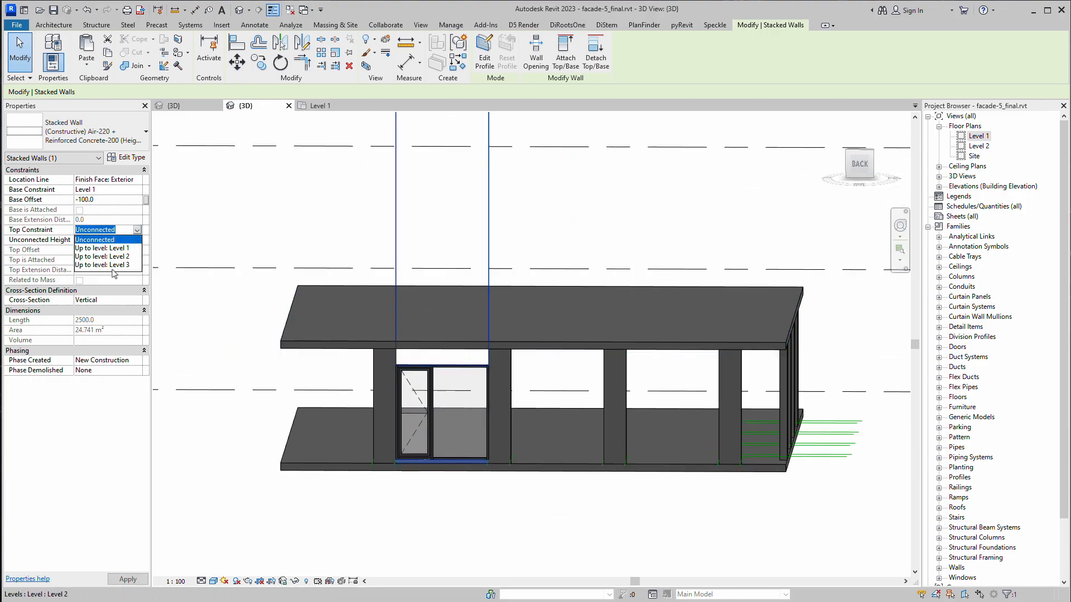
pyautogui.click(105, 258)
pyautogui.keyDown('shift'); pyautogui.moveTo(430, 283); pyautogui.dragTo(462, 248, button='middle'); pyautogui.keyUp('shift')
pyautogui.scroll(2, 432, 385)
pyautogui.scroll(2, 446, 346)
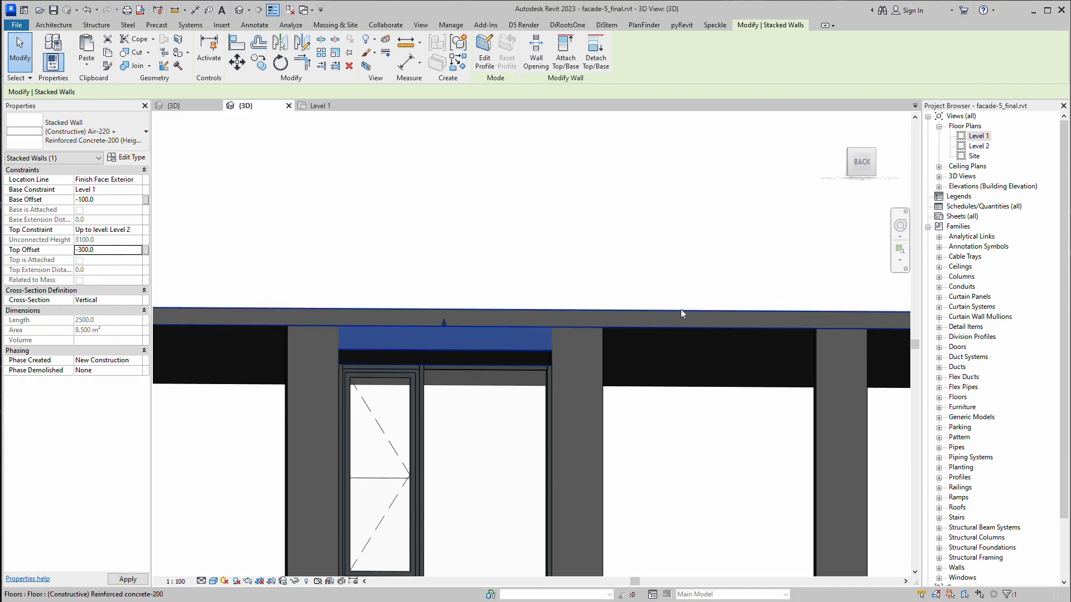
# Increase the height of the stacked wall type's top concrete segment, trying 400 mm first, until it closes the gap above the curtain wall
pyautogui.keyDown('shift'); pyautogui.moveTo(499, 339); pyautogui.dragTo(438, 359, button='middle'); pyautogui.keyUp('shift')
pyautogui.scroll(2, 472, 375)
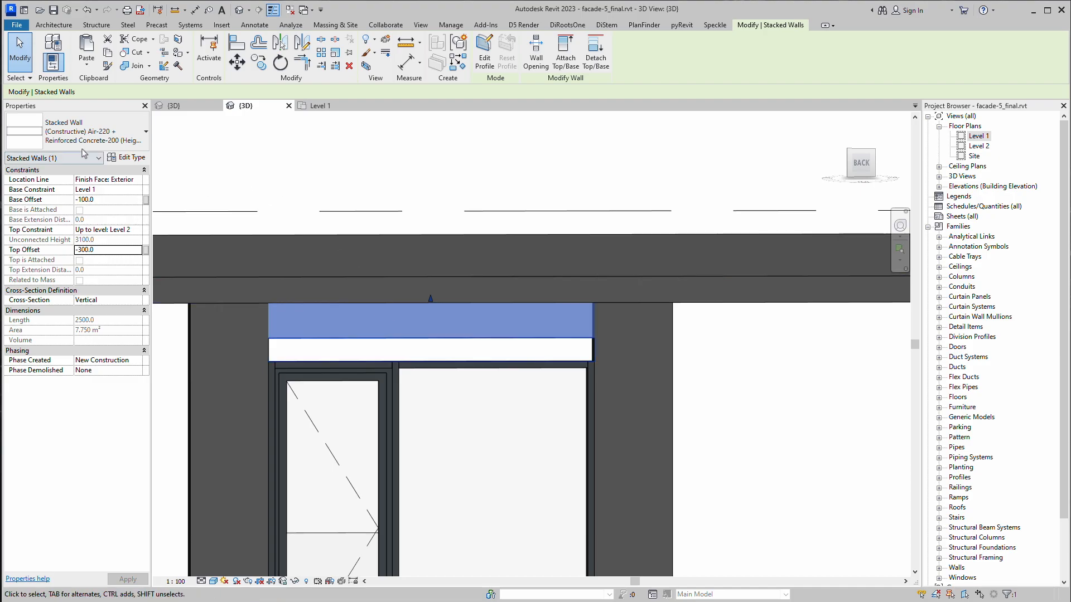
pyautogui.click(126, 158)
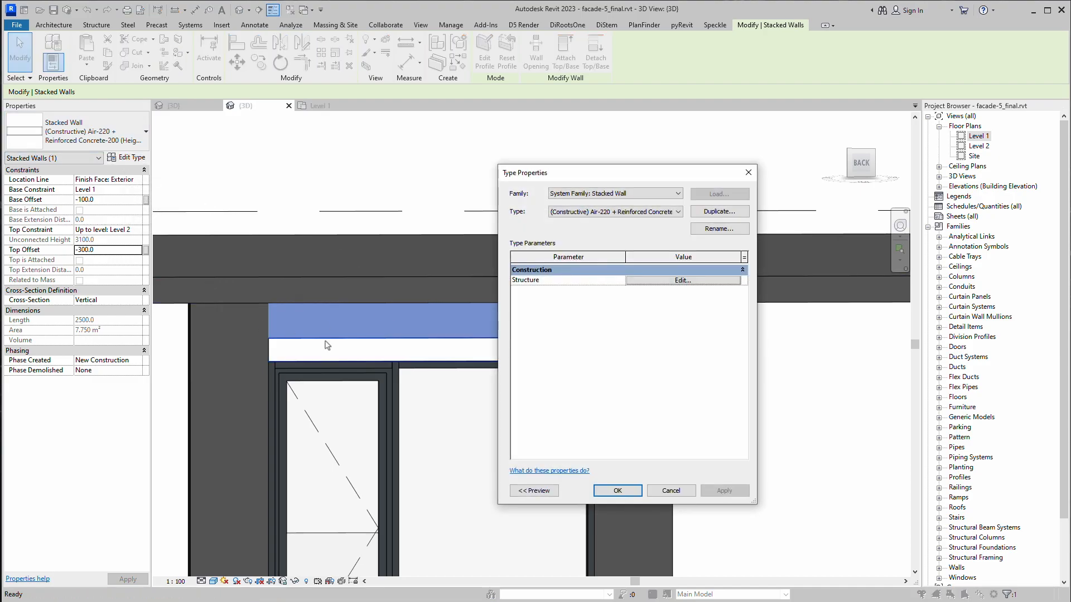
pyautogui.click(706, 281)
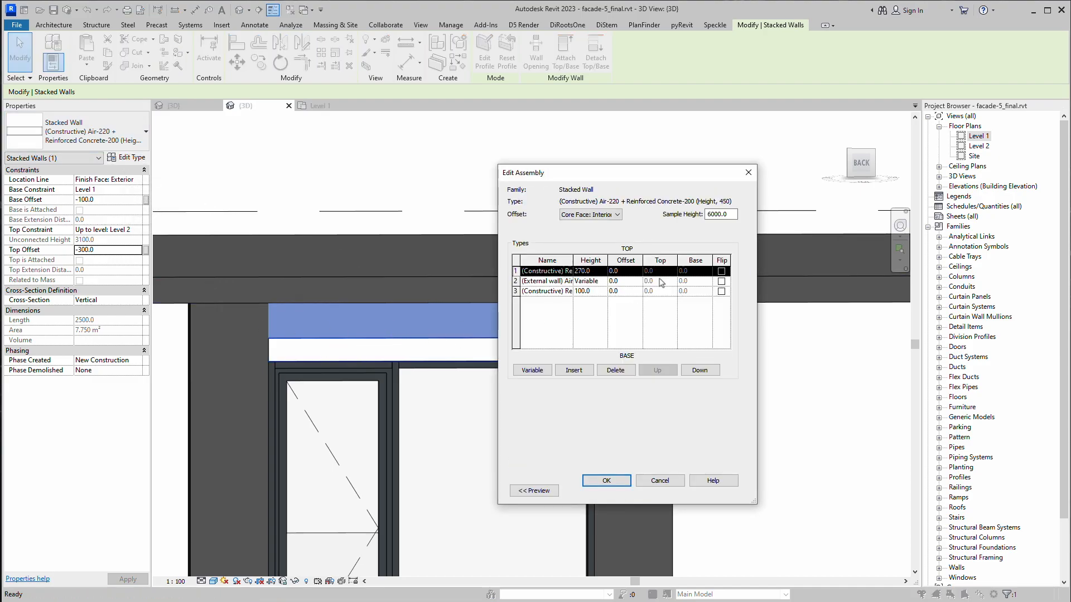
pyautogui.click(601, 273)
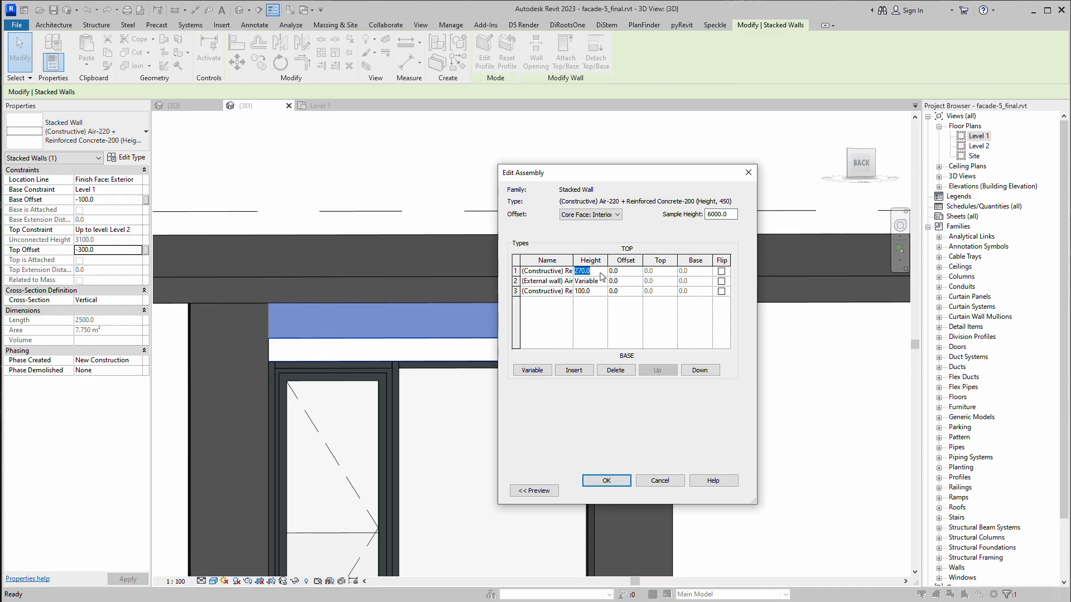
pyautogui.click(614, 481)
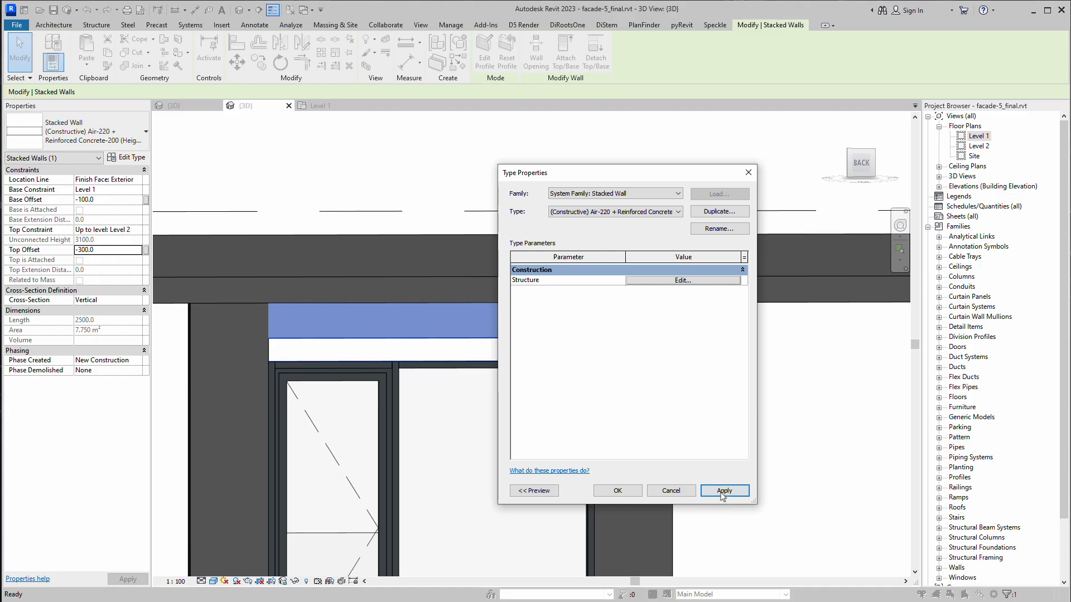
pyautogui.click(723, 492)
pyautogui.click(652, 281)
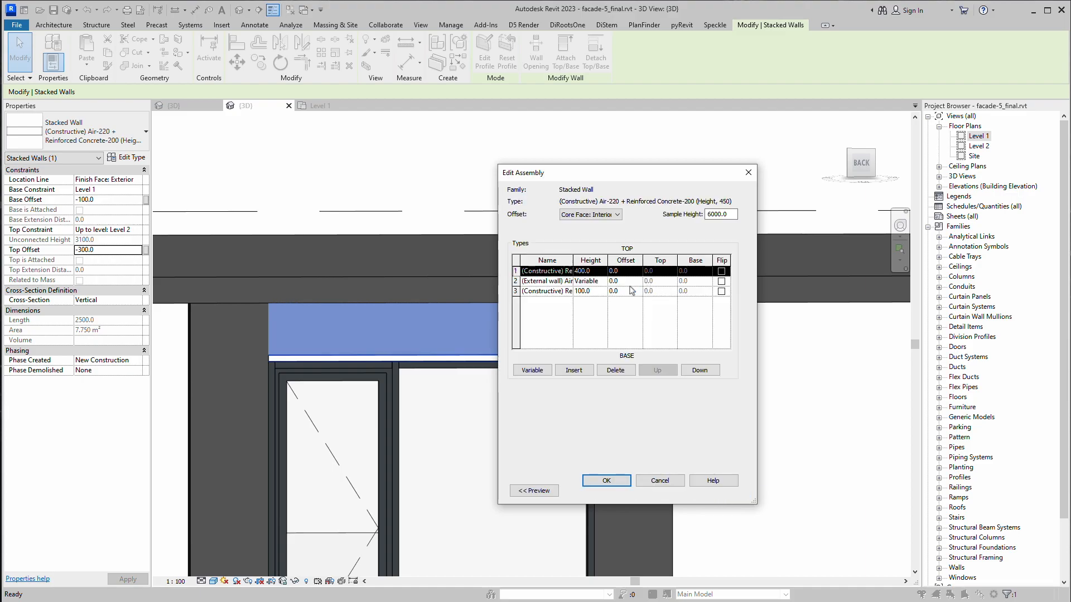
pyautogui.click(593, 273)
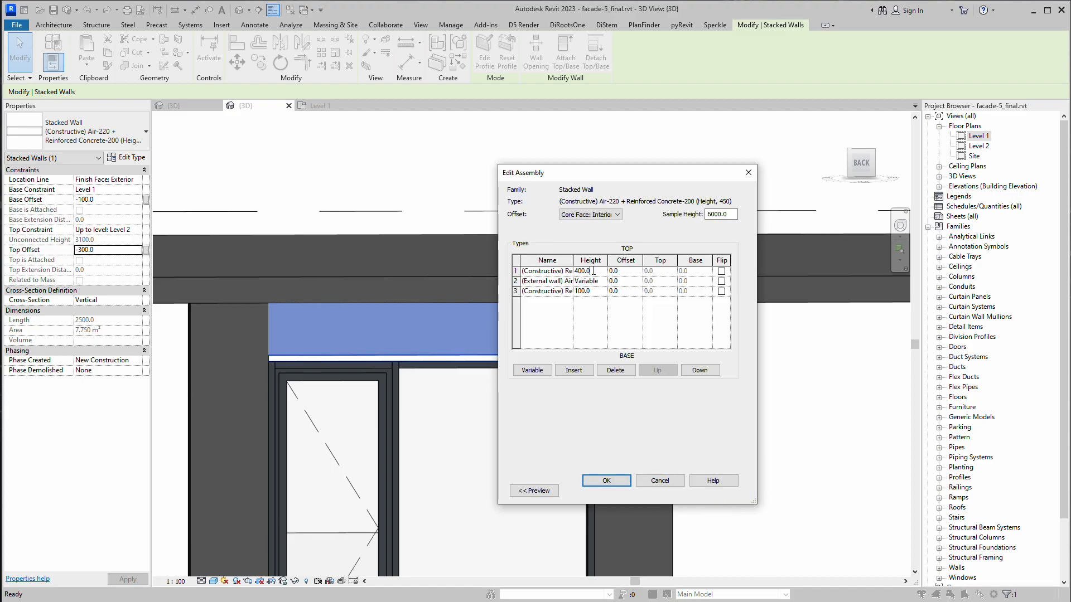
pyautogui.click(606, 481)
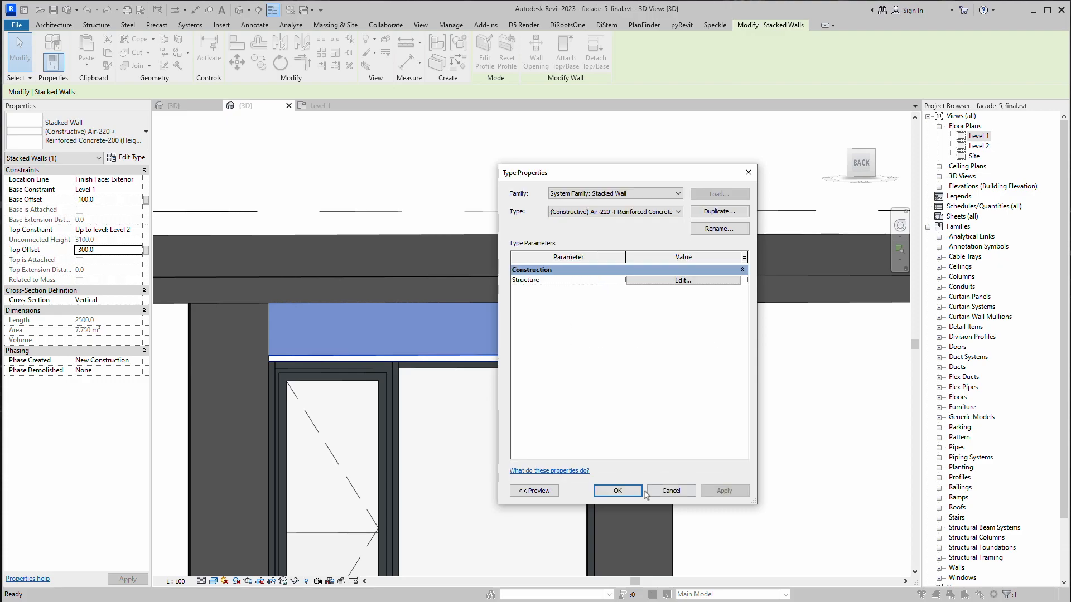
pyautogui.click(616, 491)
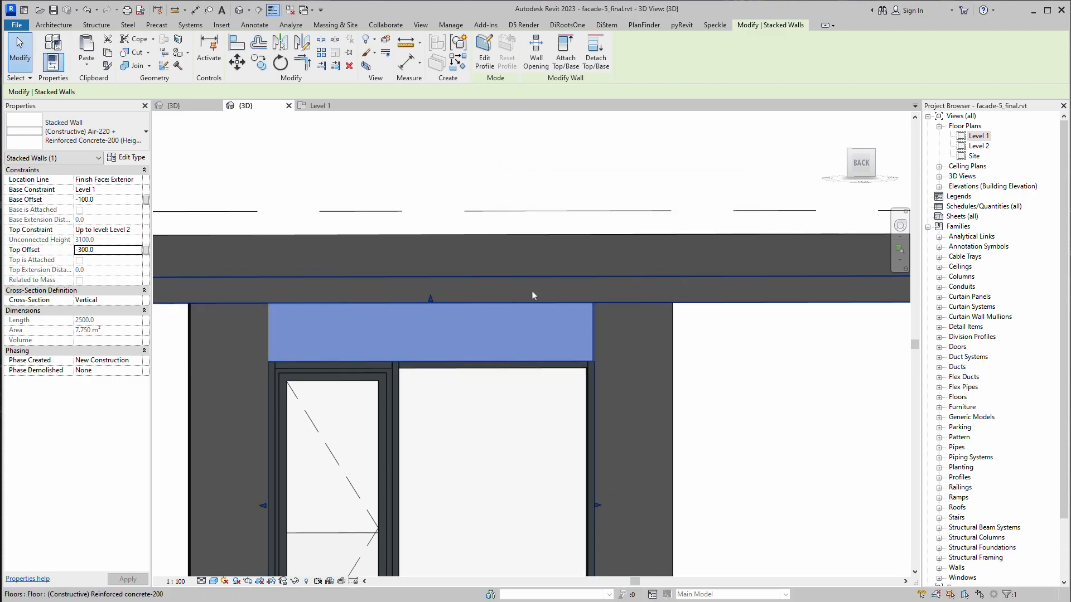
pyautogui.press('Escape')
# Copy the stacked wall together with its curtain wall into the adjacent empty bay between the piers in the Level 1 plan
pyautogui.scroll(-2, 565, 209)
pyautogui.scroll(-2, 565, 210)
pyautogui.keyDown('shift'); pyautogui.moveTo(608, 333); pyautogui.dragTo(519, 423, button='middle'); pyautogui.keyUp('shift')
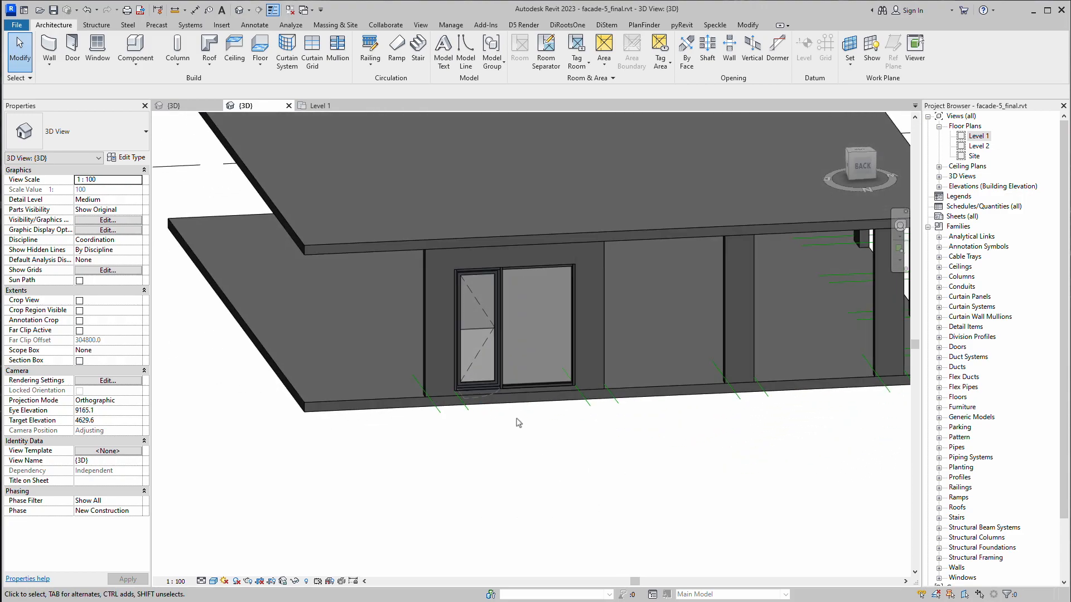
pyautogui.click(521, 252)
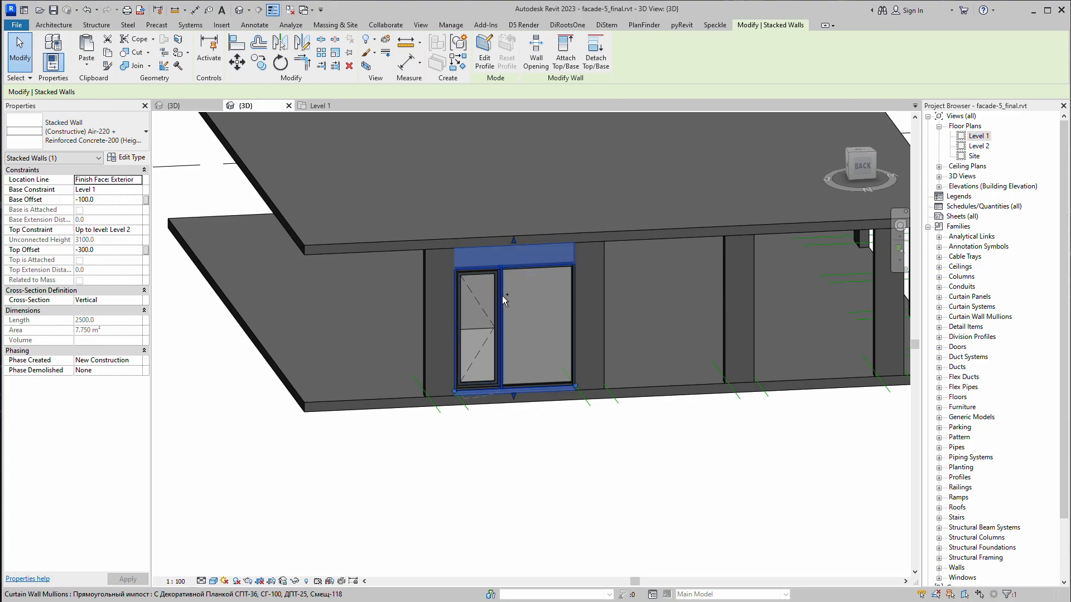
pyautogui.keyDown('ctrl'); pyautogui.click(548, 293); pyautogui.keyUp('ctrl')
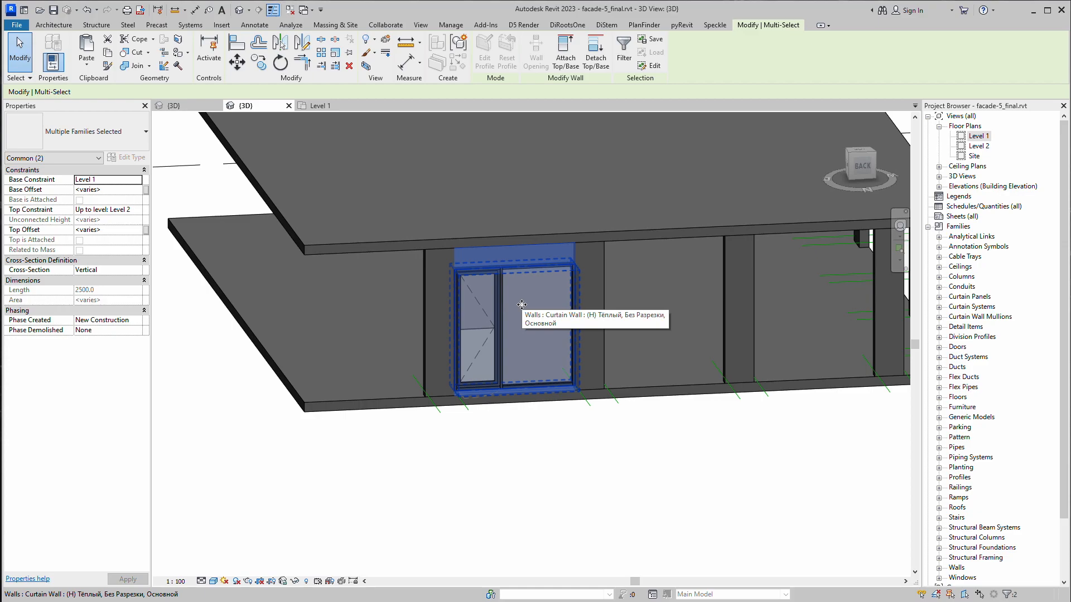
pyautogui.click(319, 106)
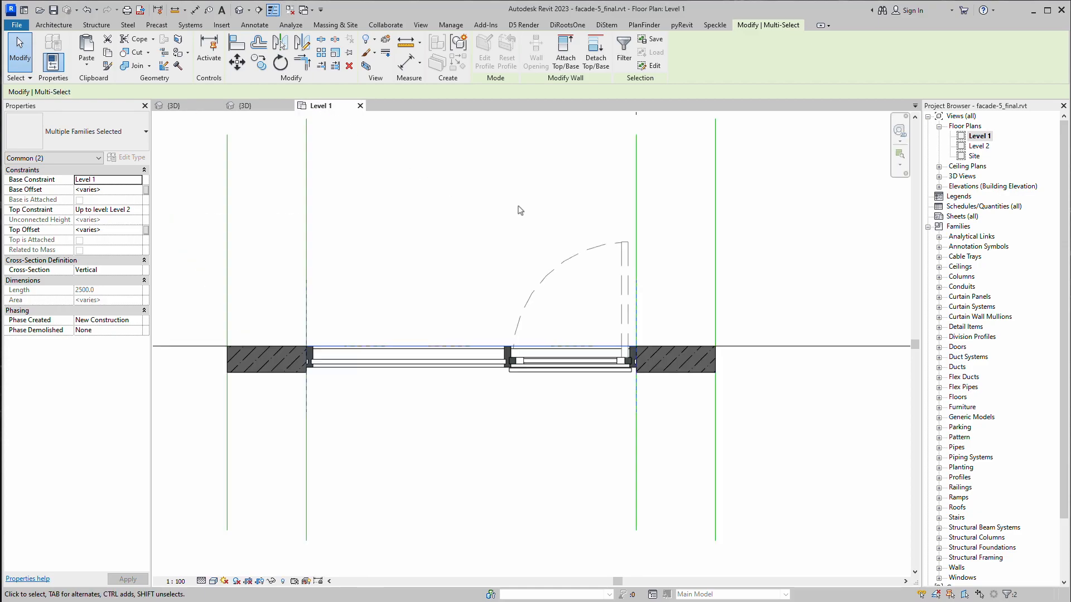
pyautogui.click(258, 63)
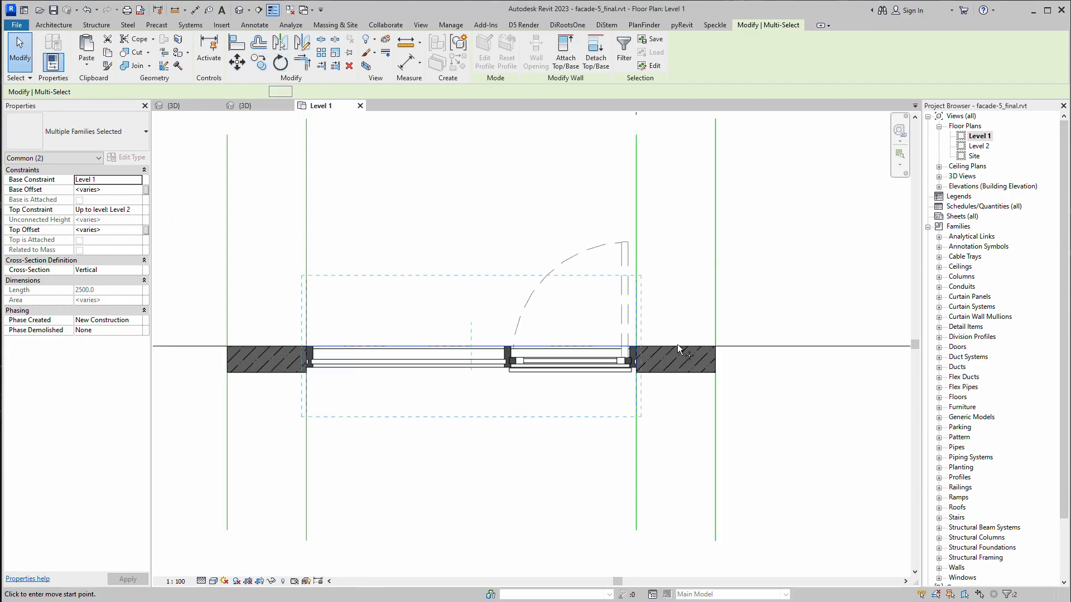
pyautogui.click(718, 348)
pyautogui.click(307, 346)
pyautogui.scroll(-2, 365, 311)
pyautogui.moveTo(262, 331); pyautogui.dragTo(724, 299, button='middle')
pyautogui.scroll(2, 454, 270)
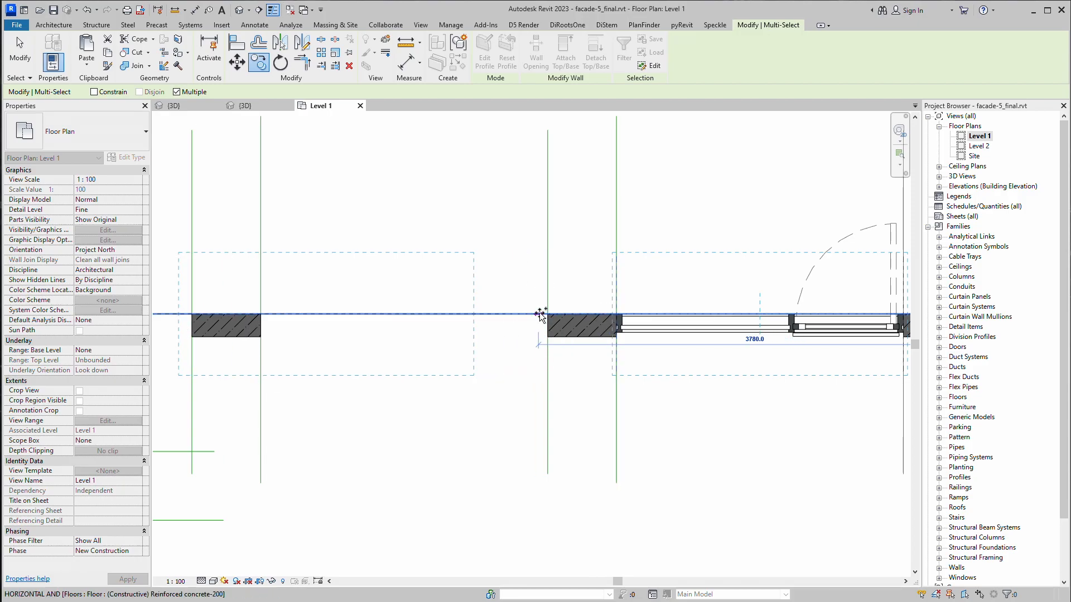
pyautogui.scroll(-2, 444, 312)
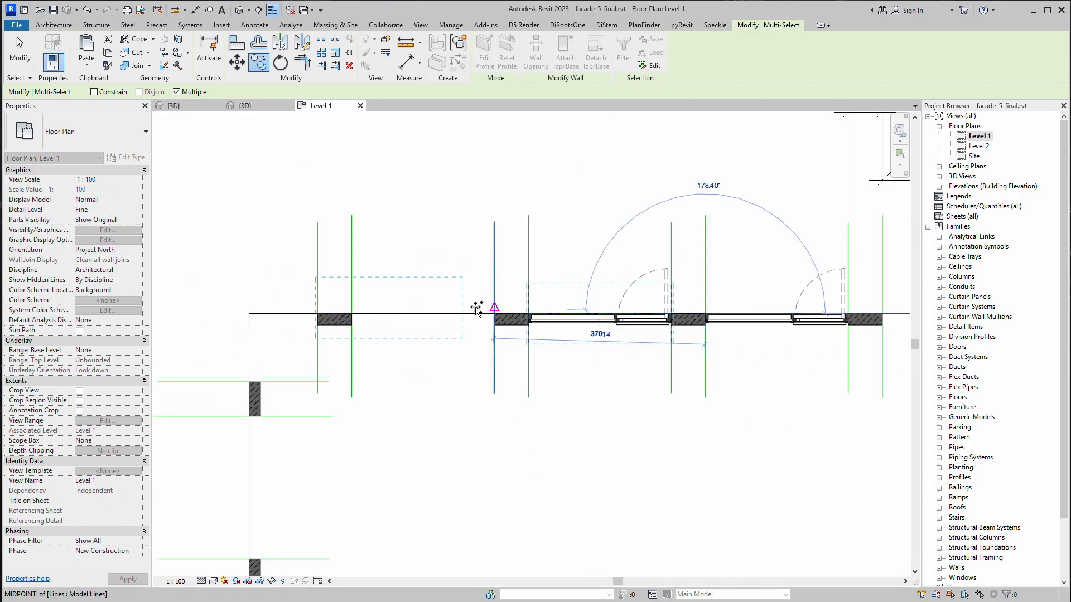
pyautogui.press('Escape')
pyautogui.scroll(2, 784, 313)
pyautogui.press('Escape')
# Copy the second bay's stacked wall and curtain wall into the last empty bay on the same facade side
pyautogui.click(258, 106)
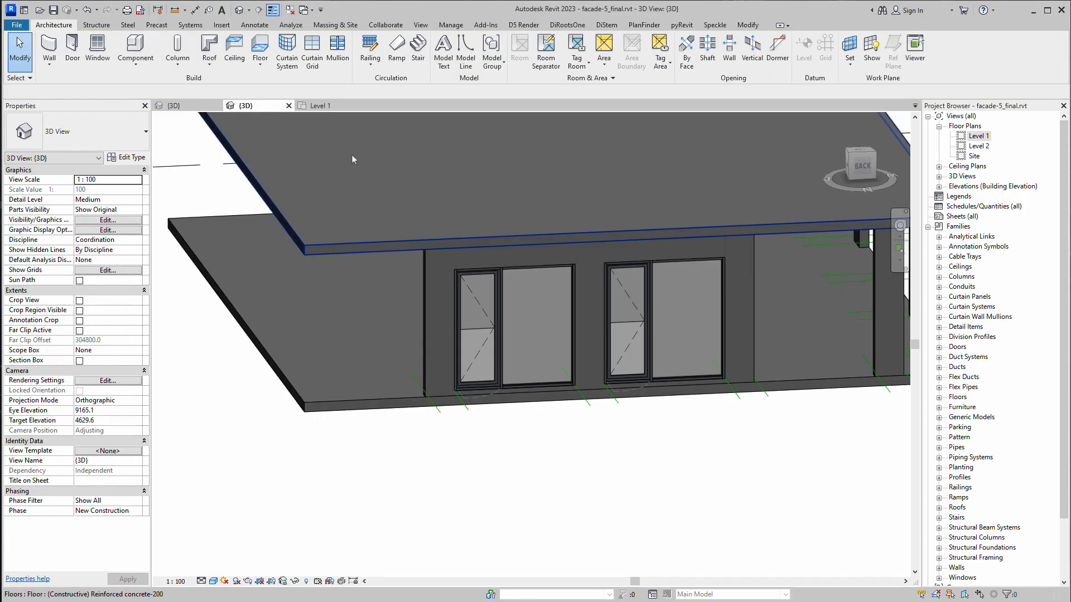
pyautogui.scroll(3, 808, 348)
pyautogui.click(563, 177)
pyautogui.keyDown('ctrl'); pyautogui.click(561, 242); pyautogui.keyUp('ctrl')
pyautogui.click(318, 106)
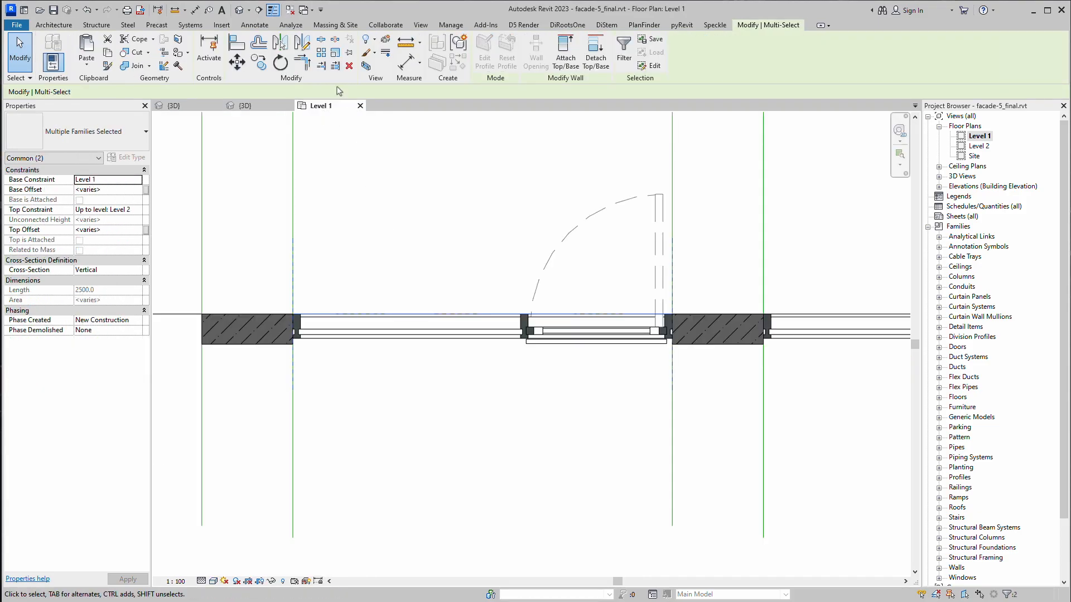
pyautogui.click(257, 67)
pyautogui.scroll(-2, 310, 258)
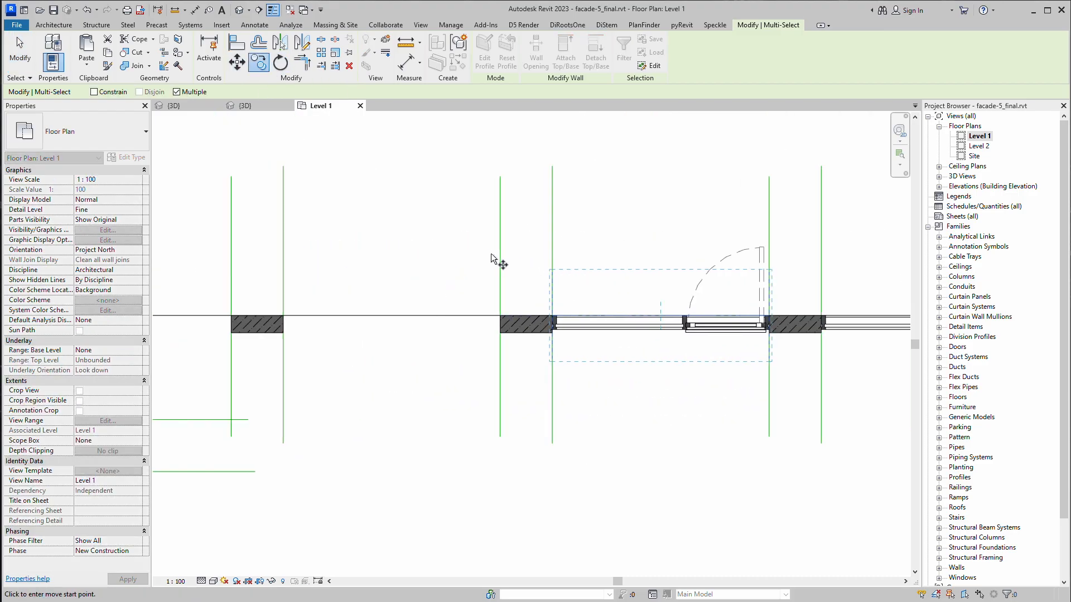
pyautogui.scroll(2, 595, 258)
pyautogui.click(585, 255)
pyautogui.moveTo(435, 257); pyautogui.dragTo(658, 253, button='middle')
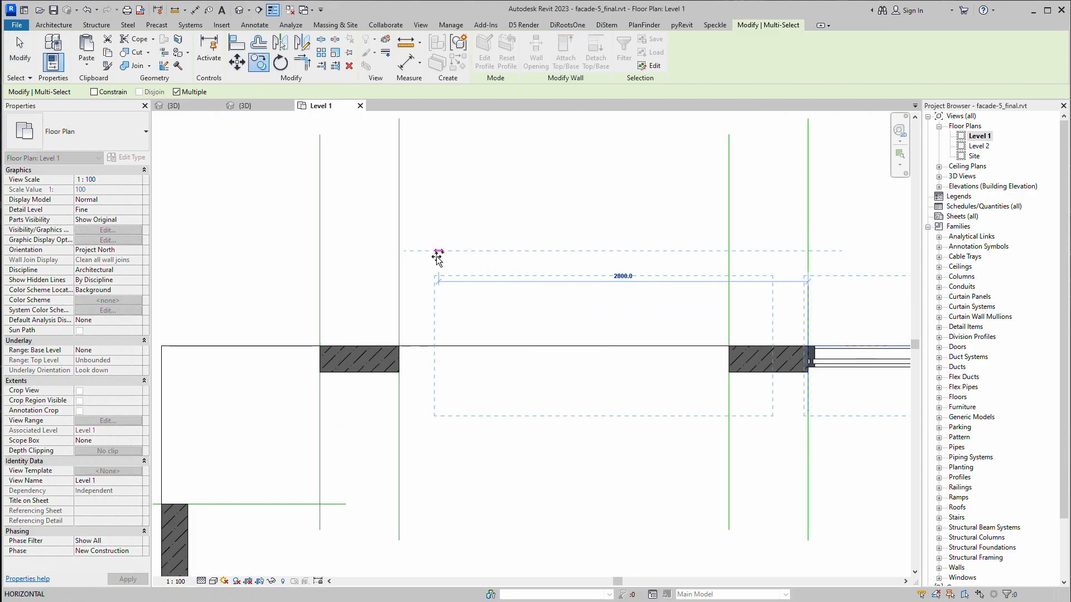
pyautogui.click(400, 255)
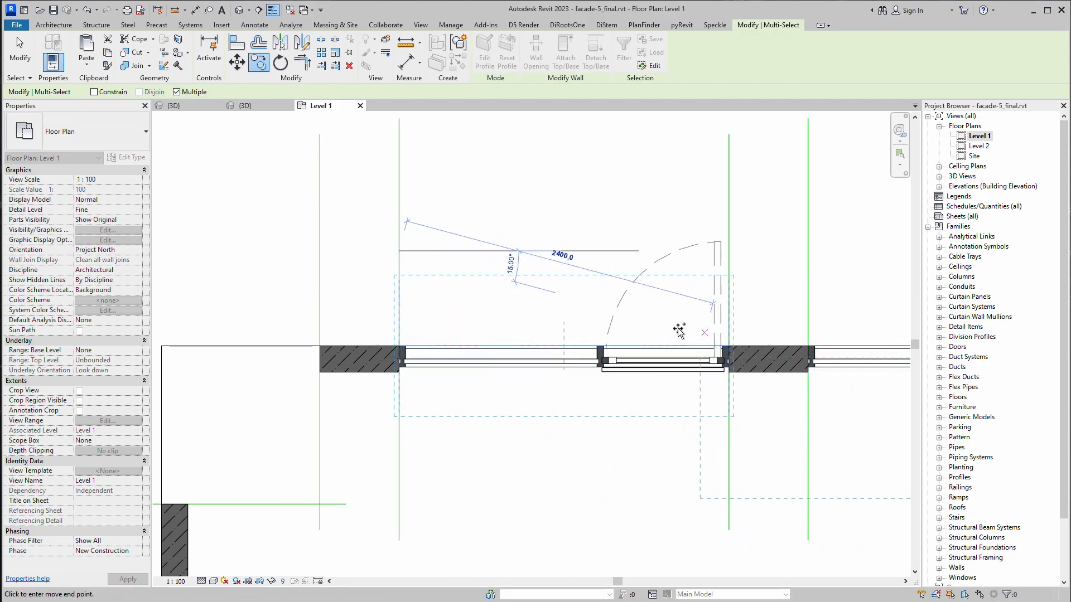
pyautogui.press('Escape')
# Mirror the corner bay's stacked wall and curtain wall about a diagonal axis drawn from the slab corner onto the perpendicular facade
pyautogui.scroll(-2, 496, 223)
pyautogui.moveTo(631, 305); pyautogui.dragTo(531, 249, button='middle')
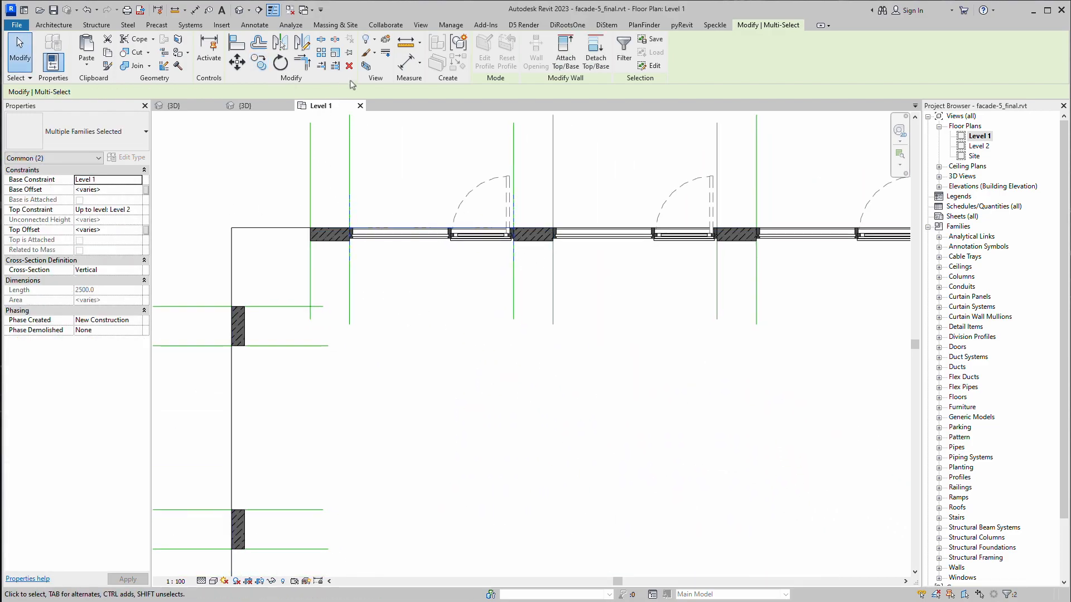
pyautogui.click(306, 47)
pyautogui.click(230, 234)
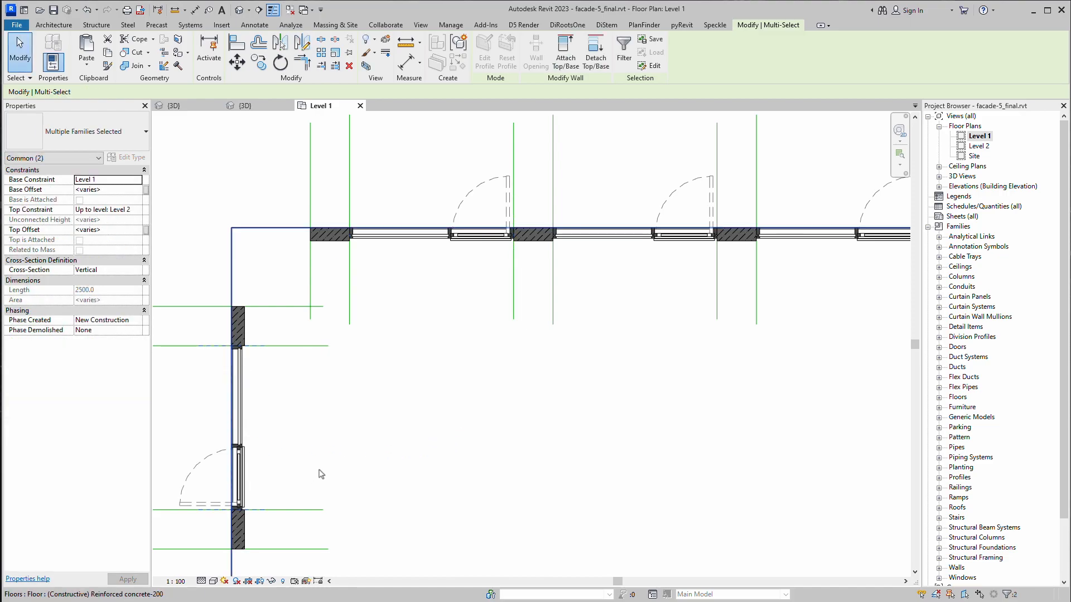
# Copy the mirrored stacked wall and curtain wall into the next bay along the perpendicular facade
pyautogui.moveTo(315, 468); pyautogui.dragTo(401, 347, button='middle')
pyautogui.click(259, 64)
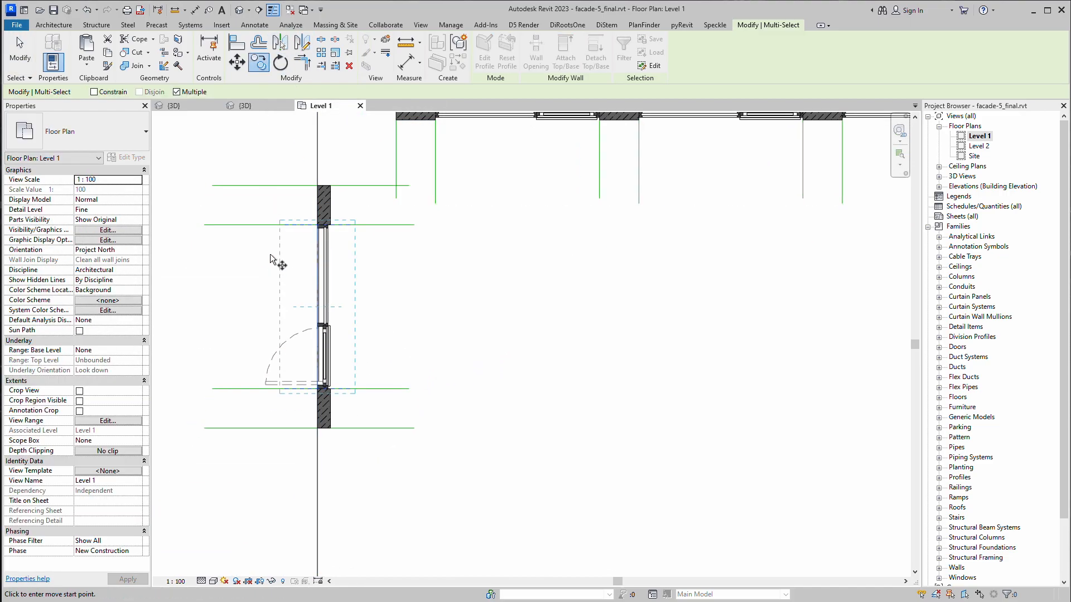
pyautogui.click(302, 226)
pyautogui.moveTo(290, 336); pyautogui.dragTo(364, 208, button='middle')
pyautogui.click(349, 300)
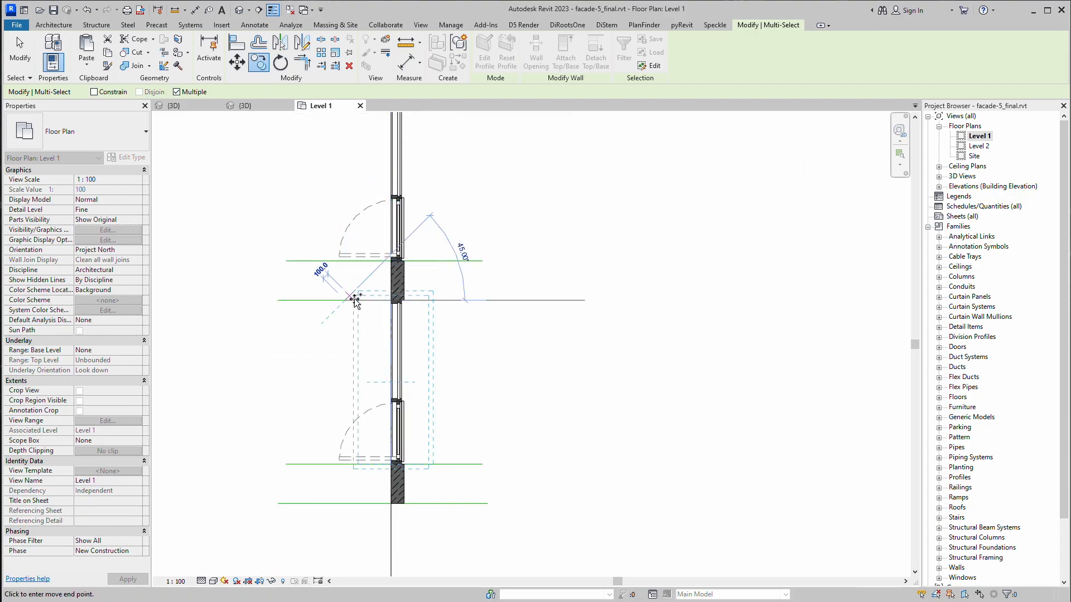
pyautogui.press('Escape')
pyautogui.press('Escape')
# Draw two curtain walls of the same type along the slab edges around the open corner, each 1200 mm from pier to corner
pyautogui.click(270, 106)
pyautogui.scroll(-3, 483, 198)
pyautogui.moveTo(768, 383); pyautogui.dragTo(548, 368, button='middle')
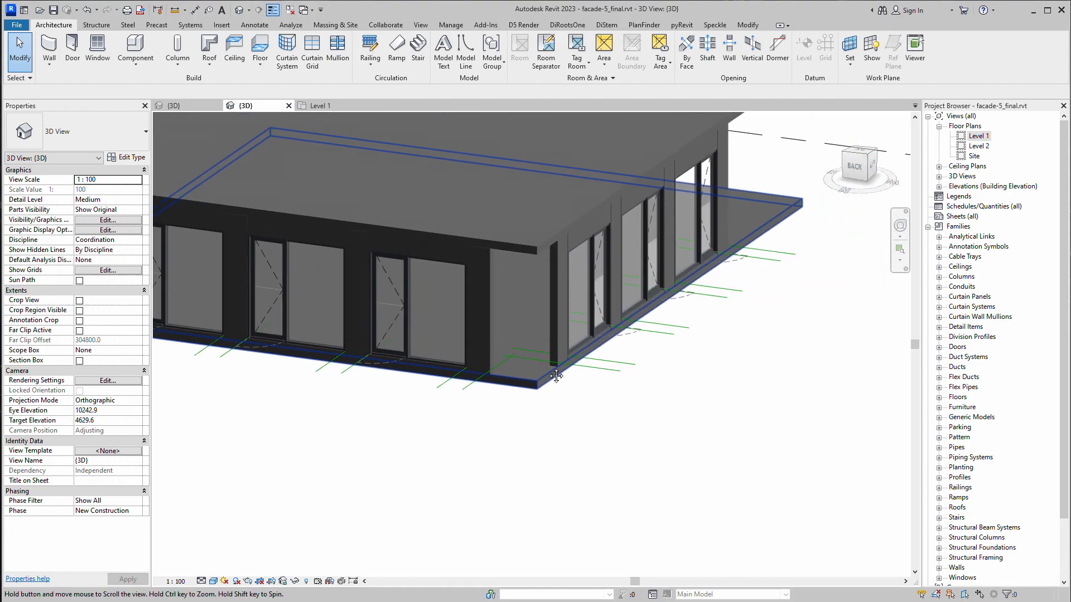
pyautogui.scroll(3, 400, 325)
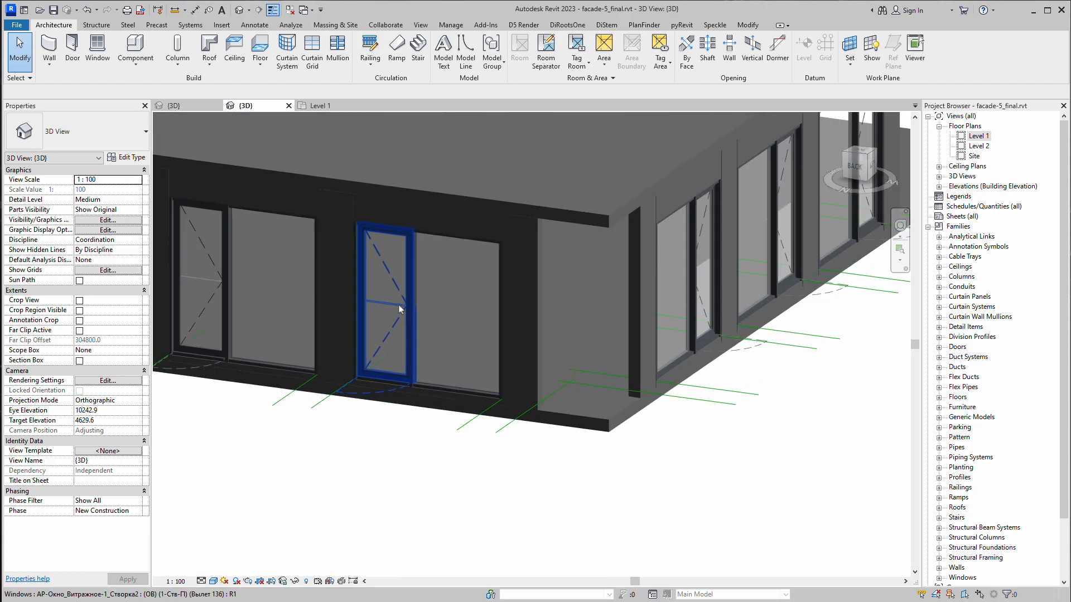
pyautogui.click(439, 344)
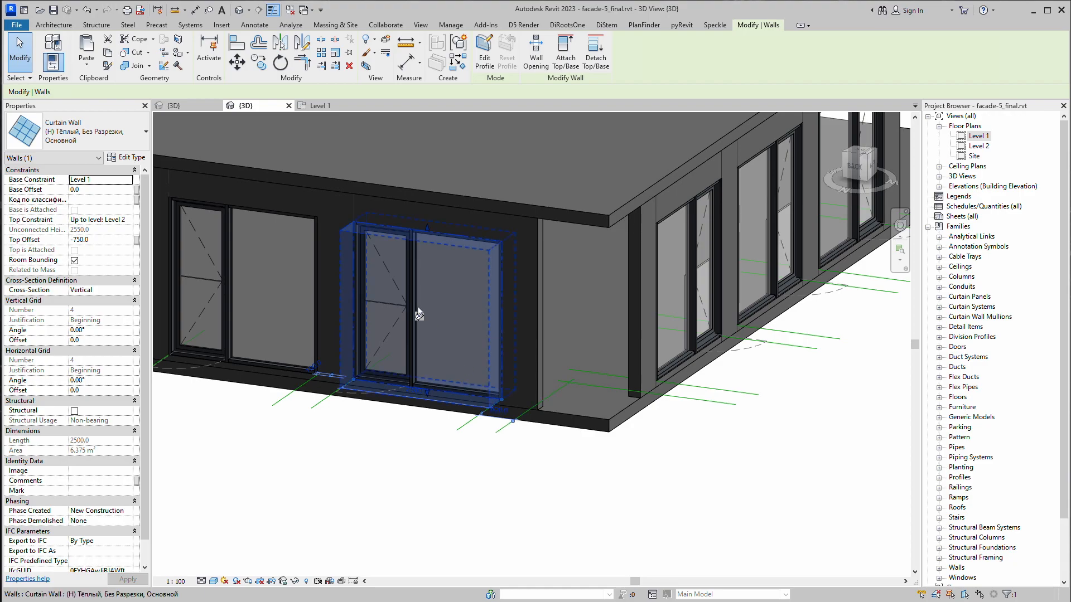
pyautogui.click(461, 65)
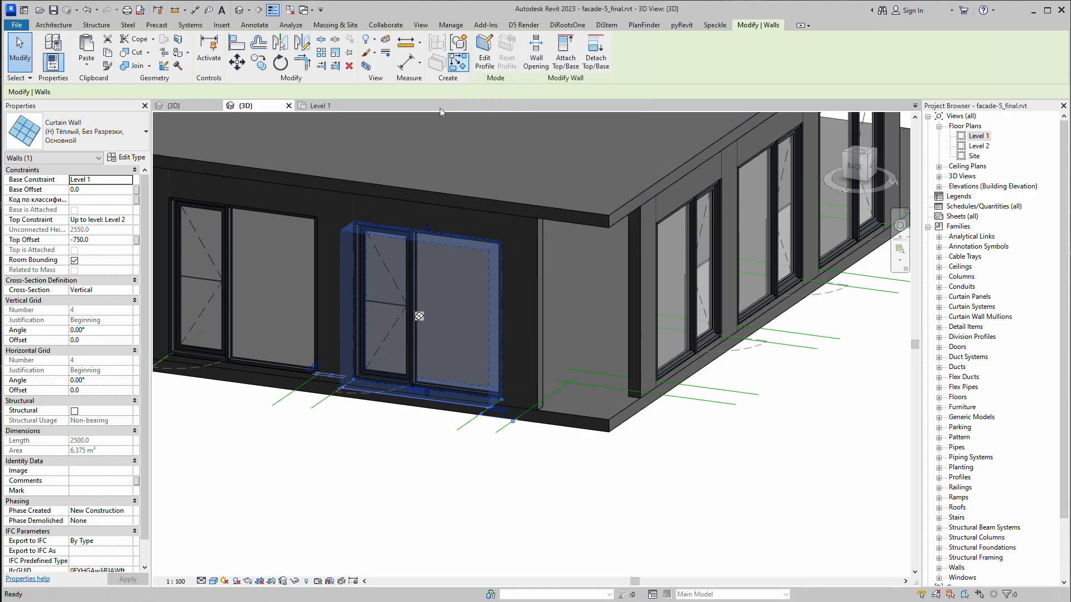
pyautogui.click(318, 106)
pyautogui.scroll(-3, 412, 250)
pyautogui.moveTo(456, 499); pyautogui.dragTo(449, 552, button='middle')
pyautogui.moveTo(542, 210); pyautogui.dragTo(502, 491, button='middle')
pyautogui.scroll(3, 362, 304)
pyautogui.scroll(2, 361, 304)
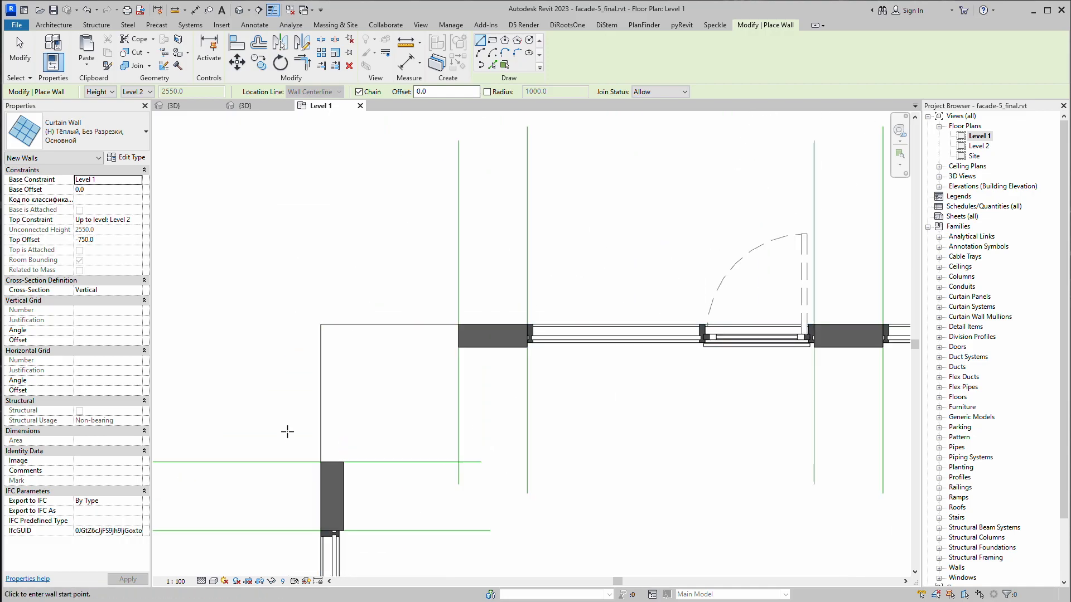
pyautogui.scroll(1, 382, 322)
pyautogui.click(320, 466)
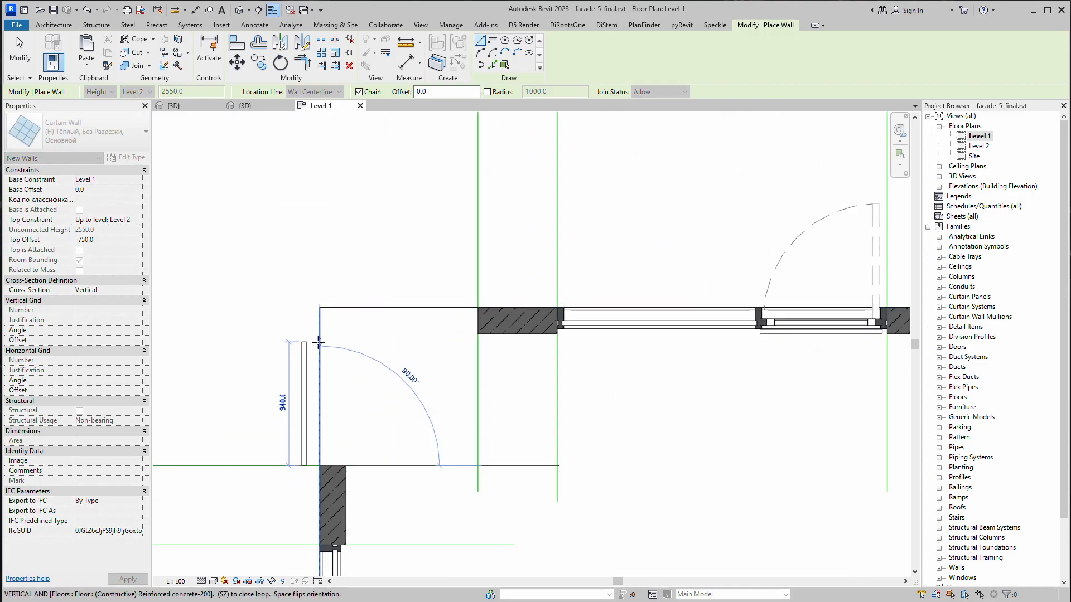
pyautogui.click(320, 307)
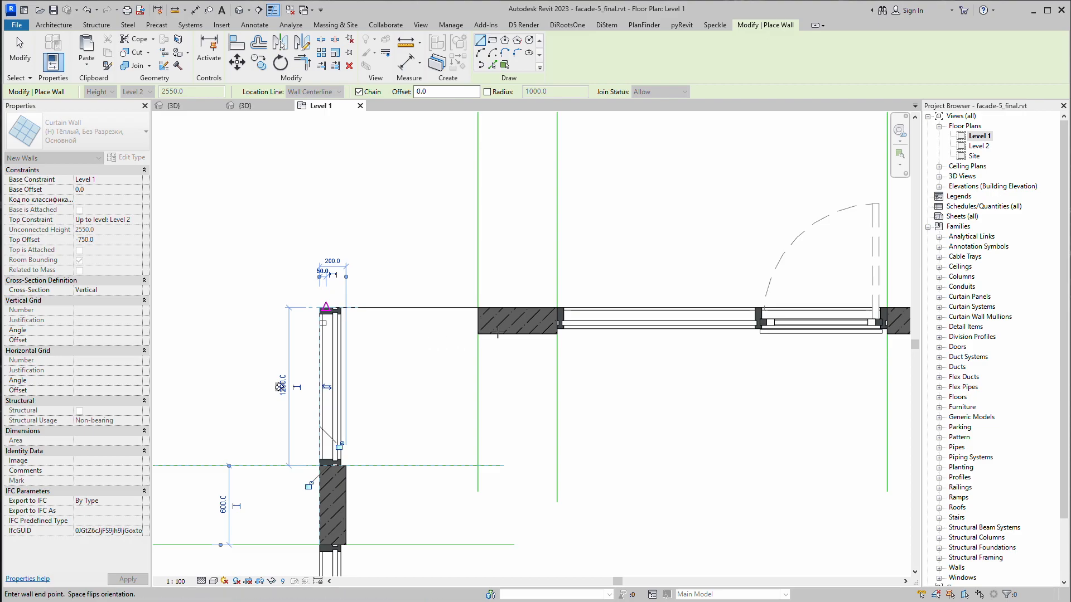
pyautogui.click(478, 307)
pyautogui.press('Escape')
# Pull the end of the horizontal corner curtain wall back along the slab edge, leaving a gap at the slab corner
pyautogui.scroll(2, 322, 323)
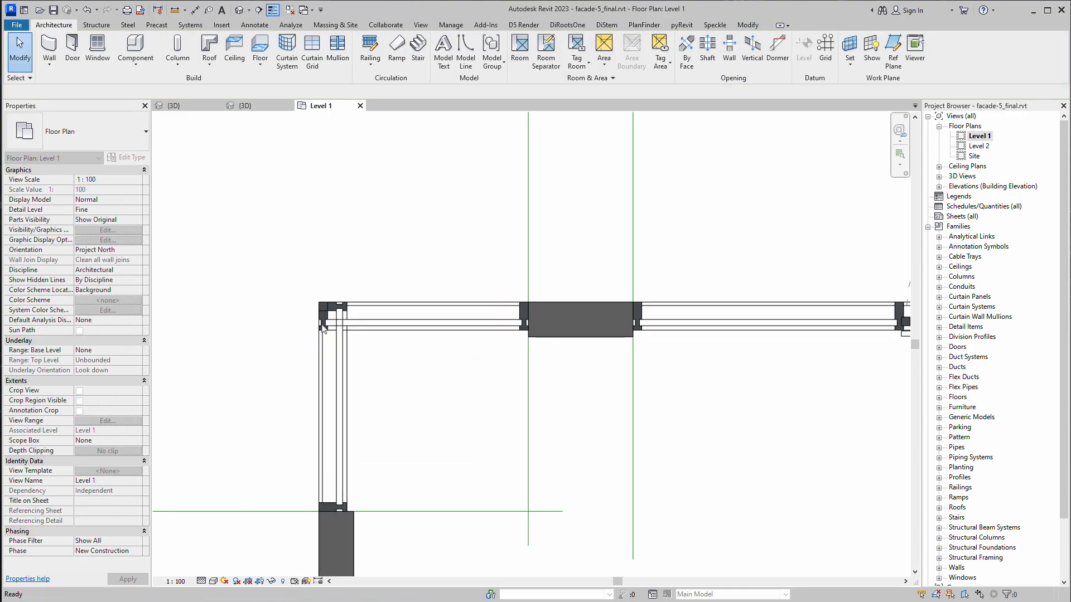
pyautogui.click(409, 327)
pyautogui.moveTo(318, 295); pyautogui.dragTo(373, 295)
pyautogui.press('Escape')
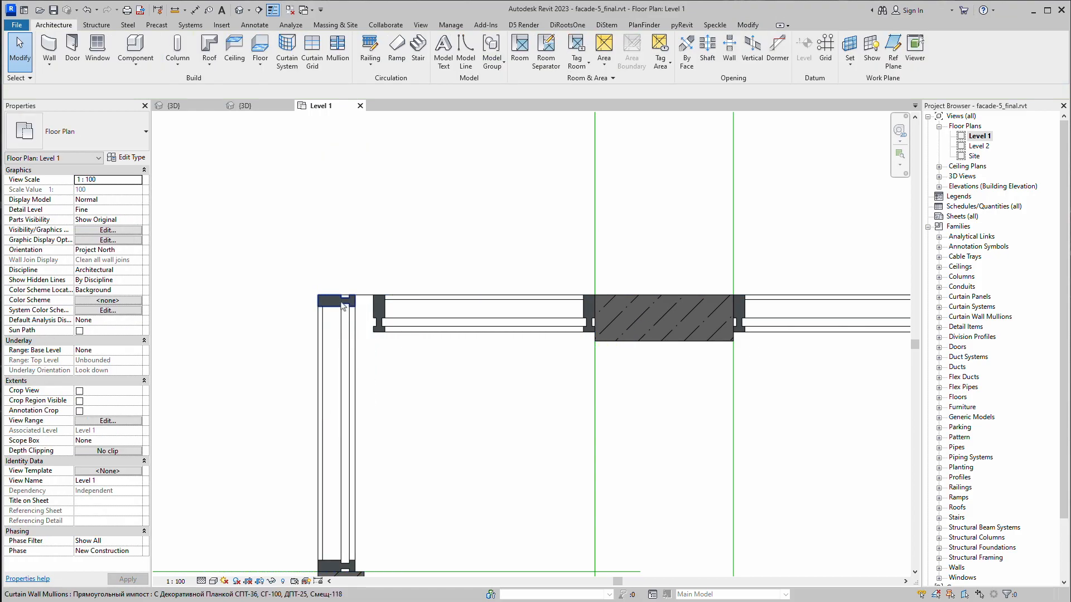
# Try the L Mullion 1 type on the vertical curtain wall's end mullion at the slab corner
pyautogui.click(338, 300)
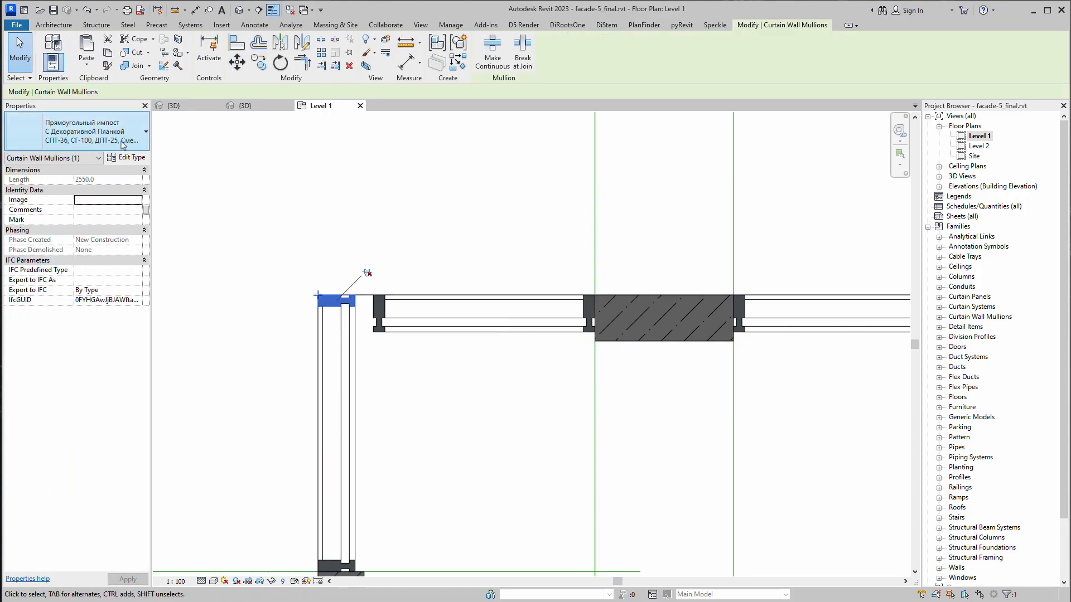
pyautogui.click(101, 134)
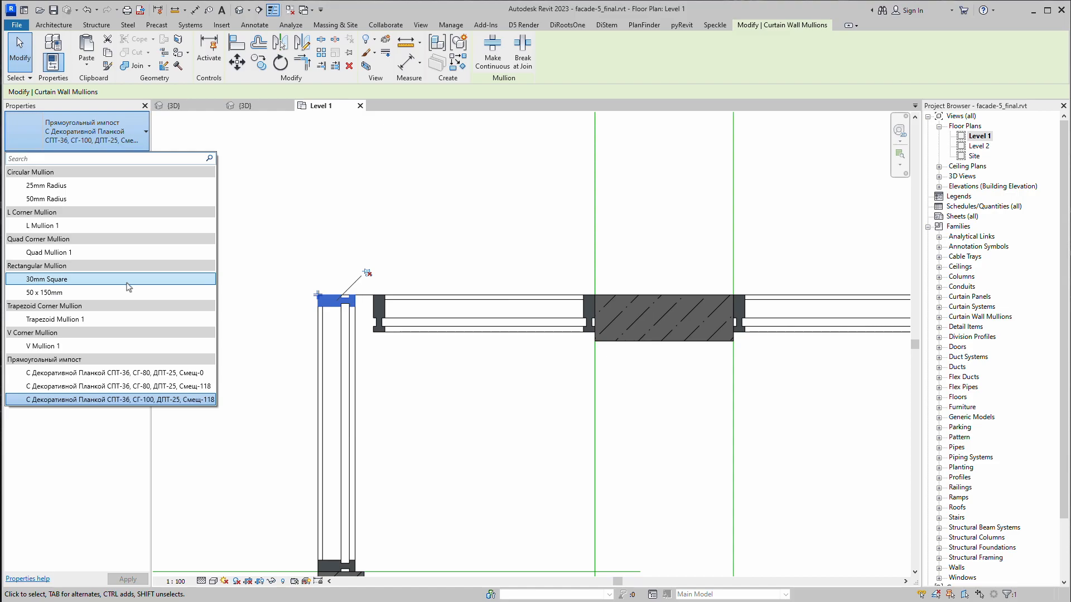
pyautogui.click(50, 226)
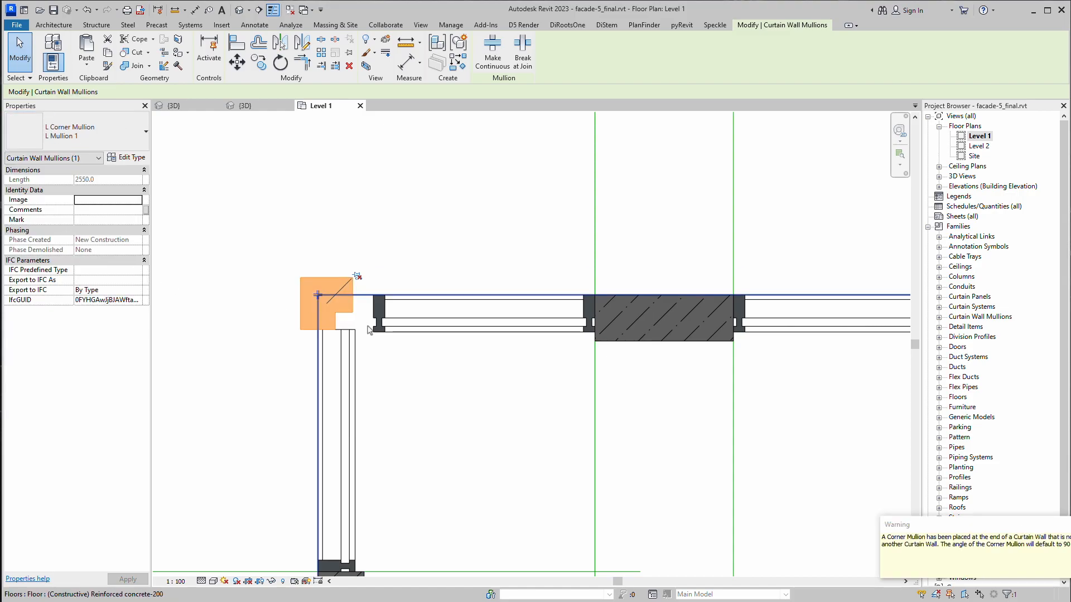
pyautogui.click(421, 341)
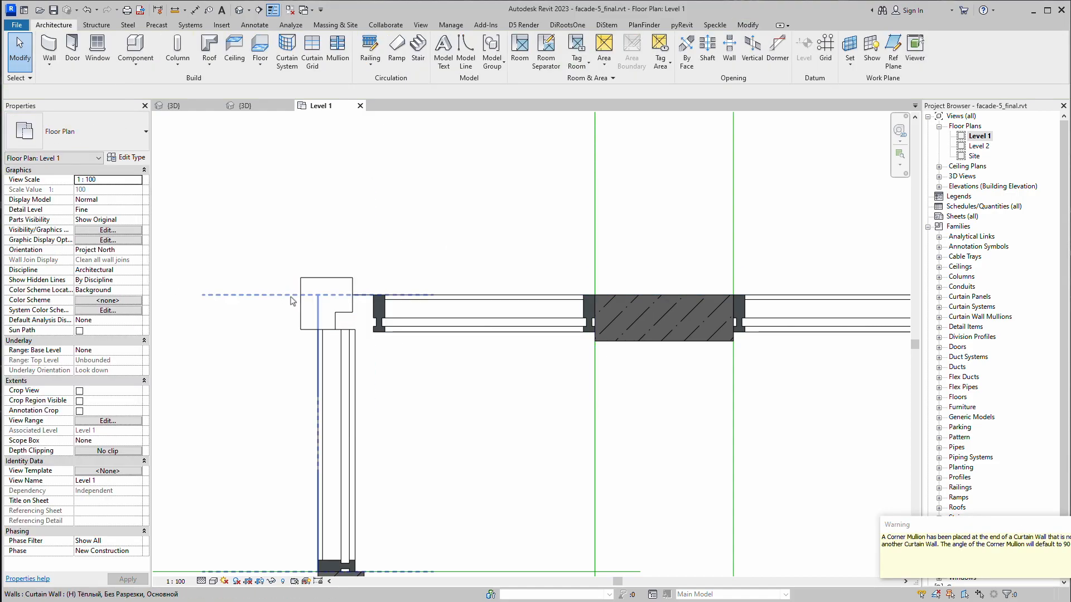
# Try the Trapezoid Mullion 1 type on the same corner mullion
pyautogui.click(316, 281)
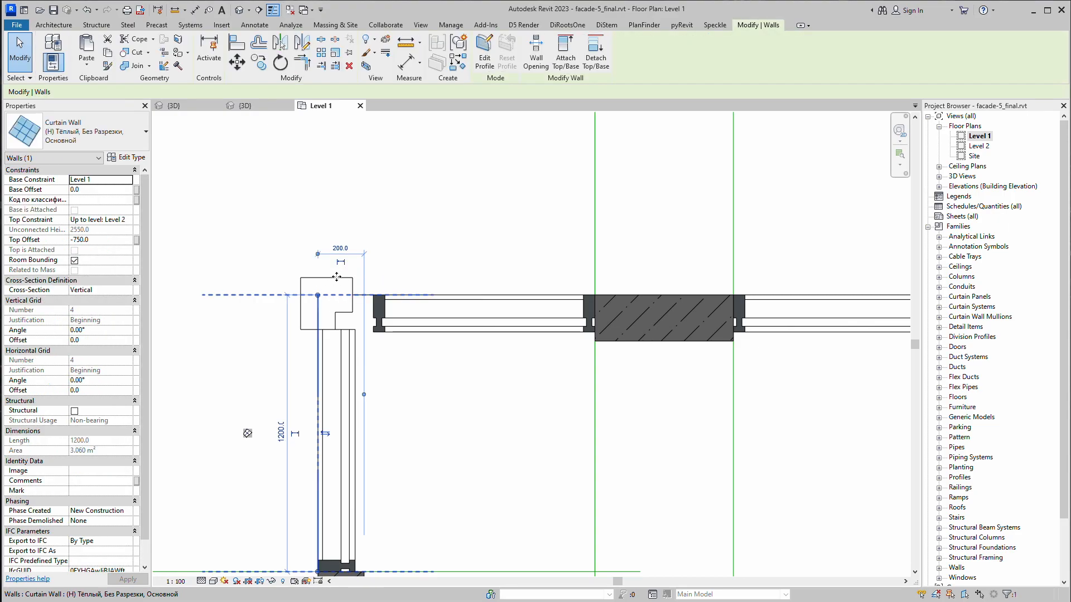
pyautogui.click(335, 279)
pyautogui.click(107, 136)
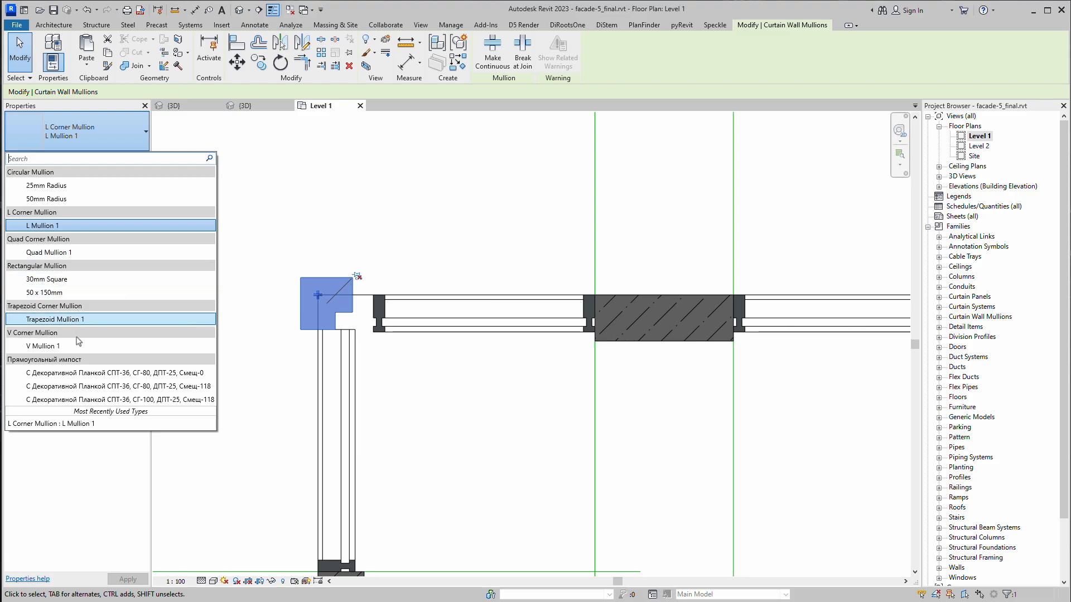
pyautogui.click(81, 319)
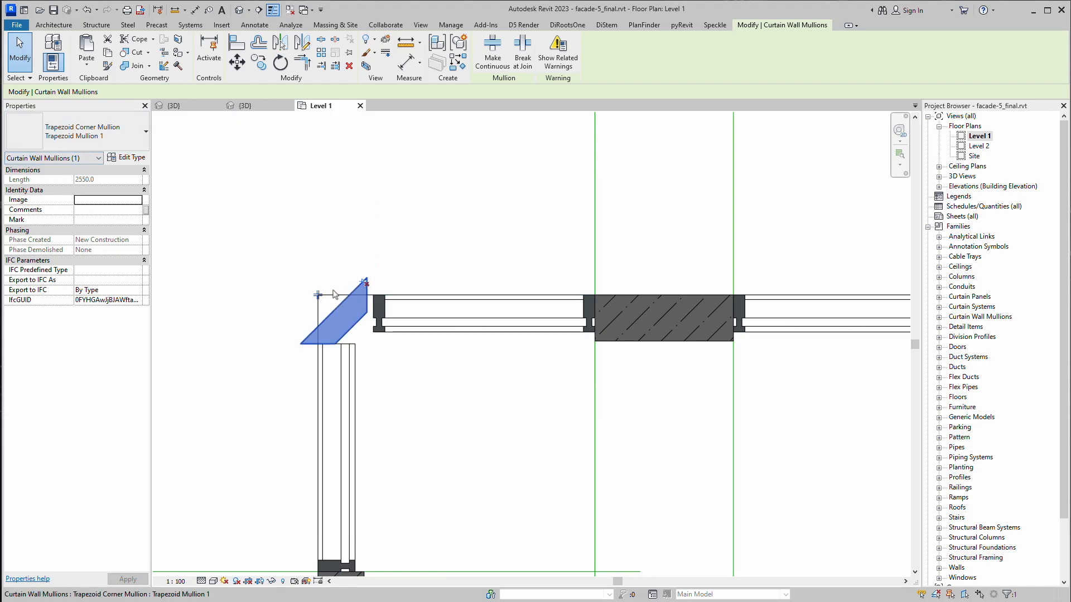
# Change the corner mullion to the V Mullion 1 type and open its type properties
pyautogui.click(137, 144)
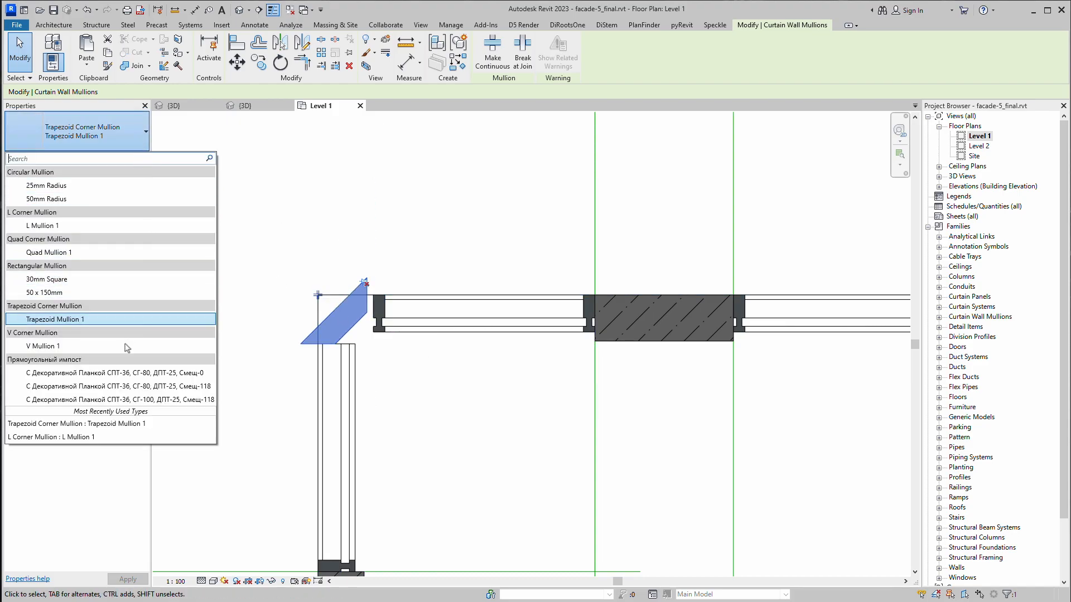
pyautogui.click(123, 348)
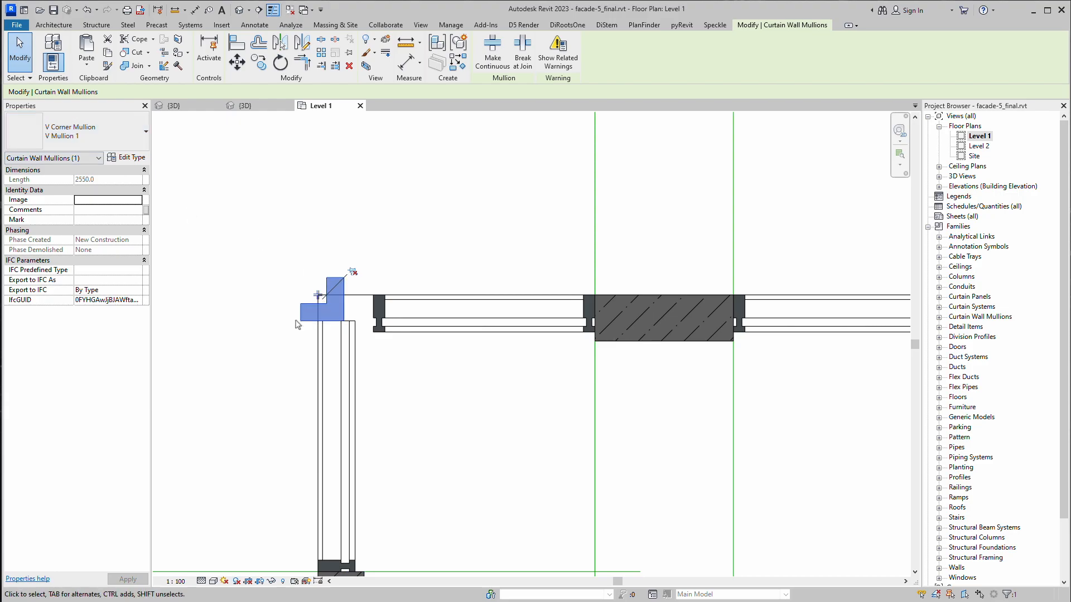
pyautogui.scroll(2, 296, 320)
pyautogui.click(134, 158)
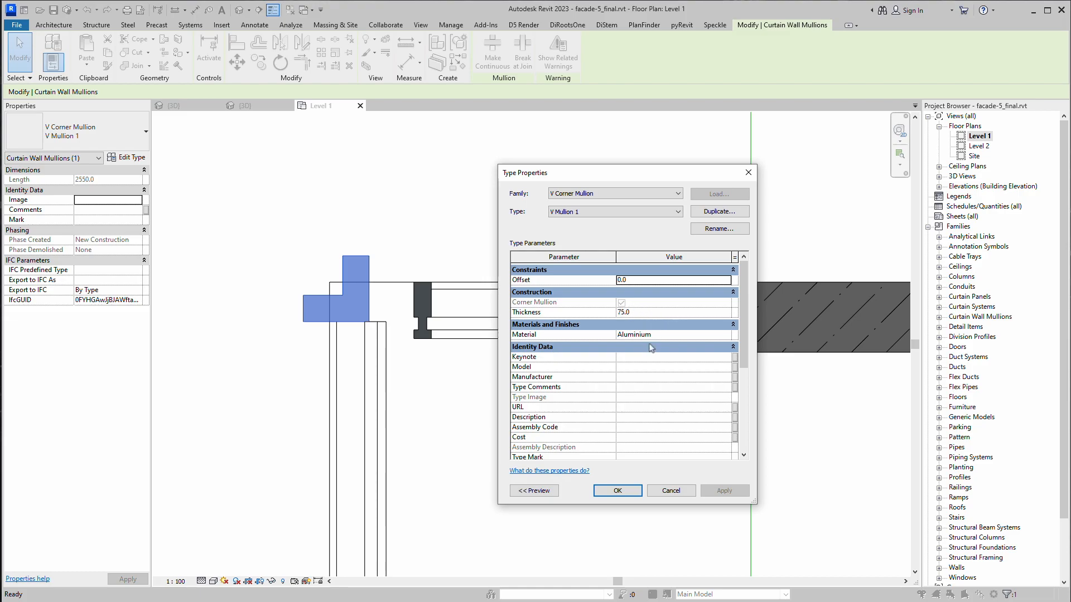
# Try a Leg 1 value of 75 on the V Mullion 1 type, leaving Leg 2 at 150
pyautogui.scroll(-5, 652, 341)
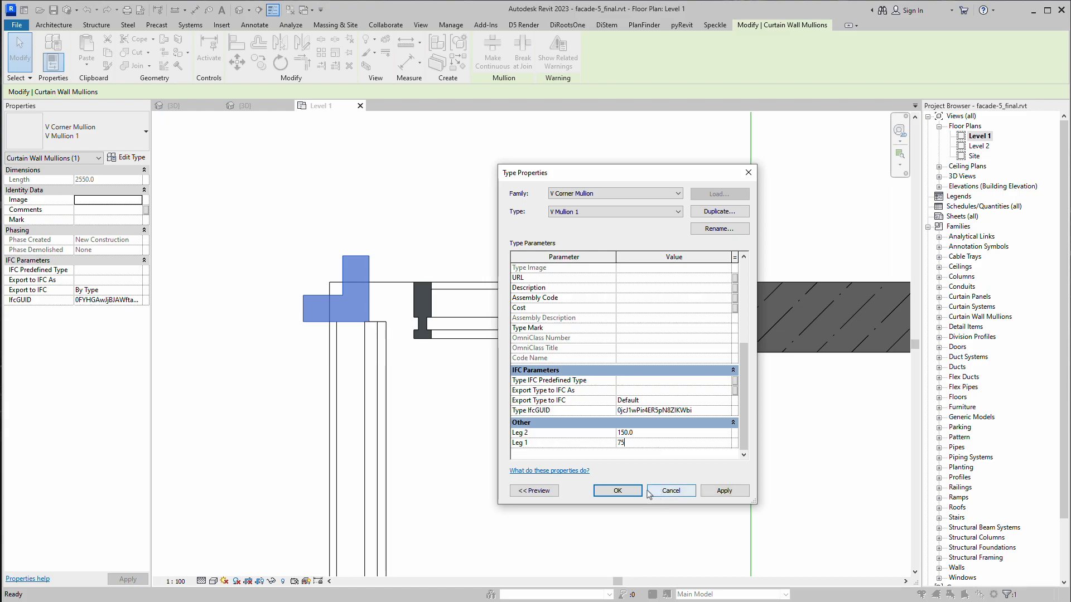
pyautogui.click(724, 492)
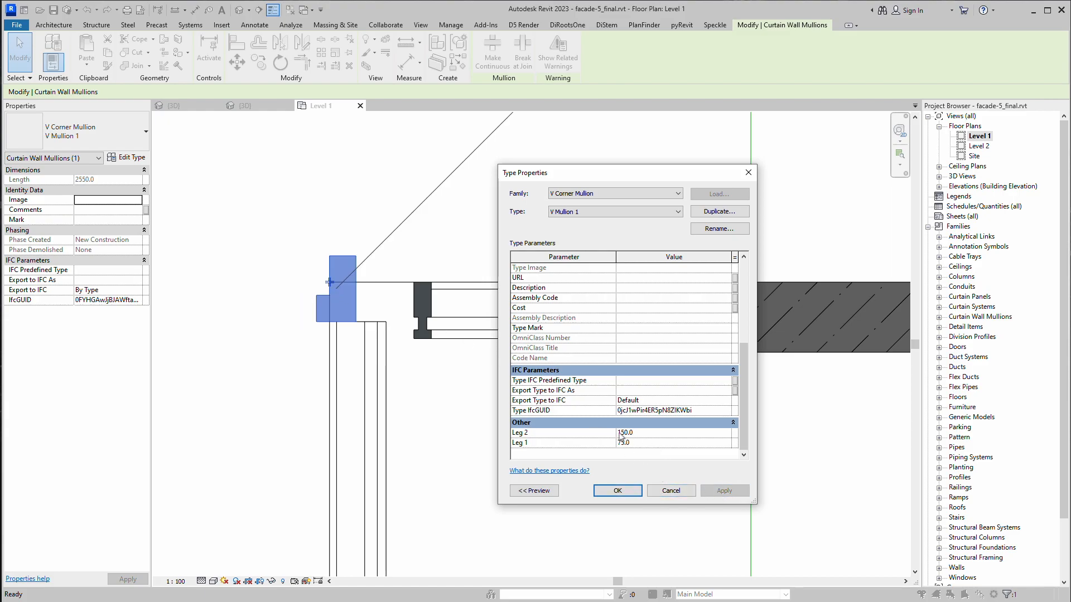
pyautogui.click(617, 491)
pyautogui.click(236, 171)
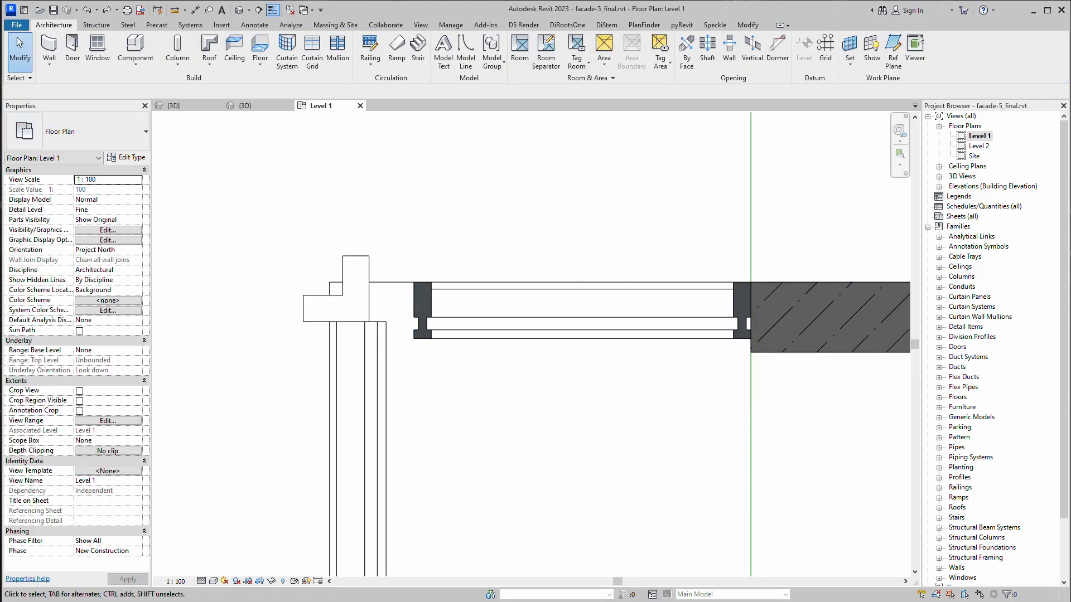
# Set the Offset of the corner mullion's V Mullion 1 type to 75
pyautogui.click(362, 304)
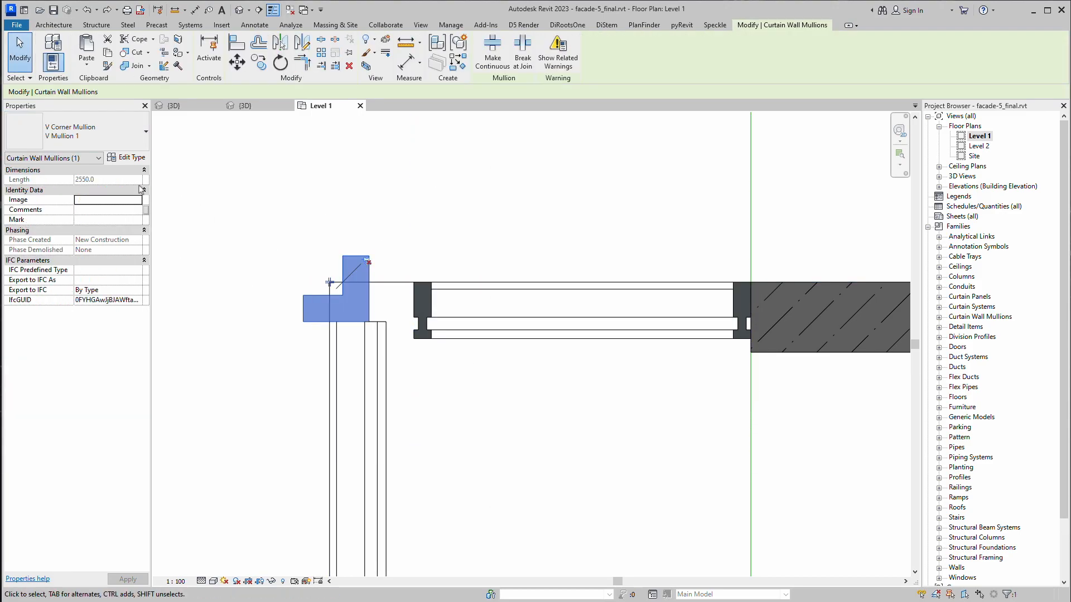
pyautogui.click(128, 158)
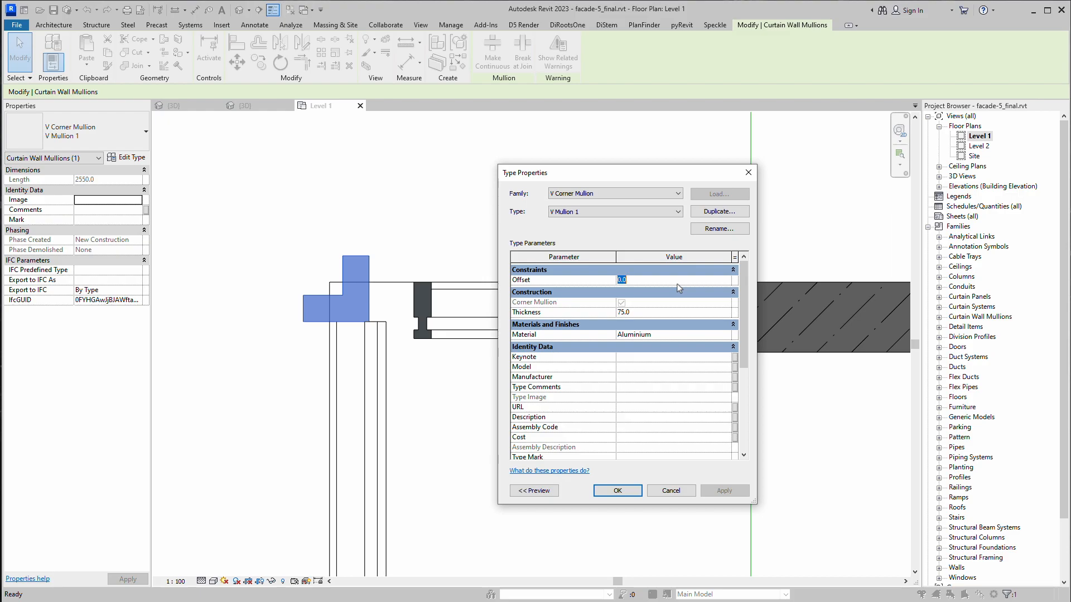
pyautogui.scroll(-5, 675, 369)
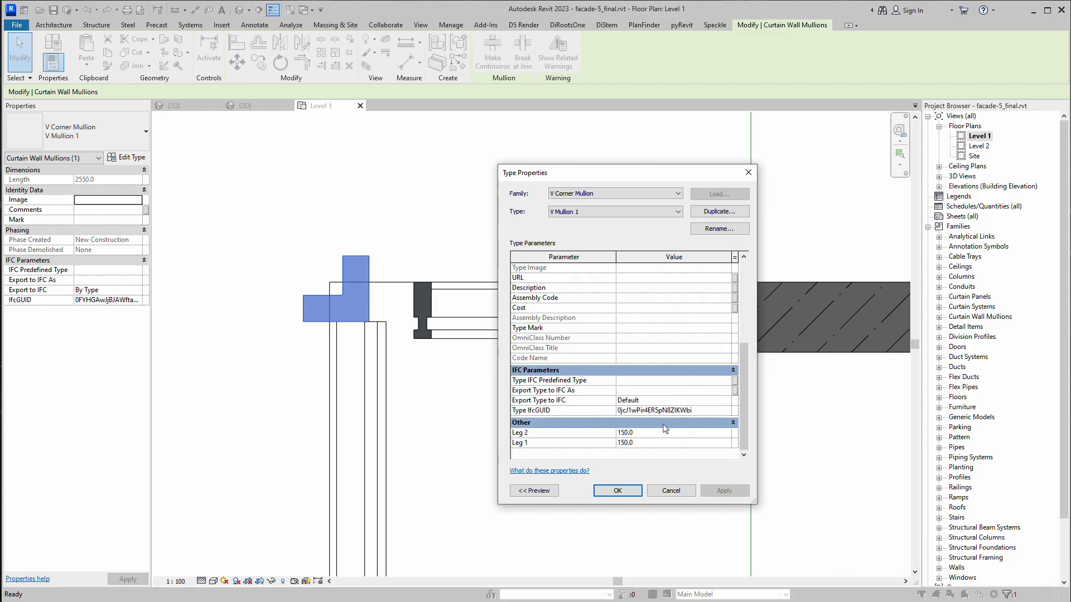
pyautogui.scroll(5, 609, 426)
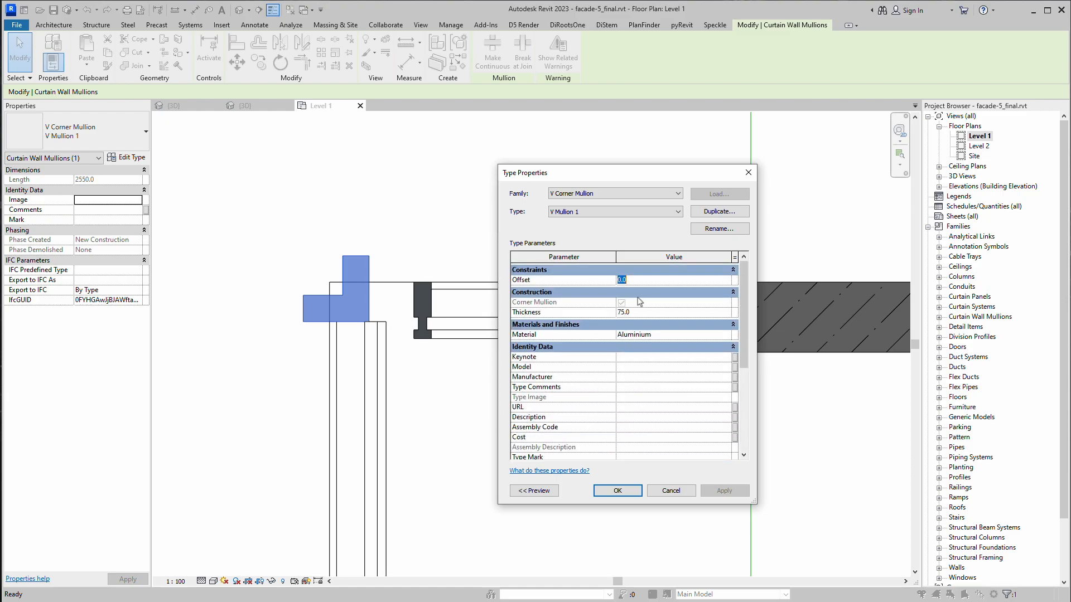
pyautogui.click(732, 493)
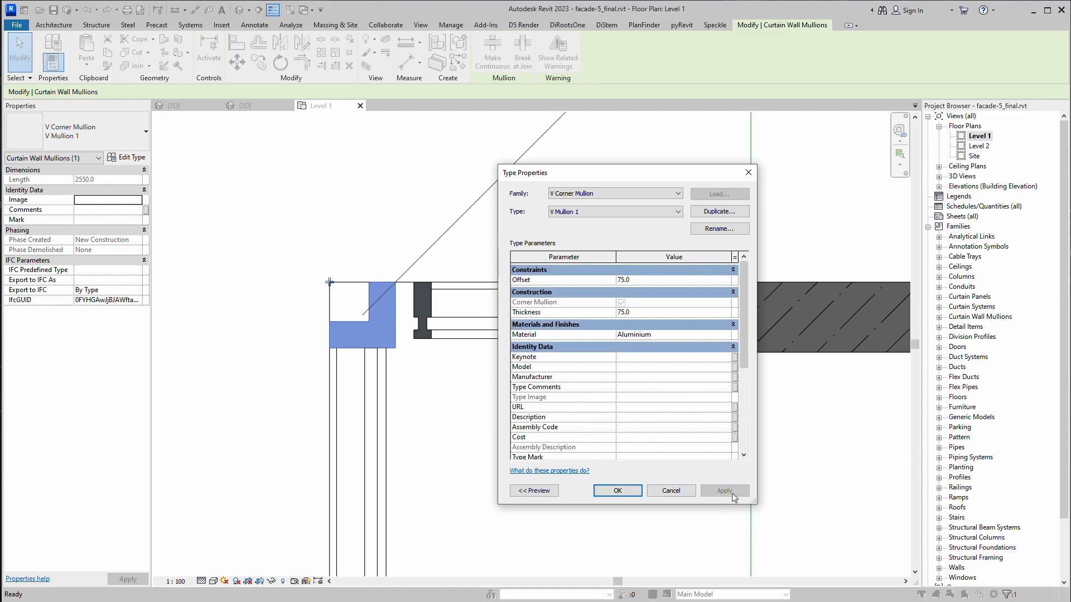
pyautogui.click(629, 489)
# Extend the end of the horizontal corner curtain wall to meet the inner face of the corner mullion
pyautogui.scroll(3, 473, 301)
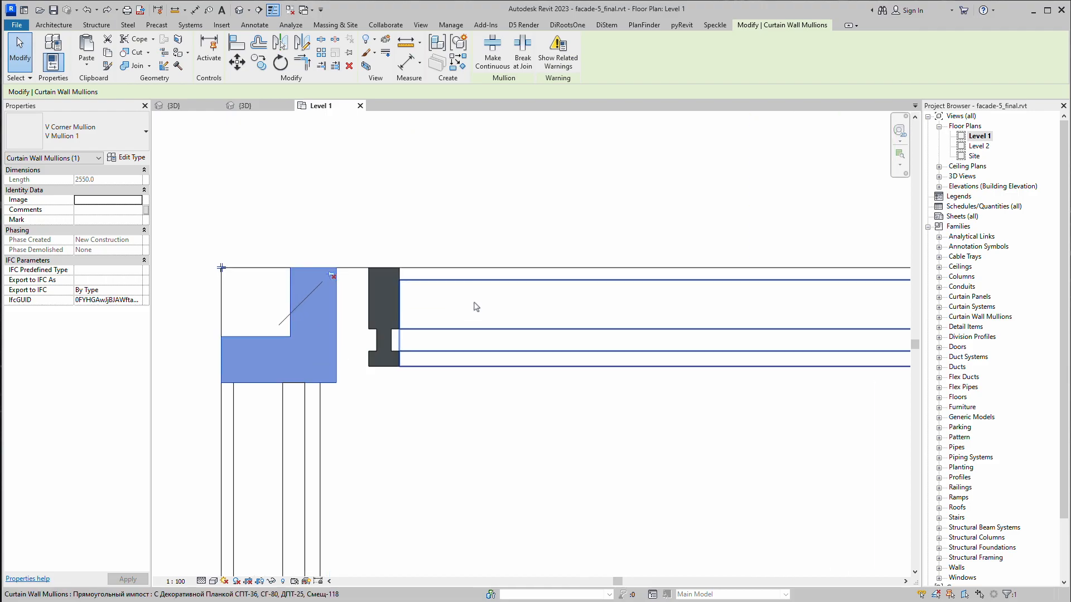
pyautogui.click(447, 313)
pyautogui.press('Escape')
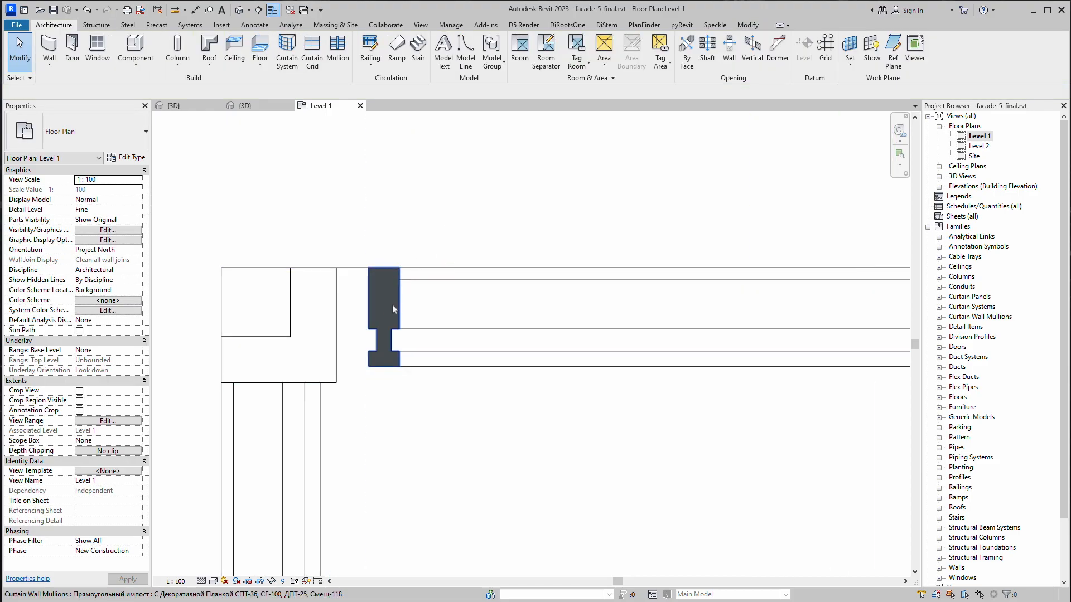
pyautogui.click(393, 304)
pyautogui.click(469, 338)
pyautogui.moveTo(369, 268); pyautogui.dragTo(337, 268)
pyautogui.press('Escape')
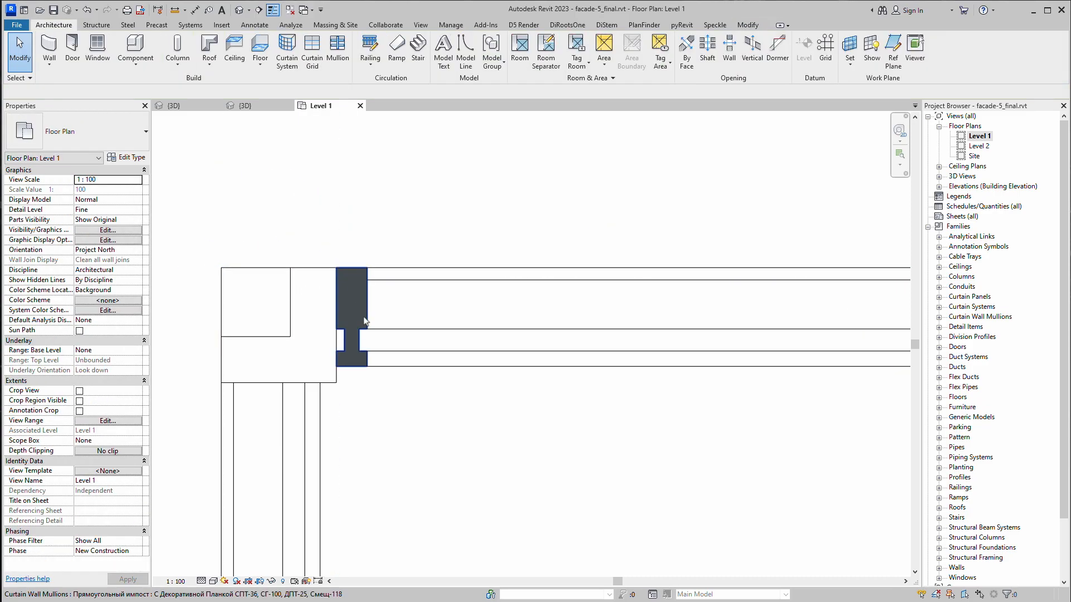
# Delete the horizontal curtain wall's end mullion that sits against the corner mullion
pyautogui.click(359, 304)
pyautogui.press('Escape')
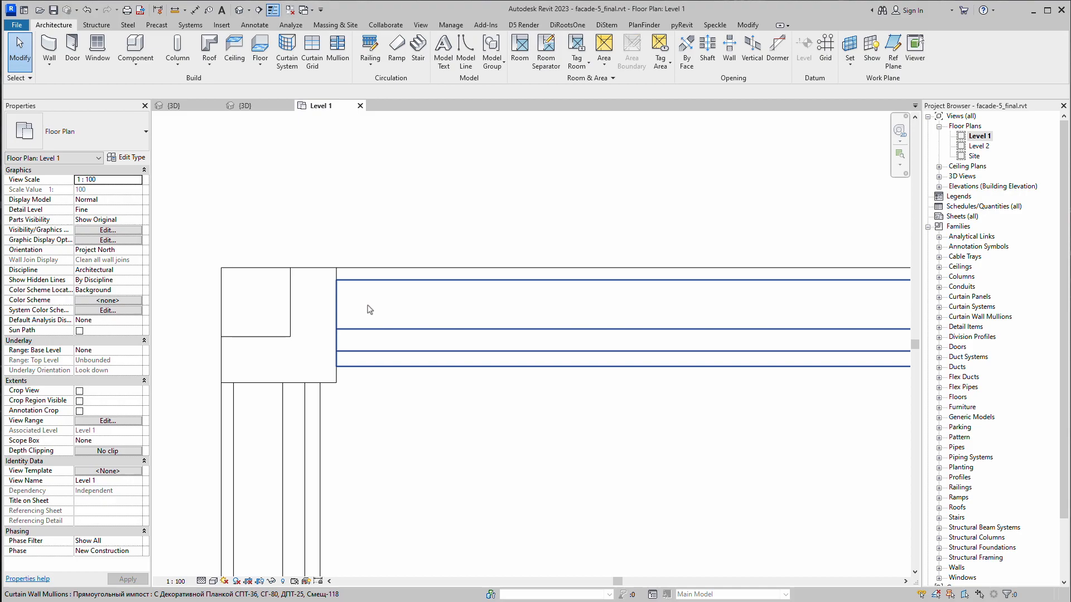
pyautogui.scroll(-5, 450, 277)
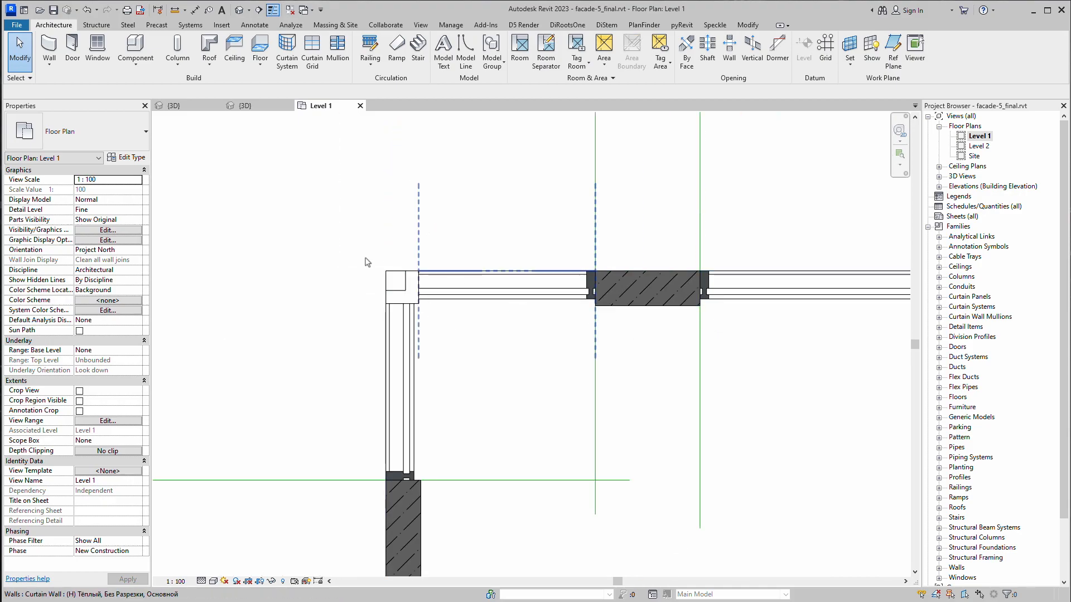
# Draw stacked walls matching the existing bays on Level 1, chained from the horizontal run's pier through the slab corner to the vertical run's pier
pyautogui.hotkey('ctrl', 'Tab')
pyautogui.scroll(5, 595, 299)
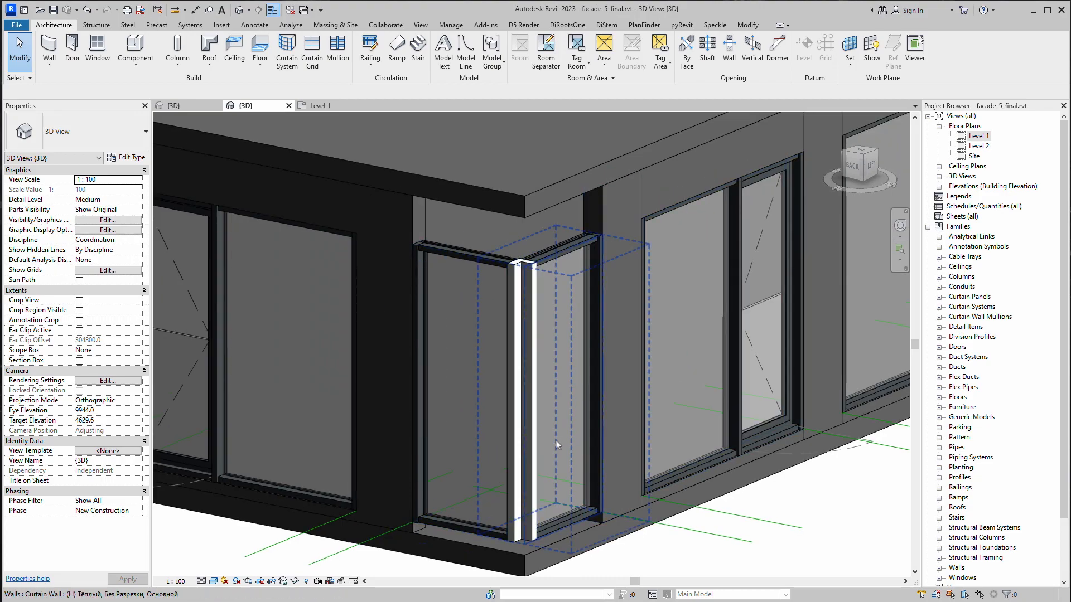
pyautogui.keyDown('shift'); pyautogui.moveTo(479, 433); pyautogui.dragTo(399, 237, button='middle'); pyautogui.keyUp('shift')
pyautogui.click(398, 236)
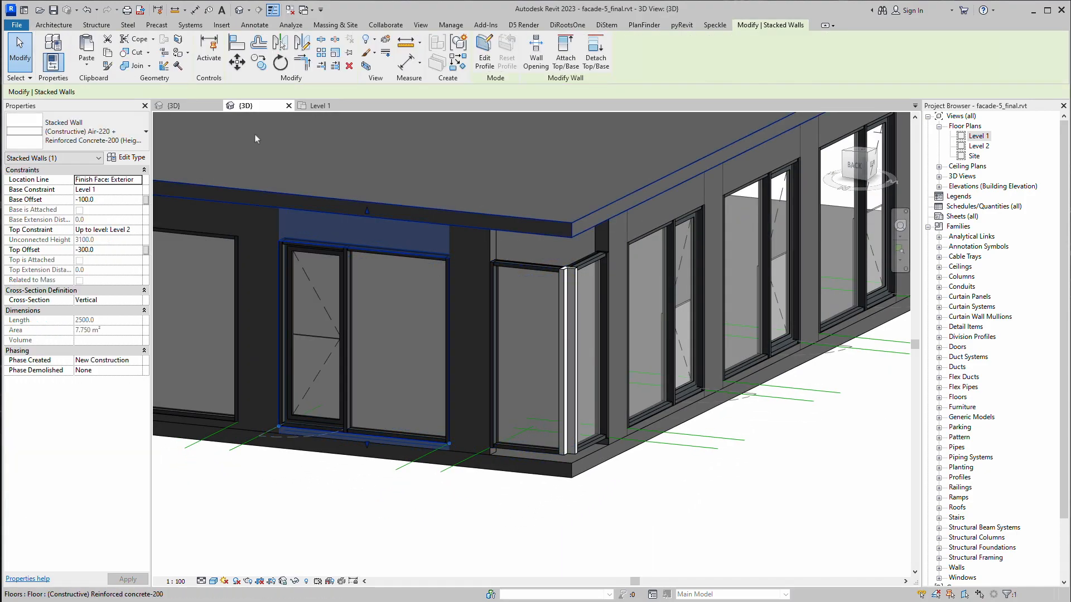
pyautogui.click(322, 108)
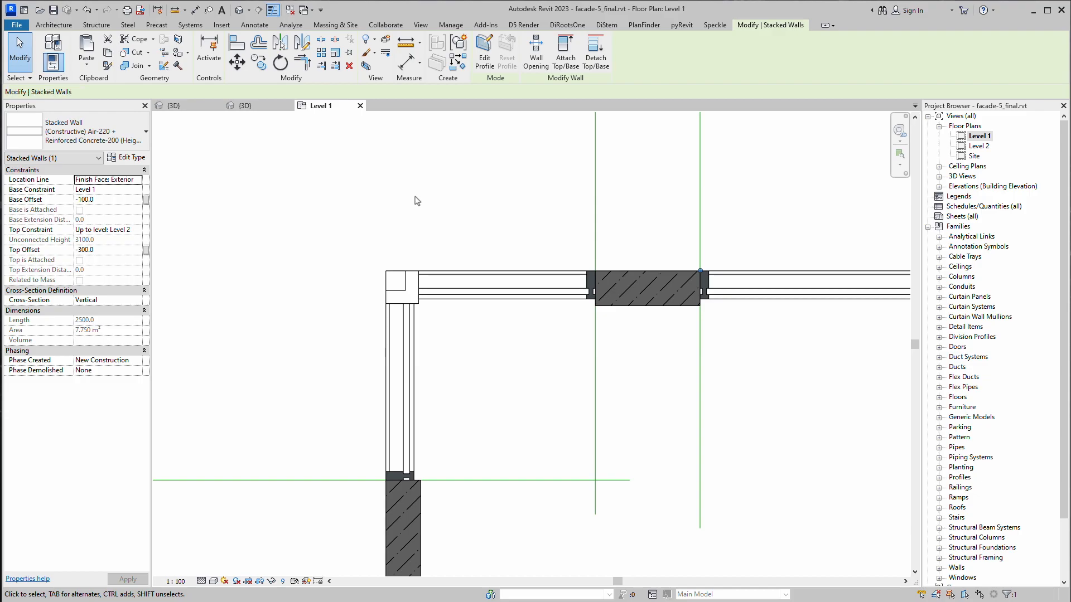
pyautogui.click(458, 64)
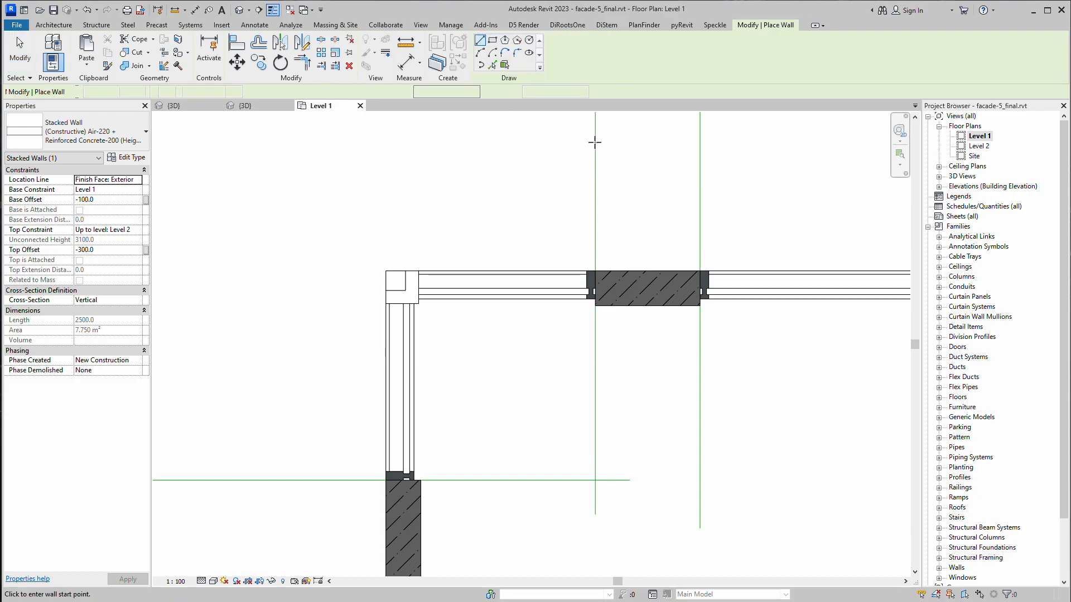
pyautogui.click(595, 271)
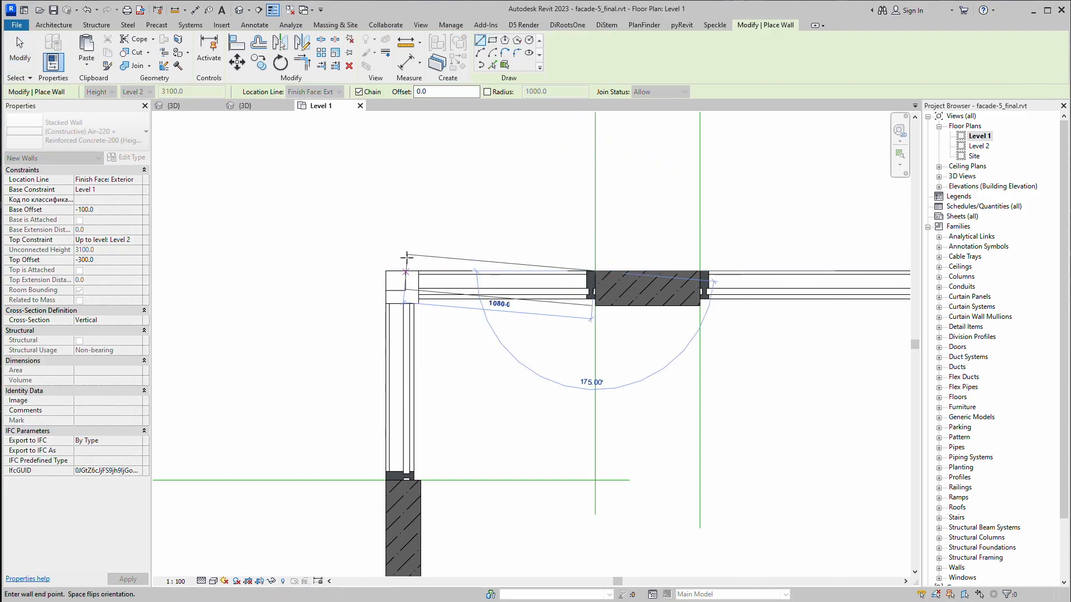
pyautogui.click(386, 270)
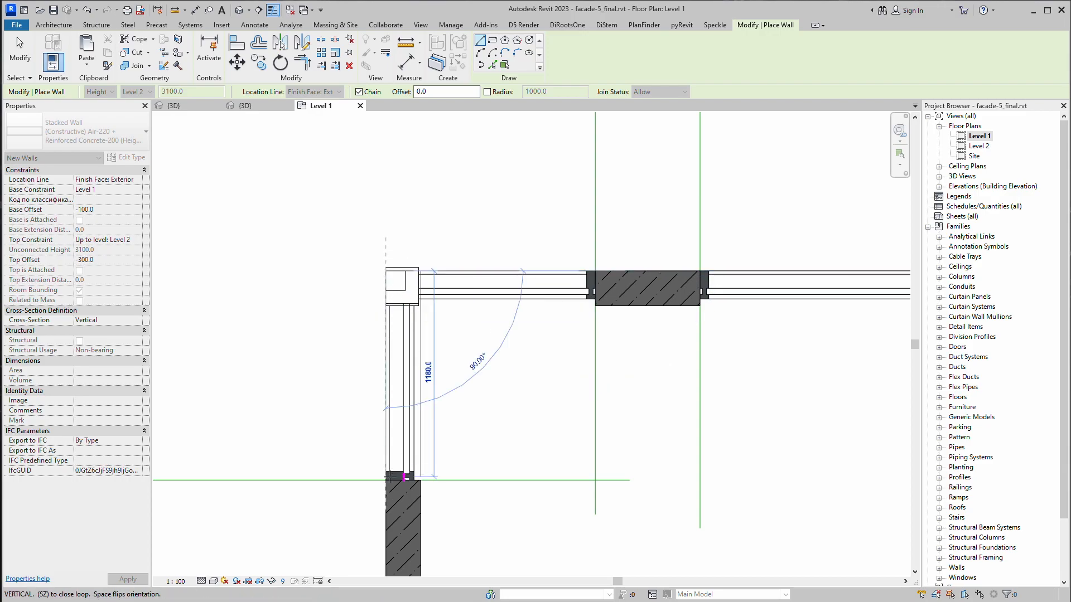
pyautogui.click(385, 480)
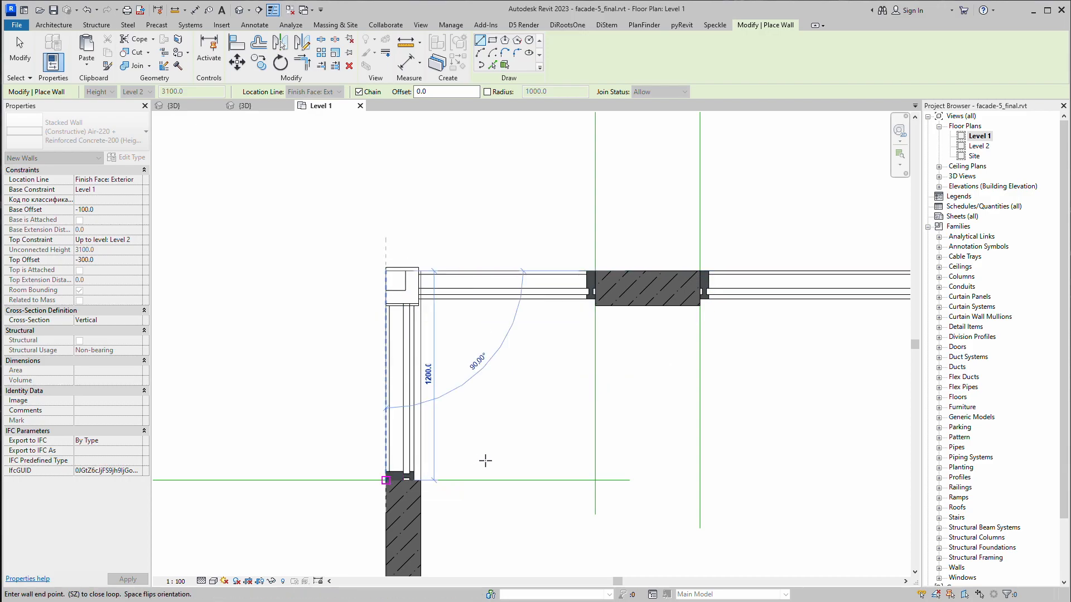
pyautogui.press('Escape')
pyautogui.press('Escape')
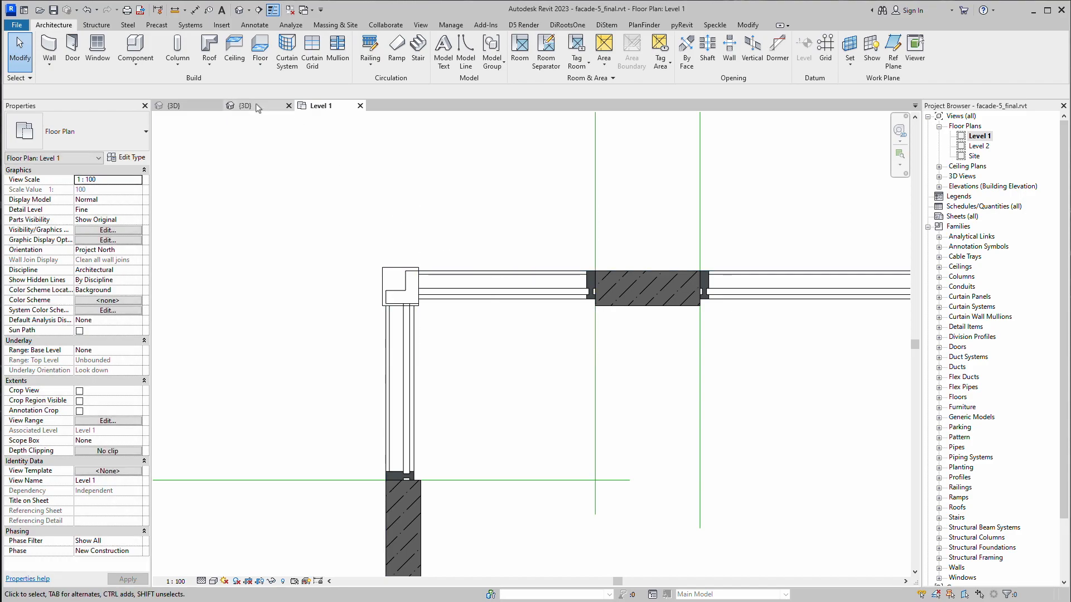
# Inspect the completed glazed corner and both facade runs in the 3D view from several sides
pyautogui.hotkey('ctrl', 'Tab')
pyautogui.scroll(2, 724, 385)
pyautogui.keyDown('shift'); pyautogui.moveTo(705, 347); pyautogui.dragTo(504, 391, button='middle'); pyautogui.keyUp('shift')
pyautogui.scroll(3, 365, 317)
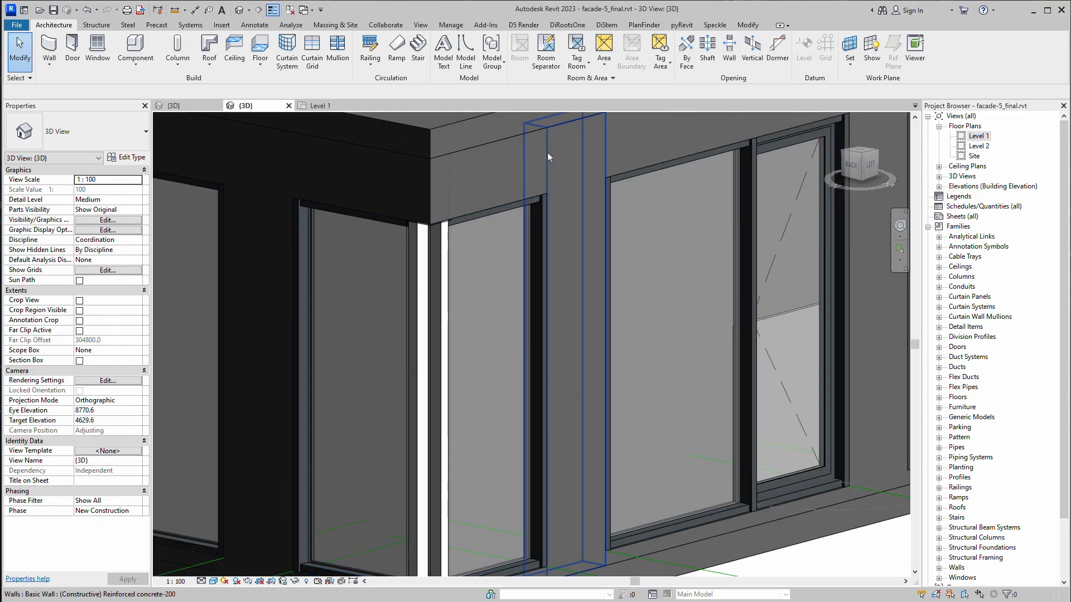
pyautogui.moveTo(491, 448); pyautogui.dragTo(593, 315, button='middle')
pyautogui.scroll(-2, 591, 312)
pyautogui.keyDown('shift'); pyautogui.moveTo(491, 440); pyautogui.dragTo(583, 451, button='middle'); pyautogui.keyUp('shift')
pyautogui.scroll(-1, 605, 424)
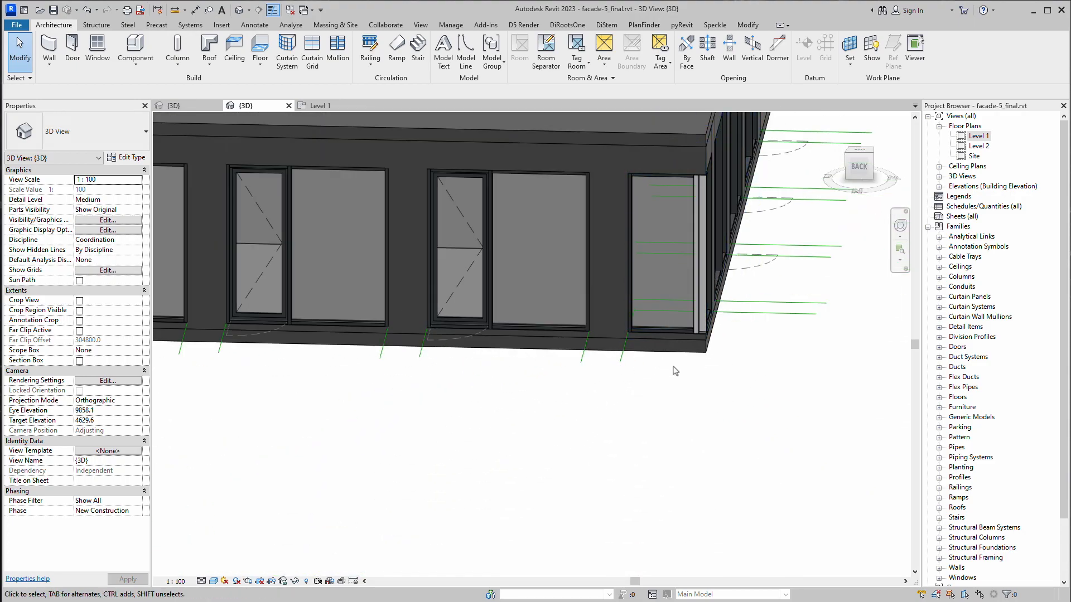
pyautogui.scroll(-2, 675, 370)
pyautogui.keyDown('shift'); pyautogui.moveTo(650, 356); pyautogui.dragTo(697, 372, button='middle'); pyautogui.keyUp('shift')
pyautogui.keyDown('shift'); pyautogui.moveTo(485, 360); pyautogui.dragTo(398, 341, button='middle'); pyautogui.keyUp('shift')
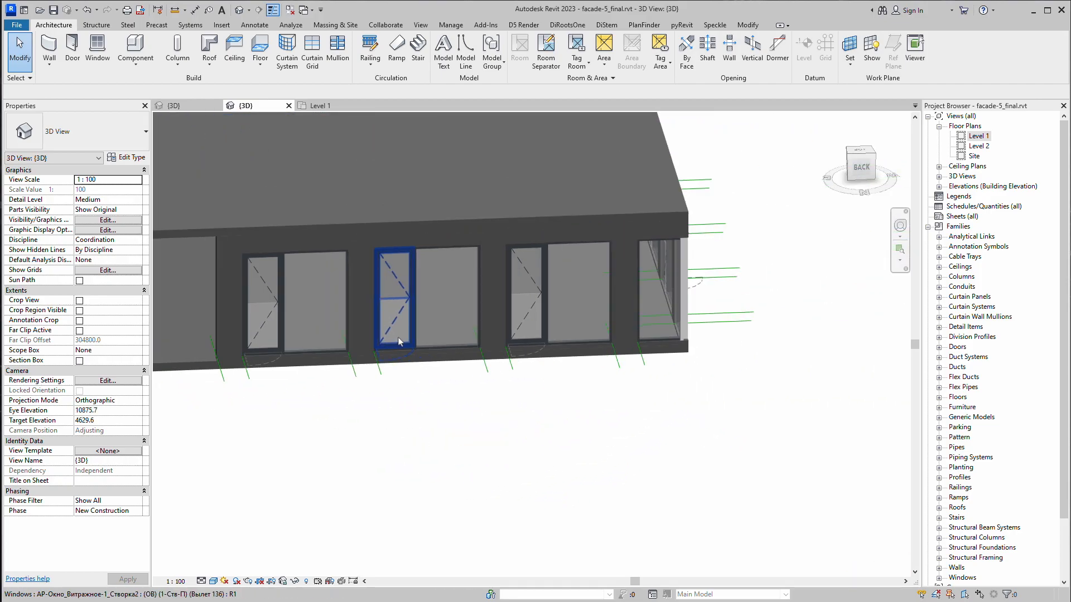
pyautogui.keyDown('shift'); pyautogui.moveTo(738, 330); pyautogui.dragTo(273, 357, button='middle'); pyautogui.keyUp('shift')
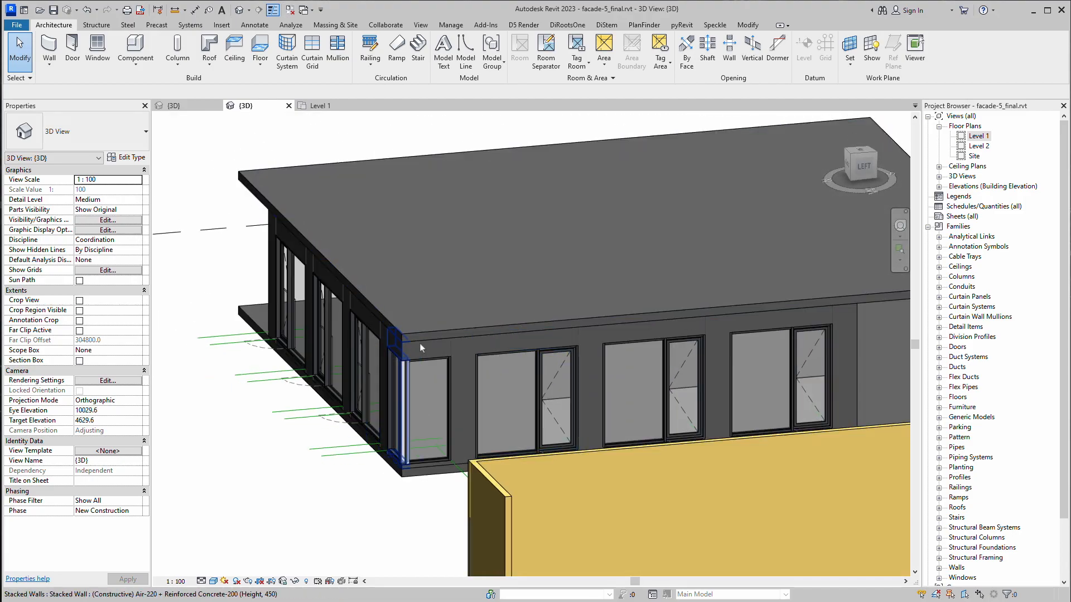
pyautogui.scroll(3, 500, 286)
pyautogui.scroll(-5, 500, 287)
# Select the 3040 model group beside the sample wall in 3D and locate it in the Level 1 plan
pyautogui.keyDown('shift'); pyautogui.moveTo(474, 284); pyautogui.dragTo(562, 421, button='middle'); pyautogui.keyUp('shift')
pyautogui.moveTo(473, 227); pyautogui.dragTo(744, 535, button='middle')
pyautogui.moveTo(465, 283); pyautogui.dragTo(669, 423, button='middle')
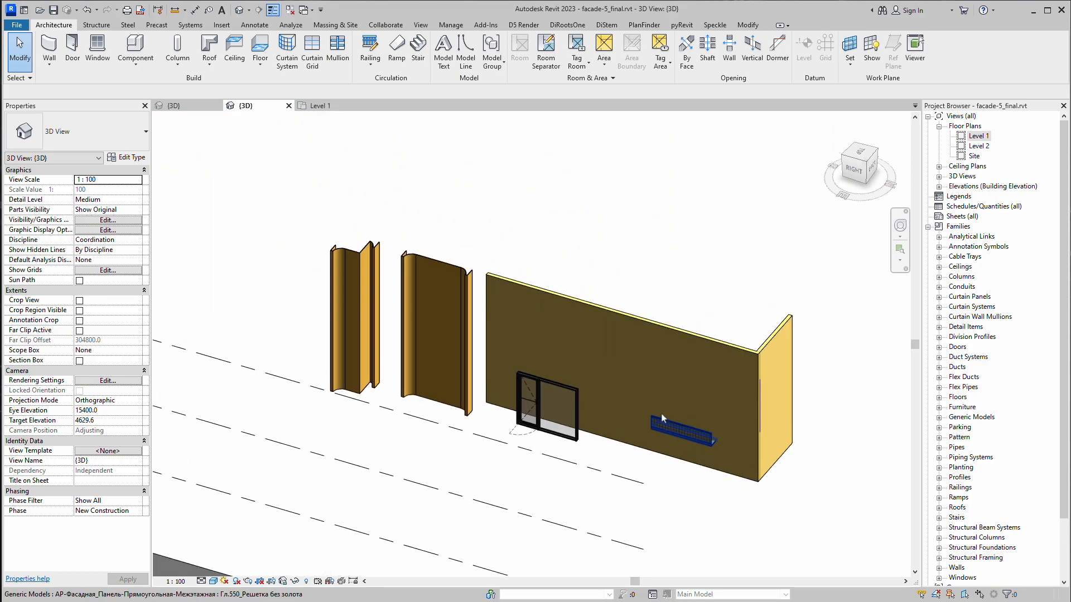
pyautogui.click(436, 276)
pyautogui.moveTo(565, 298); pyautogui.dragTo(627, 257, button='middle')
pyautogui.keyDown('shift'); pyautogui.moveTo(627, 257); pyautogui.dragTo(552, 262, button='middle'); pyautogui.keyUp('shift')
pyautogui.moveTo(549, 320); pyautogui.dragTo(643, 205, button='middle')
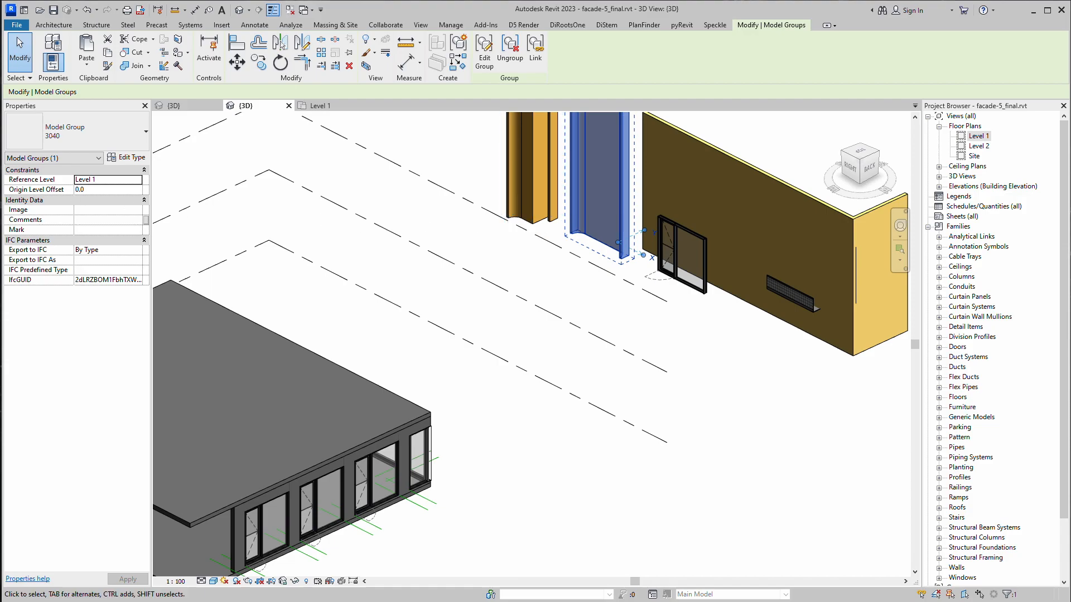
pyautogui.moveTo(585, 423); pyautogui.dragTo(580, 519, button='middle')
pyautogui.click(316, 108)
pyautogui.scroll(-5, 445, 321)
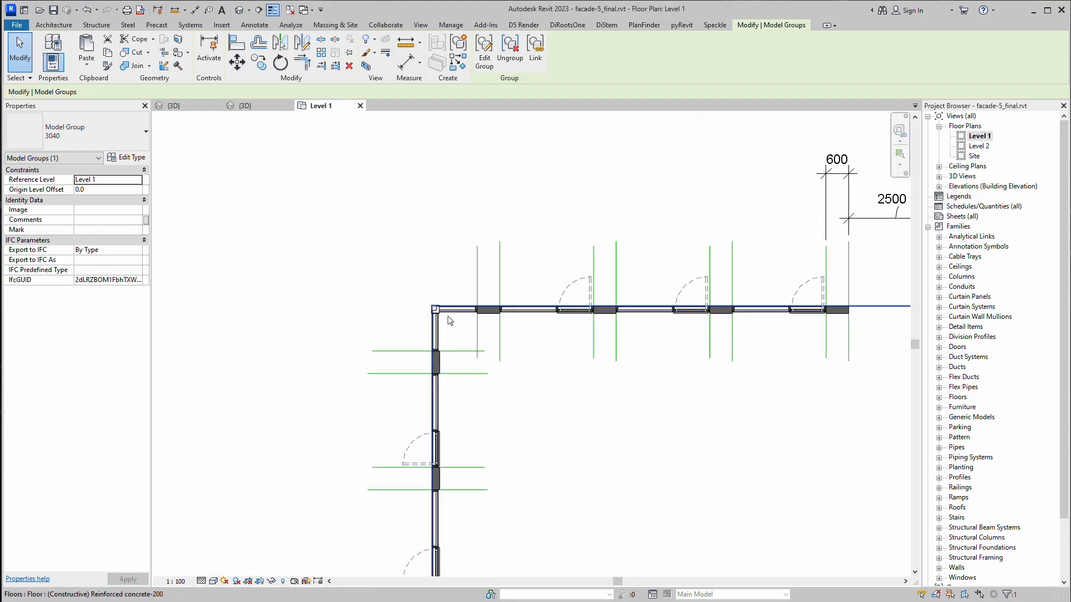
pyautogui.moveTo(416, 359); pyautogui.dragTo(583, 308, button='middle')
pyautogui.scroll(1, 359, 436)
pyautogui.scroll(2, 408, 387)
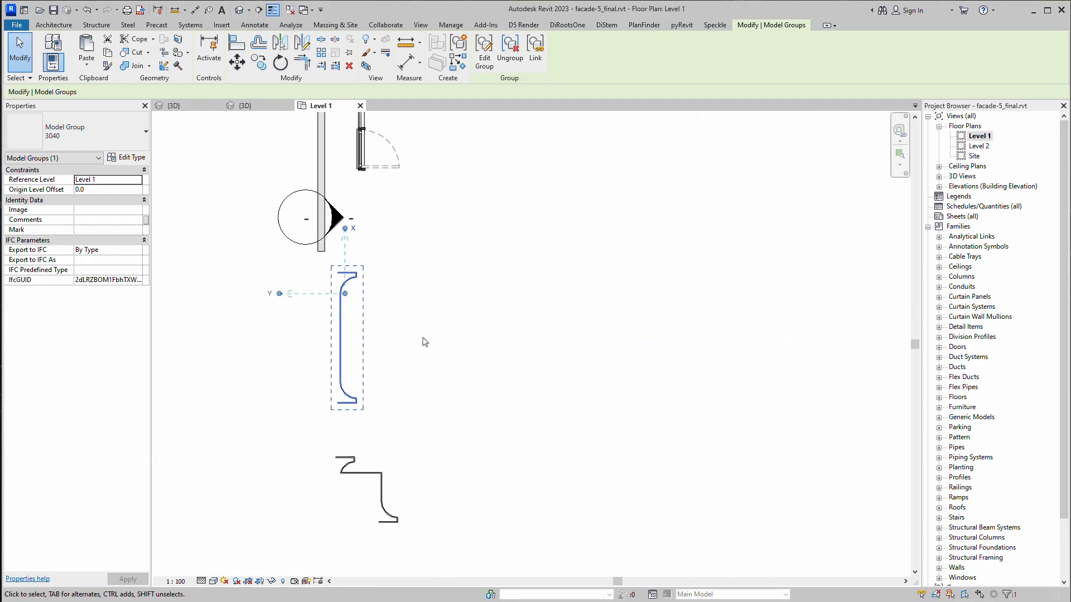
pyautogui.scroll(2, 335, 374)
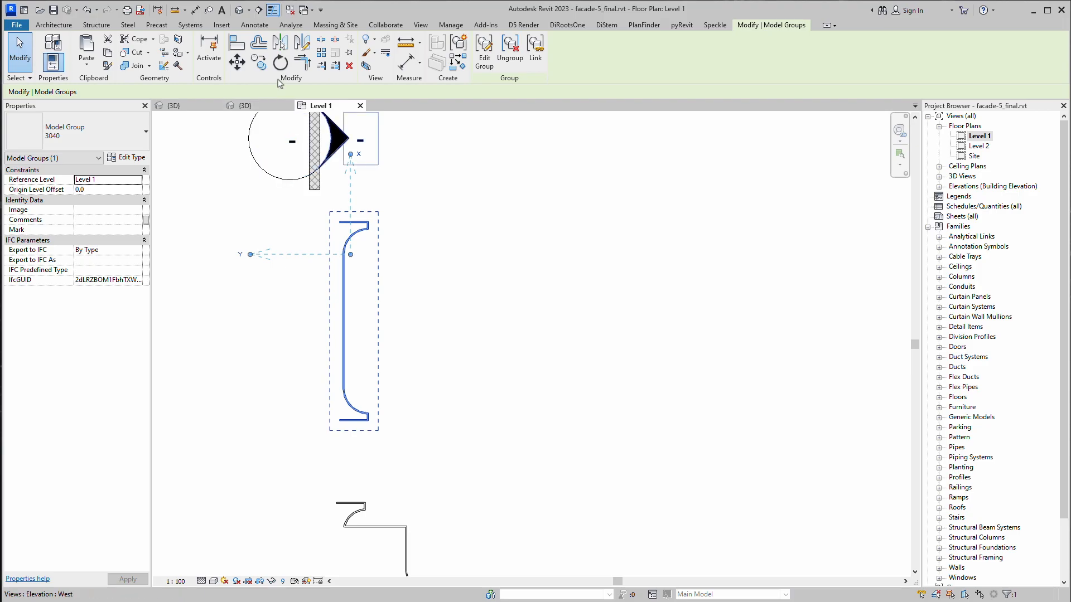
# Copy the 3040 model group by its lower end point to the last pier's outer corner at the open 2500 bay
pyautogui.click(258, 62)
pyautogui.scroll(3, 354, 433)
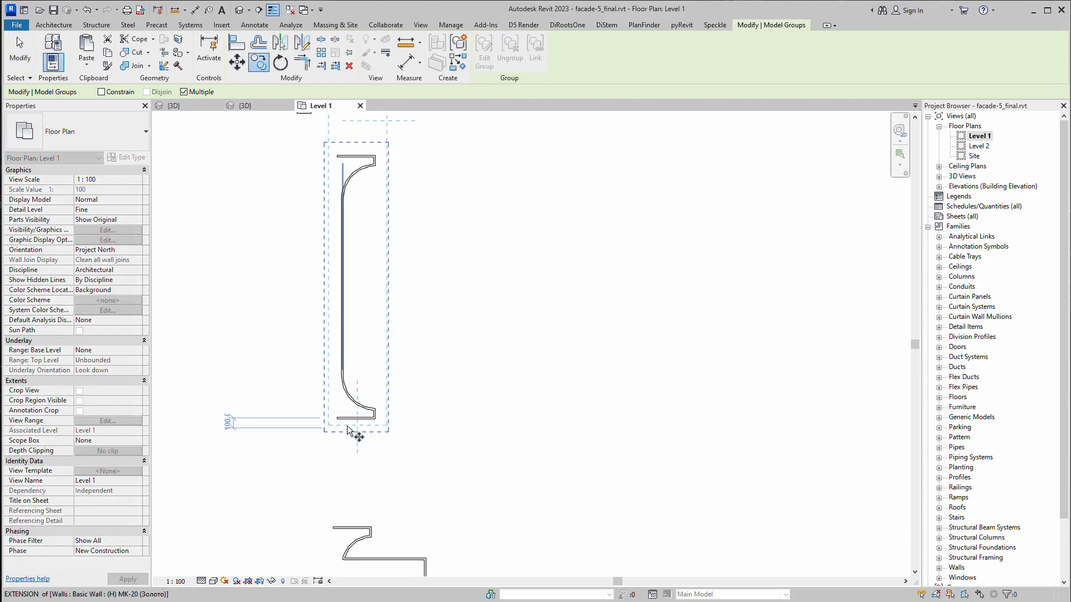
pyautogui.click(332, 412)
pyautogui.scroll(-4, 335, 413)
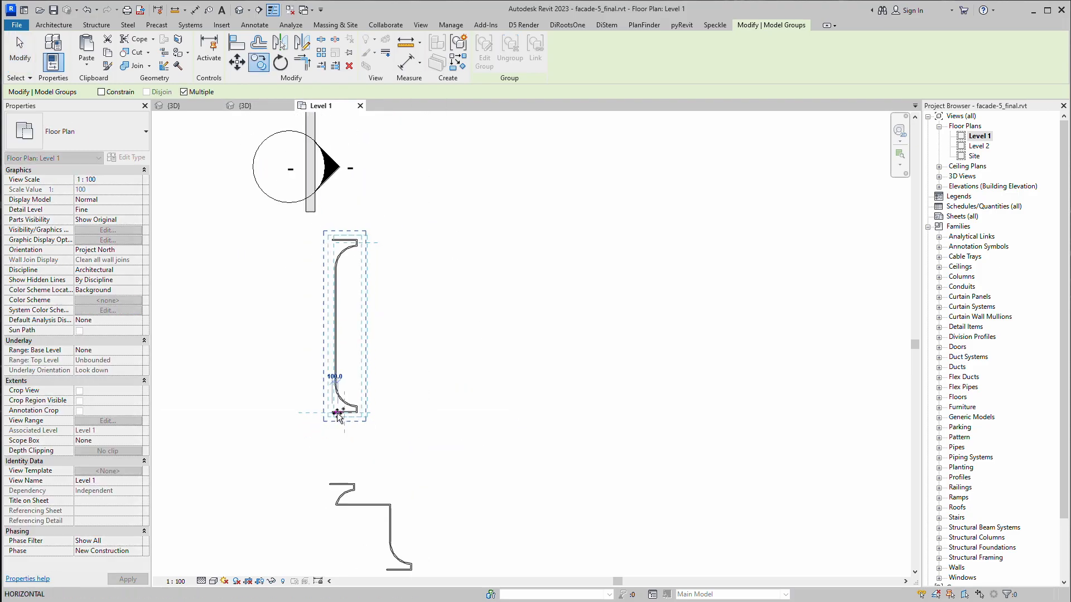
pyautogui.moveTo(871, 292); pyautogui.dragTo(405, 389, button='middle')
pyautogui.moveTo(775, 212); pyautogui.dragTo(499, 389, button='middle')
pyautogui.scroll(4, 536, 275)
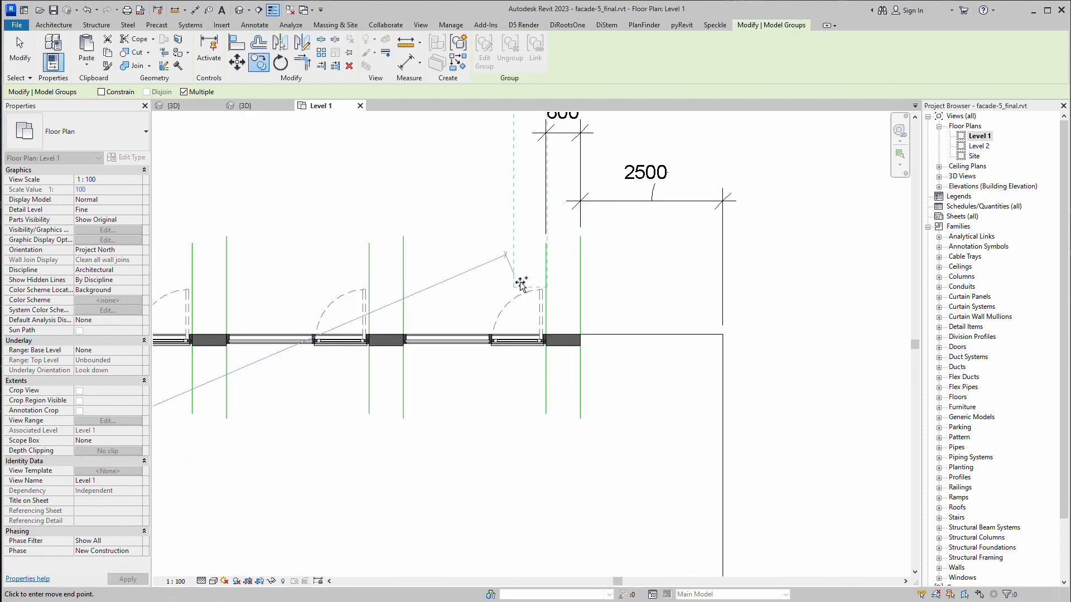
pyautogui.moveTo(278, 363); pyautogui.dragTo(359, 372, button='middle')
pyautogui.scroll(3, 372, 373)
pyautogui.moveTo(816, 381); pyautogui.dragTo(374, 378, button='middle')
pyautogui.scroll(1, 441, 372)
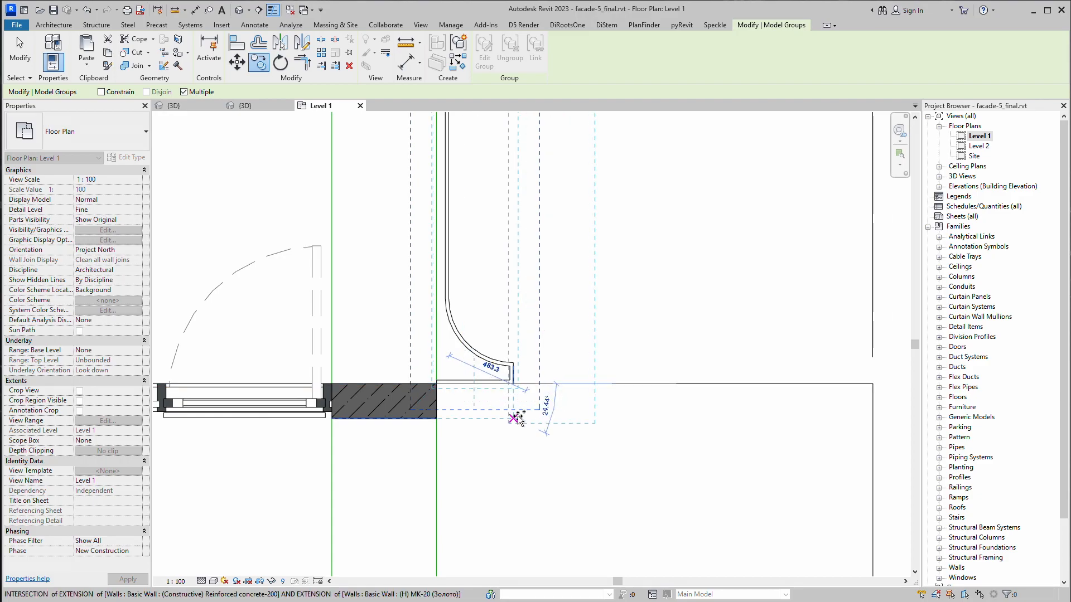
# Rotate the copied 3040 group 90° counterclockwise about the last pier's inner corner so it runs along the facade
pyautogui.scroll(-2, 515, 417)
pyautogui.click(281, 60)
pyautogui.moveTo(497, 237); pyautogui.dragTo(517, 383, button='middle')
pyautogui.moveTo(505, 248); pyautogui.dragTo(485, 539)
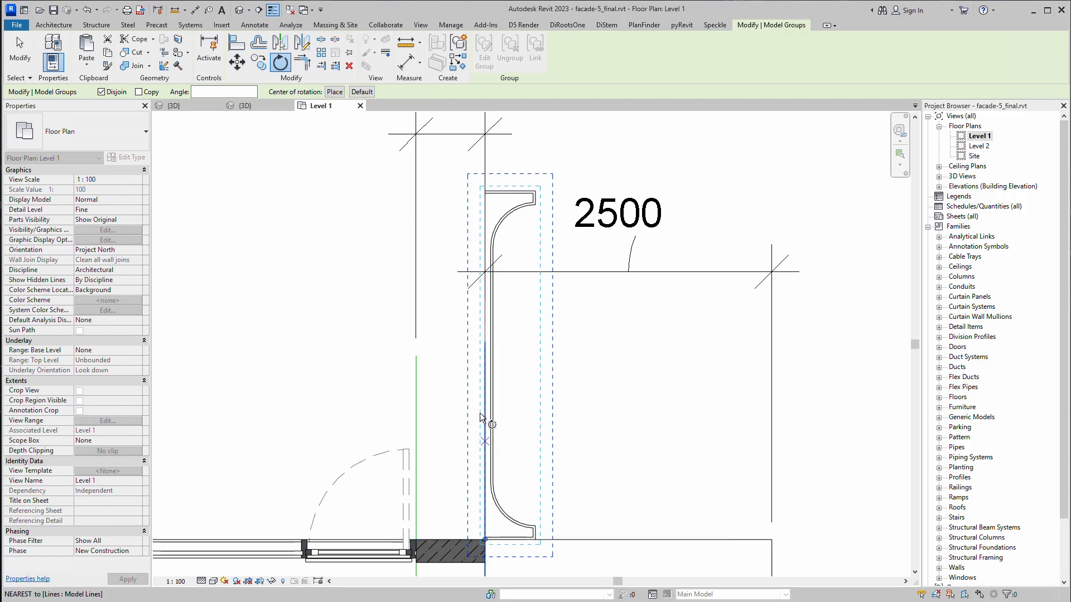
pyautogui.click(489, 120)
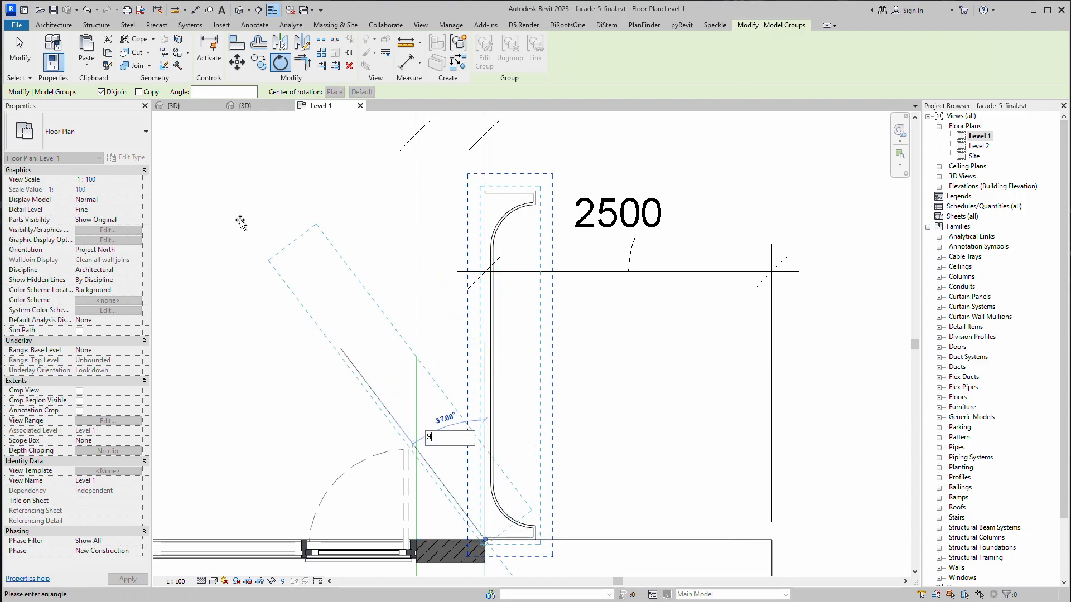
pyautogui.press('Return')
pyautogui.click(594, 446)
# Measure the overall width of the rotated 3040 group between its two end walls with an aligned dimension
pyautogui.scroll(-2, 493, 358)
pyautogui.moveTo(463, 416); pyautogui.dragTo(508, 394, button='middle')
pyautogui.scroll(2, 464, 430)
pyautogui.click(315, 438)
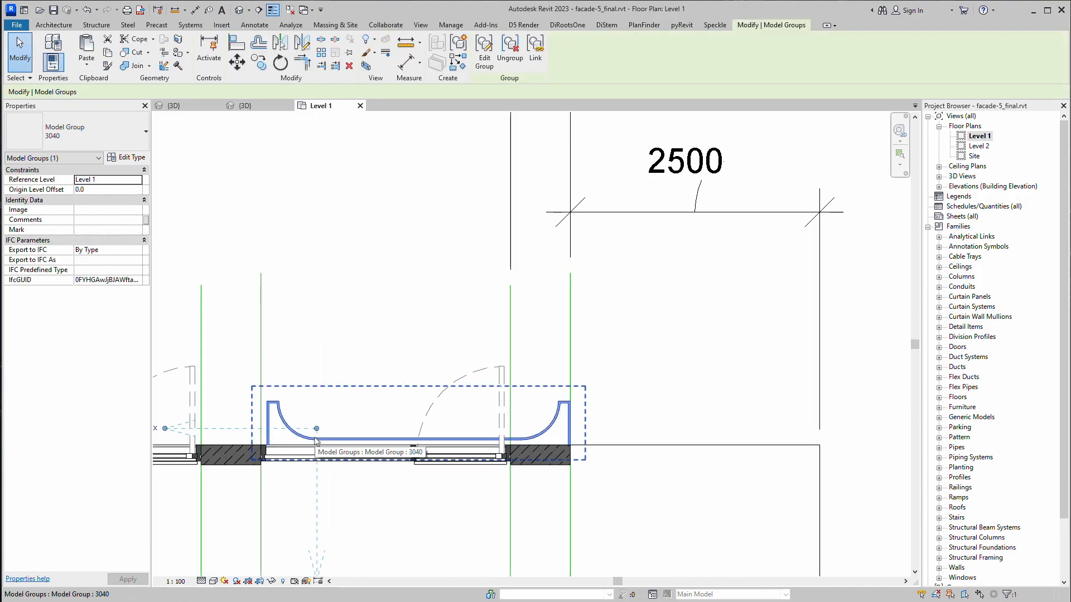
pyautogui.click(405, 62)
pyautogui.scroll(2, 315, 390)
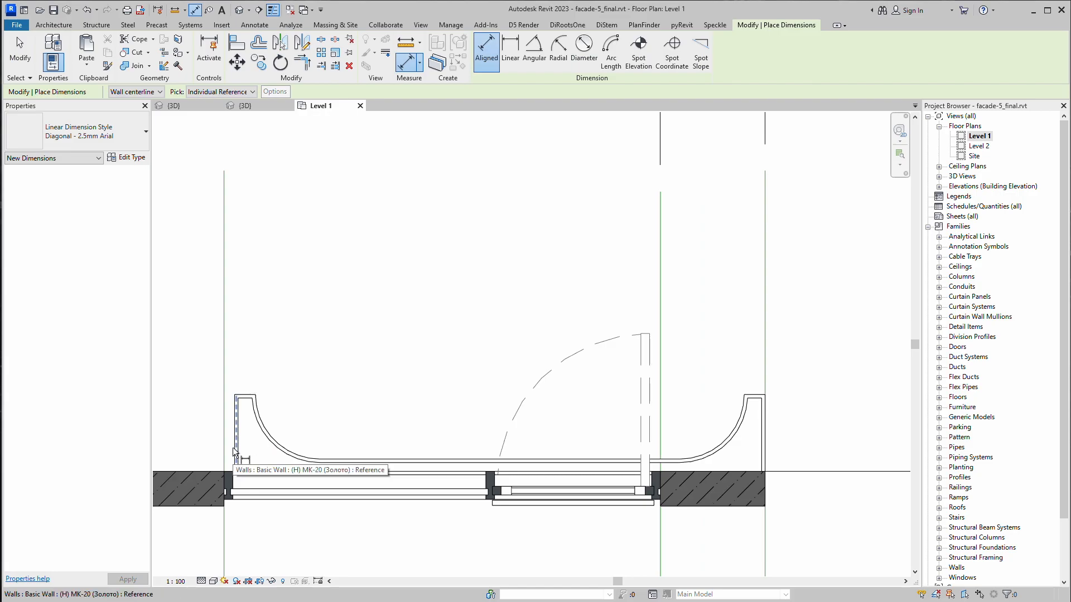
pyautogui.click(234, 449)
pyautogui.click(768, 451)
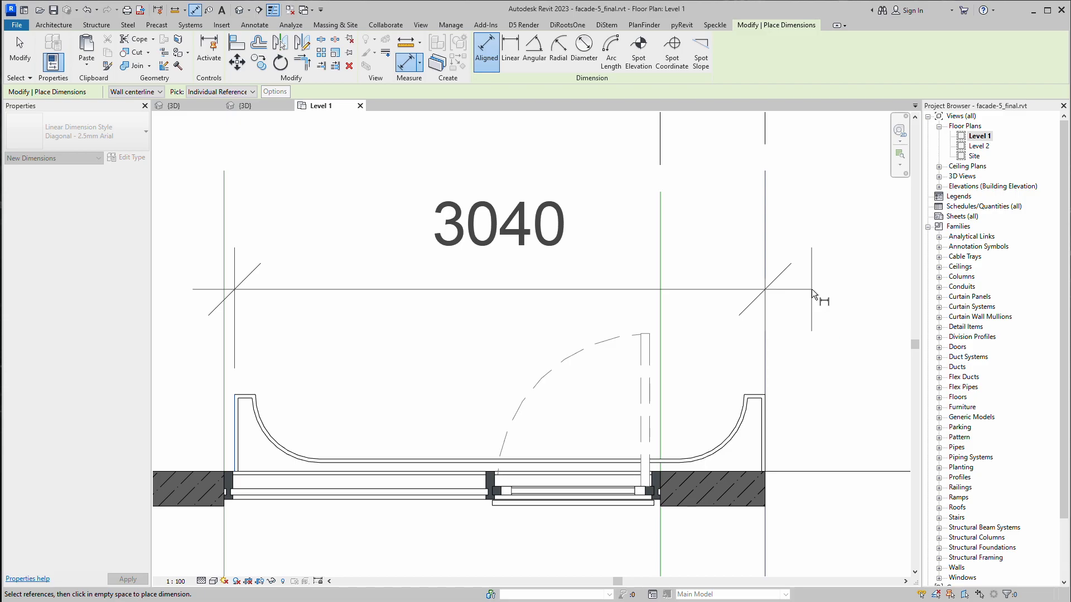
pyautogui.press('Escape')
pyautogui.press('Escape')
pyautogui.click(266, 435)
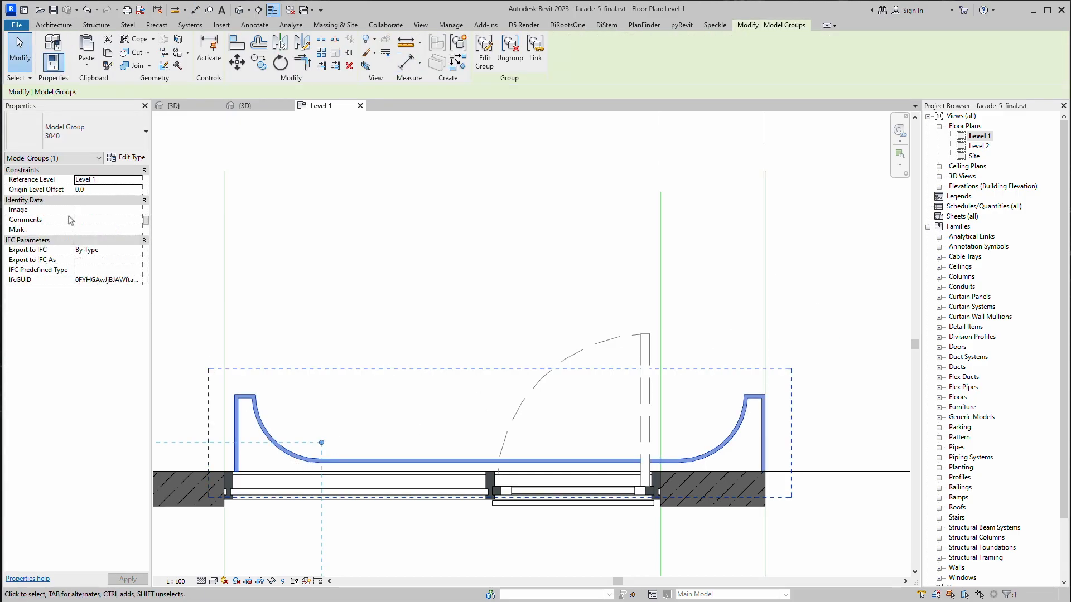
pyautogui.click(126, 157)
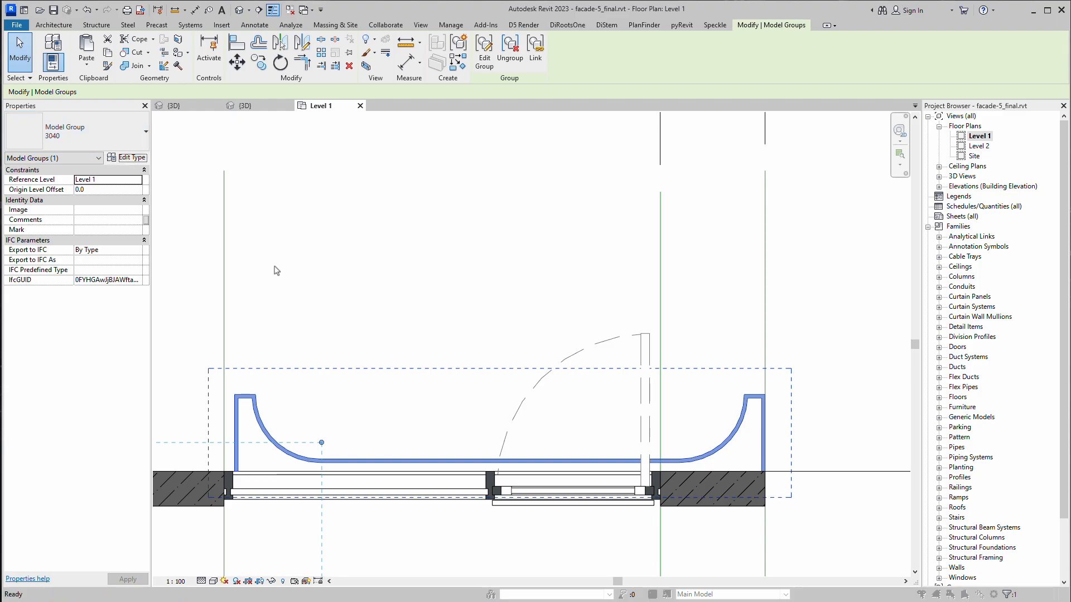
pyautogui.click(716, 212)
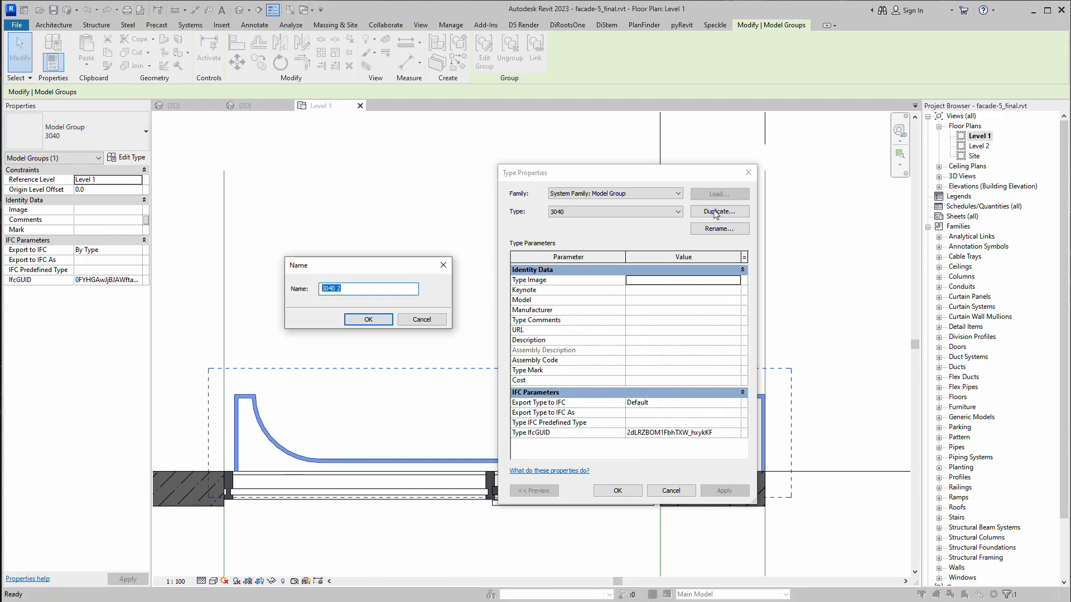
pyautogui.click(421, 319)
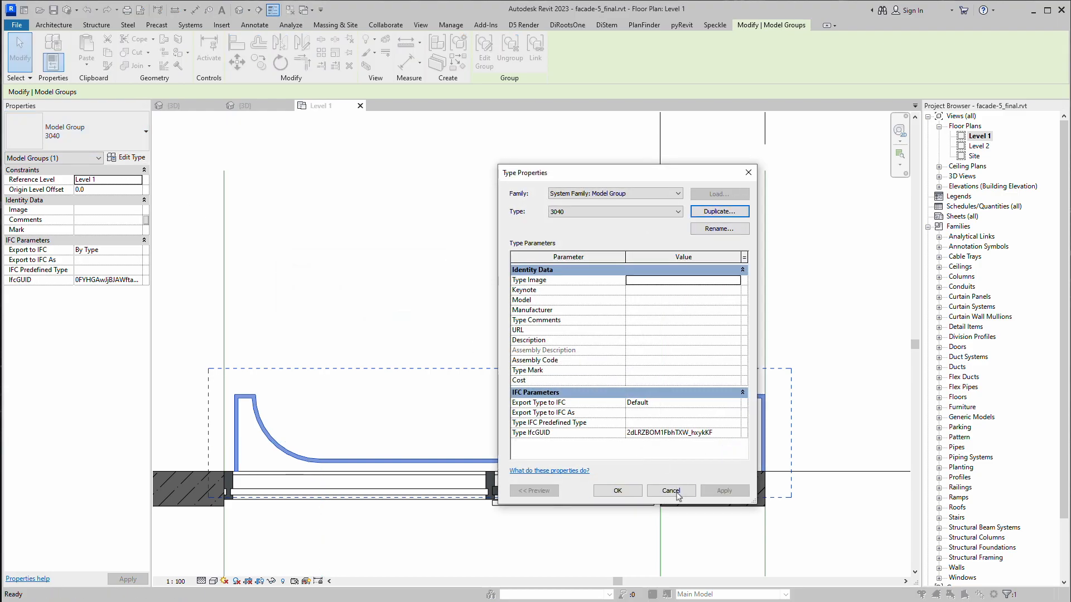
pyautogui.click(671, 490)
# Measure the last pier's width between its two model lines
pyautogui.click(406, 62)
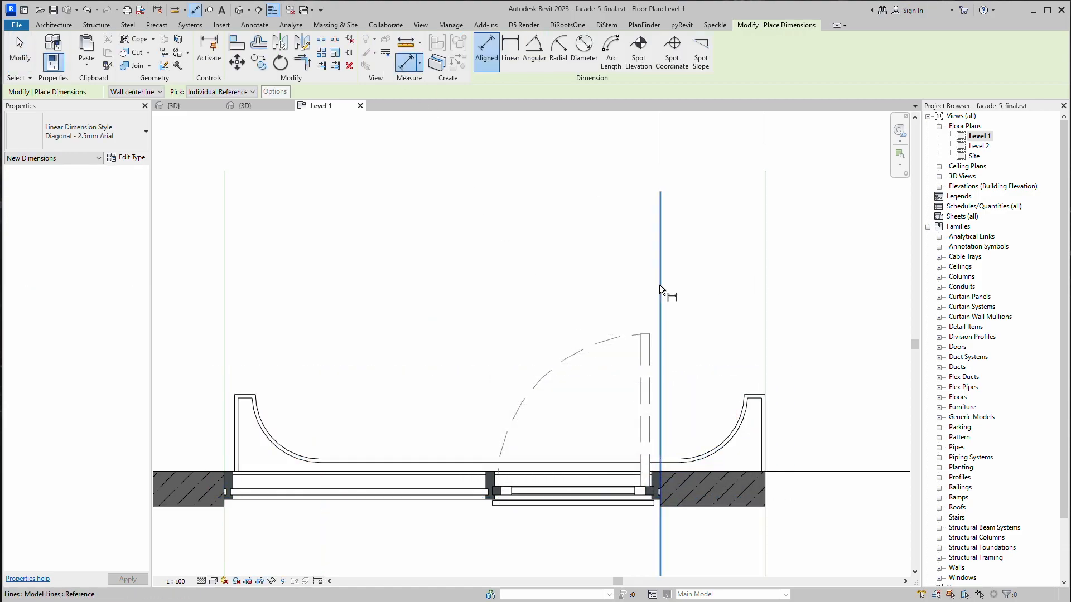
pyautogui.click(660, 284)
pyautogui.press('Escape')
pyautogui.press('Escape')
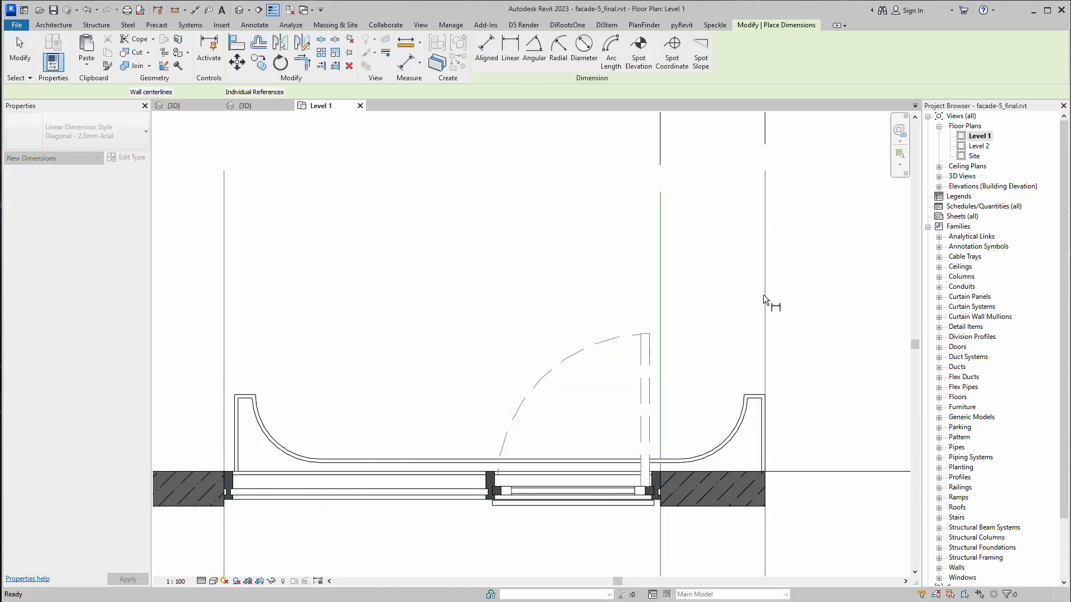
# Duplicate the rotated group's type under the name 600
pyautogui.click(746, 431)
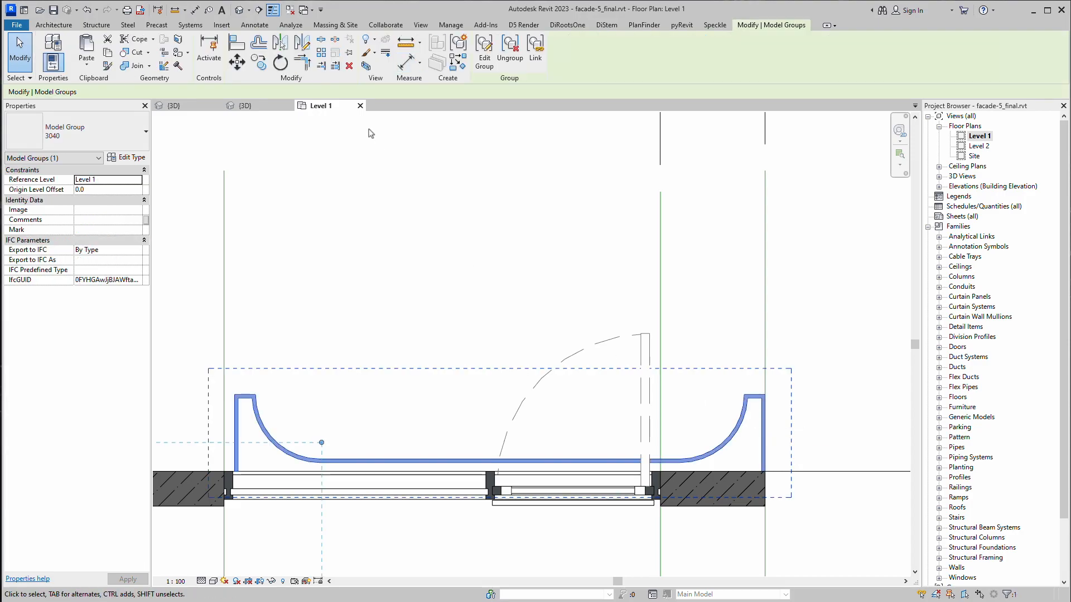
pyautogui.click(716, 212)
pyautogui.write('60')
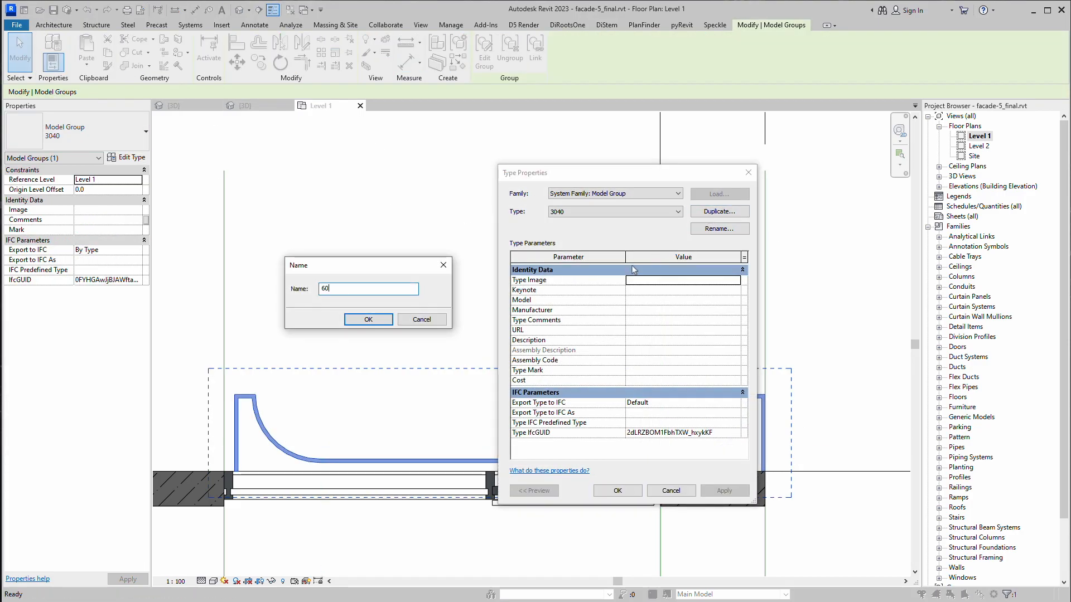
pyautogui.write('0')
pyautogui.press('Return')
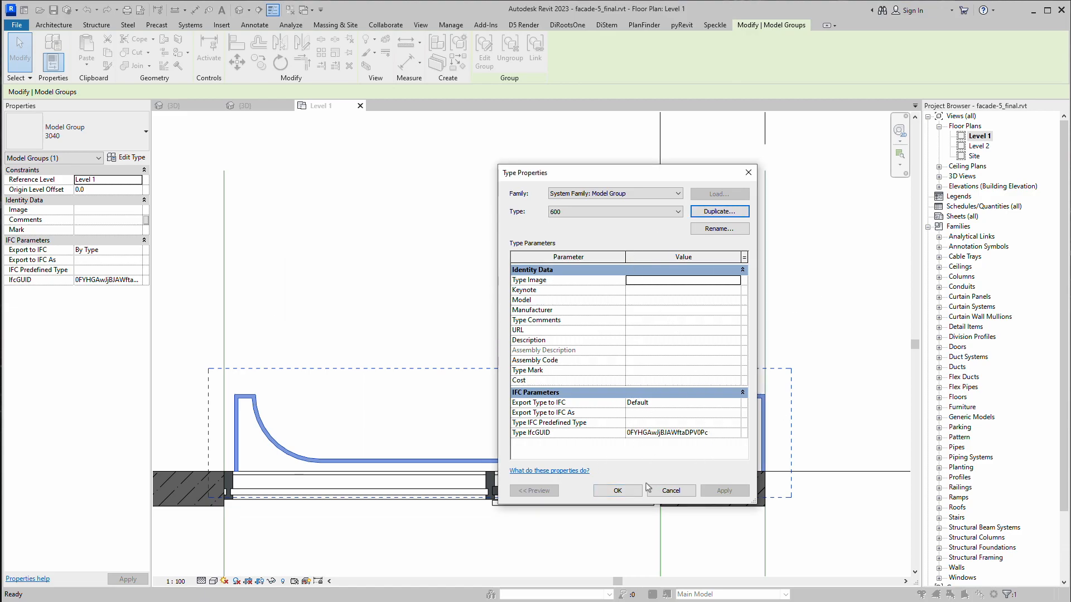
pyautogui.click(618, 492)
# Open the 600 group for editing and select the end, cap and arc walls of its left-hand profile
pyautogui.doubleClick(260, 417)
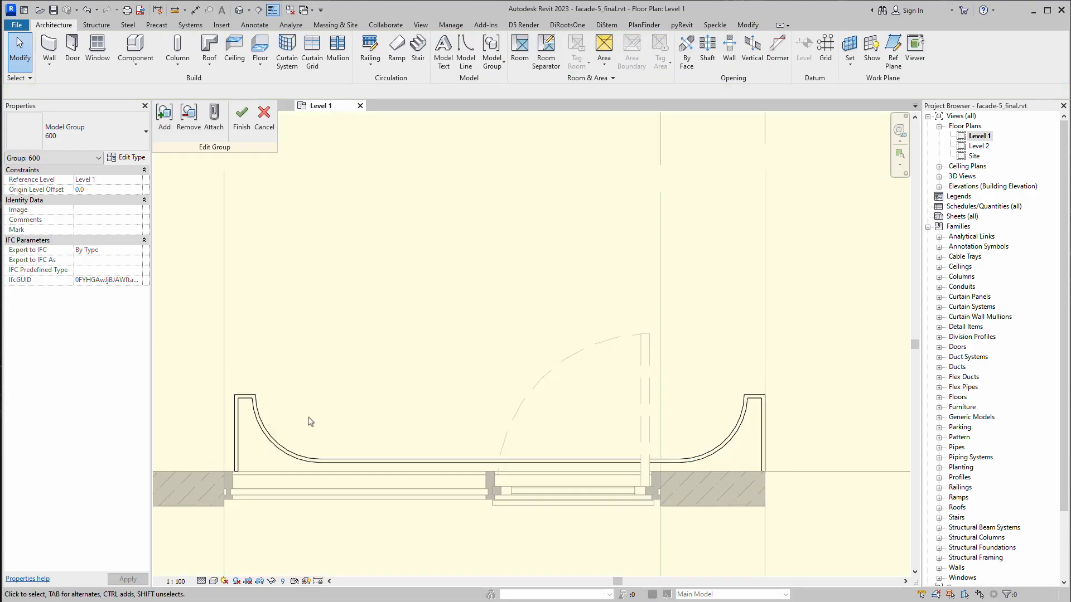
pyautogui.moveTo(193, 361); pyautogui.dragTo(354, 549)
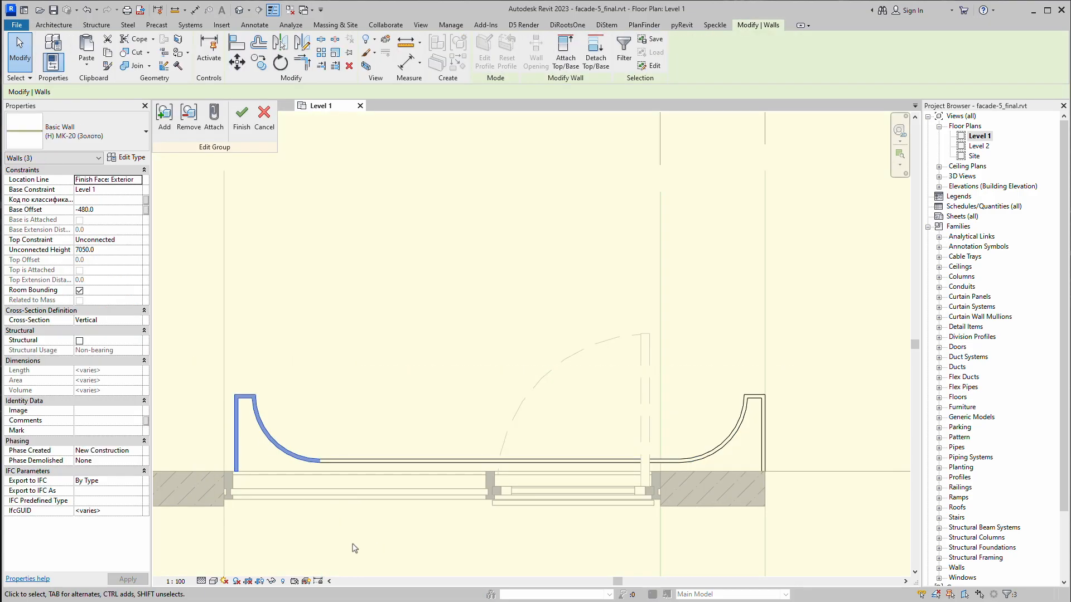
pyautogui.click(236, 62)
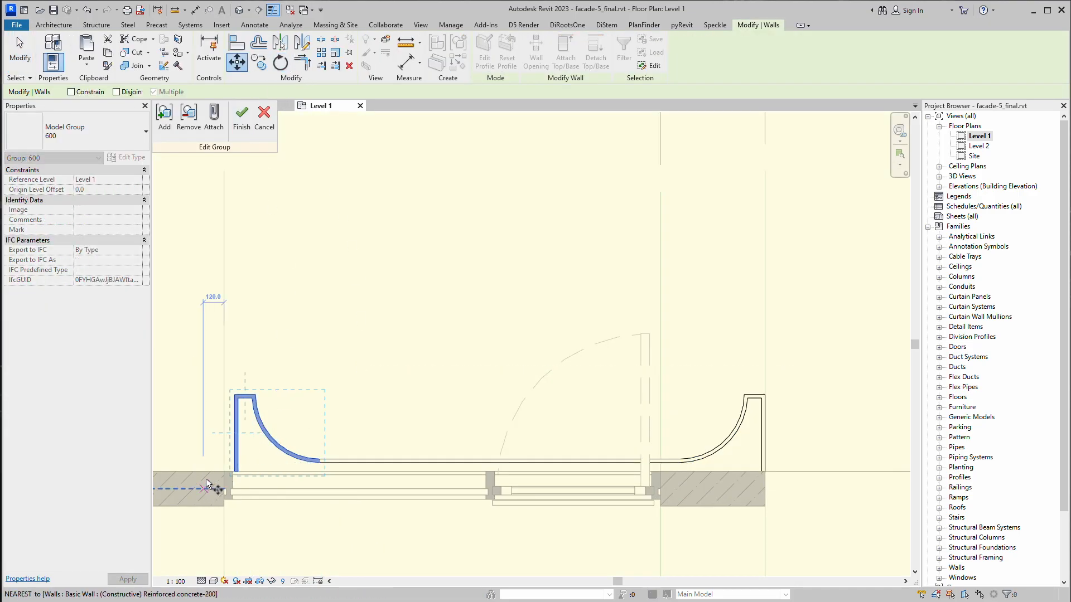
pyautogui.scroll(2, 233, 472)
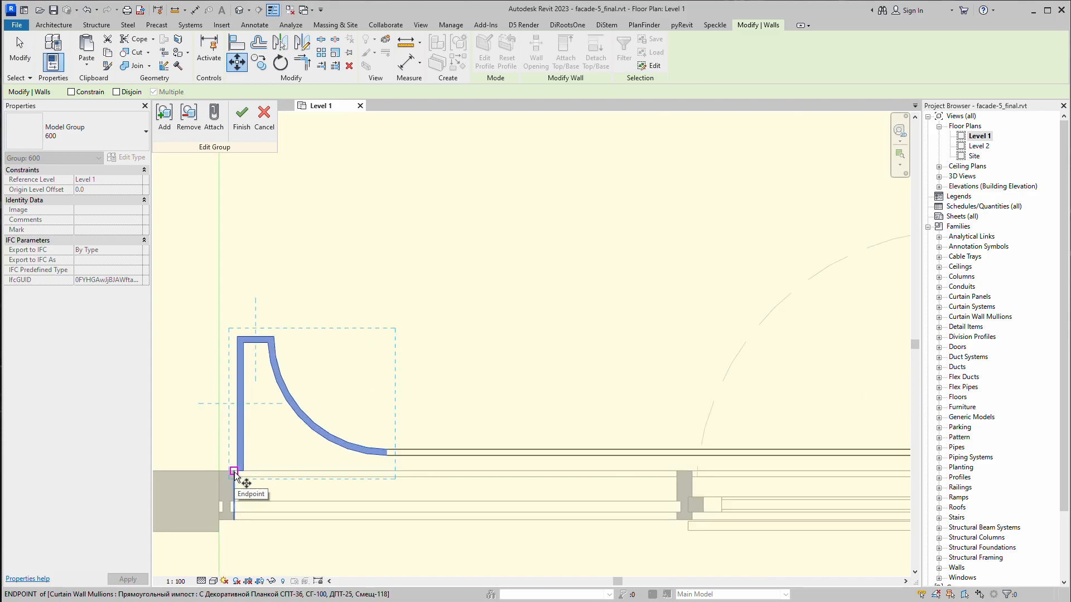
pyautogui.click(240, 472)
pyautogui.press('Escape')
pyautogui.scroll(2, 239, 473)
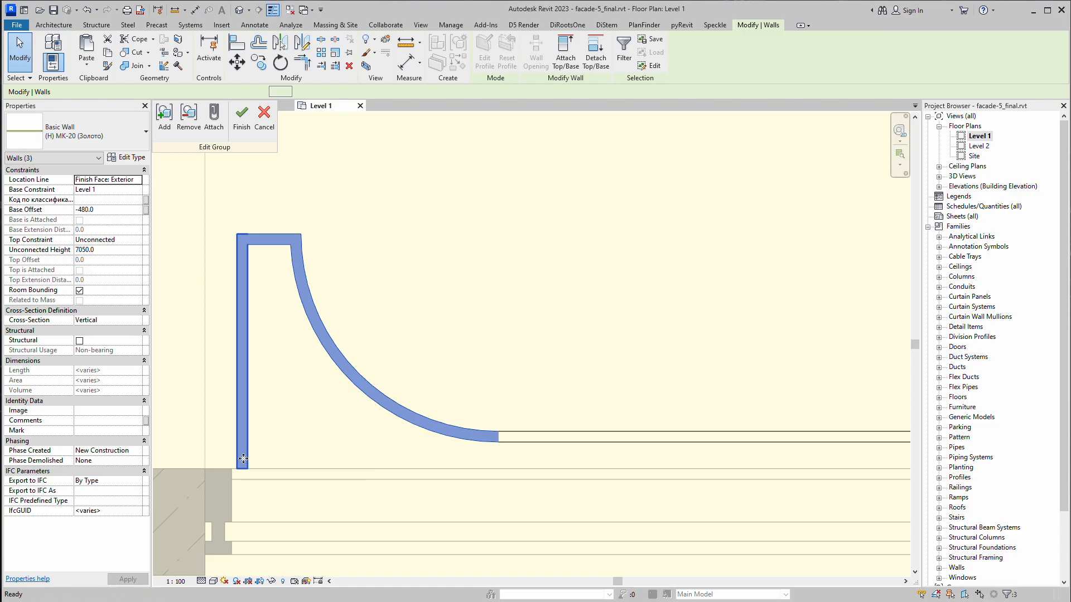
# Move the selected walls by their lower outer corner to the last pier's left corner, deleting the reversed straight wall
pyautogui.press('v')
pyautogui.click(237, 469)
pyautogui.scroll(-2, 277, 446)
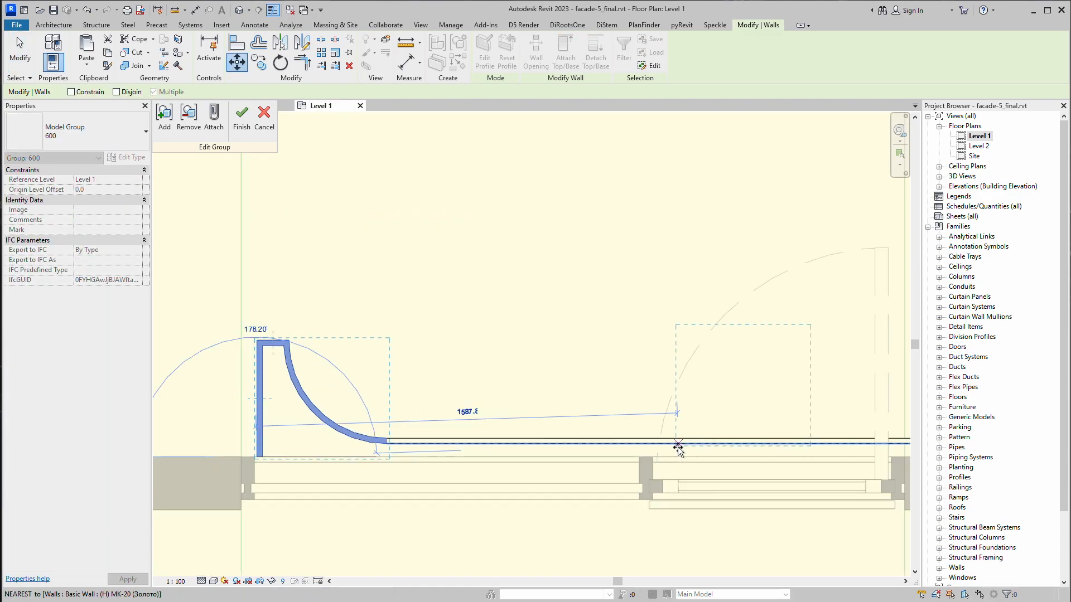
pyautogui.moveTo(898, 462); pyautogui.dragTo(555, 430, button='middle')
pyautogui.scroll(2, 554, 430)
pyautogui.click(562, 420)
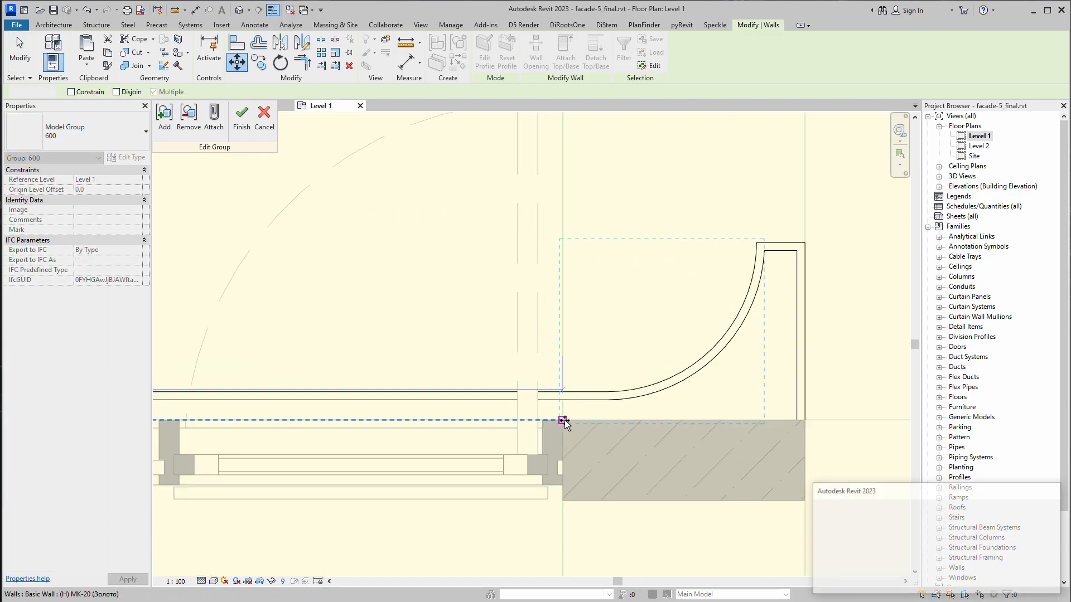
pyautogui.moveTo(698, 319); pyautogui.dragTo(570, 363, button='middle')
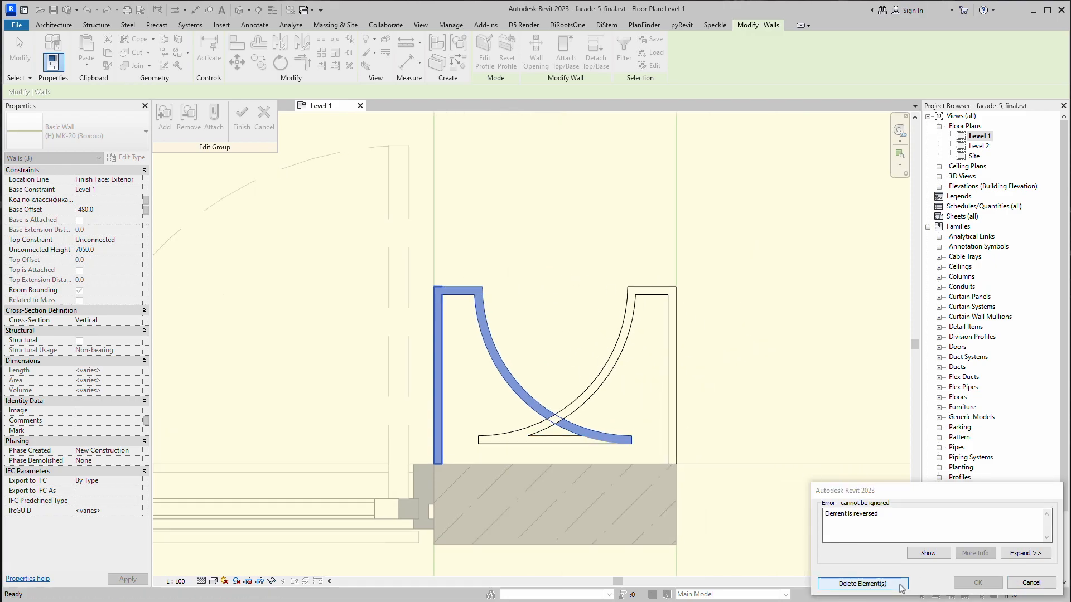
pyautogui.click(862, 584)
# Move both short cap walls straight down together, closer to the pier, to make the group's side profiles shallower
pyautogui.scroll(1, 545, 328)
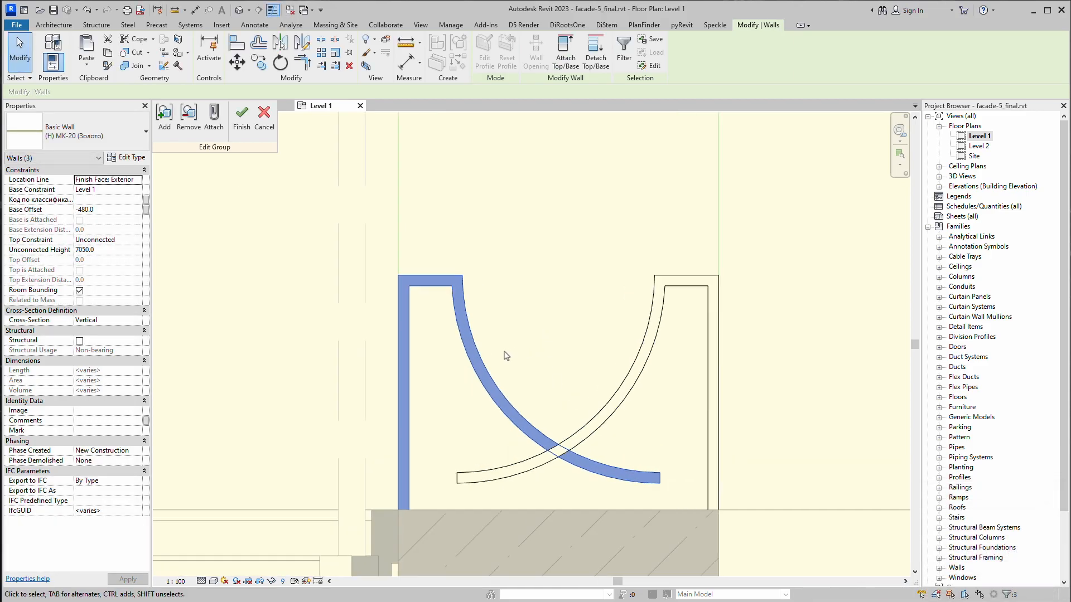
pyautogui.click(448, 294)
pyautogui.moveTo(321, 226); pyautogui.dragTo(779, 347)
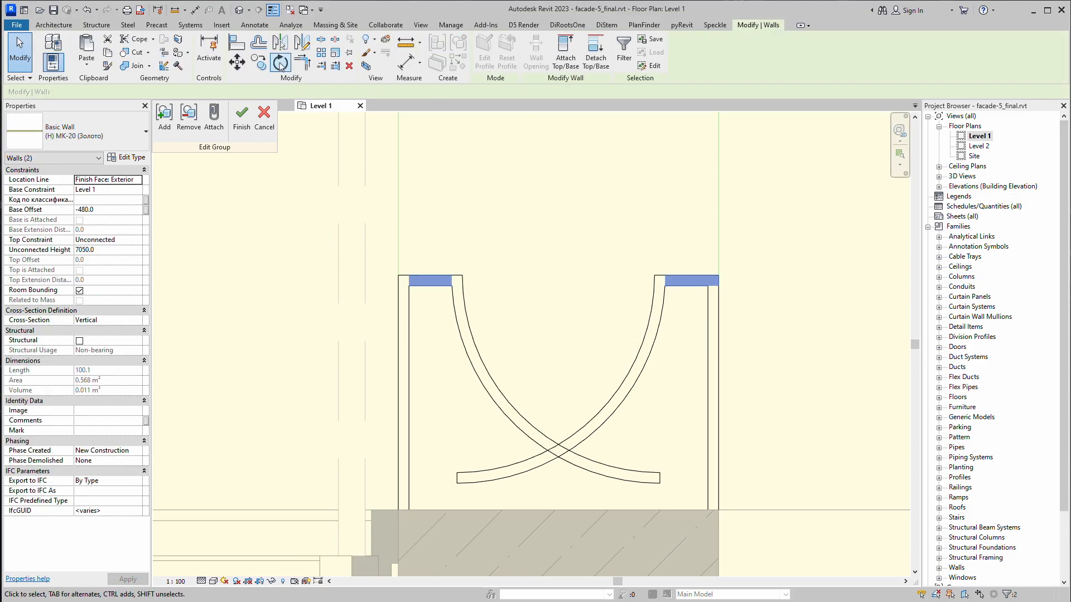
pyautogui.click(236, 63)
pyautogui.click(756, 275)
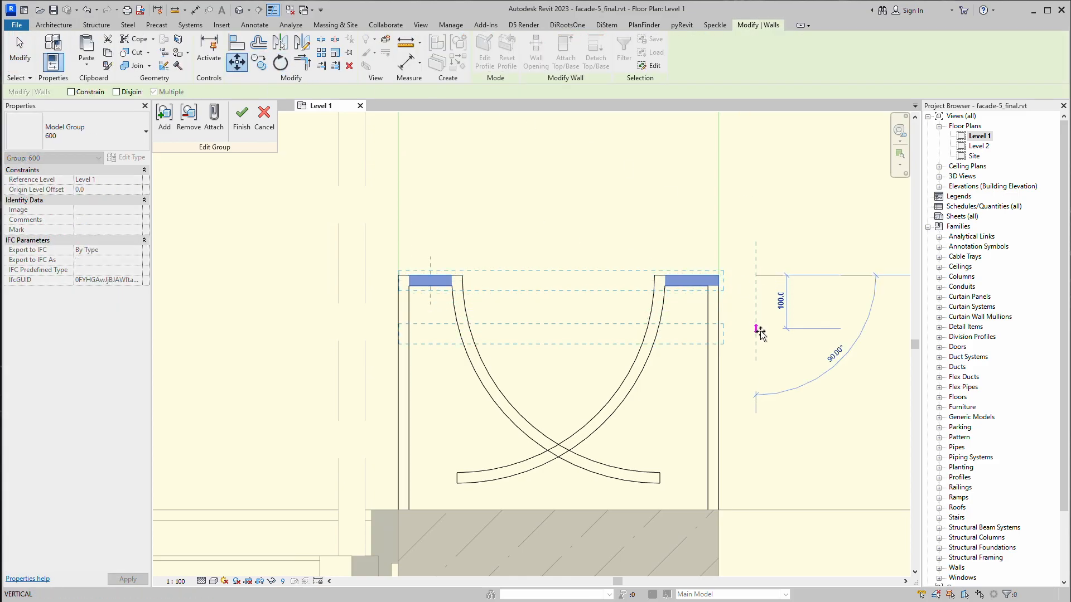
pyautogui.click(758, 405)
pyautogui.click(758, 404)
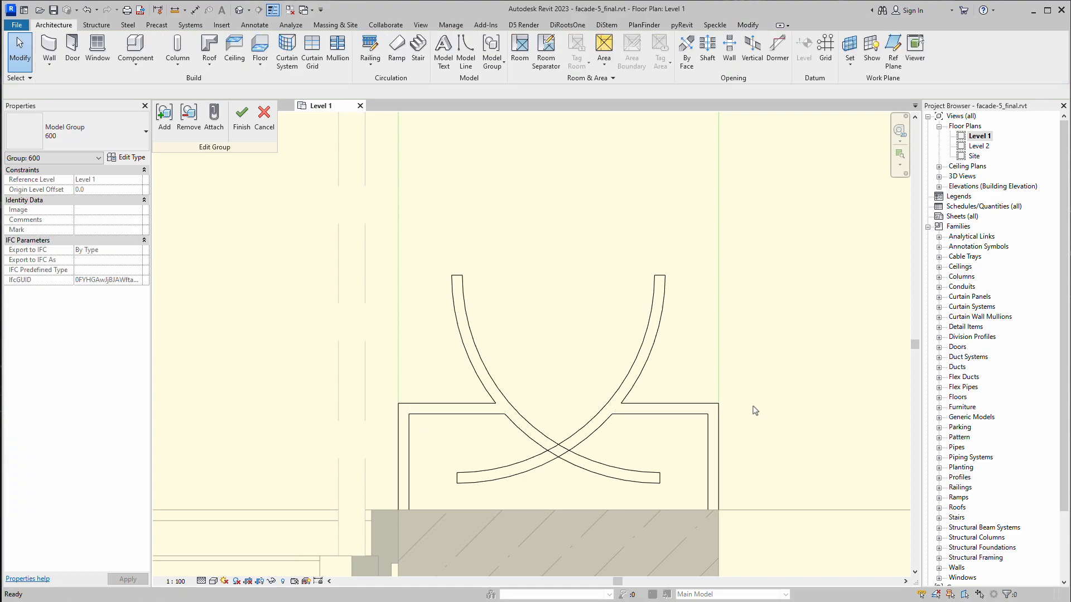
# Try to set the left-hand arc wall's radius to 600
pyautogui.click(558, 438)
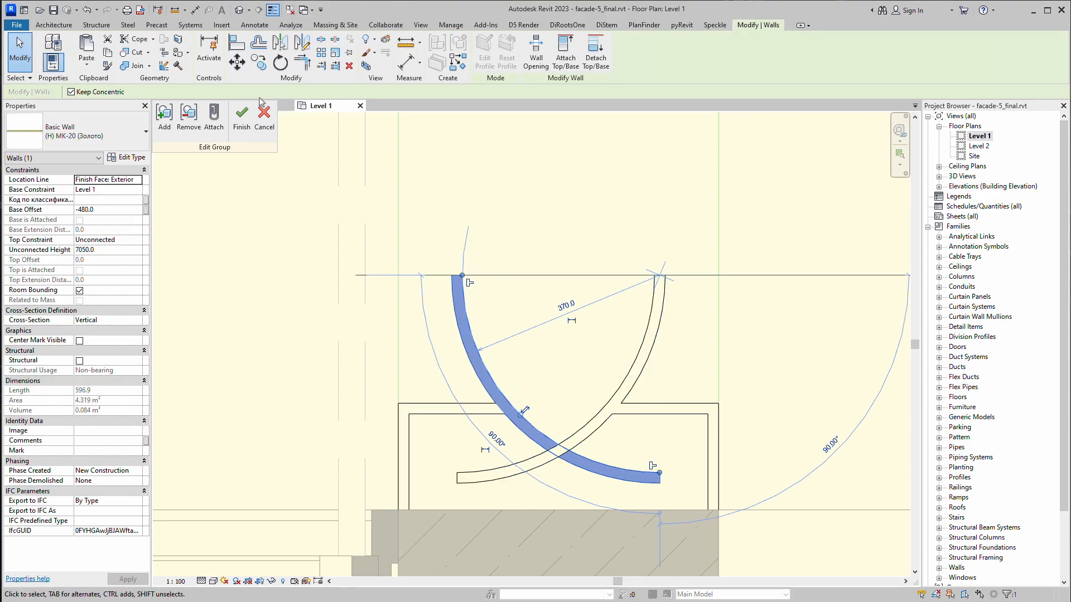
pyautogui.click(564, 306)
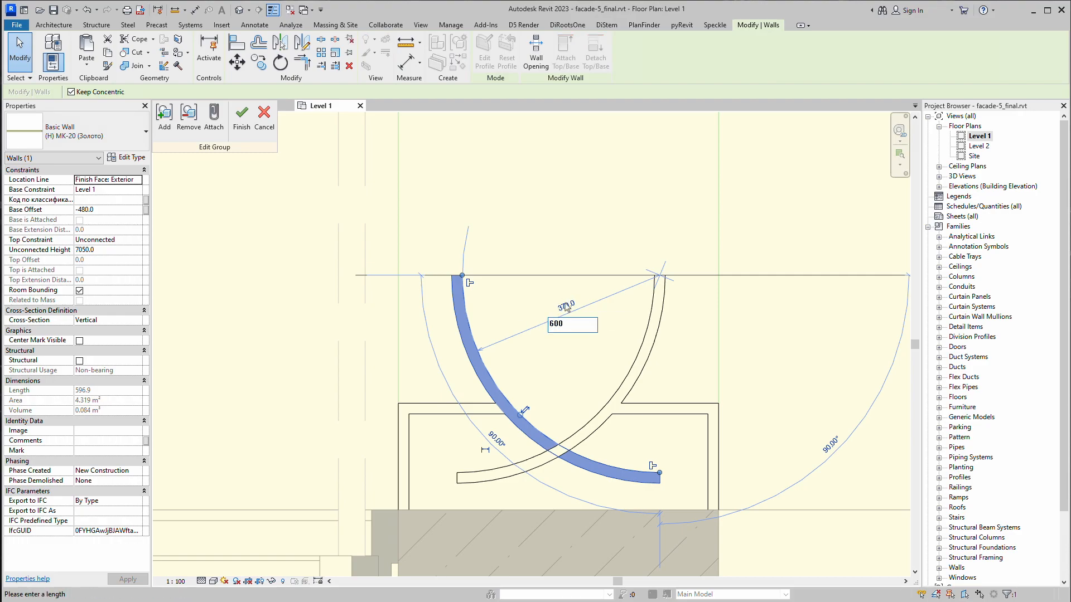
pyautogui.write('600')
pyautogui.press('Return')
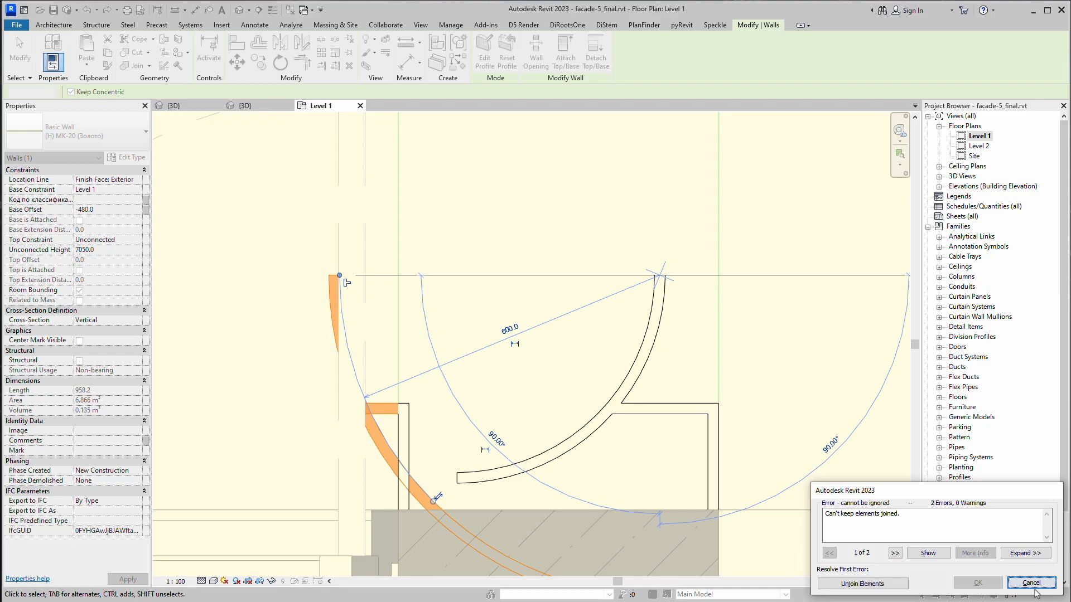
pyautogui.click(1031, 583)
# Set the radius of both crossing arc walls in the 600 group to 450
pyautogui.click(565, 307)
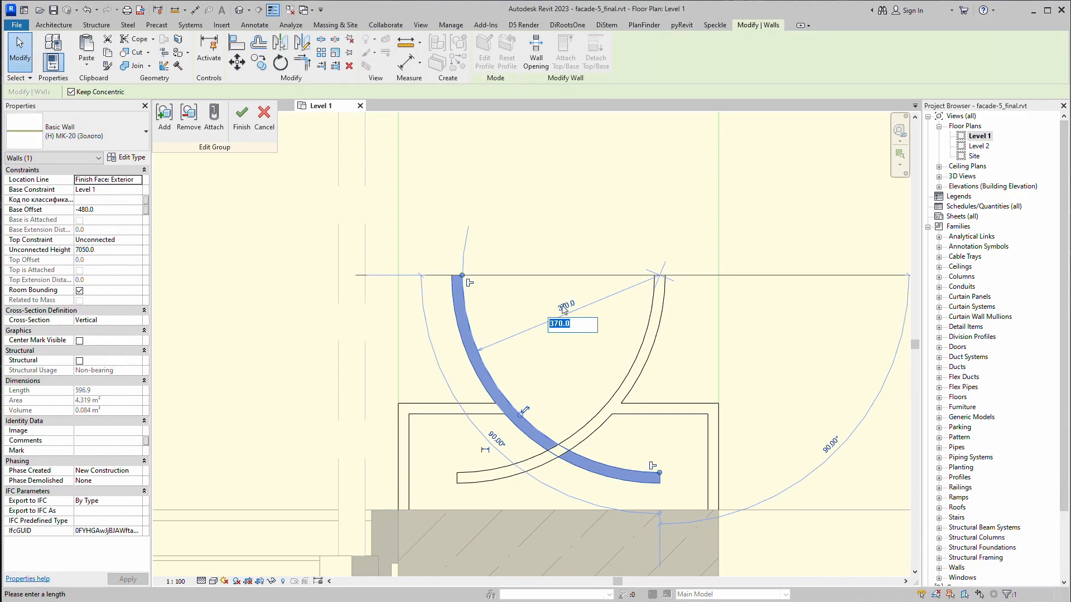
pyautogui.press('Return')
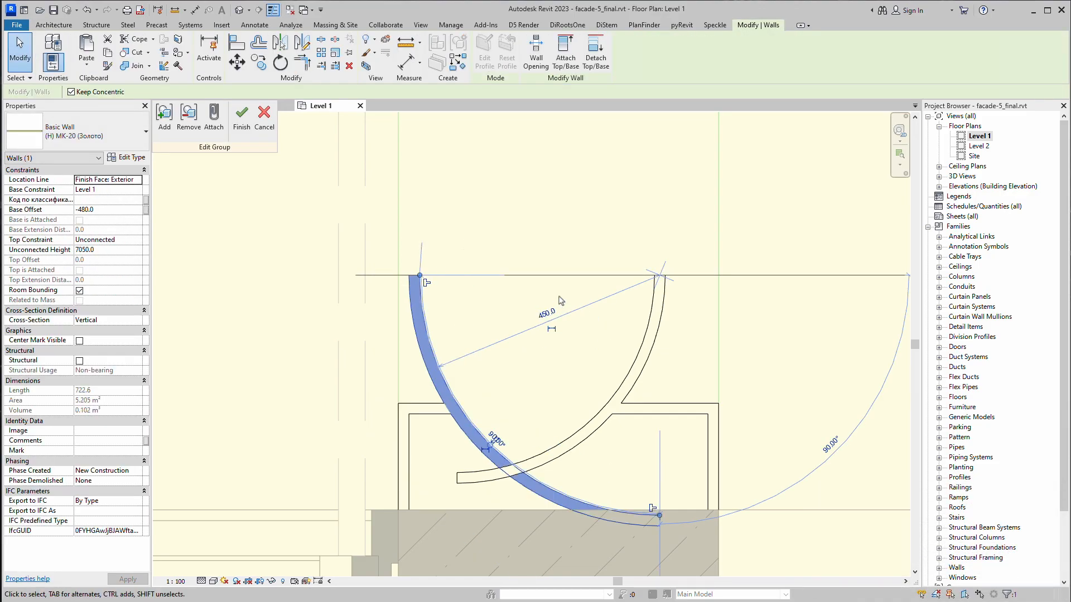
pyautogui.hotkey('ctrl', 'z')
pyautogui.click(549, 303)
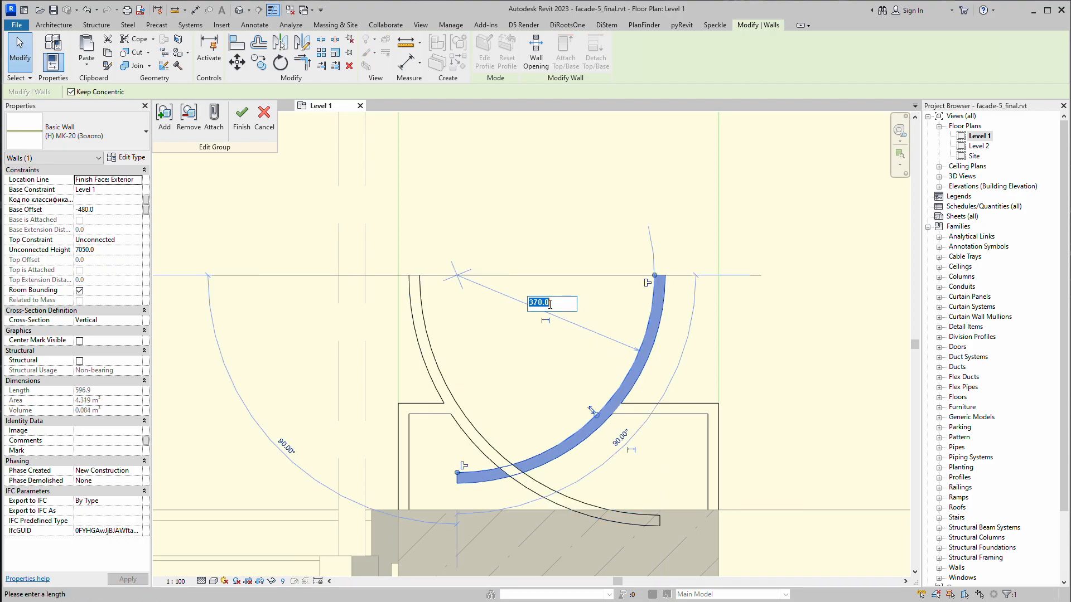
pyautogui.write('450')
pyautogui.press('Return')
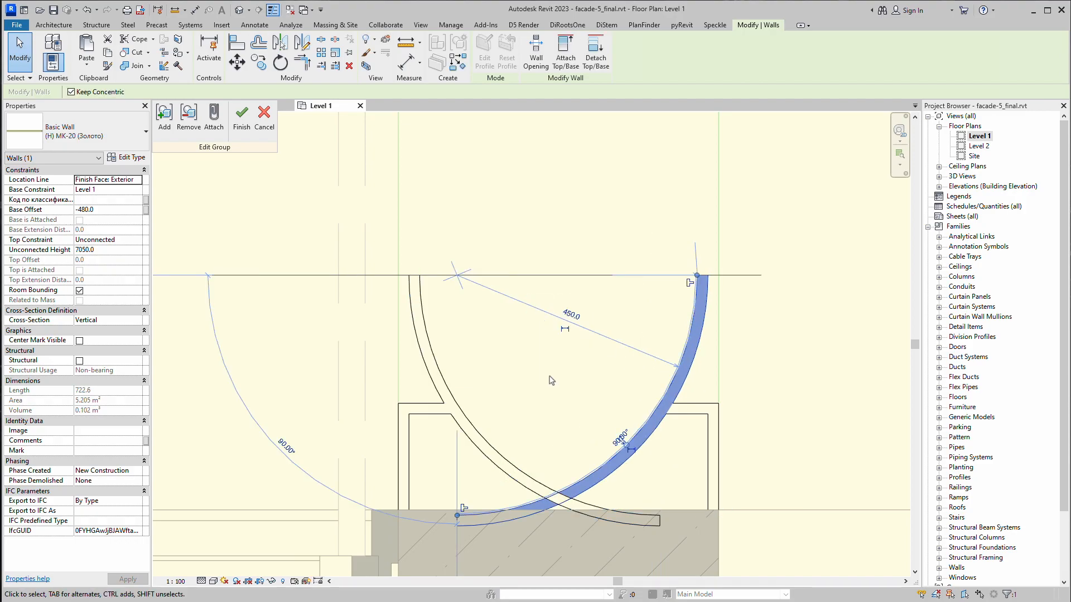
pyautogui.click(558, 361)
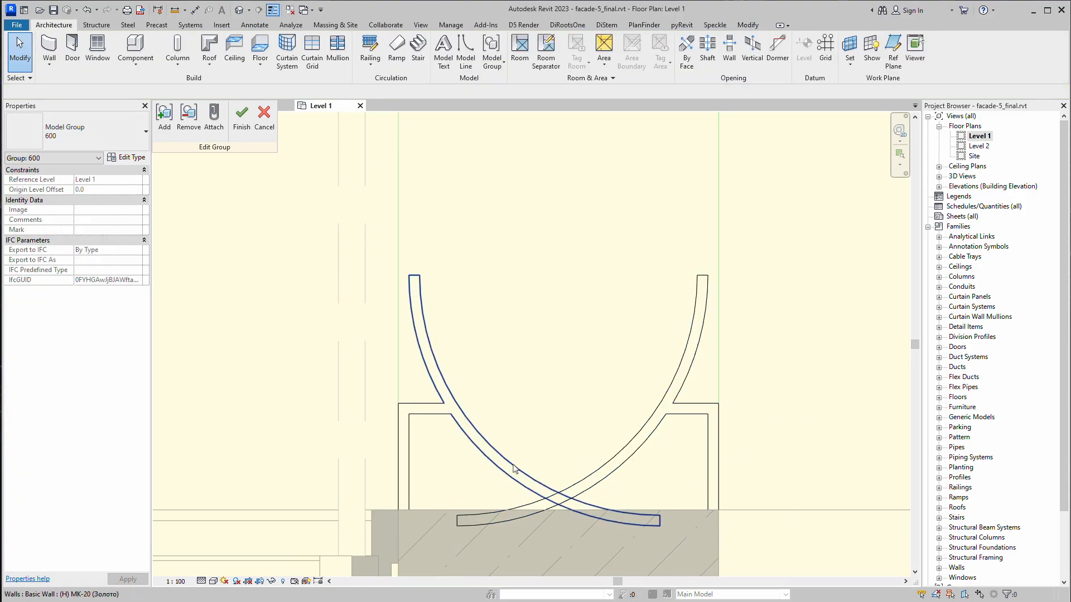
# Shorten the left arc wall to a length of about 168 starting at the cap wall, and delete the right arc wall
pyautogui.click(479, 444)
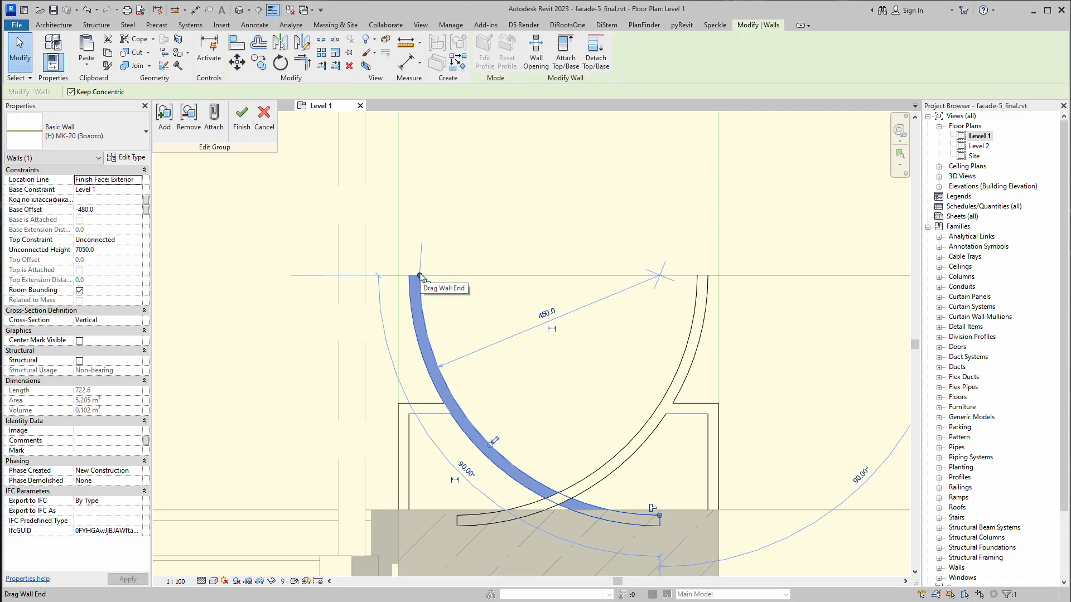
pyautogui.moveTo(422, 276); pyautogui.dragTo(446, 408)
pyautogui.click(520, 441)
# Mirror a copy of the shortened arc wall about the pier's vertical centreline to form the opposite side
pyautogui.press('o')
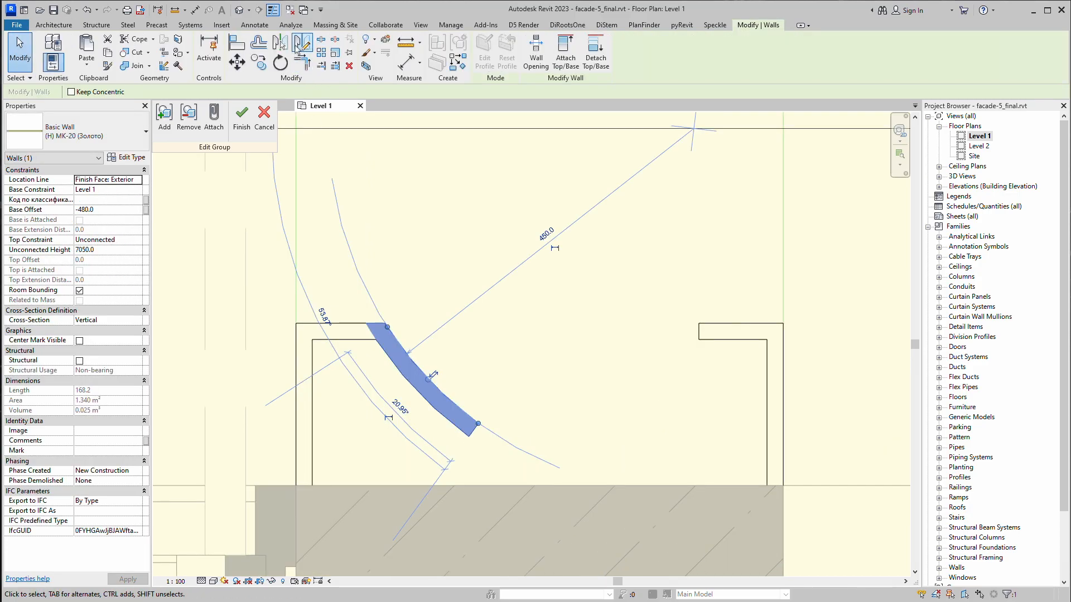
pyautogui.click(302, 43)
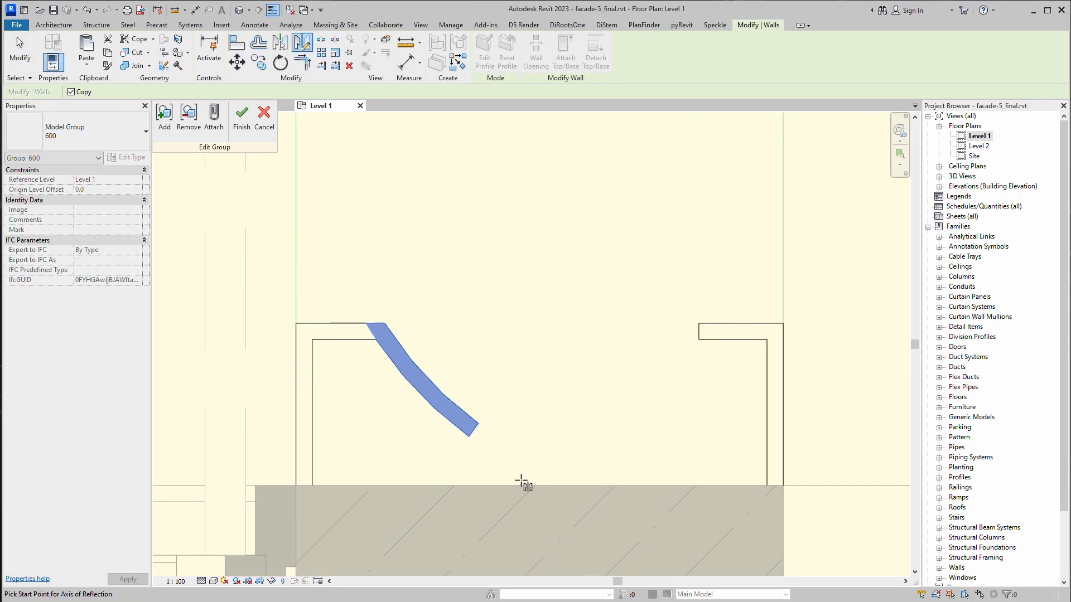
pyautogui.click(542, 485)
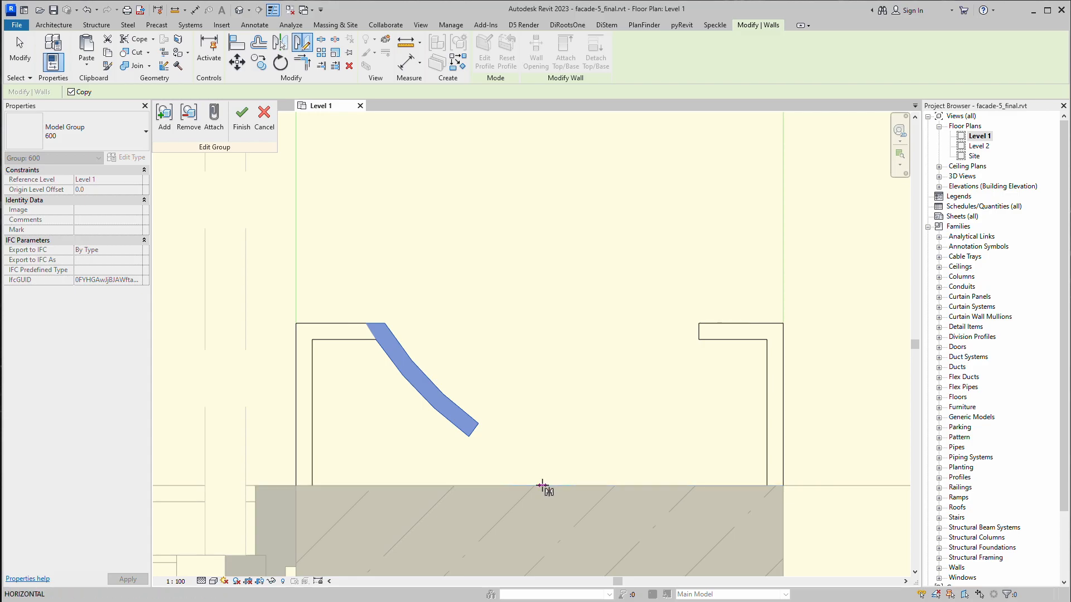
pyautogui.click(540, 384)
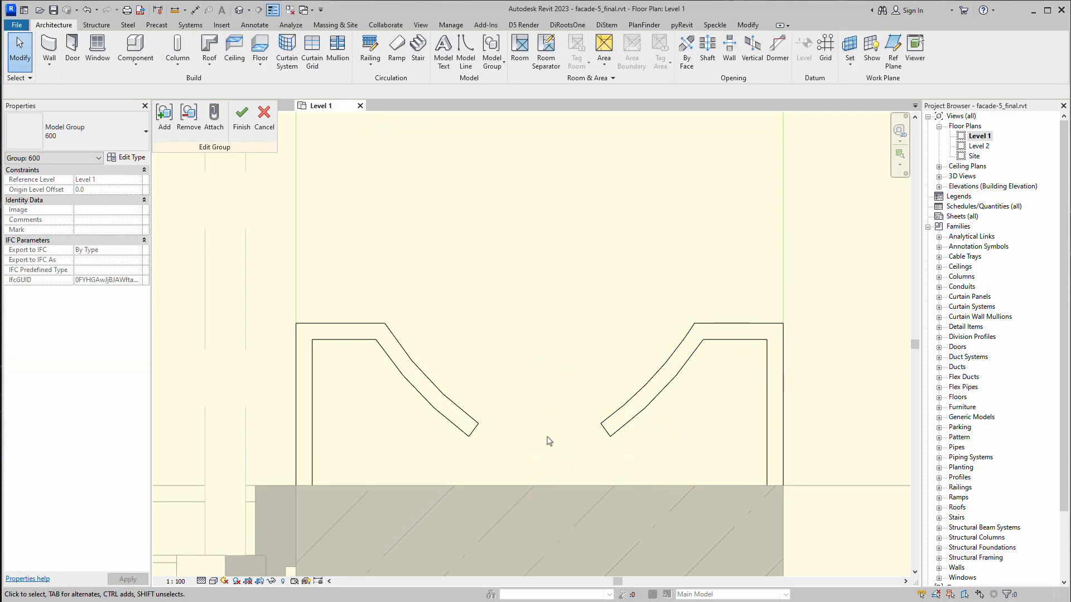
# Draw a straight wall joining the lower ends of both arc walls and finish editing the 600 group
pyautogui.click(623, 413)
pyautogui.click(457, 62)
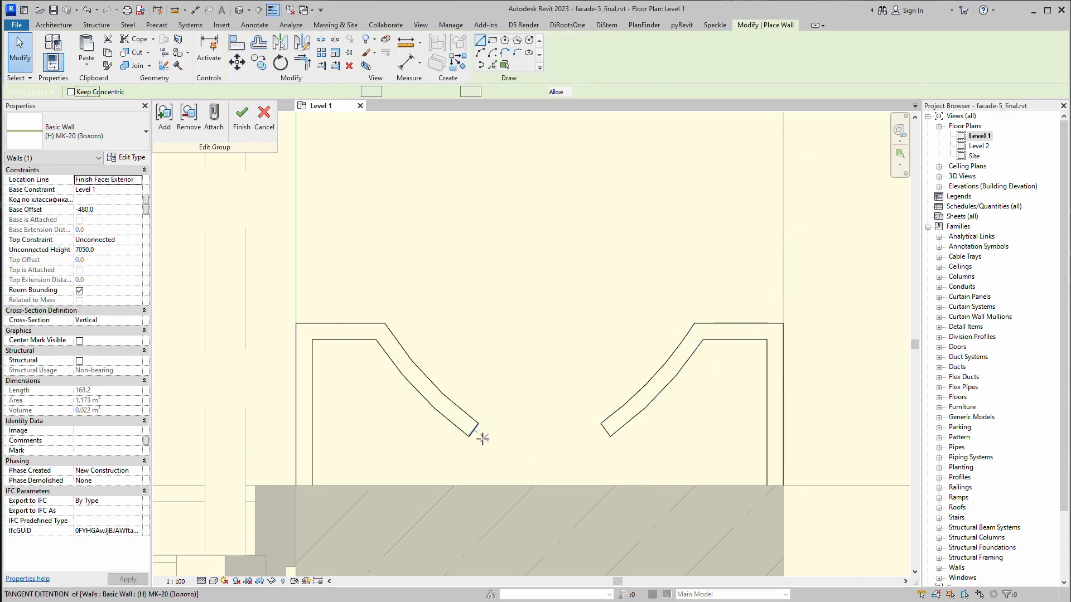
pyautogui.click(478, 424)
pyautogui.click(600, 424)
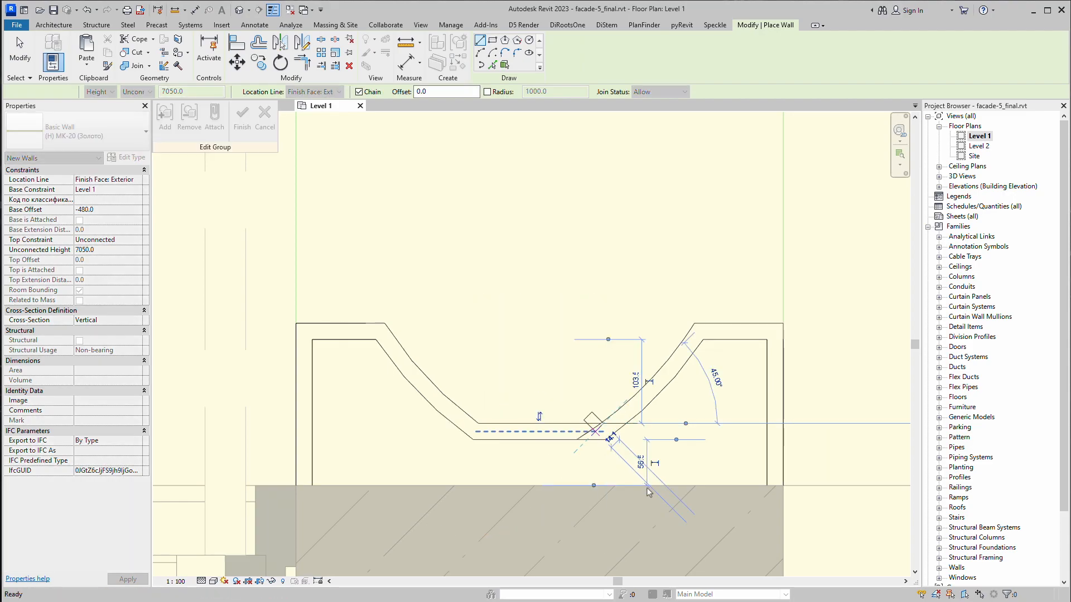
pyautogui.press('Escape')
pyautogui.press('Escape')
pyautogui.scroll(-2, 646, 419)
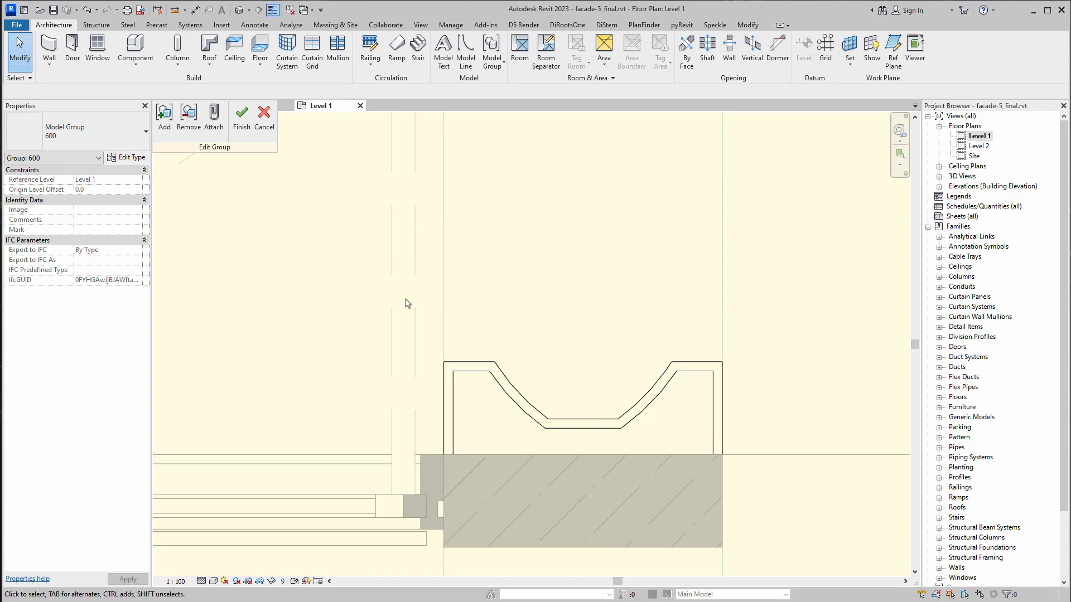
pyautogui.click(240, 120)
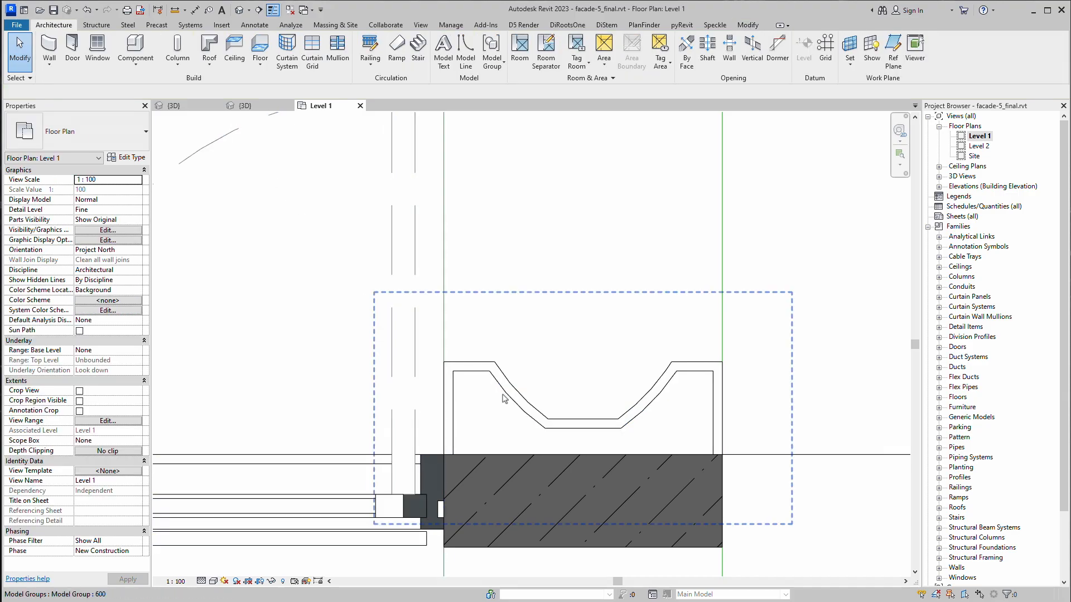
# Examine the other panel profiles drawn beside the Level 1 plan
pyautogui.click(504, 398)
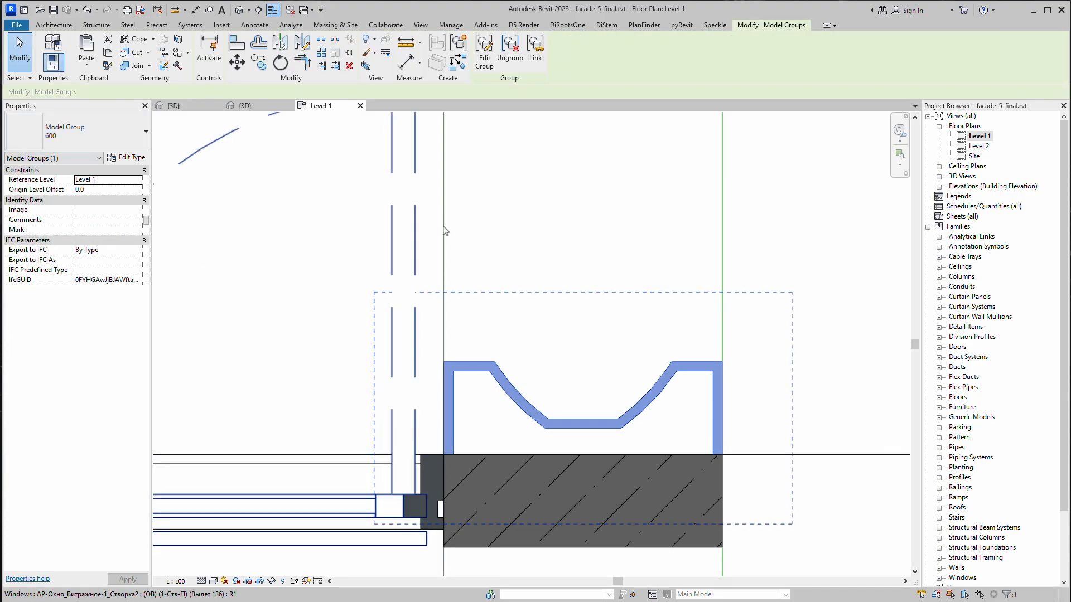
pyautogui.scroll(-8, 544, 259)
pyautogui.scroll(-1, 536, 258)
pyautogui.moveTo(359, 310); pyautogui.dragTo(652, 216, button='middle')
pyautogui.moveTo(387, 320); pyautogui.dragTo(781, 334, button='middle')
pyautogui.scroll(2, 527, 336)
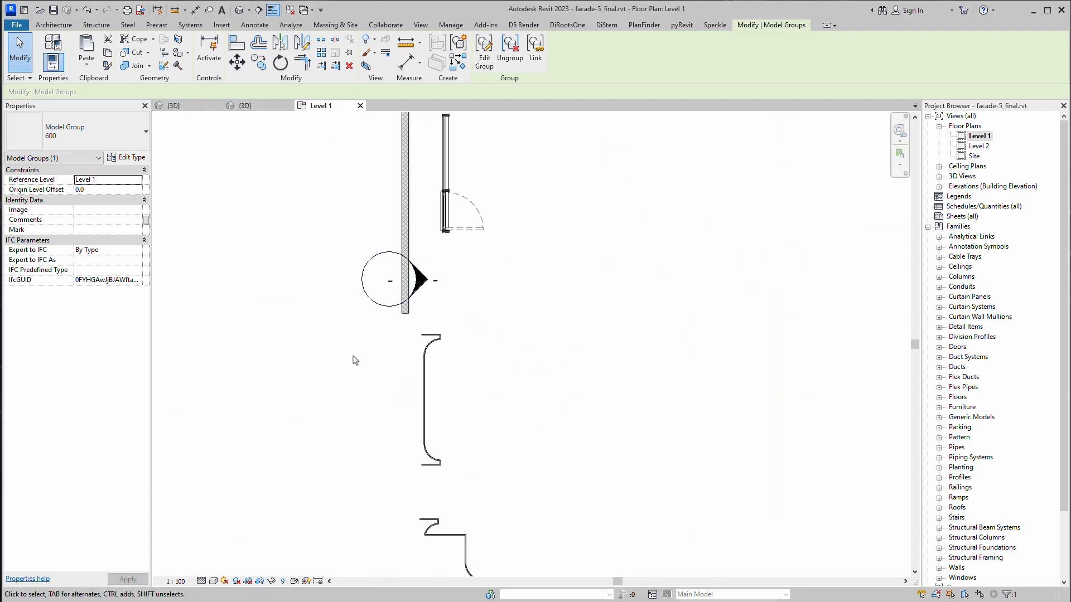
pyautogui.press('Escape')
pyautogui.scroll(-3, 419, 399)
pyautogui.moveTo(597, 384); pyautogui.dragTo(251, 437, button='middle')
pyautogui.moveTo(528, 323); pyautogui.dragTo(388, 391, button='middle')
pyautogui.scroll(6, 593, 289)
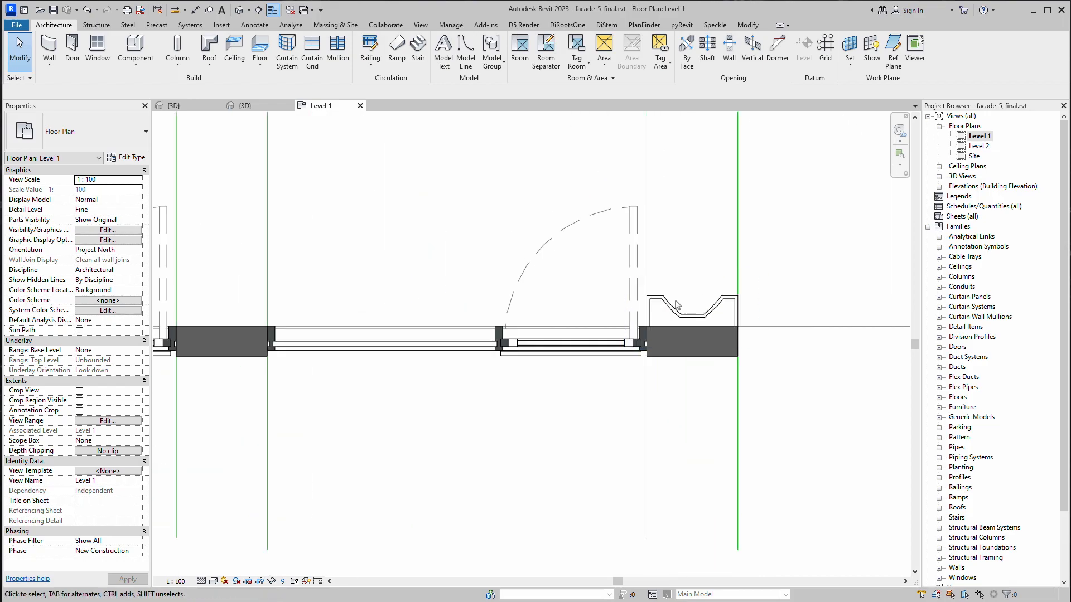
# Copy the 600 group from pier to pier along the upper facade, reaching the pier nearest the glazed corner
pyautogui.click(677, 318)
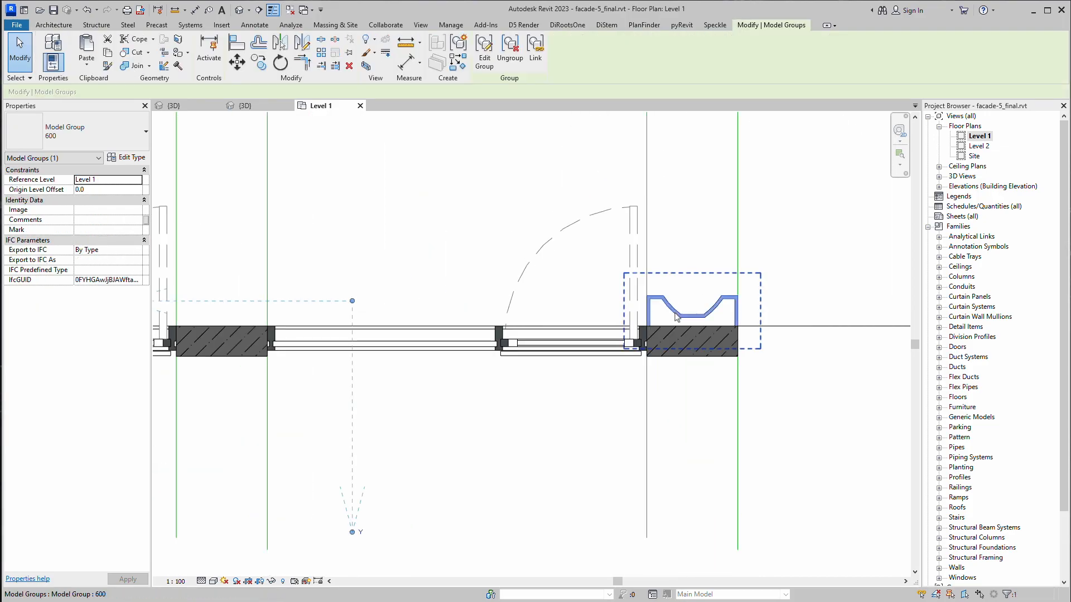
pyautogui.click(259, 70)
pyautogui.click(738, 232)
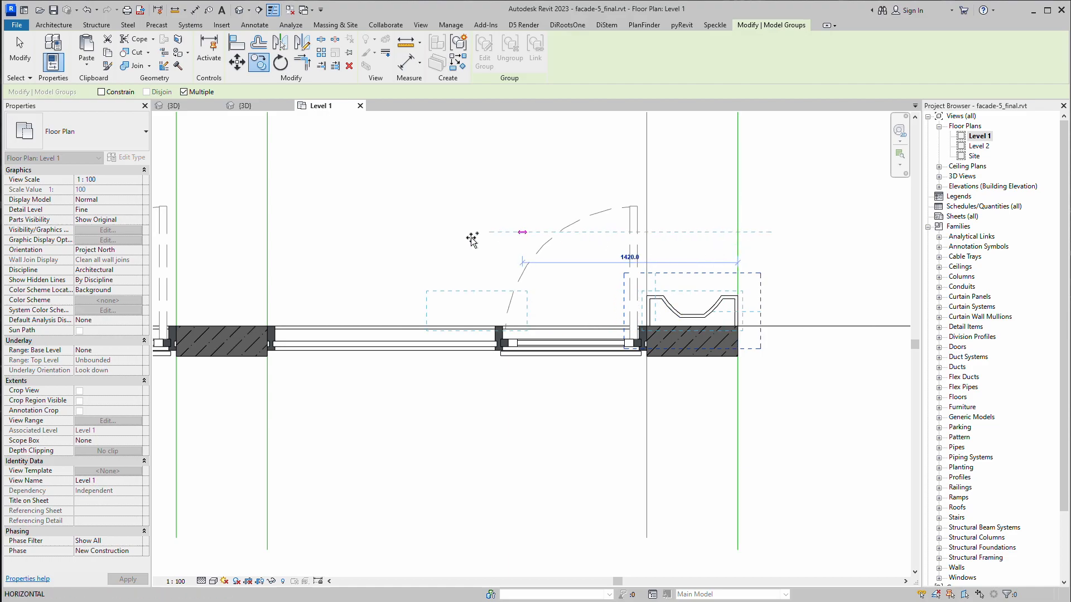
pyautogui.scroll(-2, 268, 239)
pyautogui.scroll(2, 300, 258)
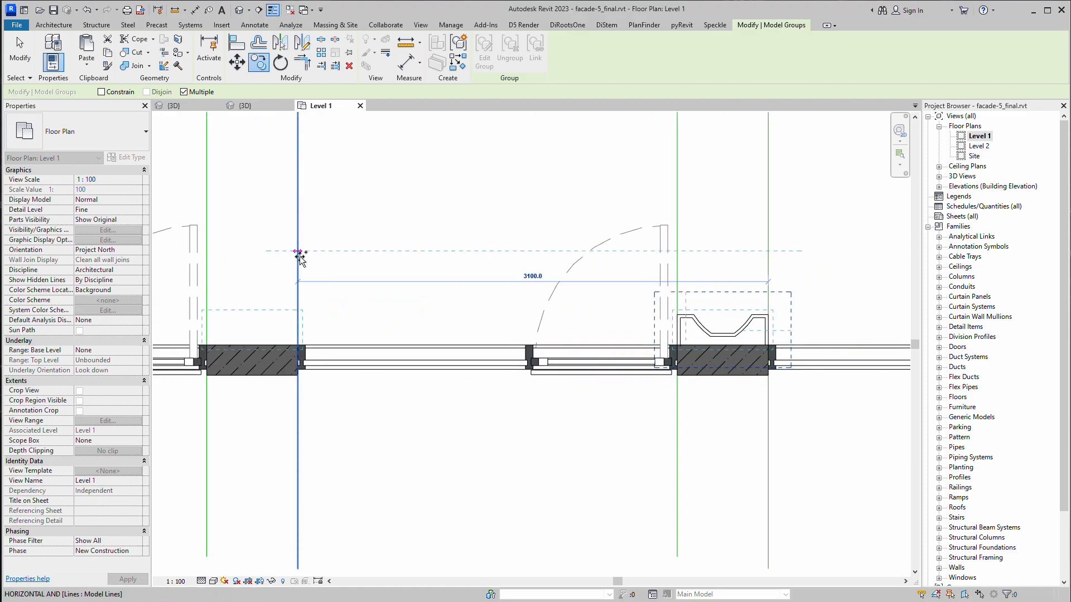
pyautogui.moveTo(299, 254); pyautogui.dragTo(356, 243, button='middle')
pyautogui.click(356, 244)
pyautogui.moveTo(198, 304); pyautogui.dragTo(686, 299, button='middle')
pyautogui.moveTo(549, 274); pyautogui.dragTo(287, 266, button='middle')
pyautogui.press('Escape')
# Mirror a copy of the 600 group across the glazed corner's diagonal onto the first pier of the left facade
pyautogui.scroll(-2, 296, 191)
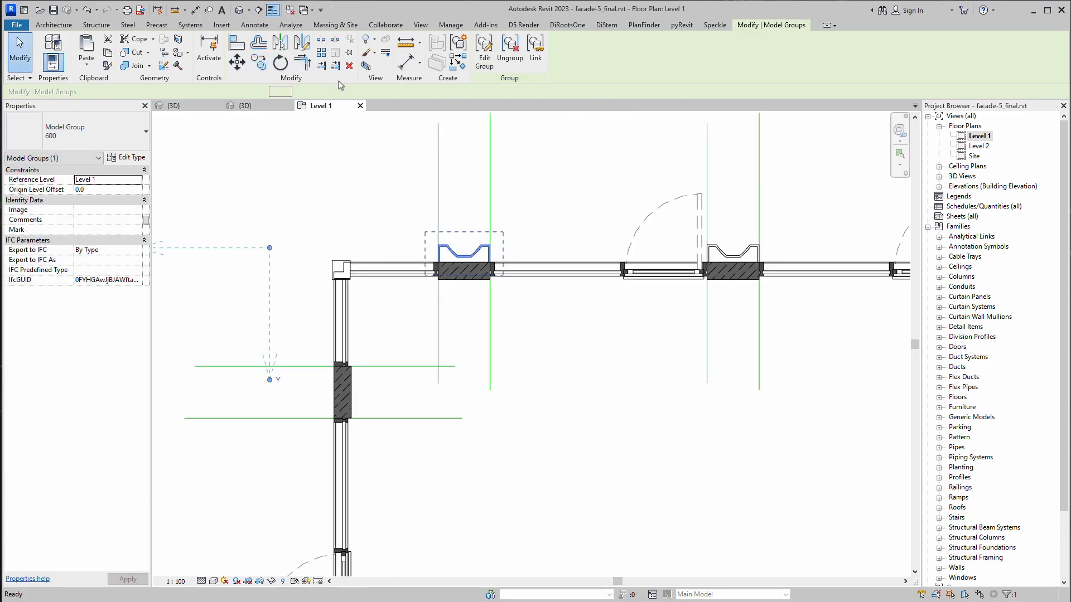
pyautogui.press('m')
pyautogui.press('v')
pyautogui.scroll(2, 346, 279)
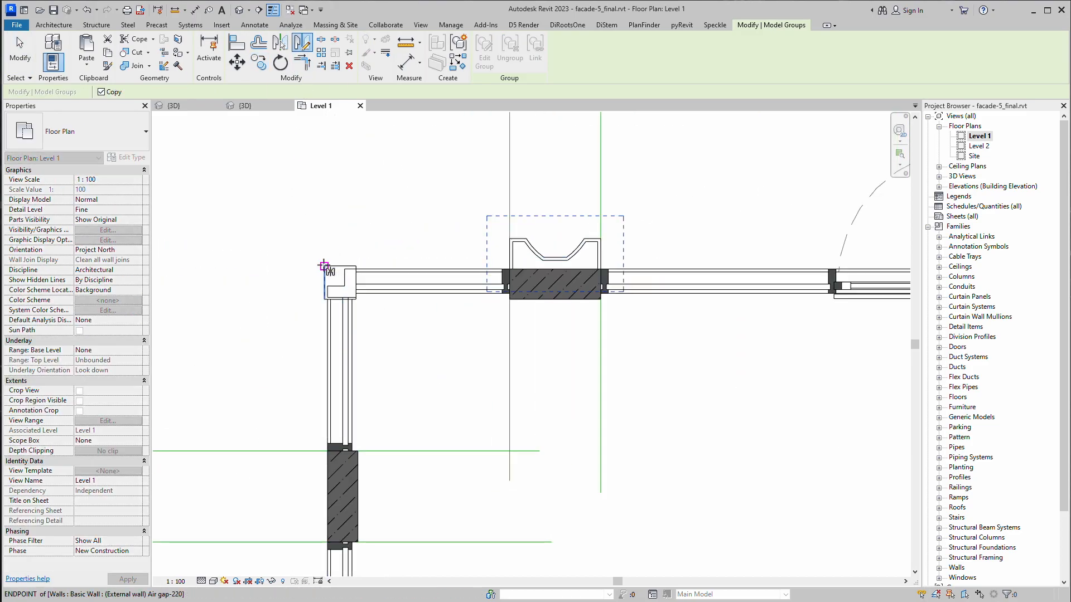
pyautogui.click(456, 397)
pyautogui.moveTo(295, 534); pyautogui.dragTo(392, 325, button='middle')
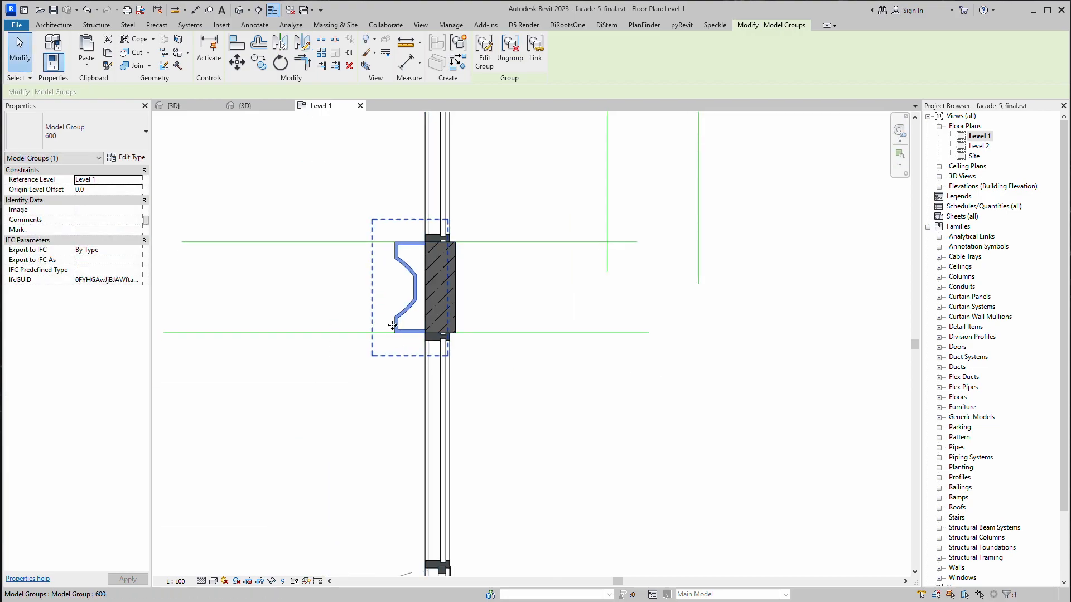
# Copy the mirrored 600 group down the left facade onto each remaining pier
pyautogui.click(256, 69)
pyautogui.click(349, 251)
pyautogui.scroll(-3, 340, 346)
pyautogui.scroll(2, 383, 255)
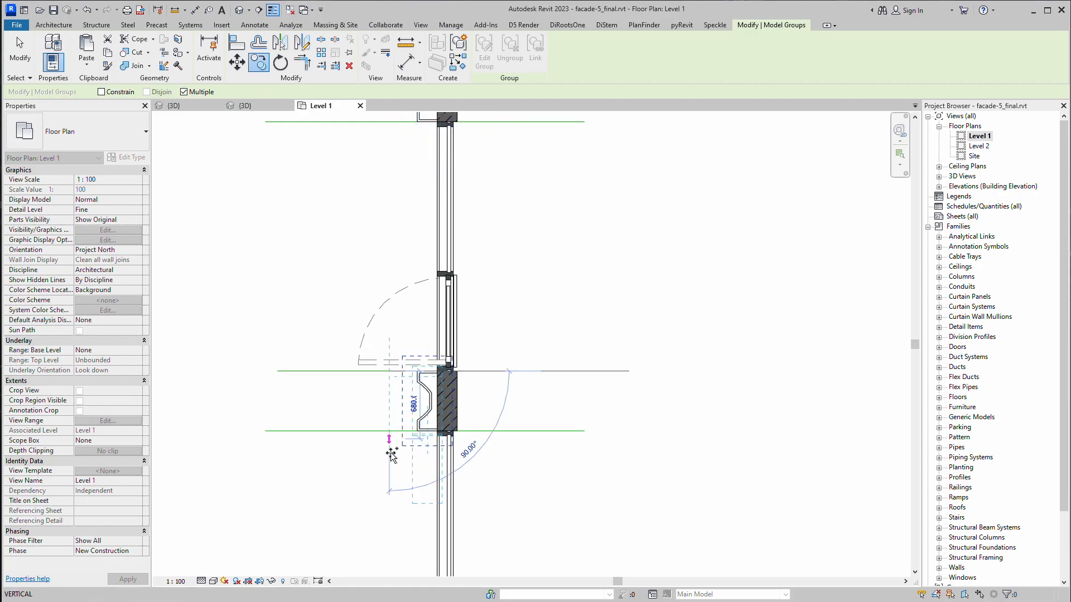
pyautogui.moveTo(382, 379); pyautogui.dragTo(406, 389, button='middle')
pyautogui.click(412, 381)
pyautogui.moveTo(435, 486); pyautogui.dragTo(474, 124, button='middle')
pyautogui.click(456, 334)
pyautogui.press('Escape')
pyautogui.press('Escape')
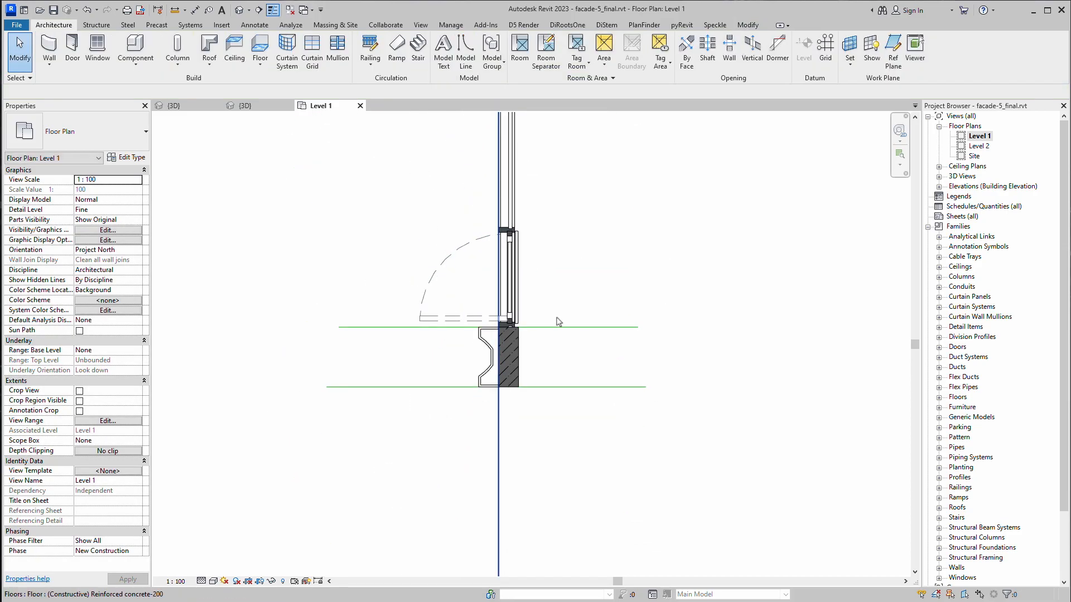
# Open the 600 group on the upper facade's end pier for editing in the 3D view
pyautogui.click(261, 105)
pyautogui.scroll(-2, 463, 318)
pyautogui.keyDown('shift'); pyautogui.moveTo(505, 423); pyautogui.dragTo(433, 420, button='middle'); pyautogui.keyUp('shift')
pyautogui.moveTo(432, 420); pyautogui.dragTo(581, 294, button='middle')
pyautogui.scroll(4, 397, 246)
pyautogui.keyDown('shift'); pyautogui.moveTo(484, 468); pyautogui.dragTo(504, 446, button='middle'); pyautogui.keyUp('shift')
pyautogui.keyDown('shift'); pyautogui.moveTo(437, 473); pyautogui.dragTo(410, 441, button='middle'); pyautogui.keyUp('shift')
pyautogui.keyDown('shift'); pyautogui.moveTo(404, 367); pyautogui.dragTo(293, 314, button='middle'); pyautogui.keyUp('shift')
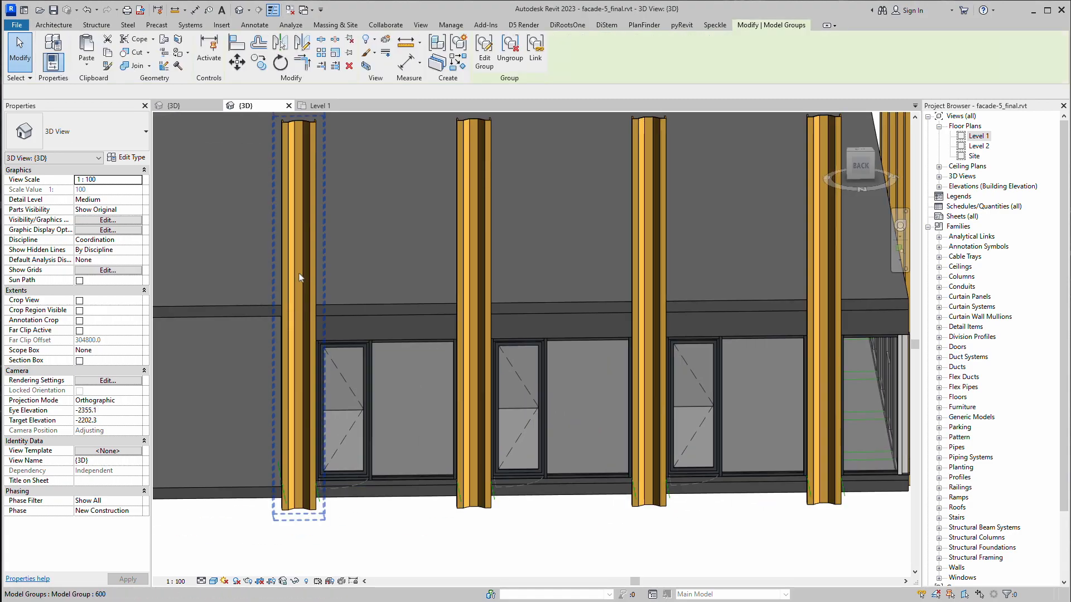
pyautogui.click(293, 313)
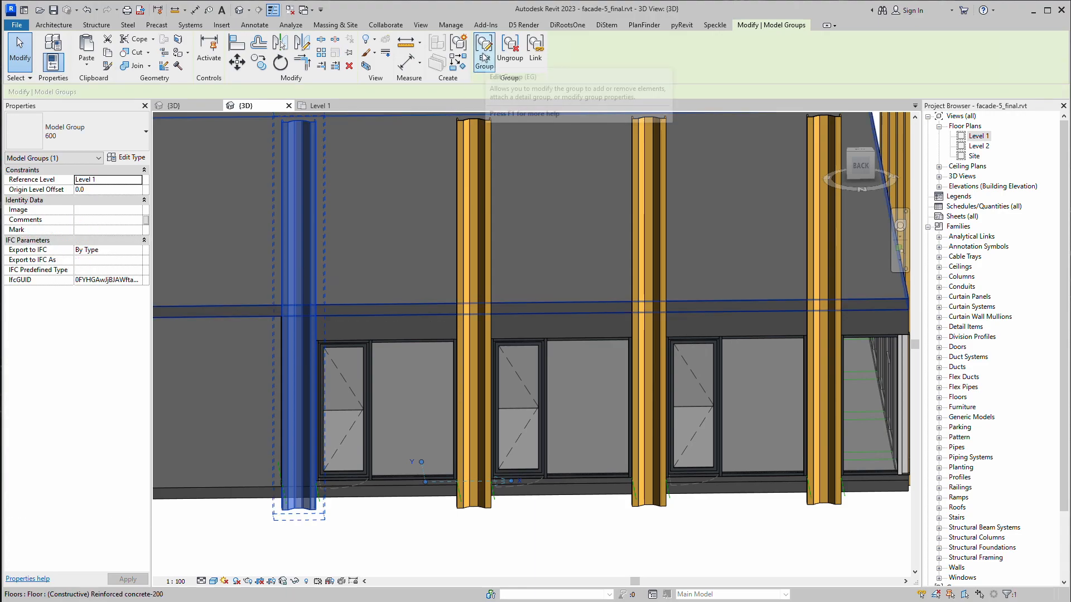
pyautogui.click(483, 61)
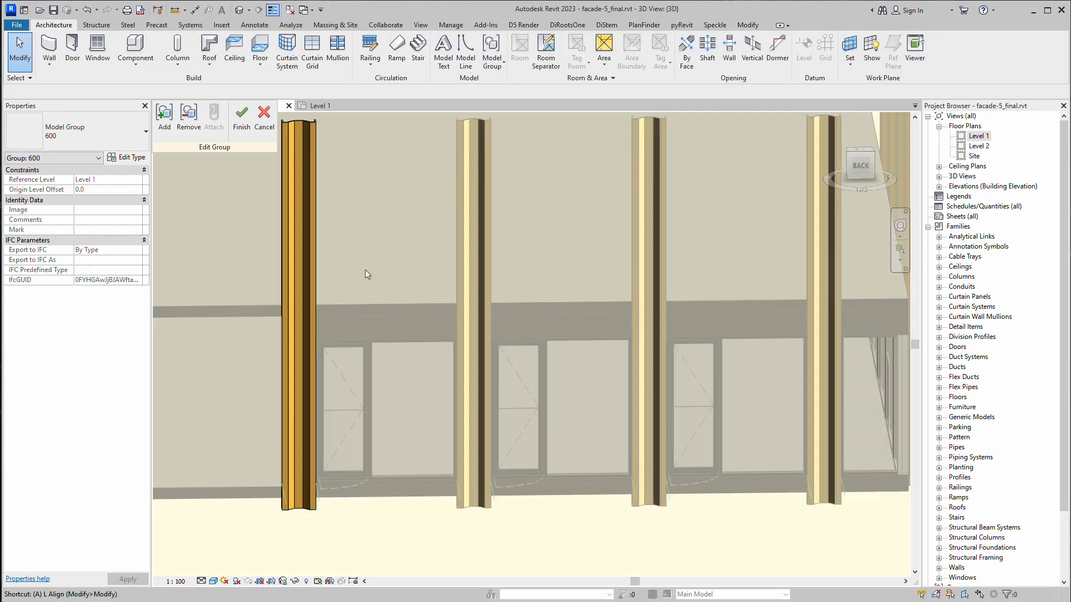
# Align the bottom edges of the 600 group's walls to the underside of the lower floor slab
pyautogui.press('a')
pyautogui.press('l')
pyautogui.scroll(3, 270, 527)
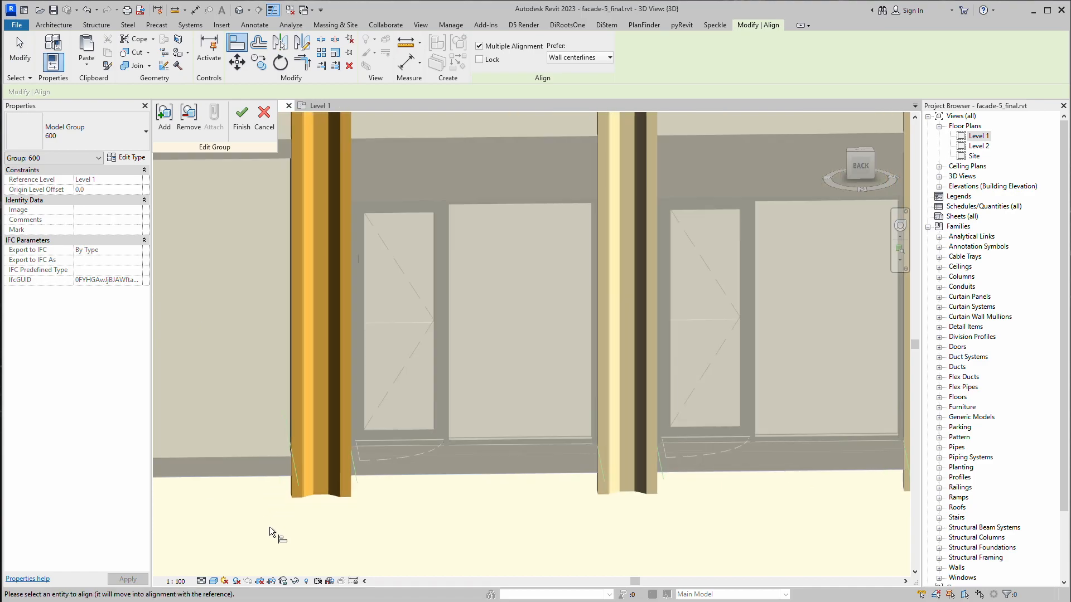
pyautogui.scroll(2, 290, 490)
pyautogui.keyDown('shift'); pyautogui.moveTo(304, 515); pyautogui.dragTo(456, 366, button='middle'); pyautogui.keyUp('shift')
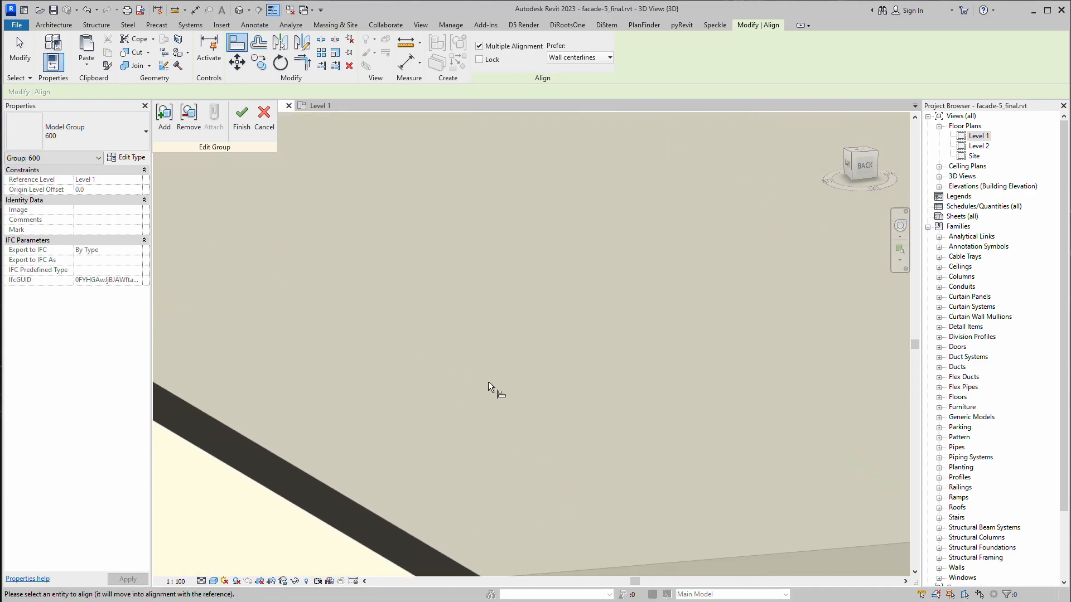
pyautogui.scroll(-3, 485, 369)
pyautogui.moveTo(652, 435); pyautogui.dragTo(492, 360, button='middle')
pyautogui.scroll(5, 533, 390)
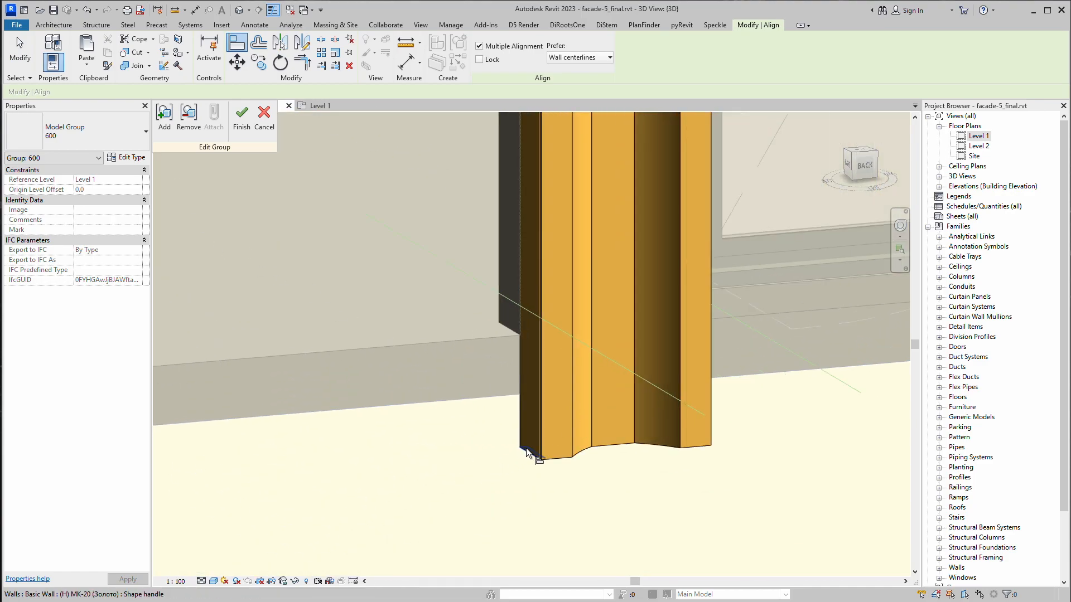
pyautogui.click(579, 448)
pyautogui.click(609, 444)
pyautogui.click(654, 444)
pyautogui.click(697, 444)
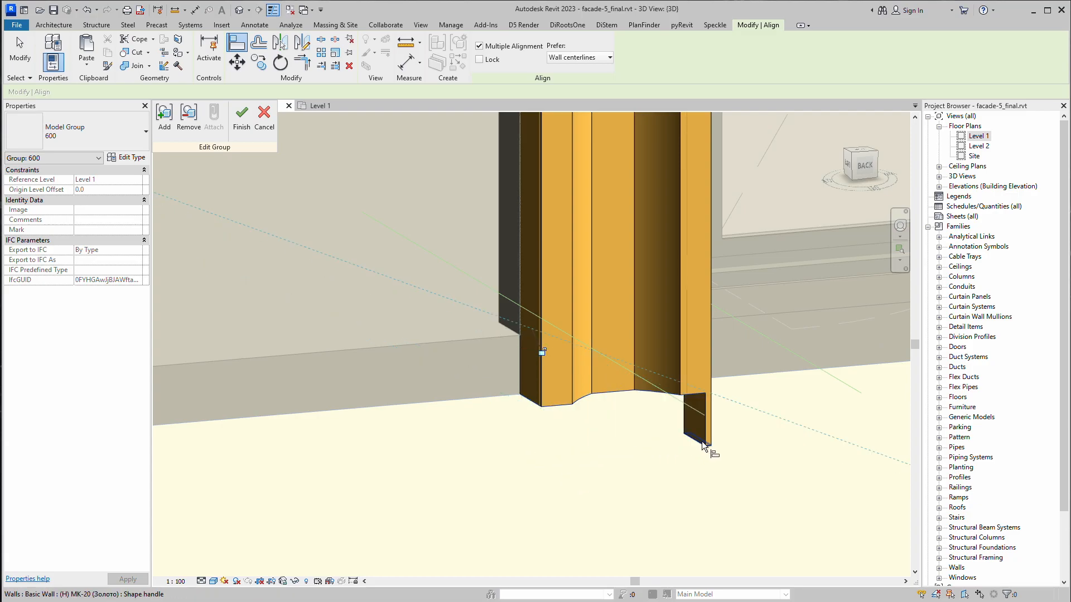
# Align the top edges of the 600 group's walls to the top of the upper floor slab and finish the group edit
pyautogui.scroll(-3, 674, 450)
pyautogui.moveTo(673, 450); pyautogui.dragTo(522, 525, button='middle')
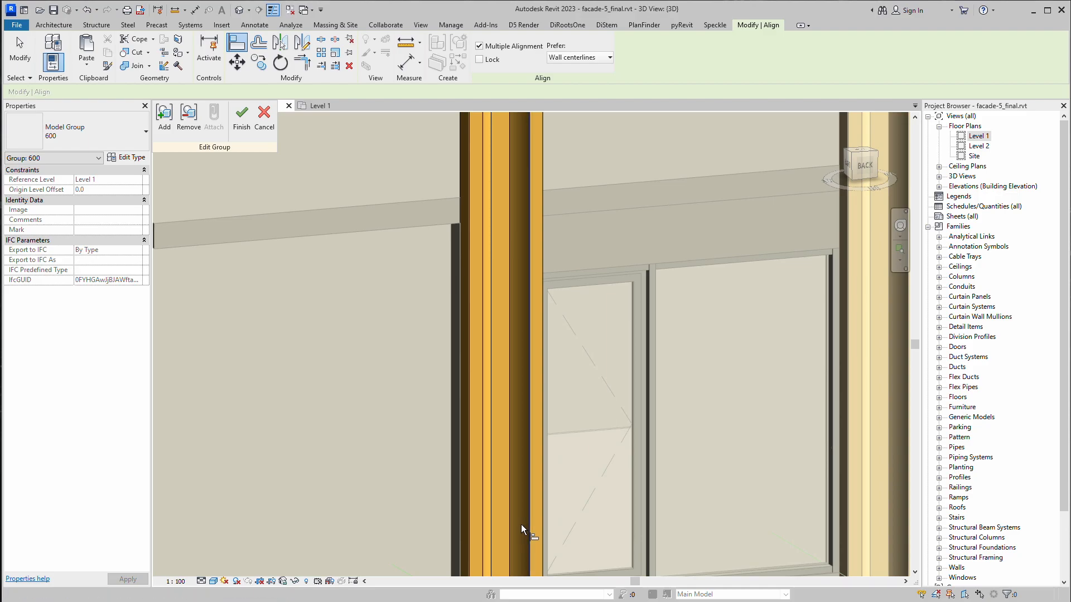
pyautogui.scroll(-3, 375, 440)
pyautogui.scroll(3, 378, 342)
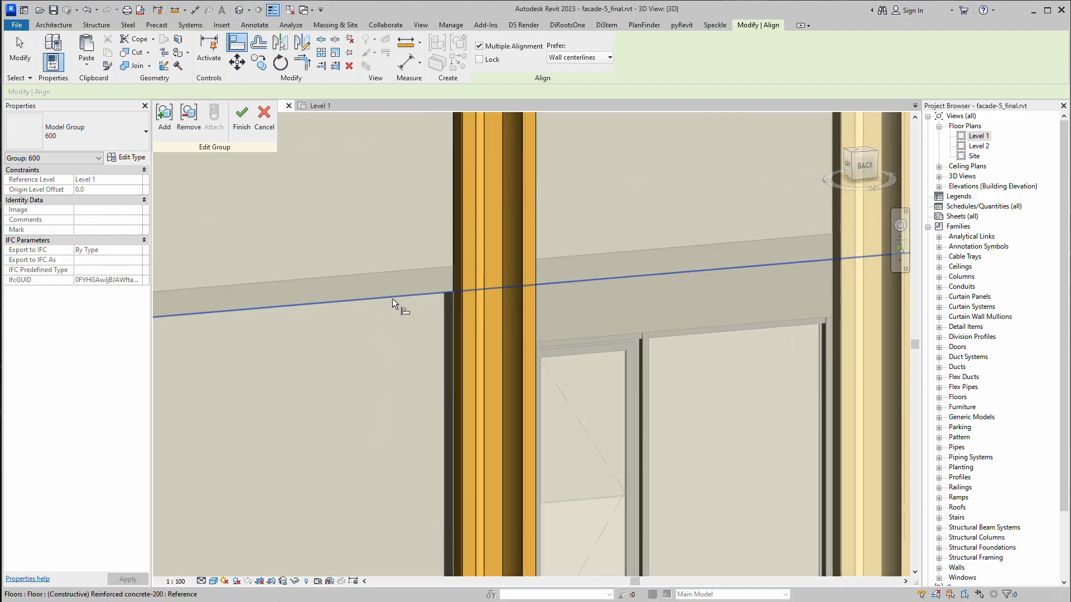
pyautogui.click(400, 259)
pyautogui.scroll(-3, 400, 258)
pyautogui.moveTo(414, 241); pyautogui.dragTo(386, 437, button='middle')
pyautogui.scroll(2, 417, 304)
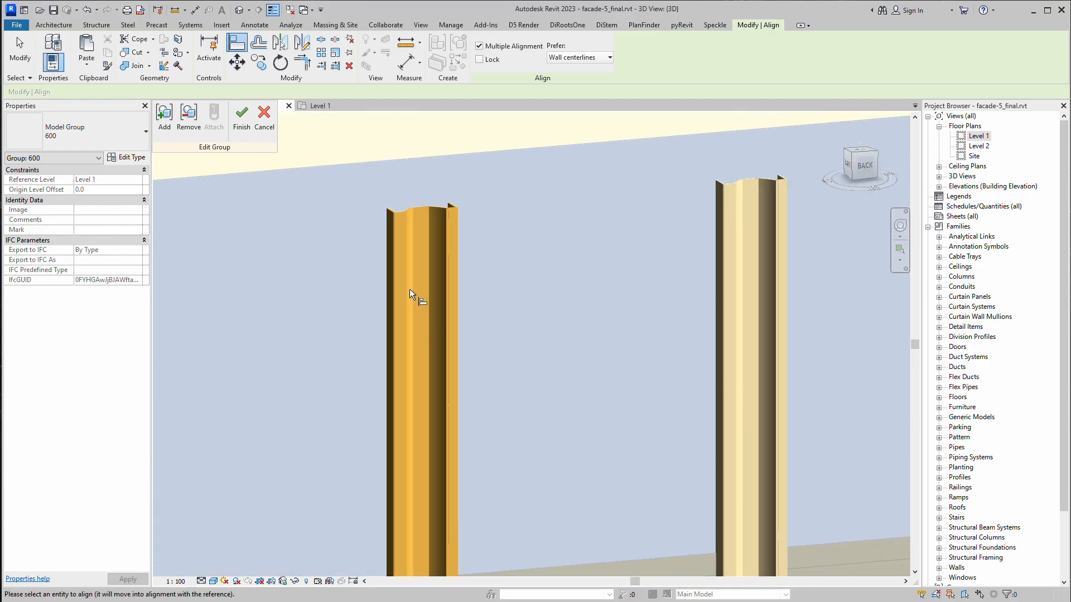
pyautogui.scroll(2, 392, 219)
pyautogui.click(389, 226)
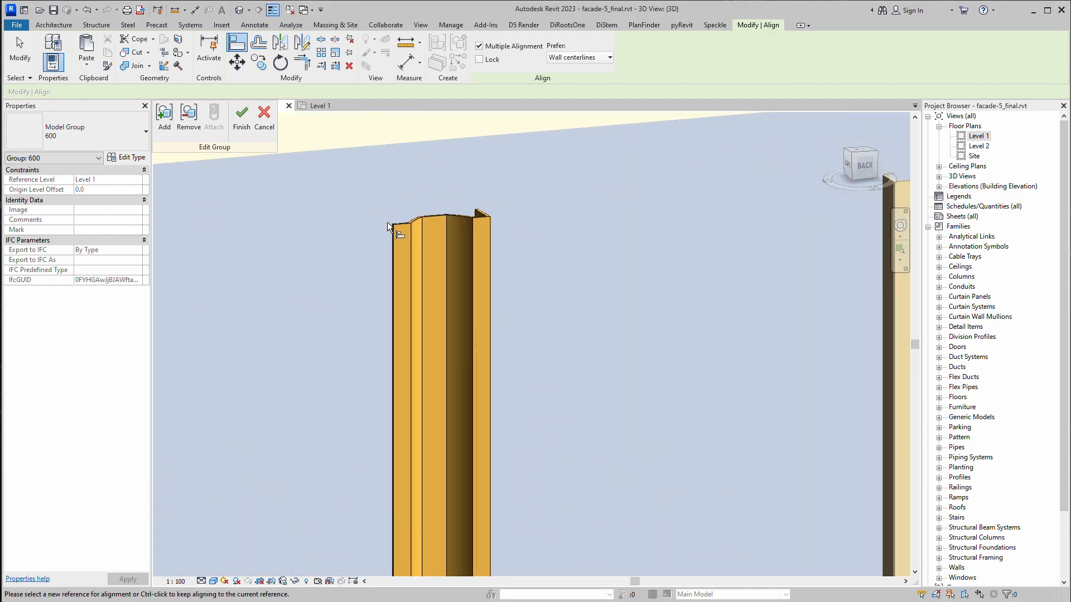
pyautogui.click(396, 222)
pyautogui.click(414, 217)
pyautogui.click(423, 217)
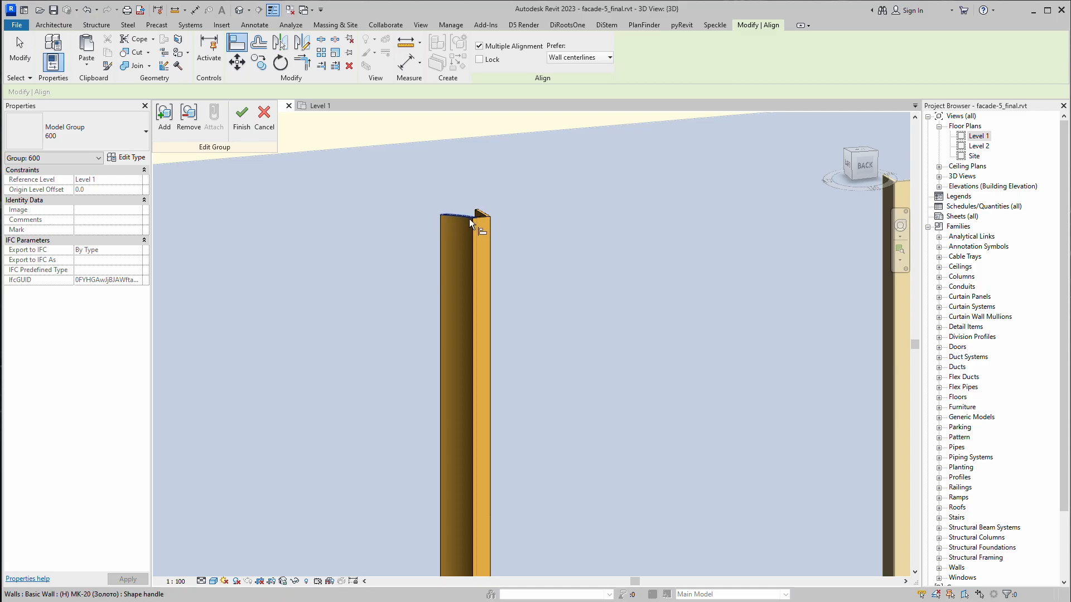
pyautogui.click(470, 220)
pyautogui.click(482, 211)
pyautogui.scroll(-3, 483, 208)
pyautogui.moveTo(456, 286); pyautogui.dragTo(360, 124, button='middle')
pyautogui.press('Escape')
pyautogui.press('Escape')
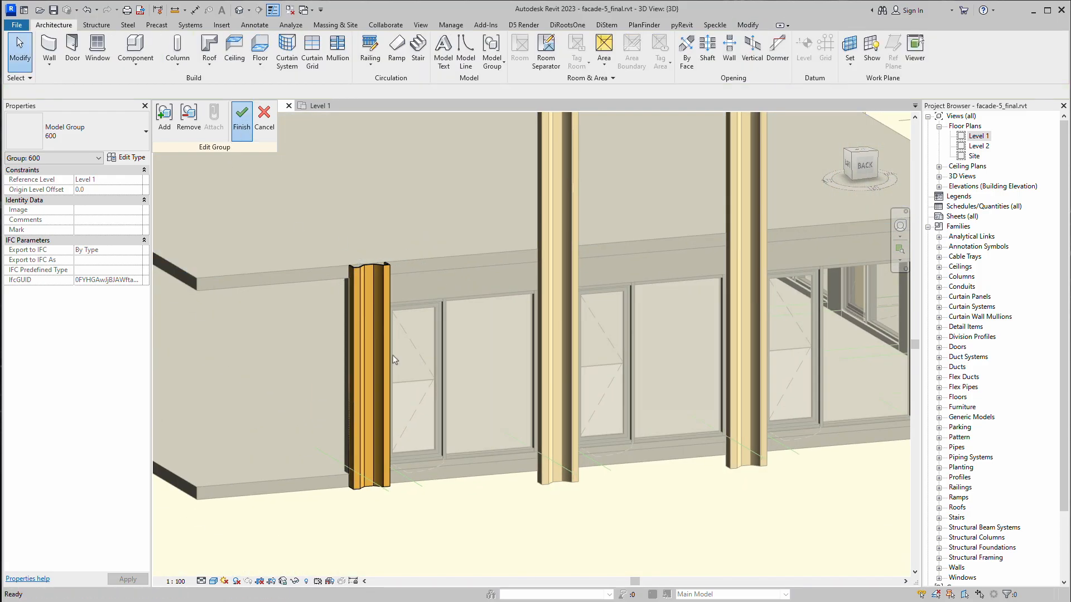
pyautogui.press('f')
pyautogui.press('g')
# Examine the 600 panels against the floor slabs on both facades from several 3D angles
pyautogui.scroll(-2, 540, 341)
pyautogui.click(608, 454)
pyautogui.keyDown('shift'); pyautogui.moveTo(523, 400); pyautogui.dragTo(748, 356, button='middle'); pyautogui.keyUp('shift')
pyautogui.scroll(-1, 429, 317)
pyautogui.scroll(2, 344, 245)
pyautogui.scroll(3, 344, 244)
pyautogui.moveTo(424, 315); pyautogui.dragTo(433, 338, button='middle')
pyautogui.scroll(-4, 402, 413)
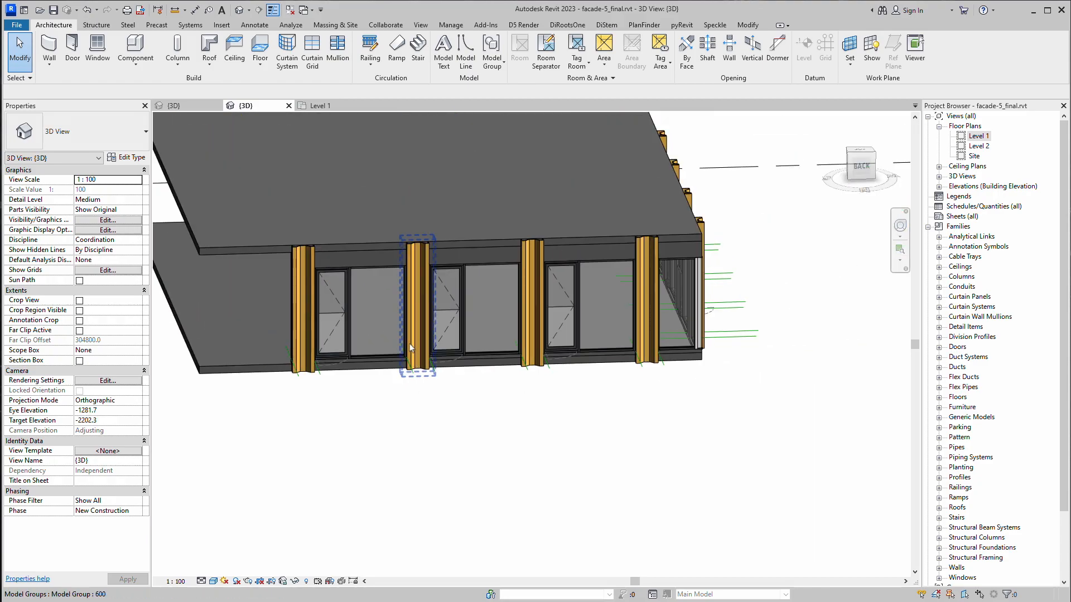
pyautogui.keyDown('shift'); pyautogui.moveTo(345, 250); pyautogui.dragTo(275, 498, button='middle'); pyautogui.keyUp('shift')
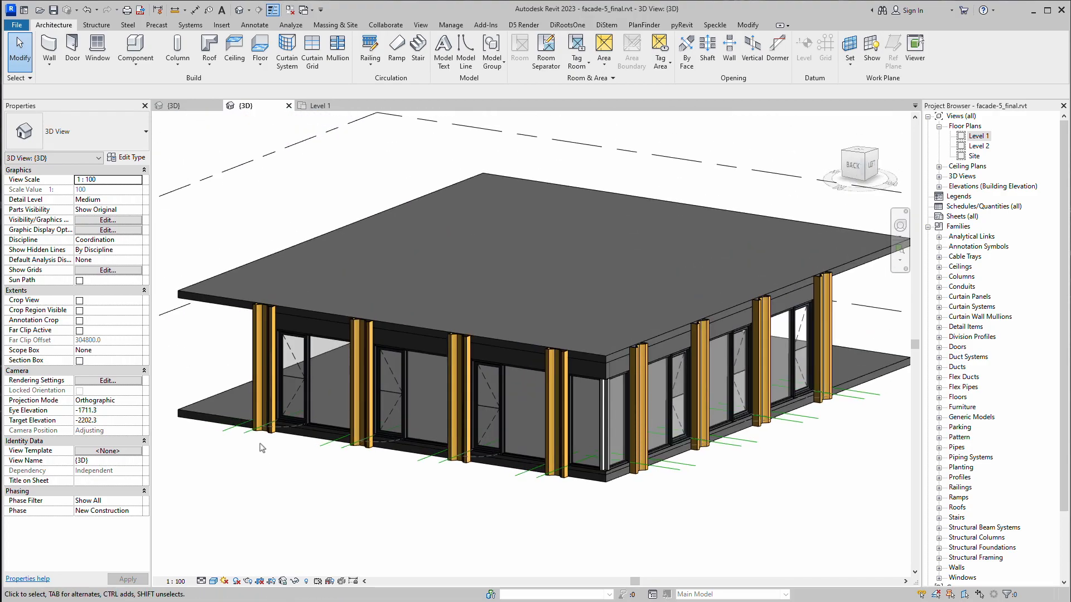
# Create another panel like the sample Гл.550_Решетка без золота grille and place it at the base of the facade's end bay
pyautogui.scroll(-4, 264, 352)
pyautogui.moveTo(609, 363); pyautogui.dragTo(704, 318, button='middle')
pyautogui.moveTo(704, 317); pyautogui.dragTo(554, 229, button='middle')
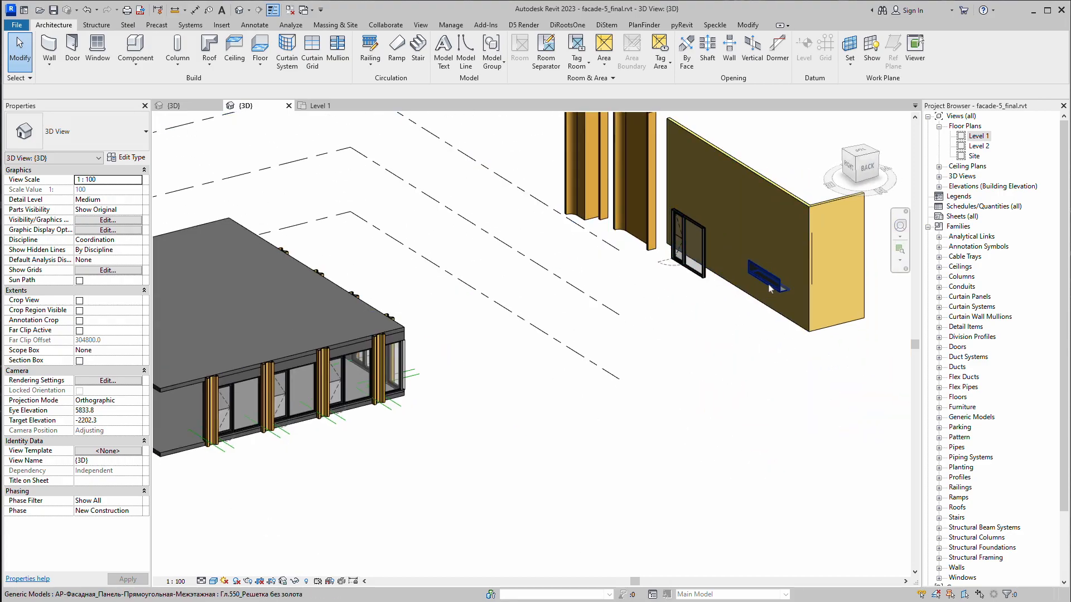
pyautogui.click(770, 288)
pyautogui.click(459, 63)
pyautogui.scroll(5, 353, 266)
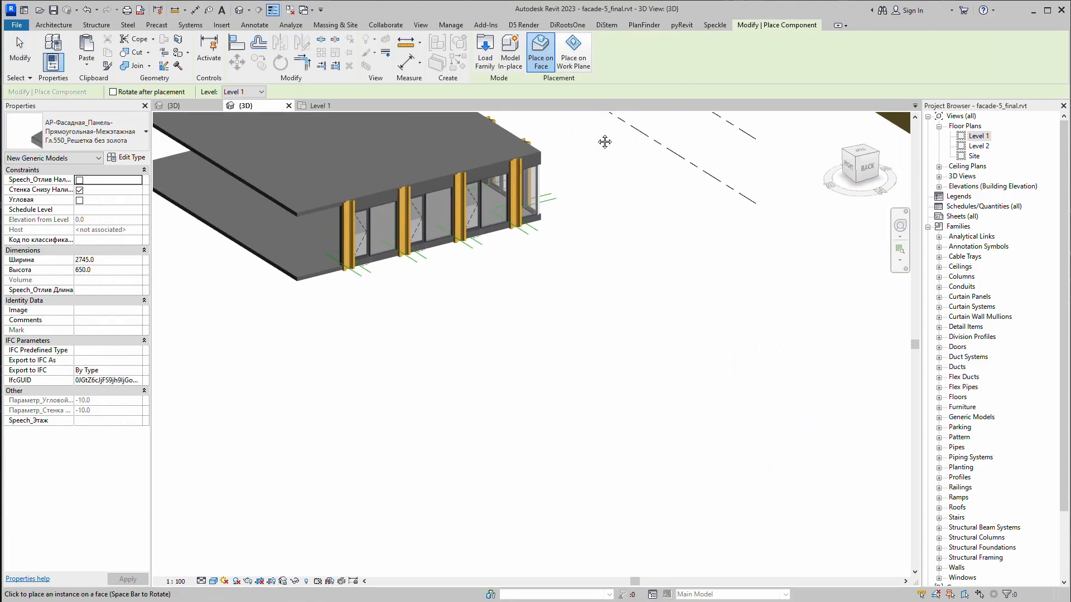
pyautogui.scroll(2, 353, 266)
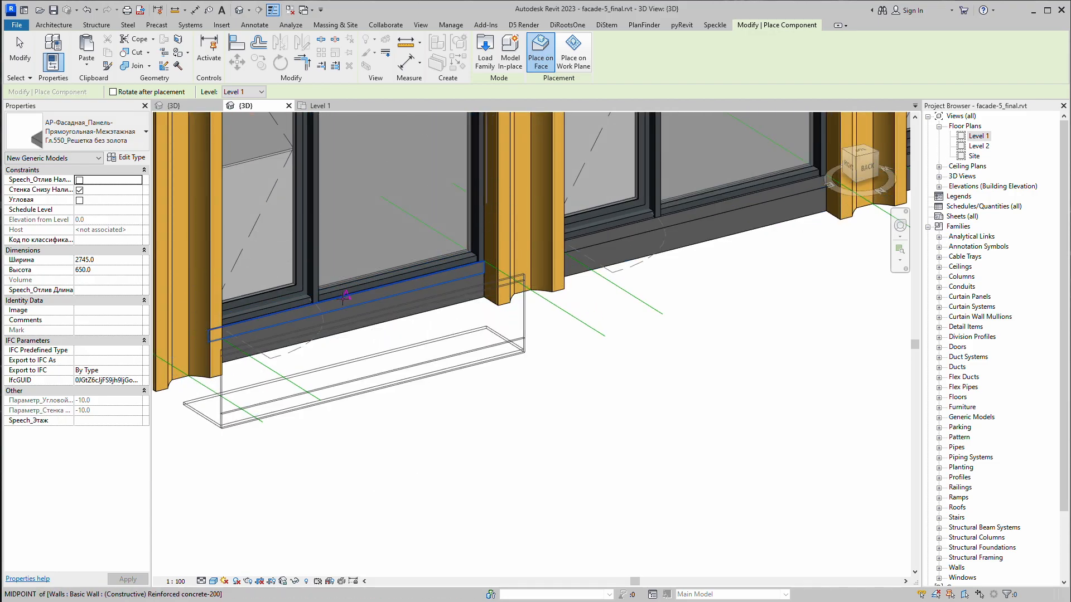
pyautogui.click(424, 346)
pyautogui.press('Escape')
pyautogui.press('Escape')
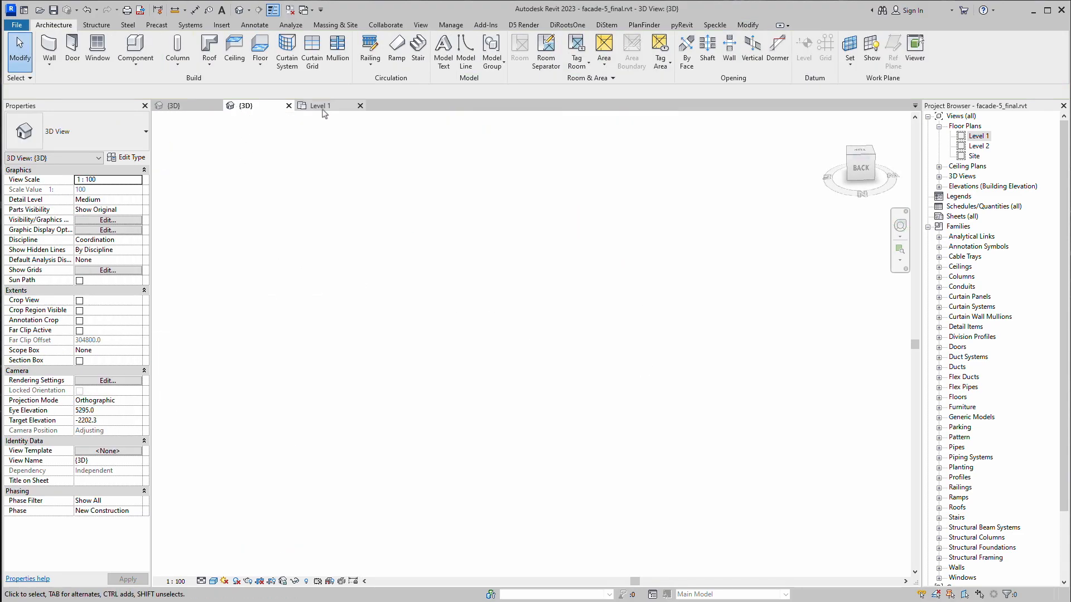
pyautogui.click(322, 106)
pyautogui.scroll(-3, 630, 230)
pyautogui.moveTo(629, 230); pyautogui.dragTo(443, 448, button='middle')
pyautogui.scroll(4, 547, 287)
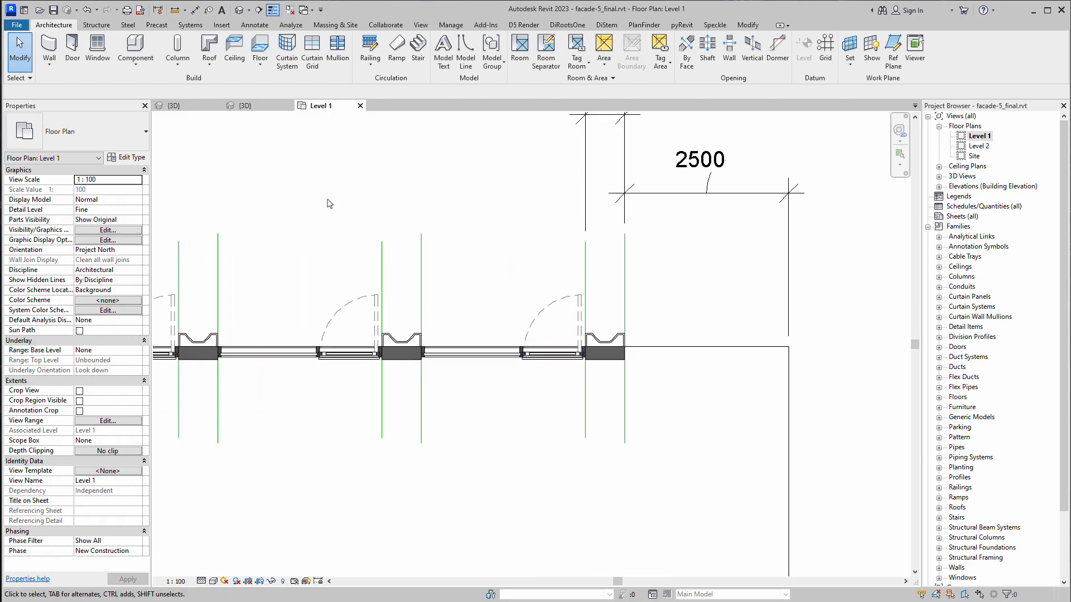
pyautogui.click(246, 106)
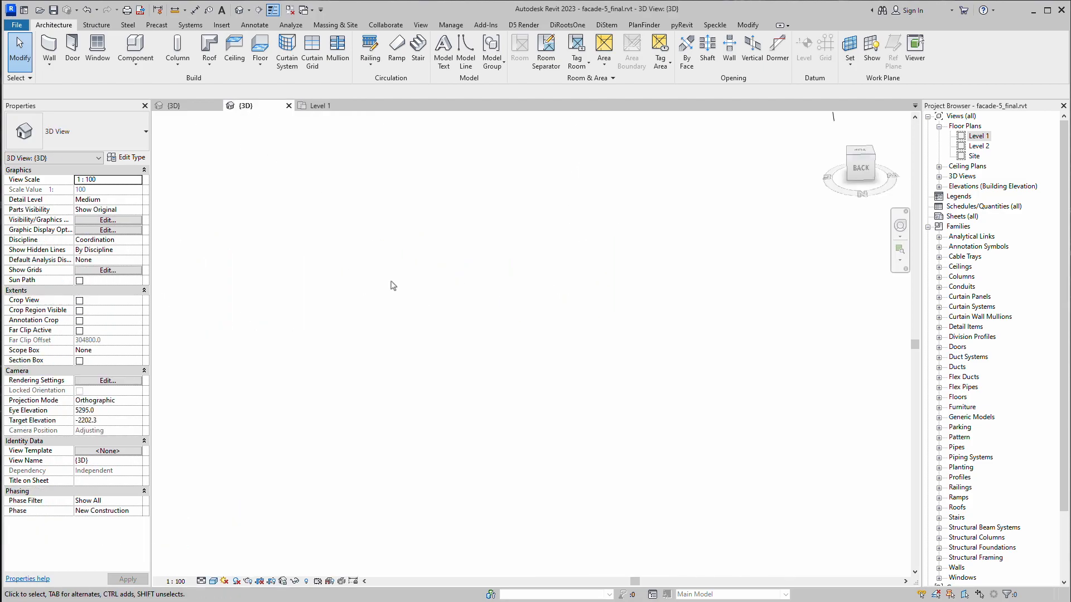
# Shift the placed grille panel upward on the end bay and set its elevation from Level 1 to 0
pyautogui.scroll(-3, 351, 222)
pyautogui.keyDown('shift'); pyautogui.moveTo(351, 222); pyautogui.dragTo(377, 449, button='middle'); pyautogui.keyUp('shift')
pyautogui.scroll(4, 390, 318)
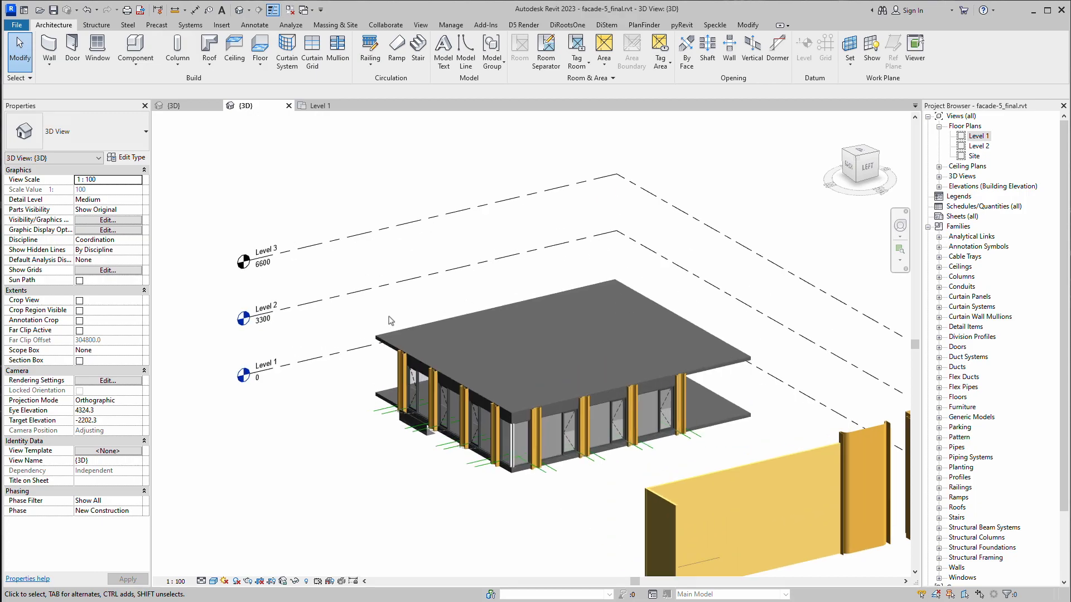
pyautogui.scroll(3, 428, 475)
pyautogui.click(413, 437)
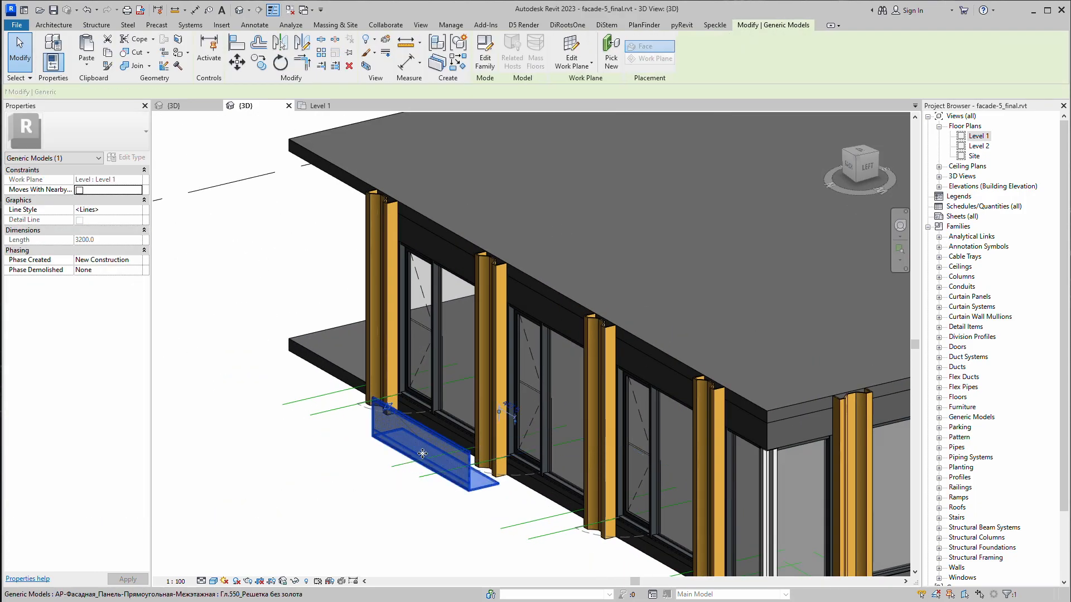
pyautogui.moveTo(413, 437); pyautogui.dragTo(416, 416)
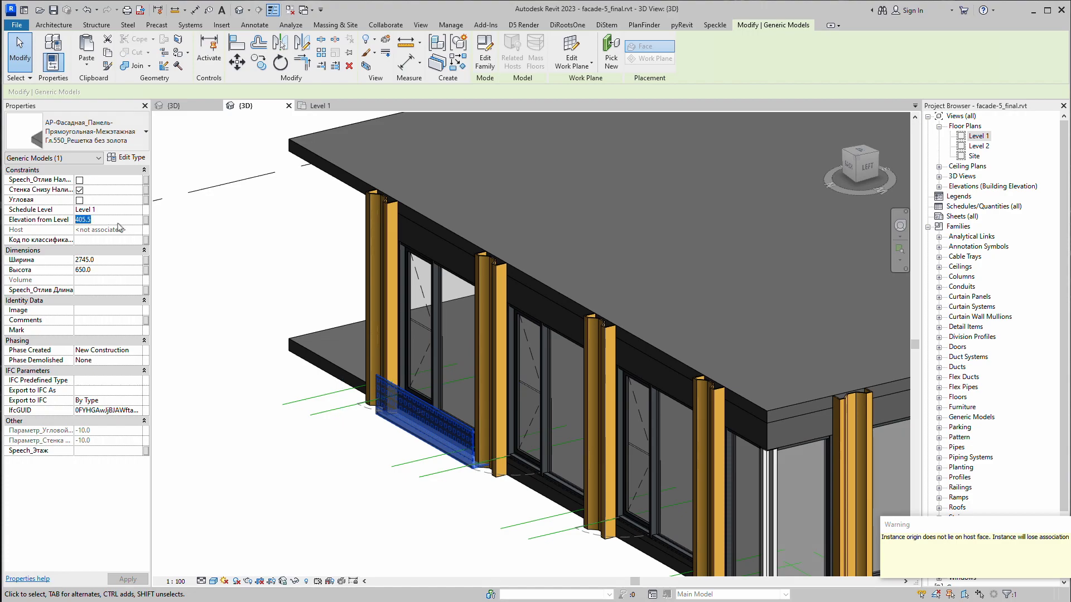
pyautogui.keyDown('shift'); pyautogui.moveTo(424, 362); pyautogui.dragTo(504, 422, button='middle'); pyautogui.keyUp('shift')
pyautogui.moveTo(413, 462); pyautogui.dragTo(387, 415, button='middle')
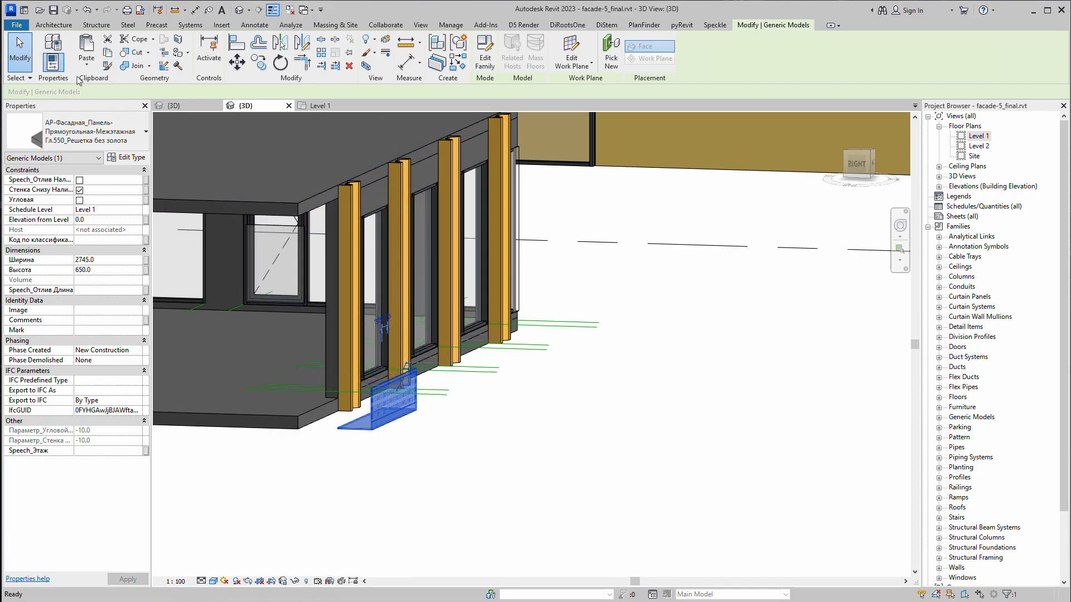
# Paste a copy of the grille panel aligned to Level 2, directly above the original
pyautogui.click(87, 62)
pyautogui.click(137, 107)
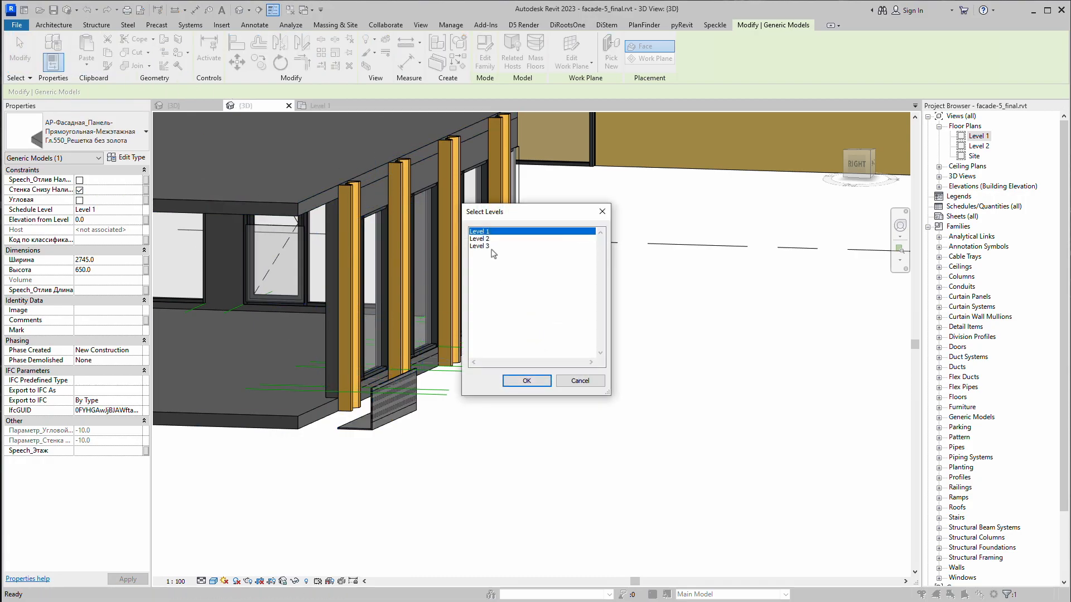
pyautogui.click(539, 381)
pyautogui.click(554, 368)
pyautogui.keyDown('shift'); pyautogui.moveTo(554, 368); pyautogui.dragTo(420, 211, button='middle'); pyautogui.keyUp('shift')
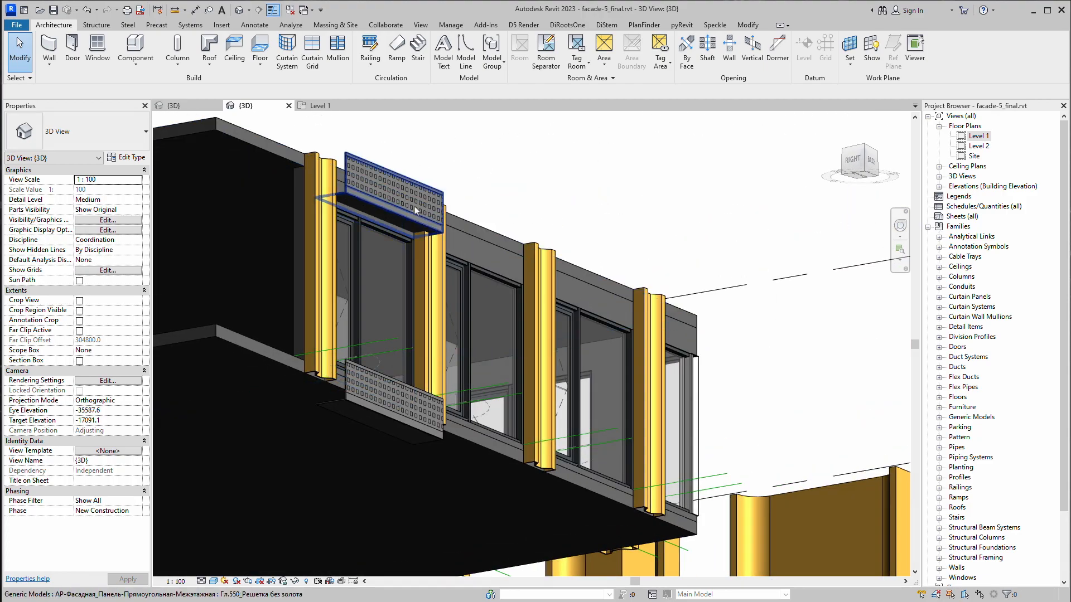
# Delete the lower grille panel at Level 1
pyautogui.keyDown('shift'); pyautogui.moveTo(388, 244); pyautogui.dragTo(458, 386, button='middle'); pyautogui.keyUp('shift')
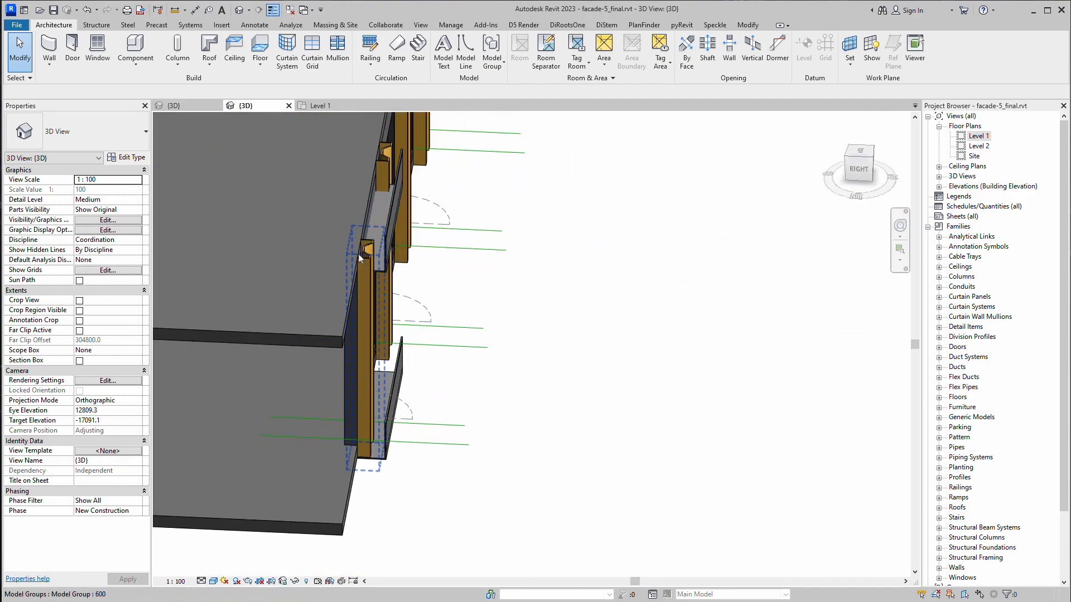
pyautogui.keyDown('shift'); pyautogui.moveTo(486, 291); pyautogui.dragTo(407, 399, button='middle'); pyautogui.keyUp('shift')
pyautogui.click(401, 408)
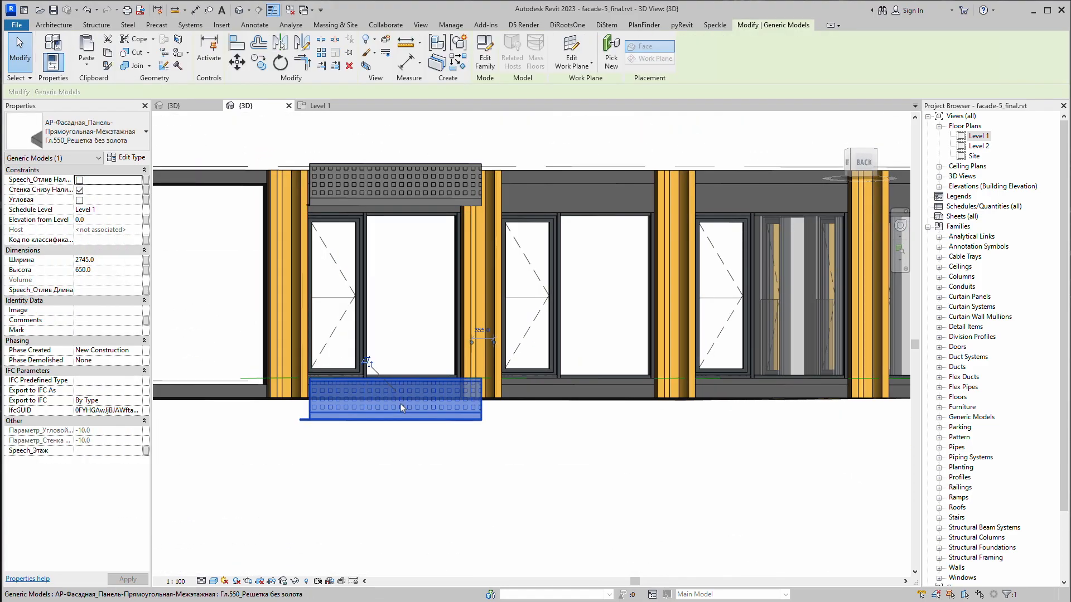
pyautogui.press('Delete')
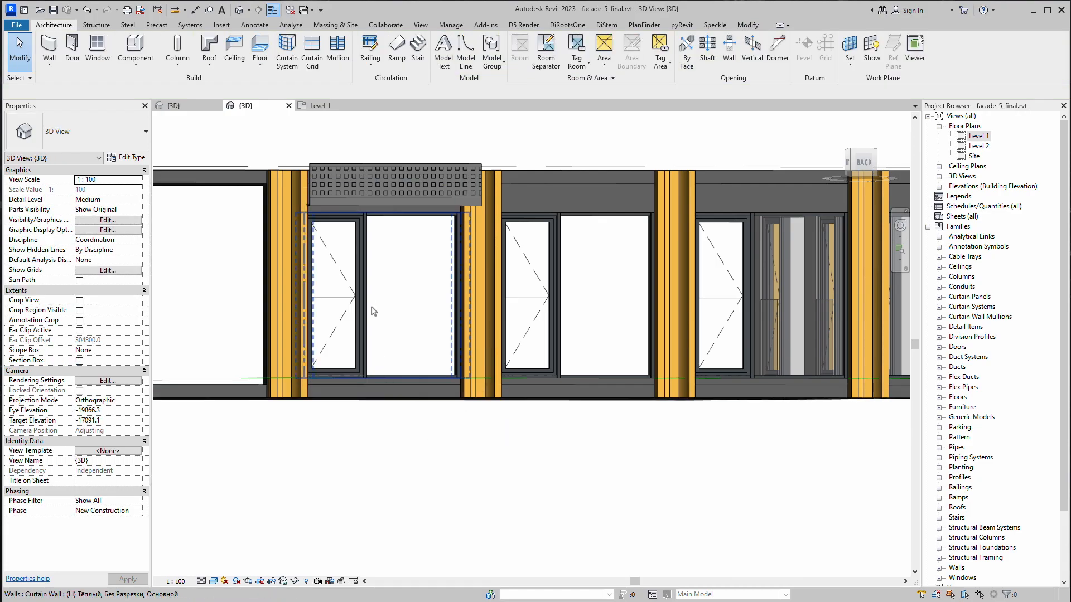
# Measure the clear width of a bay between two neighbouring piers in the Level 1 plan
pyautogui.keyDown('shift'); pyautogui.moveTo(497, 246); pyautogui.dragTo(436, 172, button='middle'); pyautogui.keyUp('shift')
pyautogui.scroll(2, 437, 172)
pyautogui.click(315, 106)
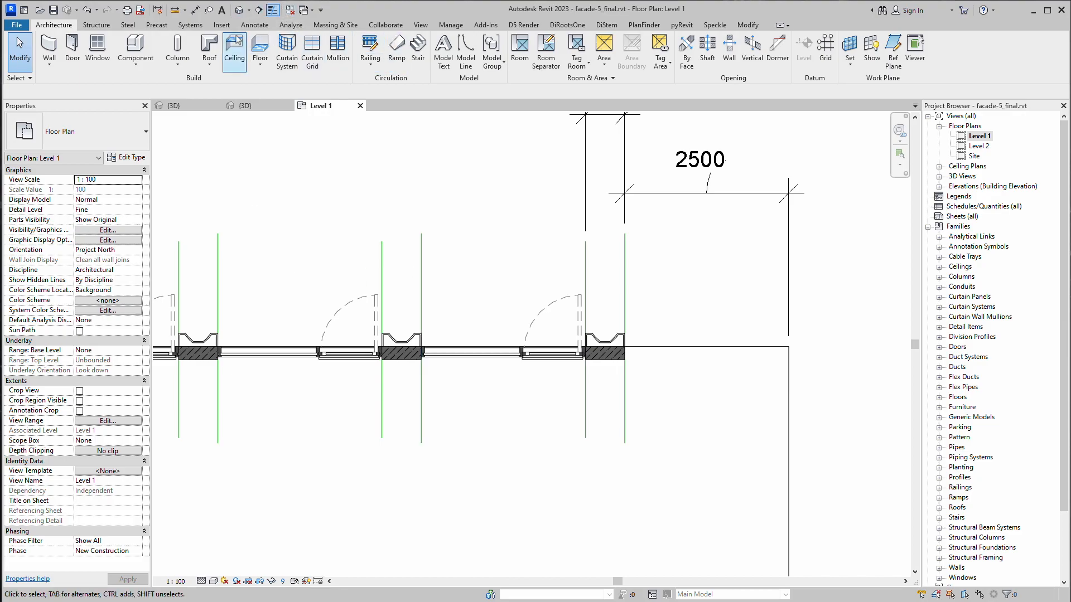
pyautogui.press('d')
pyautogui.press('i')
pyautogui.click(218, 251)
pyautogui.click(382, 266)
pyautogui.press('Escape')
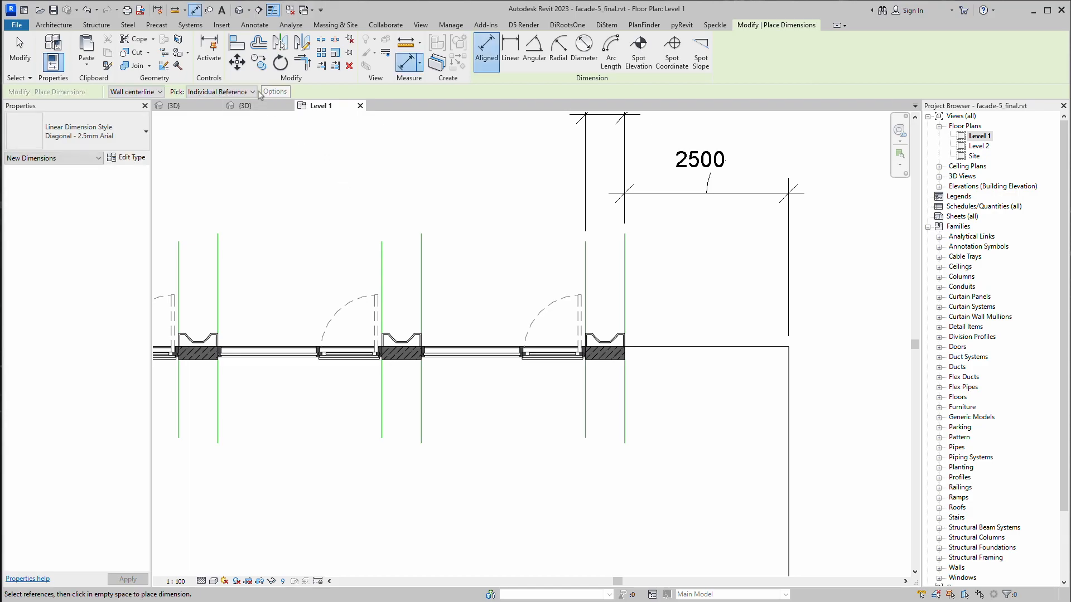
# Set the Level 2 grille panel's width (Ширина) to 2500 mm in the 3D view
pyautogui.click(258, 107)
pyautogui.press('Escape')
pyautogui.click(390, 198)
pyautogui.click(134, 158)
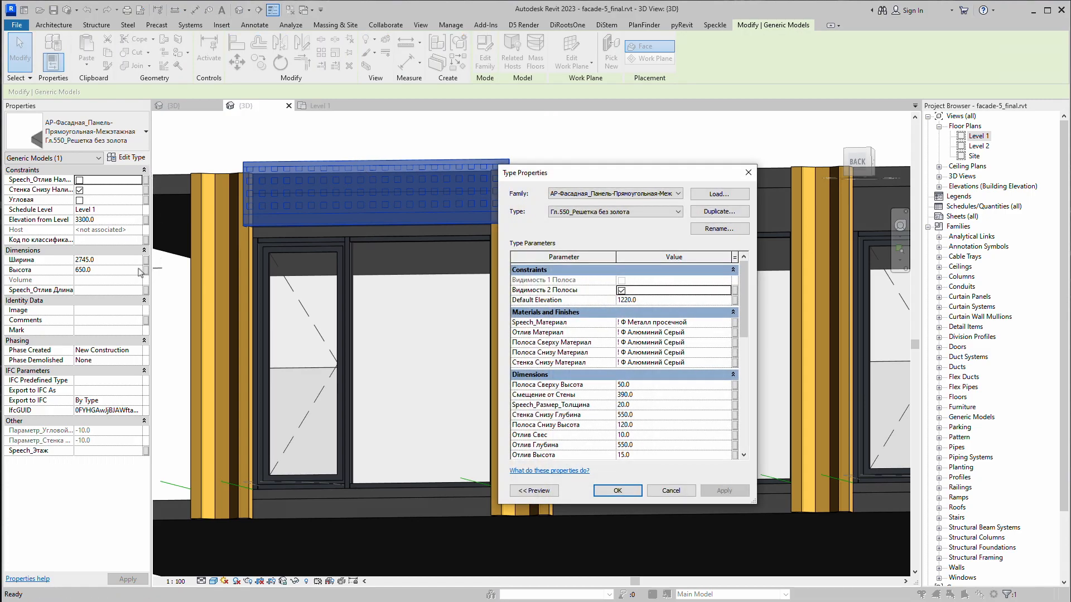
pyautogui.click(748, 173)
pyautogui.click(117, 263)
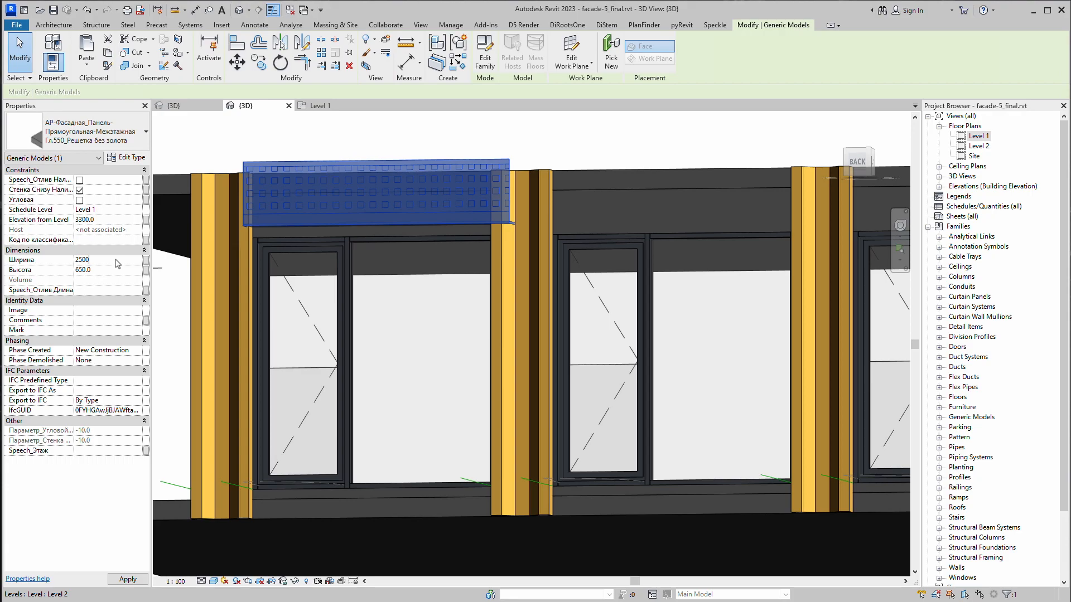
pyautogui.press('Escape')
pyautogui.keyDown('shift'); pyautogui.moveTo(355, 211); pyautogui.dragTo(397, 246, button='middle'); pyautogui.keyUp('shift')
pyautogui.press('a')
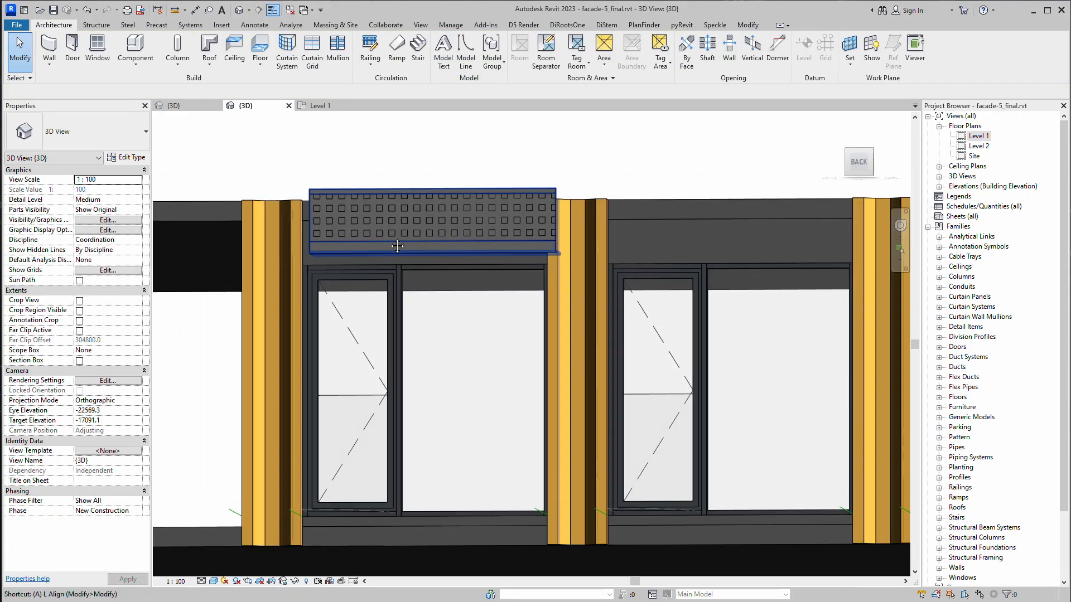
pyautogui.press('l')
pyautogui.scroll(4, 232, 273)
pyautogui.scroll(-2, 264, 263)
pyautogui.click(270, 260)
pyautogui.keyDown('shift'); pyautogui.moveTo(291, 269); pyautogui.dragTo(397, 276, button='middle'); pyautogui.keyUp('shift')
pyautogui.press('Escape')
pyautogui.press('Escape')
pyautogui.press('a')
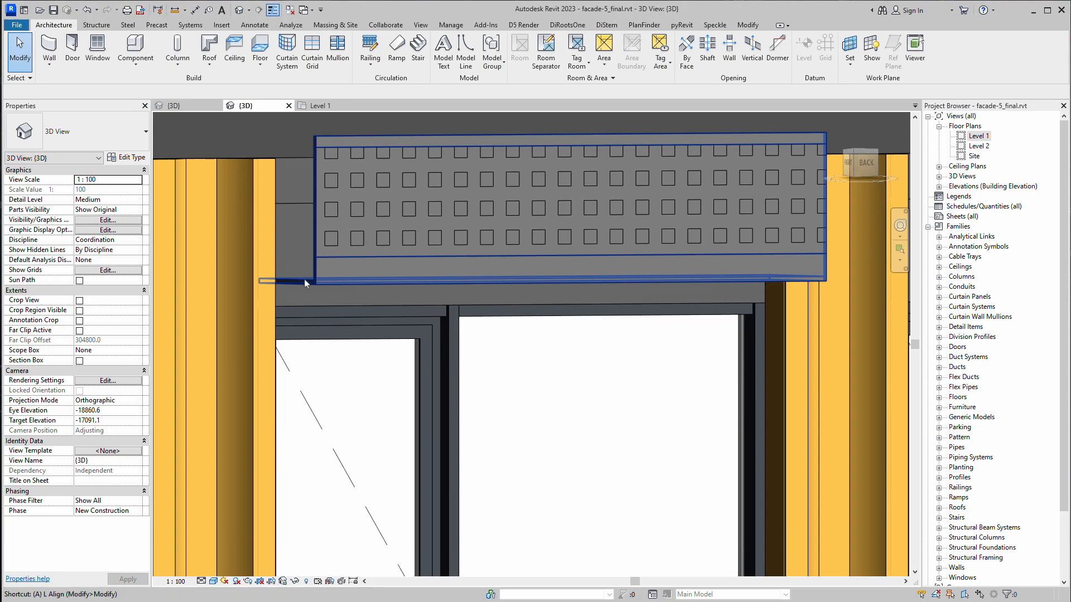
pyautogui.press('l')
pyautogui.scroll(4, 282, 265)
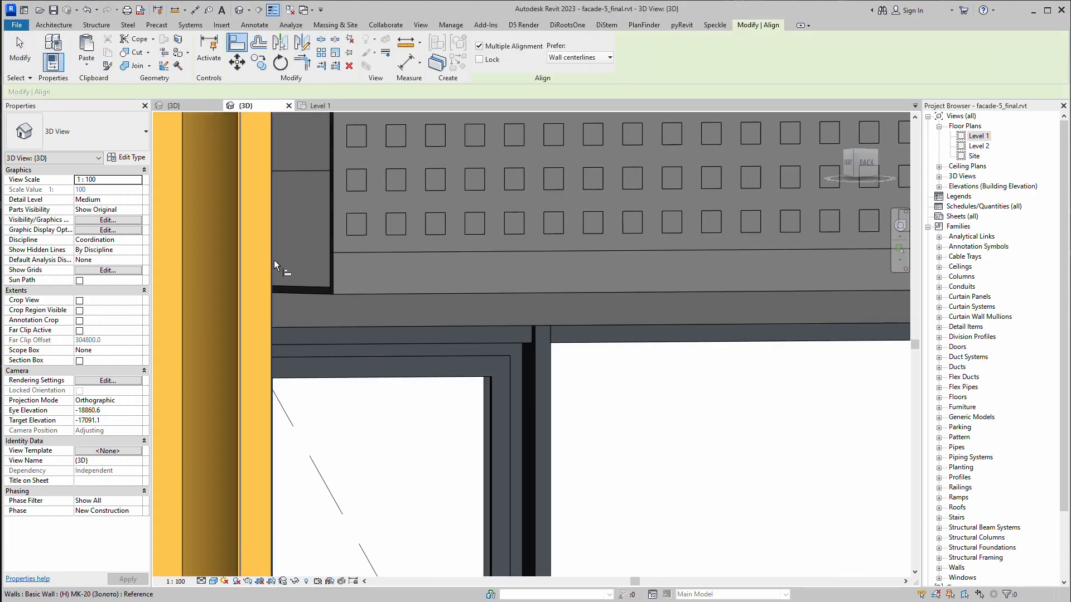
pyautogui.click(273, 260)
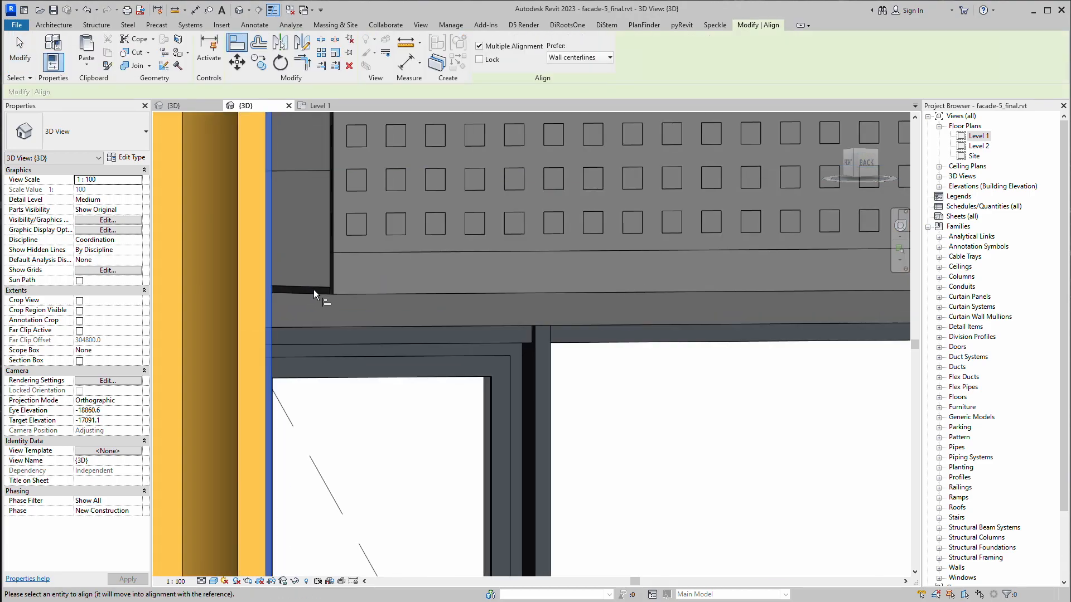
pyautogui.press('Escape')
pyautogui.press('Escape')
# Open the Level 2 floor plan to locate the grille panel between its neighbouring piers
pyautogui.scroll(-2, 314, 290)
pyautogui.keyDown('shift'); pyautogui.moveTo(378, 242); pyautogui.dragTo(337, 292, button='middle'); pyautogui.keyUp('shift')
pyautogui.click(337, 292)
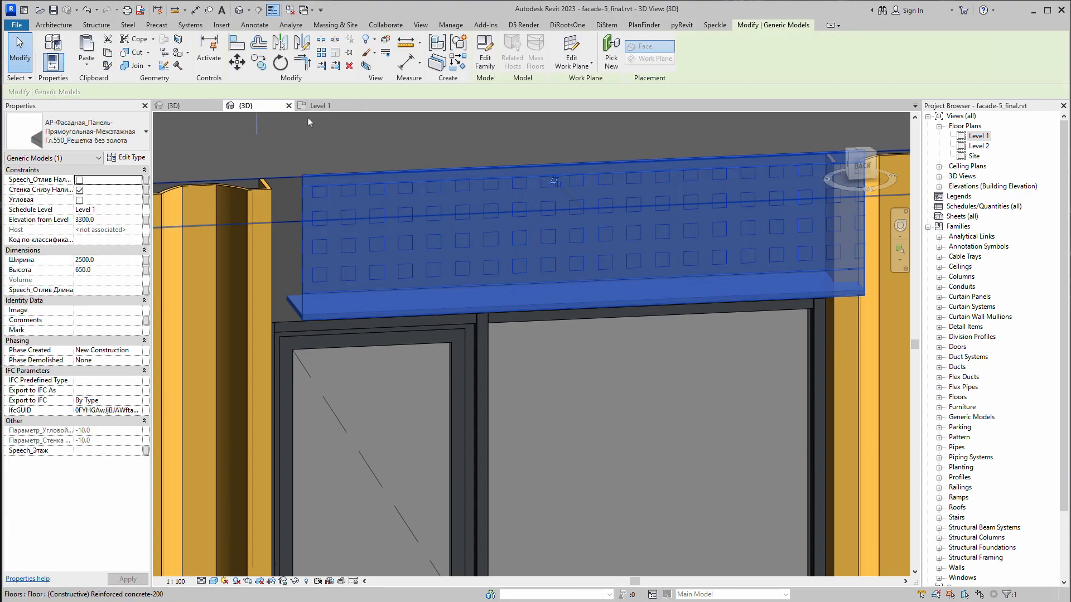
pyautogui.click(320, 105)
pyautogui.scroll(6, 401, 363)
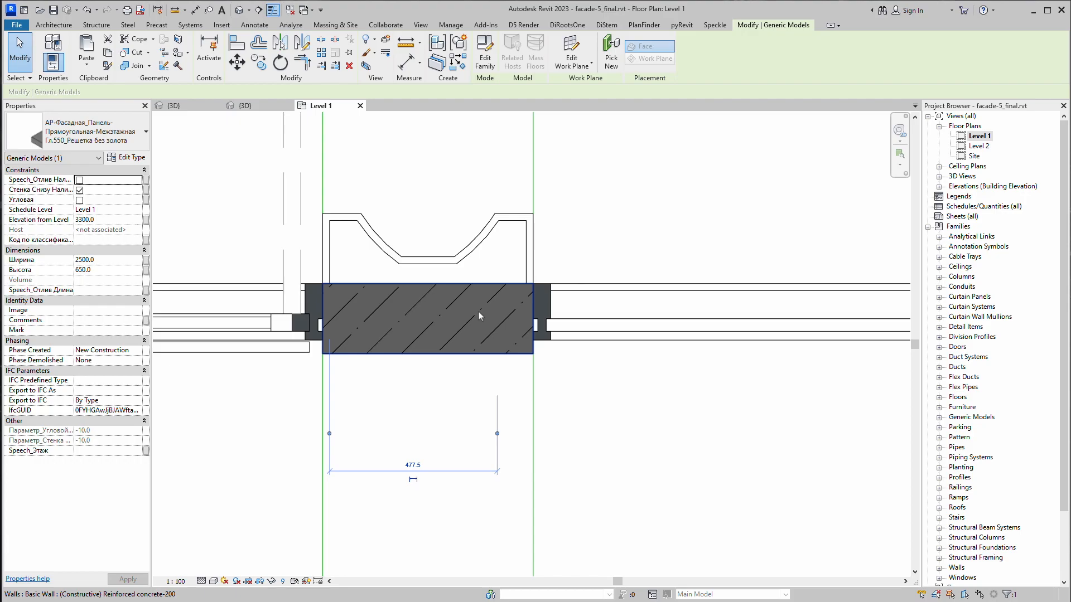
pyautogui.scroll(-5, 478, 313)
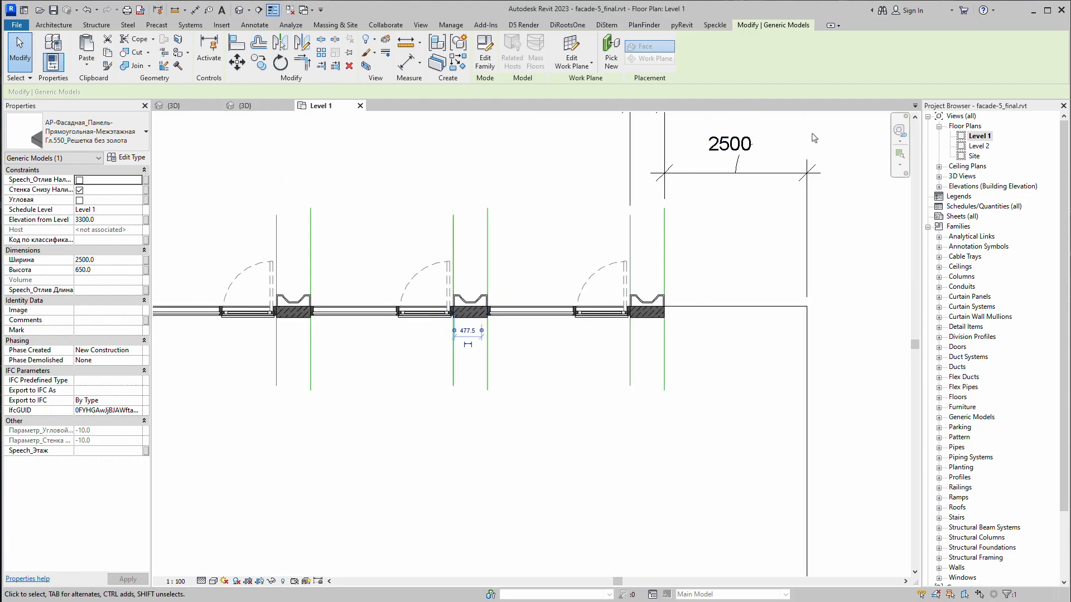
pyautogui.doubleClick(965, 148)
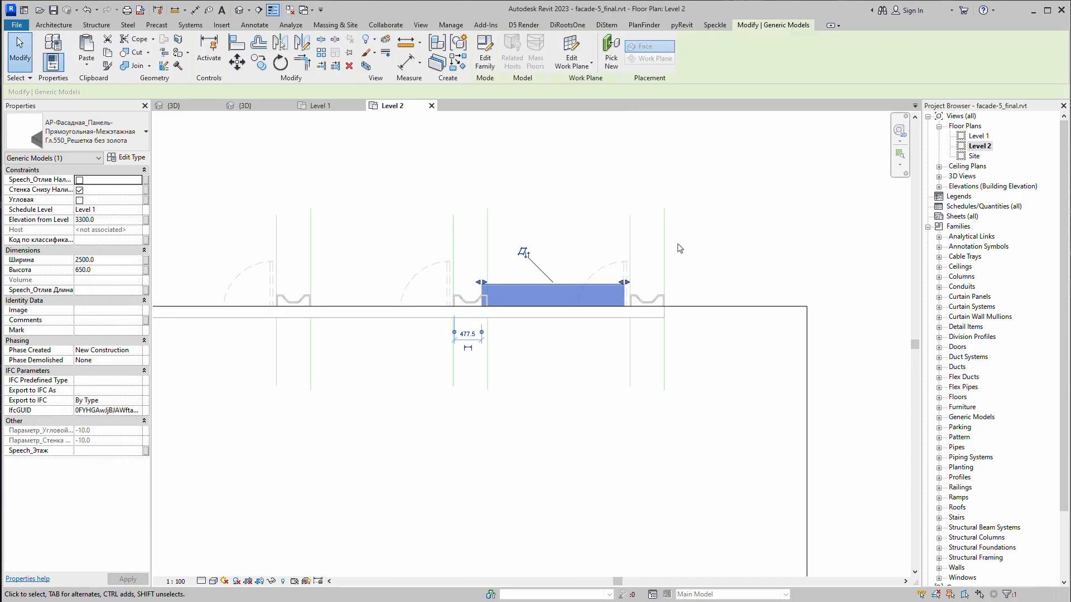
pyautogui.scroll(2, 669, 268)
pyautogui.click(540, 224)
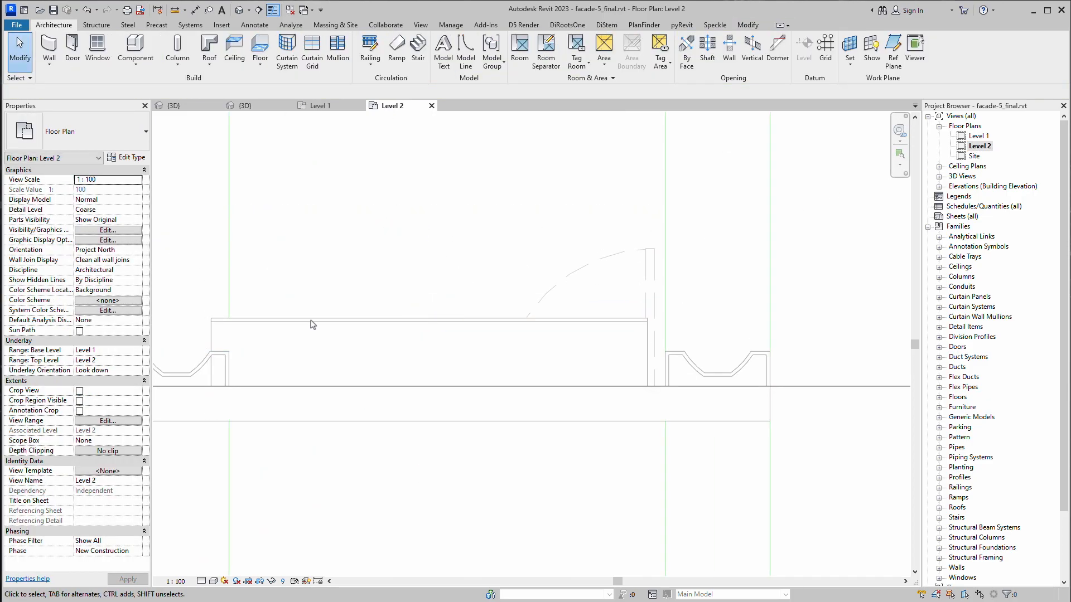
# Move the grille panel along the facade in the Level 2 plan so its end meets the pier's side
pyautogui.click(319, 105)
pyautogui.click(251, 105)
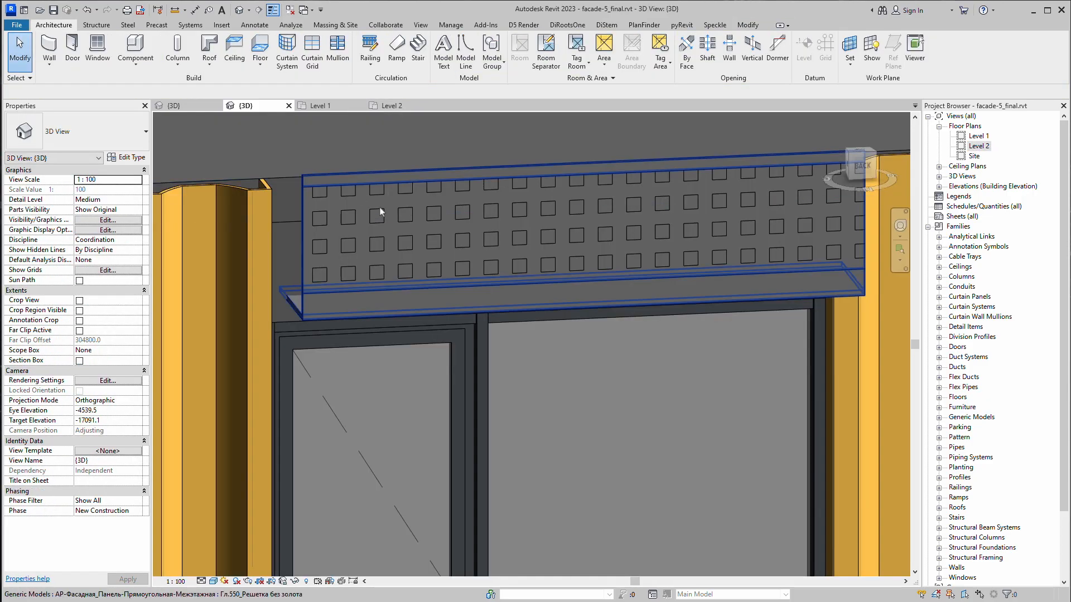
pyautogui.click(378, 209)
pyautogui.click(391, 105)
pyautogui.press('m')
pyautogui.press('v')
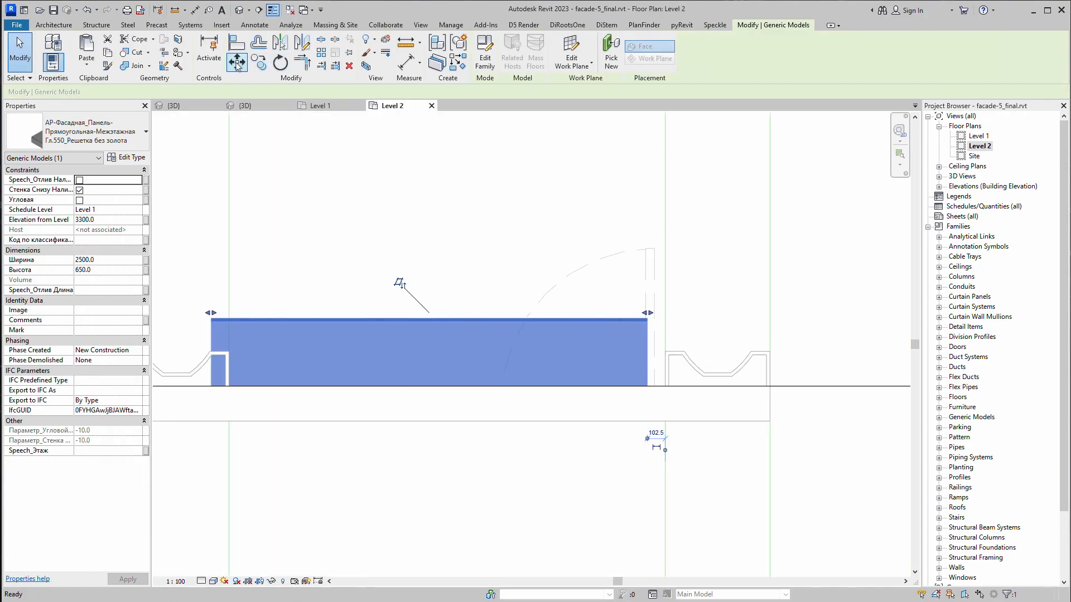
pyautogui.scroll(2, 203, 306)
pyautogui.click(217, 329)
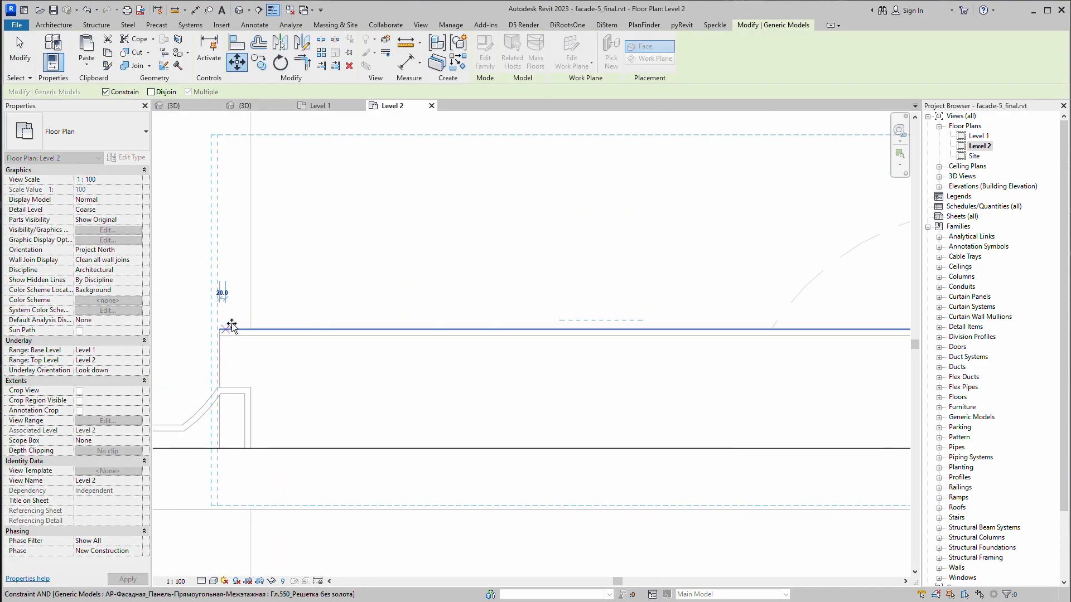
pyautogui.click(250, 327)
pyautogui.scroll(-5, 333, 240)
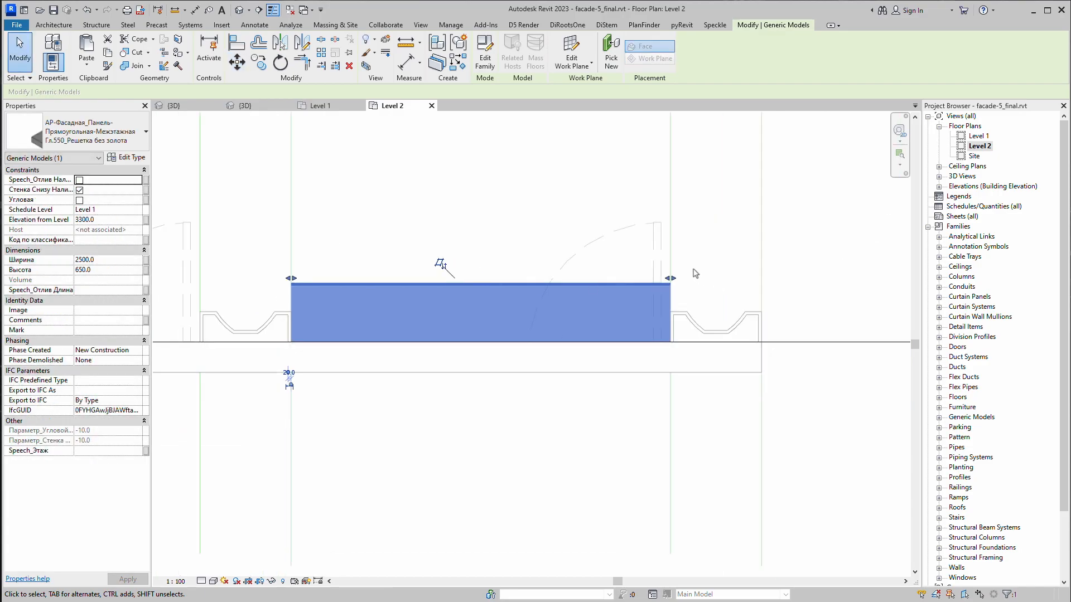
# Copy the grille panel into the neighbouring bays along the facade in the Level 2 plan, end to pier side
pyautogui.click(253, 70)
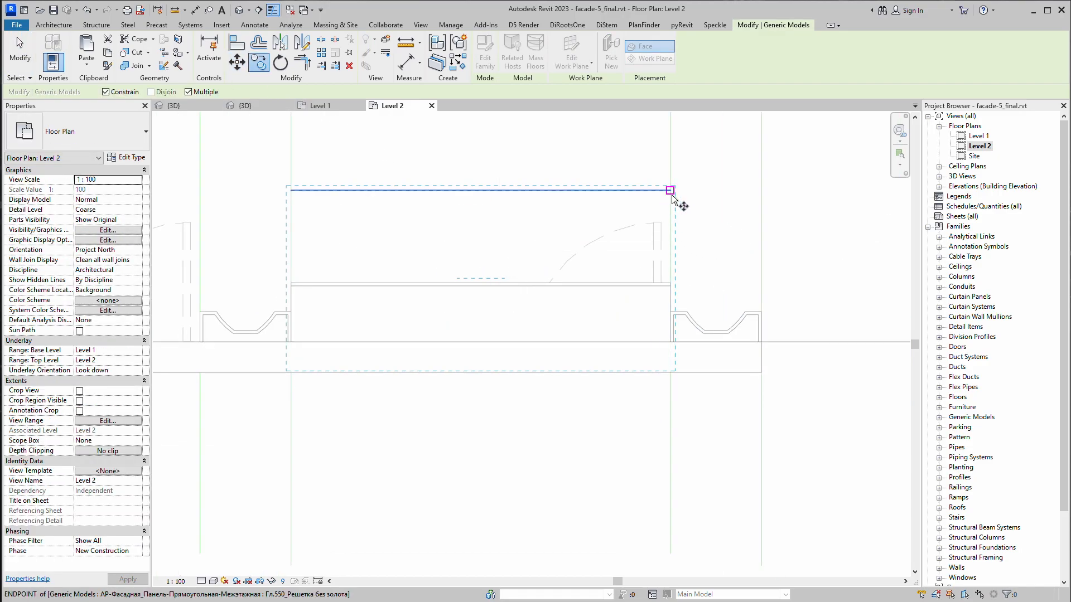
pyautogui.click(670, 191)
pyautogui.moveTo(453, 191); pyautogui.dragTo(763, 272, button='middle')
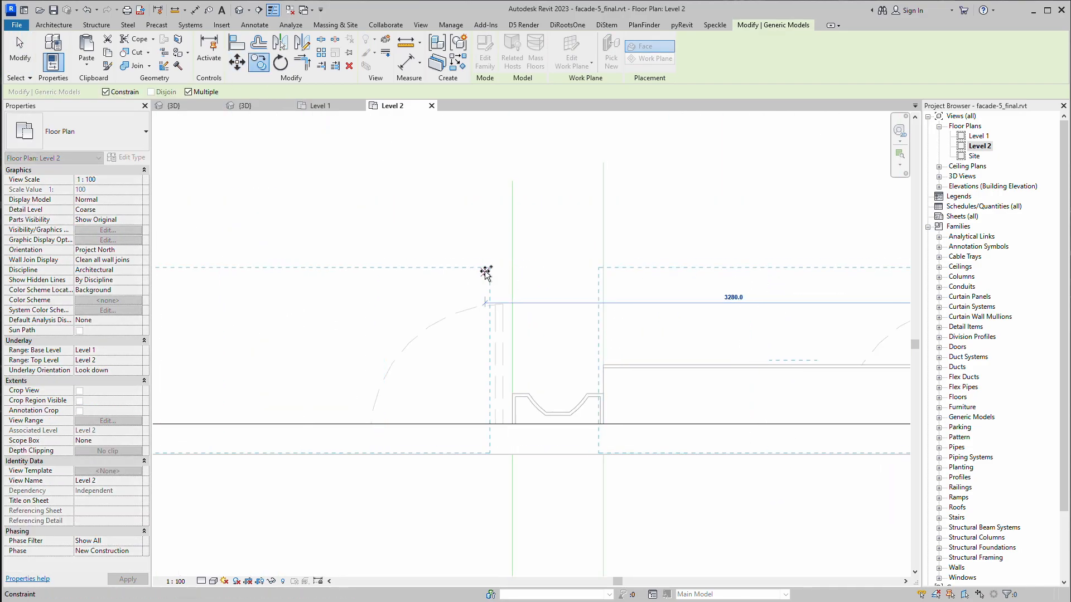
pyautogui.click(512, 273)
pyautogui.scroll(-2, 512, 272)
pyautogui.scroll(-2, 663, 335)
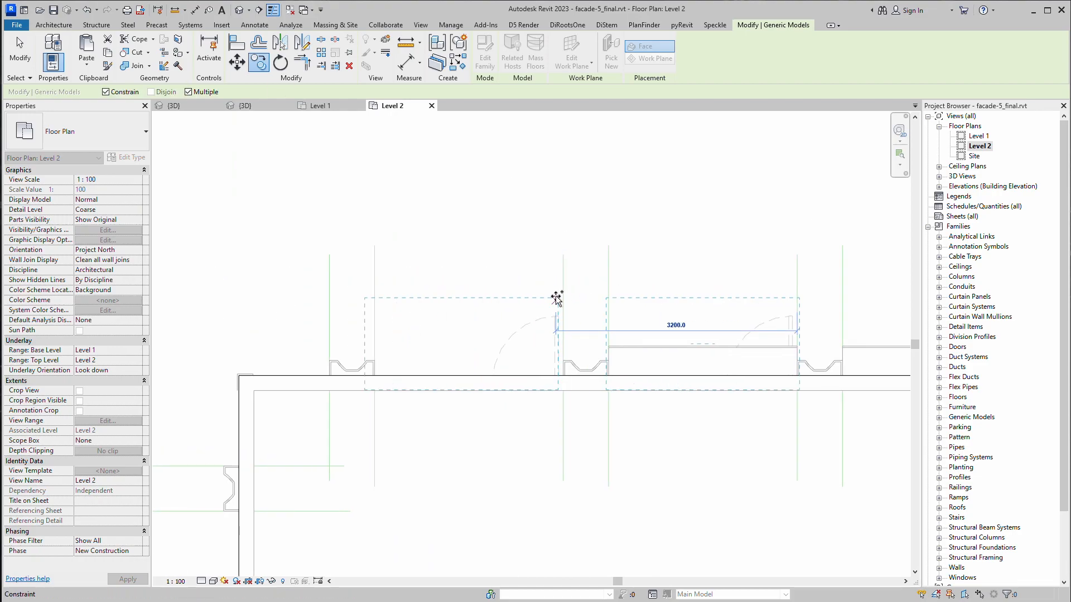
pyautogui.moveTo(469, 325); pyautogui.dragTo(509, 289, button='middle')
# Try to mirror the grille panel onto the adjoining facade about a diagonal axis drawn from the slab corner
pyautogui.click(302, 42)
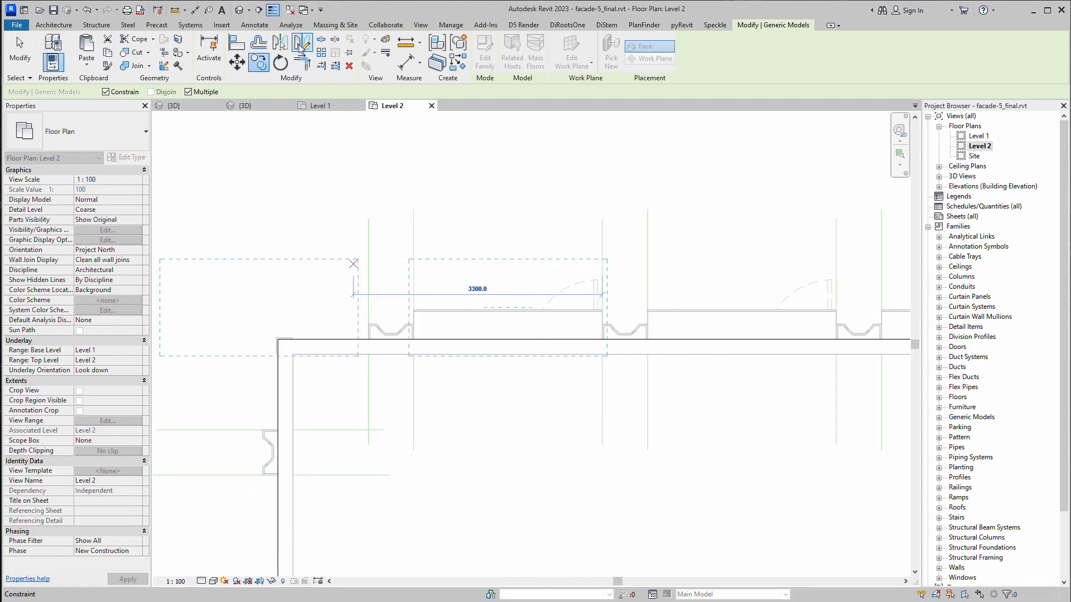
pyautogui.scroll(5, 277, 339)
pyautogui.click(277, 339)
pyautogui.click(401, 462)
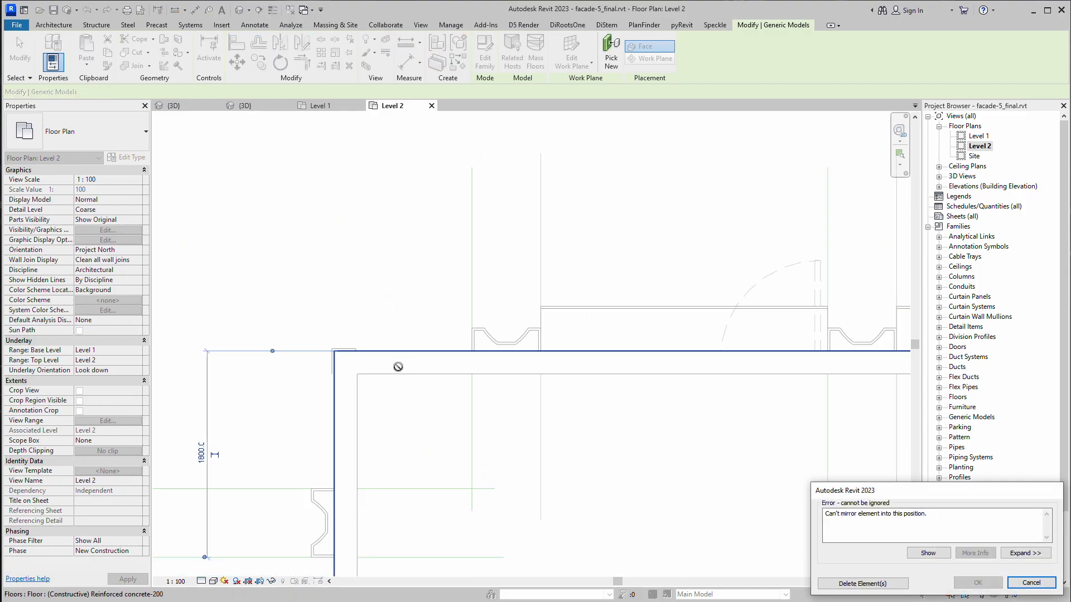
pyautogui.moveTo(392, 289); pyautogui.dragTo(458, 175, button='middle')
pyautogui.scroll(-1, 458, 175)
pyautogui.scroll(-2, 463, 216)
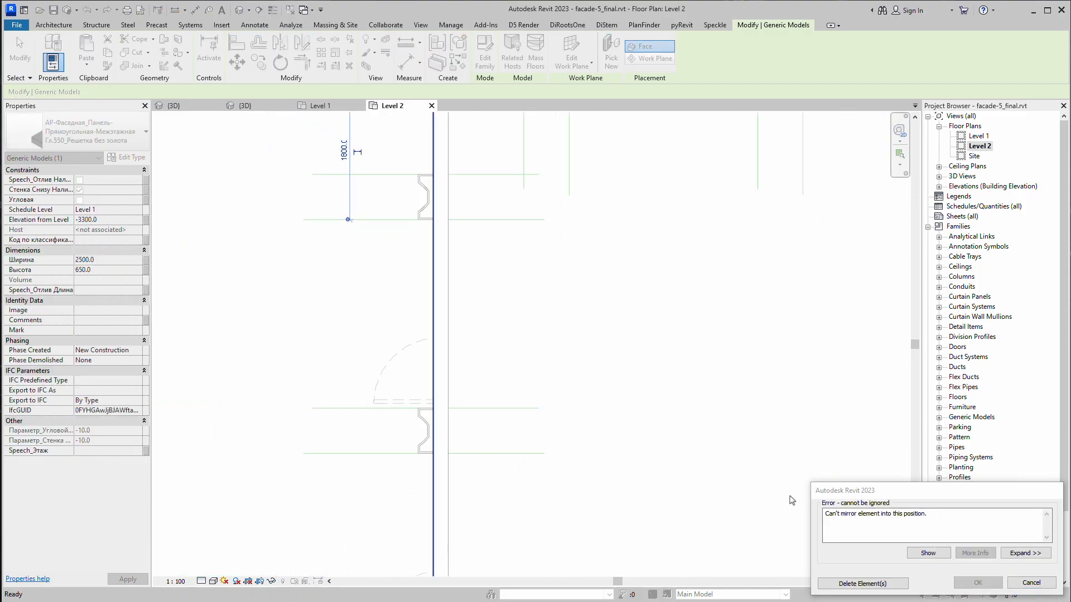
pyautogui.click(862, 582)
pyautogui.scroll(-2, 642, 332)
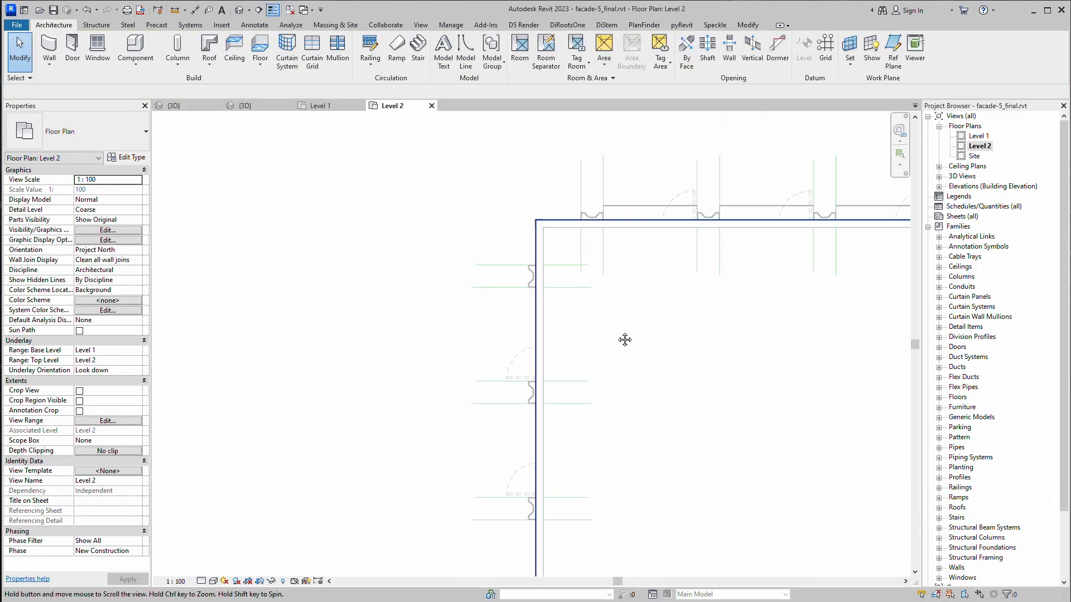
# Open the 3D view of the facade and undo the last deletion
pyautogui.click(245, 105)
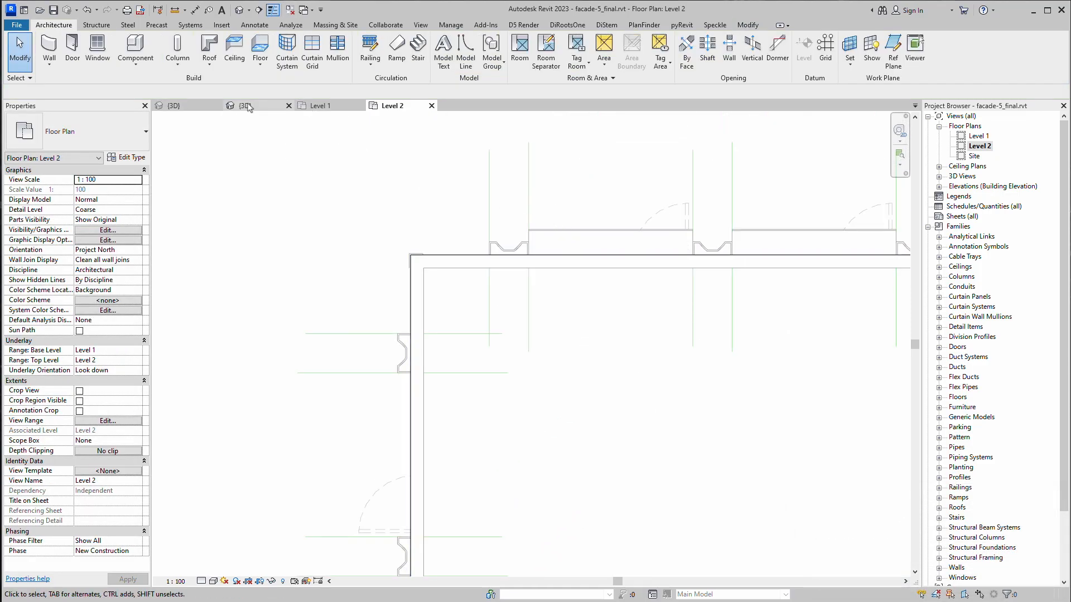
pyautogui.scroll(-3, 506, 213)
pyautogui.scroll(2, 506, 213)
pyautogui.hotkey('ctrl', 'z')
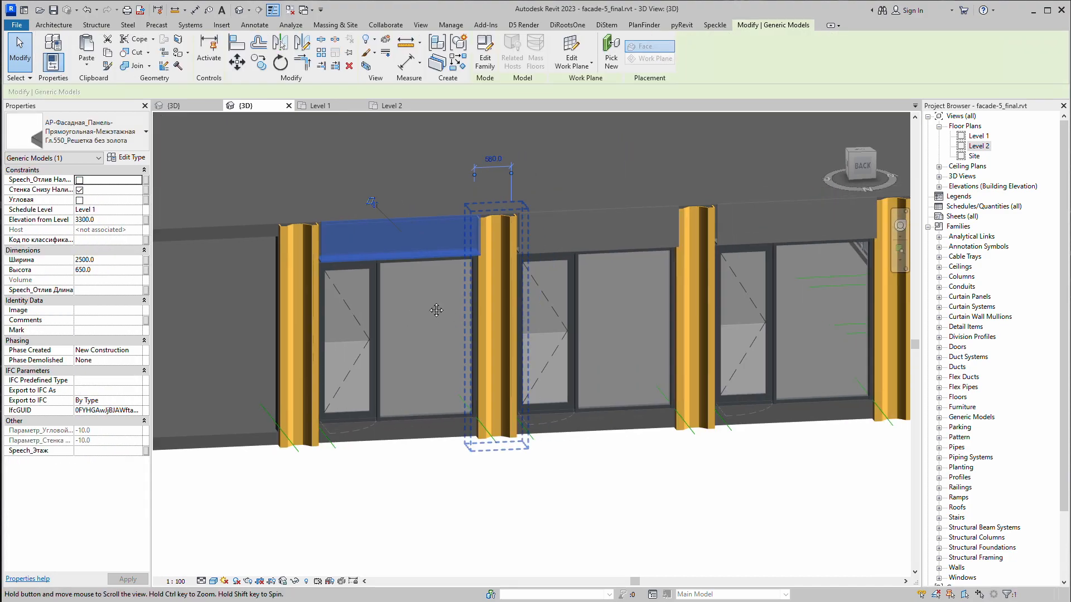
# Place a similar grille panel on the wall face of the adjoining facade, between the two piers nearest the corner
pyautogui.click(458, 67)
pyautogui.keyDown('shift'); pyautogui.moveTo(759, 239); pyautogui.dragTo(494, 249, button='middle'); pyautogui.keyUp('shift')
pyautogui.scroll(-2, 495, 248)
pyautogui.scroll(2, 436, 320)
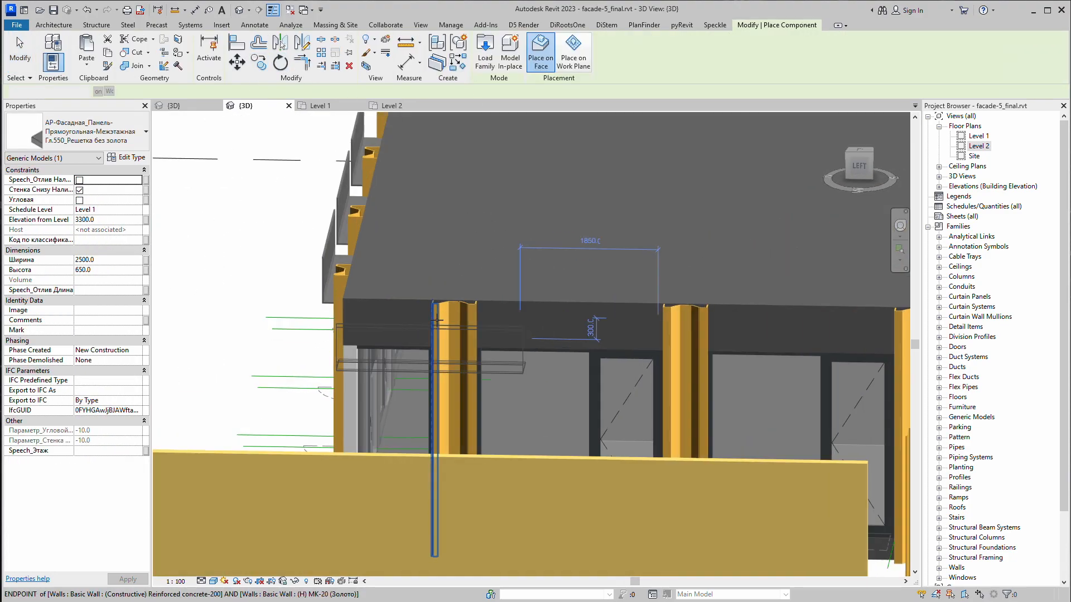
pyautogui.click(578, 325)
pyautogui.press('Escape')
# Set the new grille panel's schedule level to Level 2 and its elevation from level to 0
pyautogui.scroll(3, 655, 349)
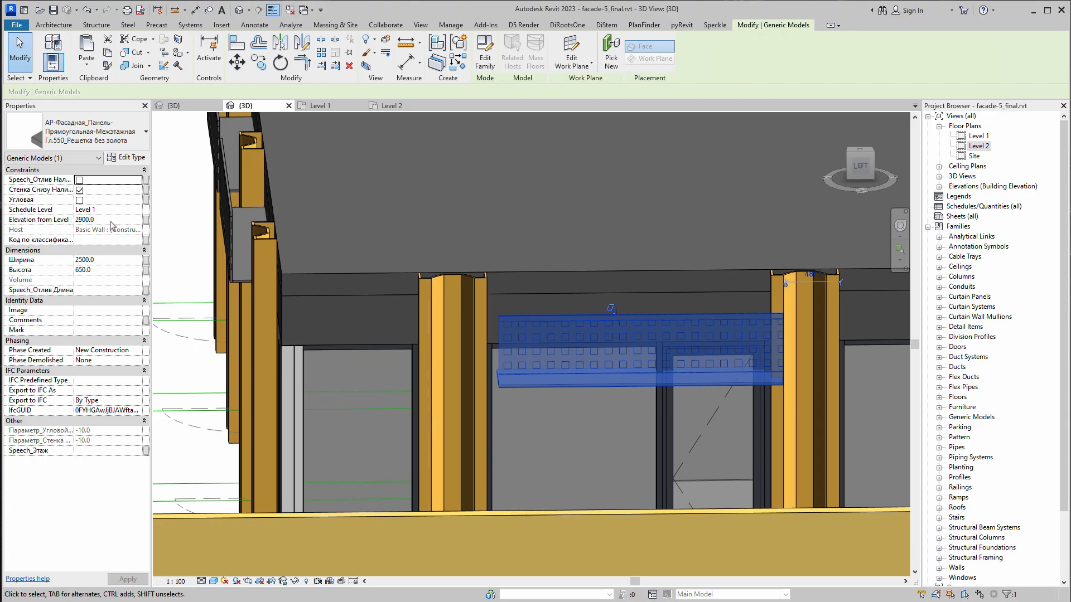
pyautogui.click(136, 210)
pyautogui.click(98, 241)
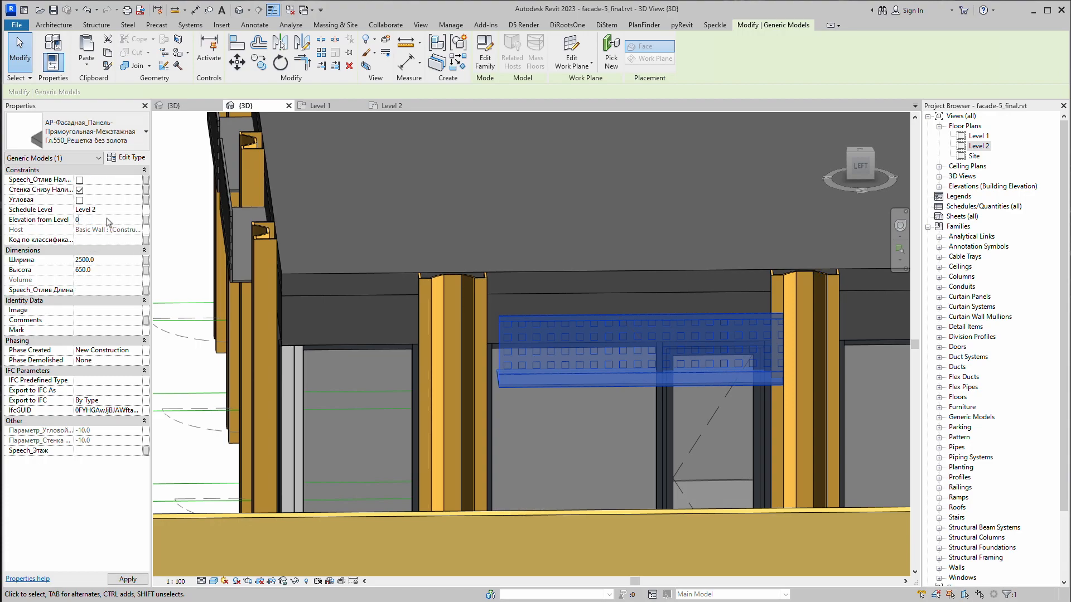
pyautogui.press('Return')
pyautogui.press('Escape')
# Move the new grille panel in the Level 2 plan so its end meets the side of the pier nearest the corner
pyautogui.click(627, 275)
pyautogui.keyDown('shift'); pyautogui.moveTo(418, 222); pyautogui.dragTo(443, 222, button='middle'); pyautogui.keyUp('shift')
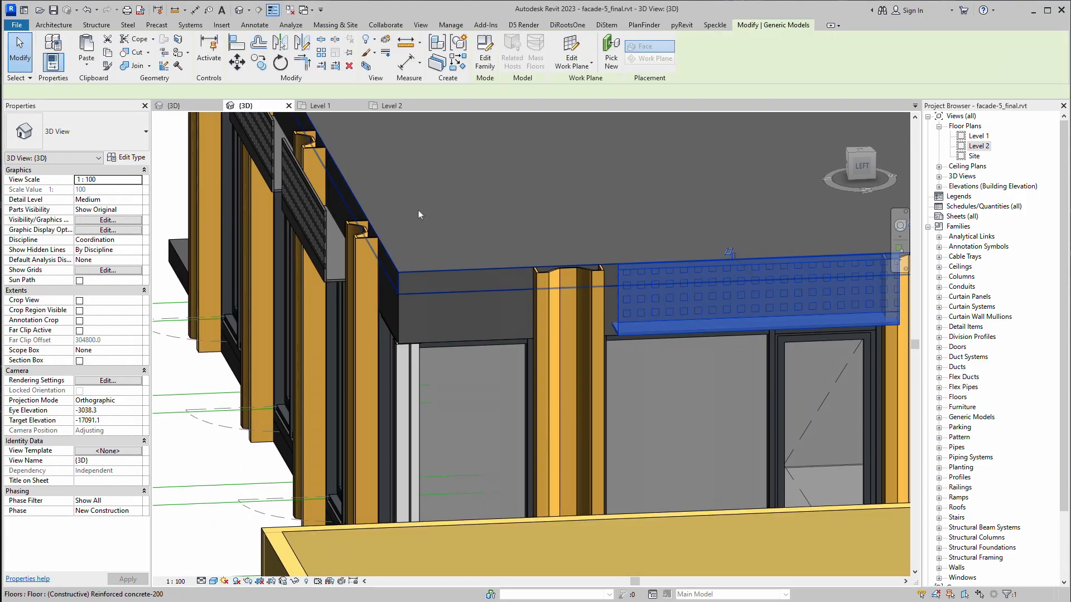
pyautogui.click(385, 106)
pyautogui.scroll(3, 317, 450)
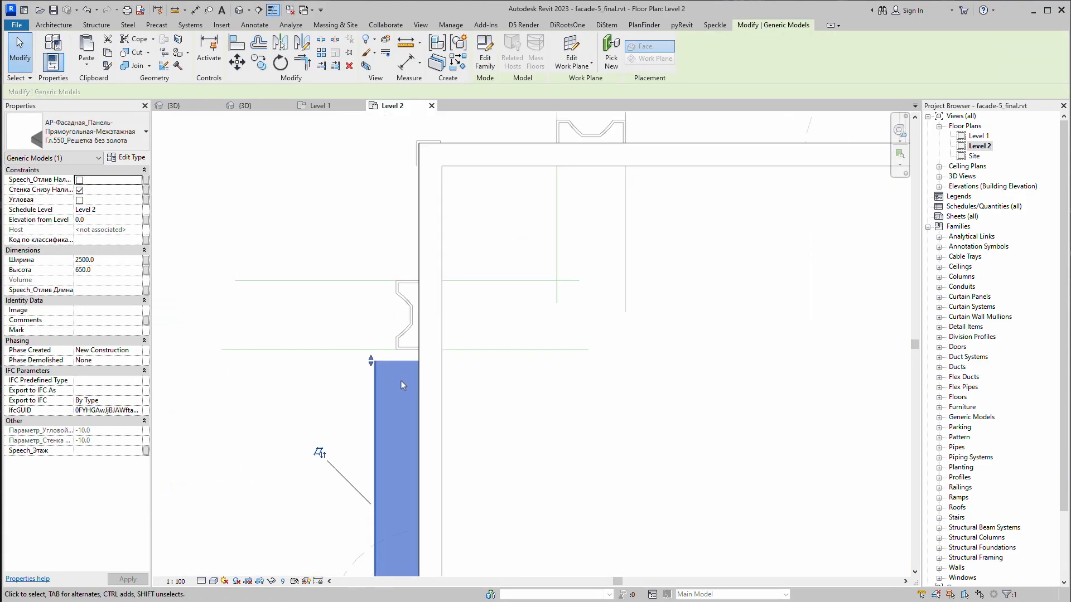
pyautogui.click(393, 351)
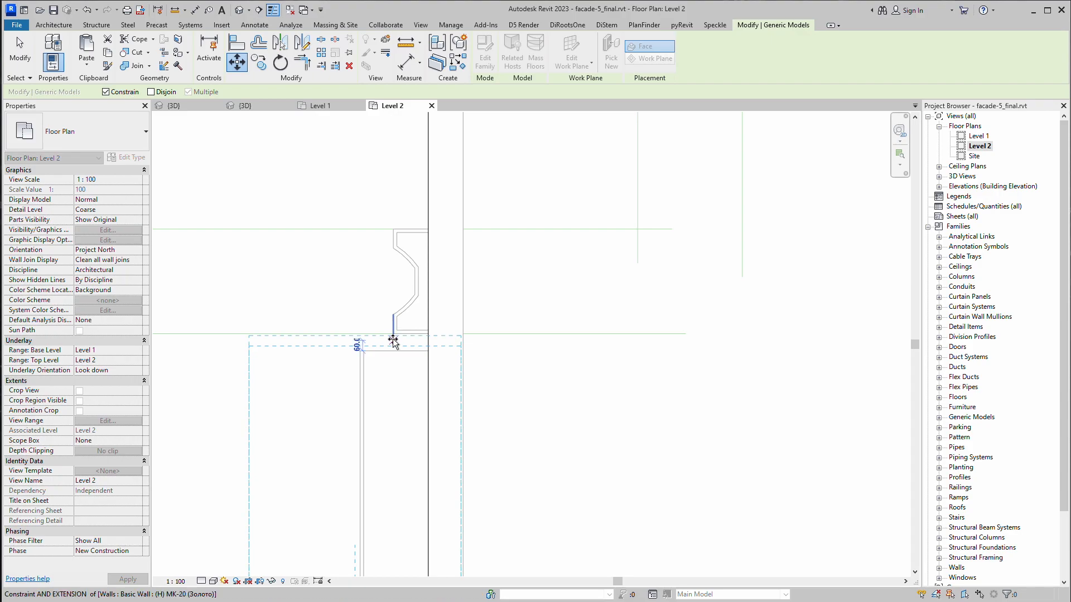
pyautogui.click(394, 333)
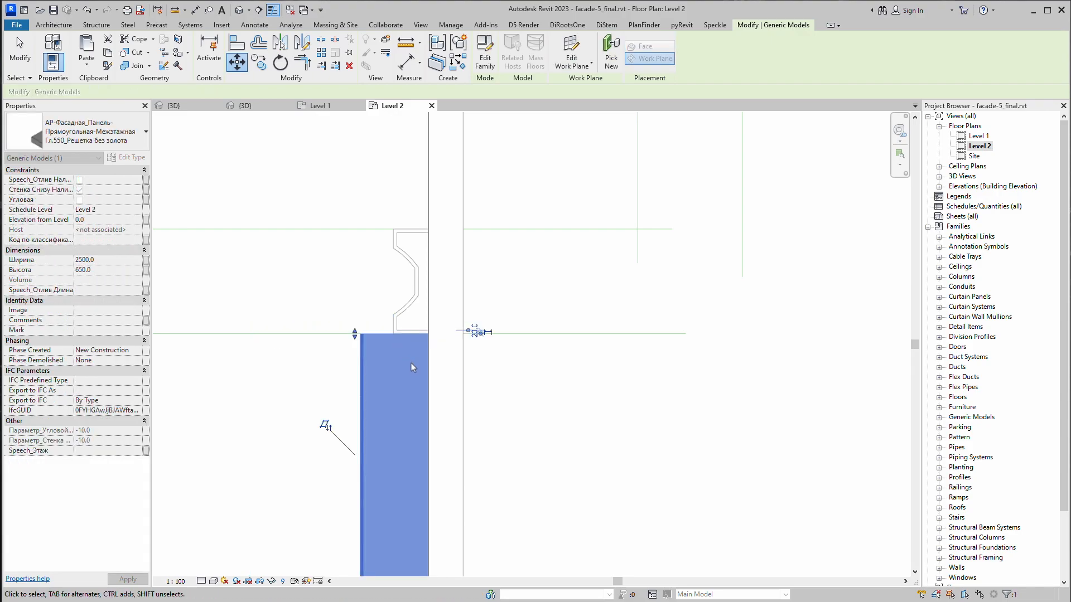
# Copy the grille panel into the next bays along the adjoining facade, aligning its end with each pier's side
pyautogui.click(257, 65)
pyautogui.click(316, 332)
pyautogui.scroll(-2, 316, 331)
pyautogui.moveTo(335, 498); pyautogui.dragTo(379, 197, button='middle')
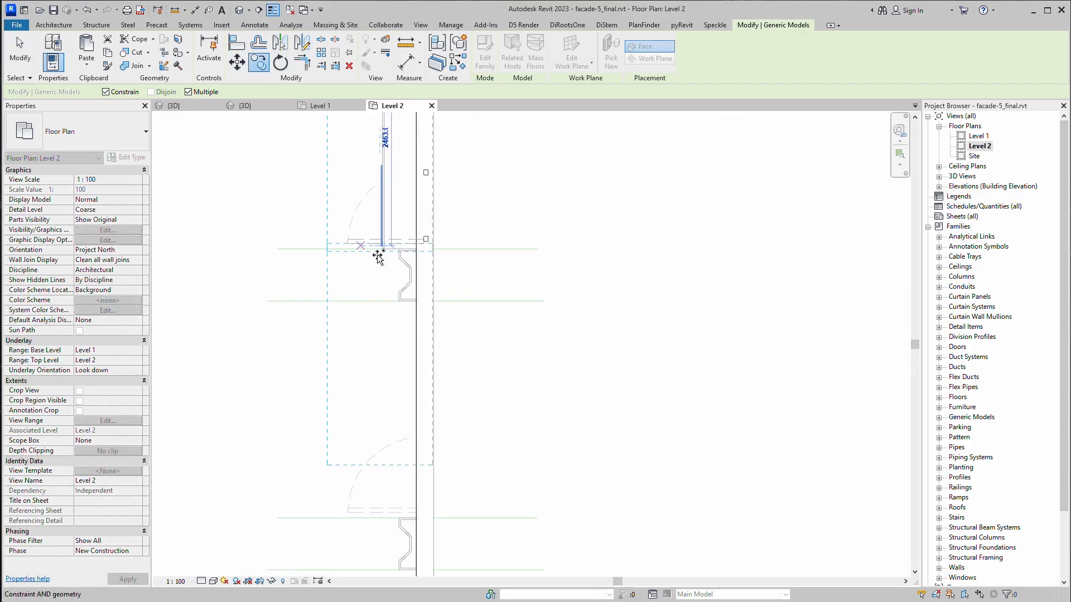
pyautogui.moveTo(370, 317); pyautogui.dragTo(397, 295, button='middle')
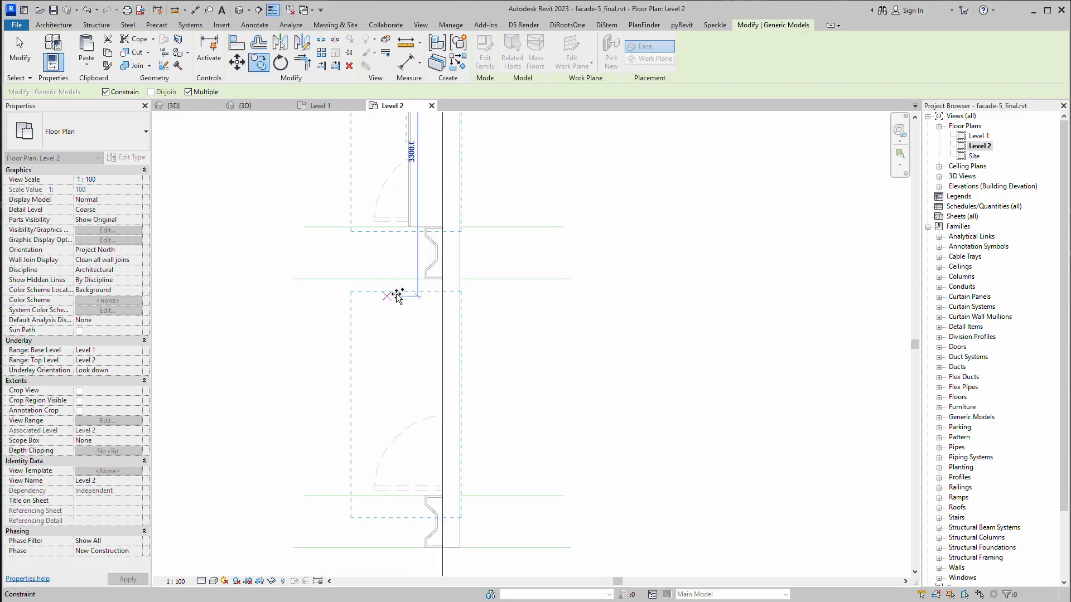
pyautogui.click(397, 278)
pyautogui.scroll(-1, 407, 475)
pyautogui.moveTo(407, 475); pyautogui.dragTo(503, 405, button='middle')
pyautogui.press('Escape')
pyautogui.press('Escape')
# Select all instances of the model lines visible in the 3D view and delete them
pyautogui.click(240, 106)
pyautogui.scroll(-5, 503, 405)
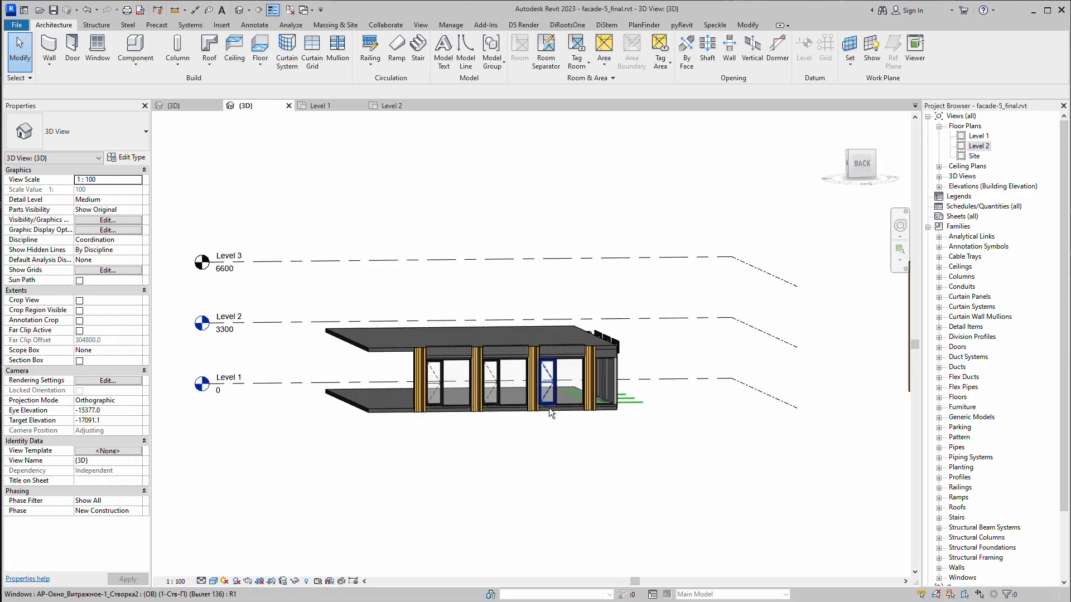
pyautogui.keyDown('shift'); pyautogui.moveTo(553, 387); pyautogui.dragTo(544, 449, button='middle'); pyautogui.keyUp('shift')
pyautogui.click(639, 399)
pyautogui.rightClick(639, 398)
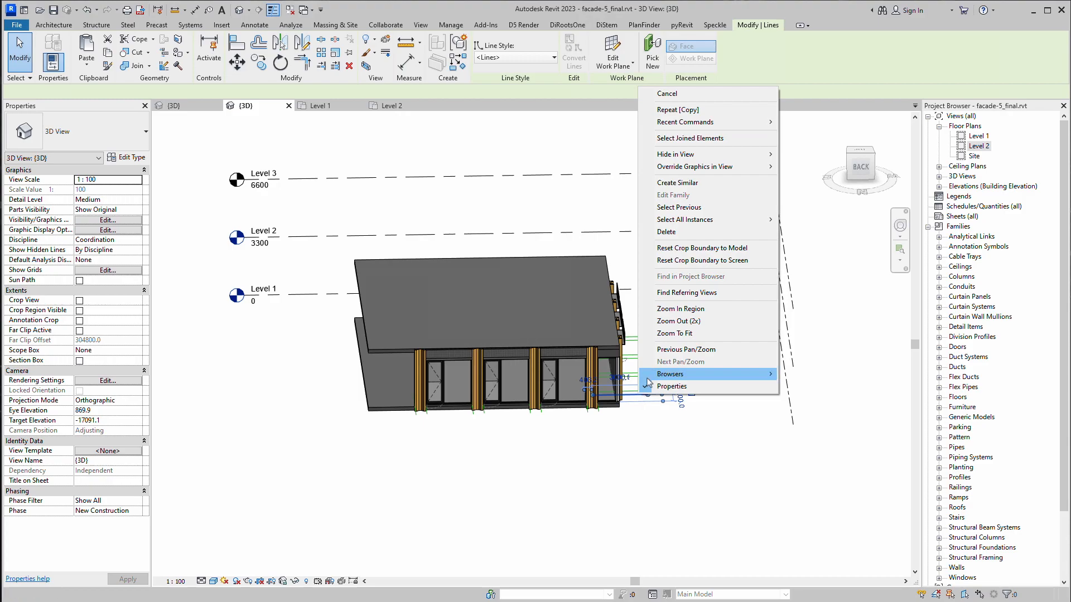
pyautogui.moveTo(708, 155)
pyautogui.moveTo(725, 219)
pyautogui.click(819, 220)
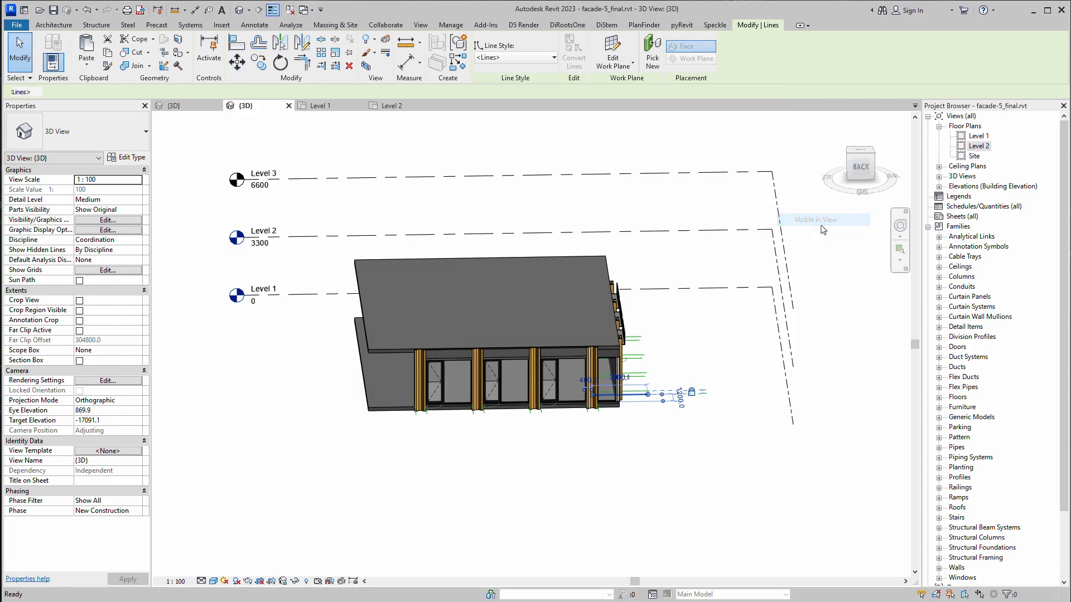
pyautogui.click(666, 415)
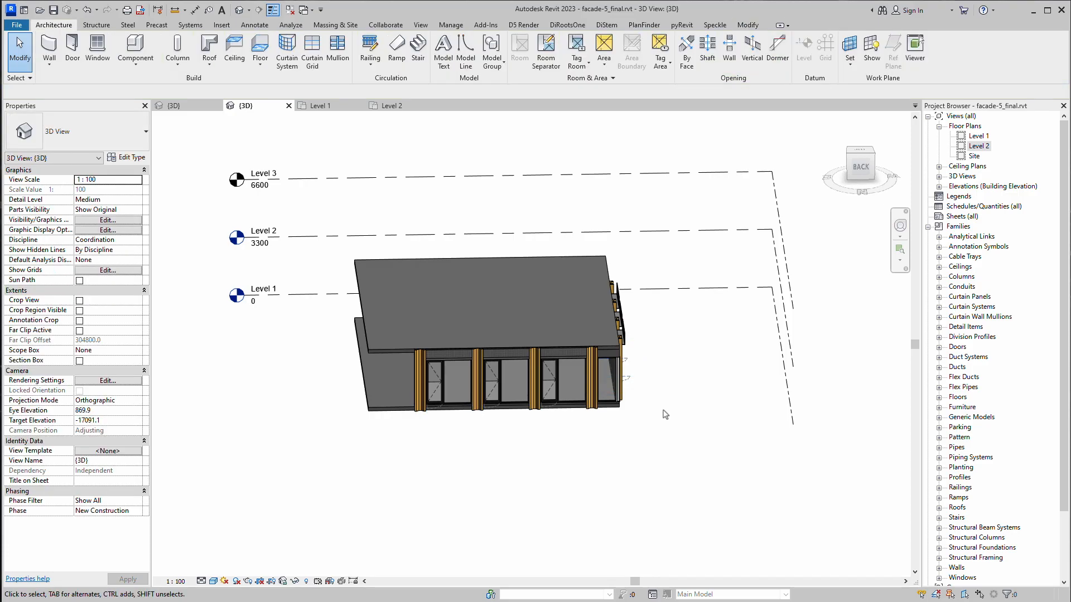
# Select all the facade elements between the two slabs and create a model group from them named Level 1
pyautogui.keyDown('shift'); pyautogui.moveTo(492, 327); pyautogui.dragTo(442, 282, button='middle'); pyautogui.keyUp('shift')
pyautogui.moveTo(393, 266); pyautogui.dragTo(709, 509)
pyautogui.keyDown('shift'); pyautogui.moveTo(693, 457); pyautogui.dragTo(503, 333, button='middle'); pyautogui.keyUp('shift')
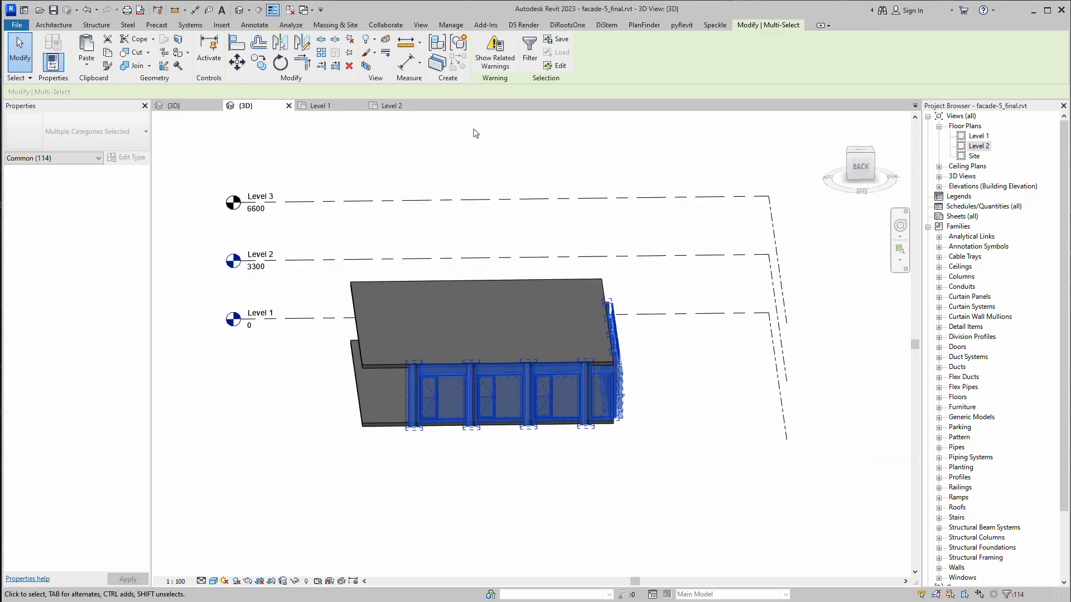
pyautogui.click(463, 42)
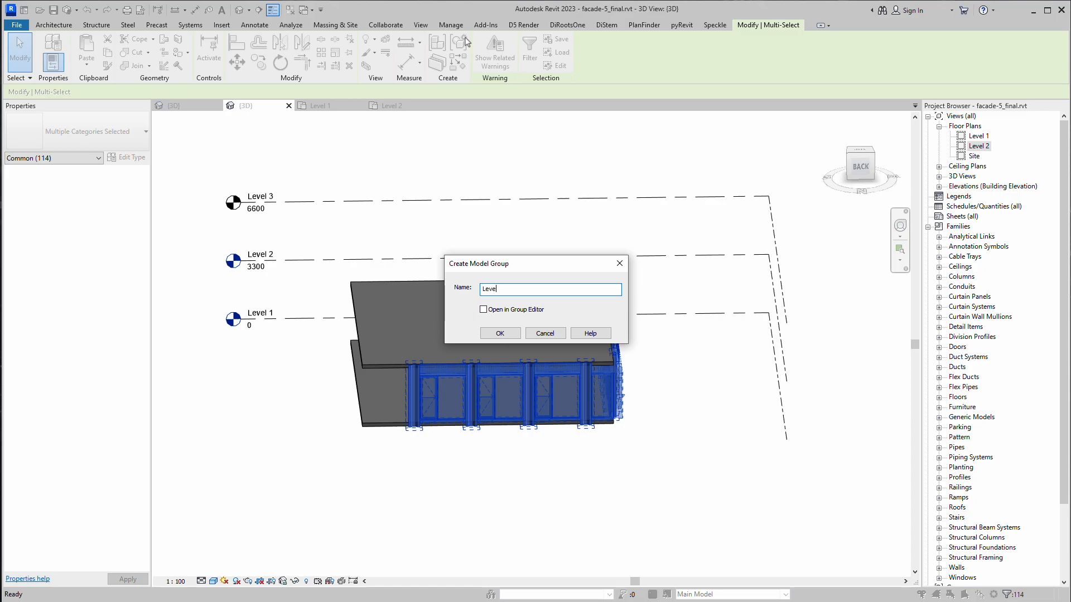
pyautogui.press('Return')
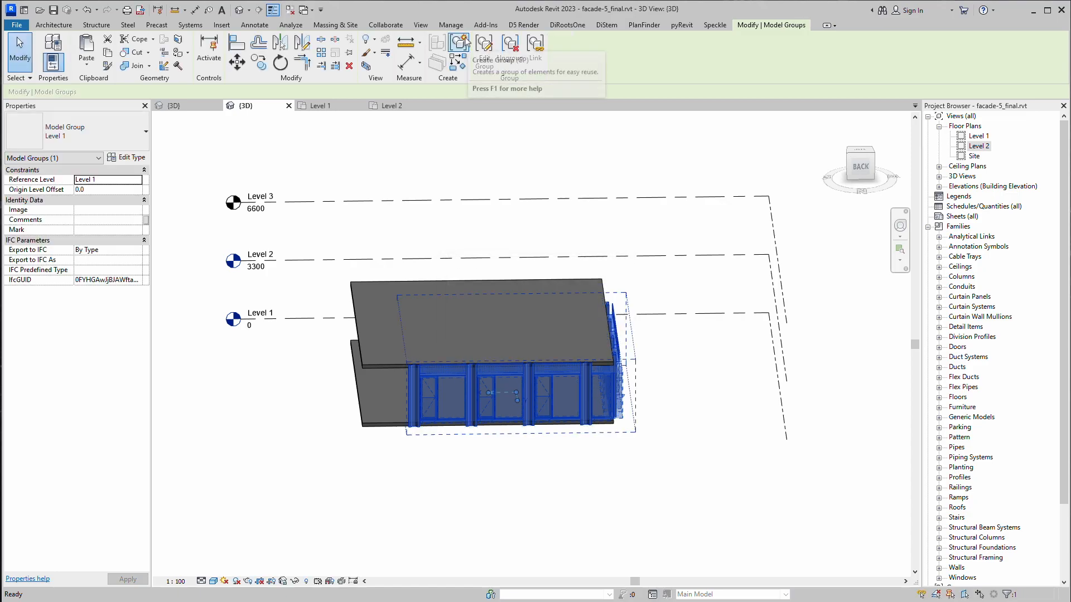
pyautogui.click(514, 156)
# Open the Level 1 group for editing, inspect a nested 600 pier group, and cancel the editing
pyautogui.doubleClick(457, 401)
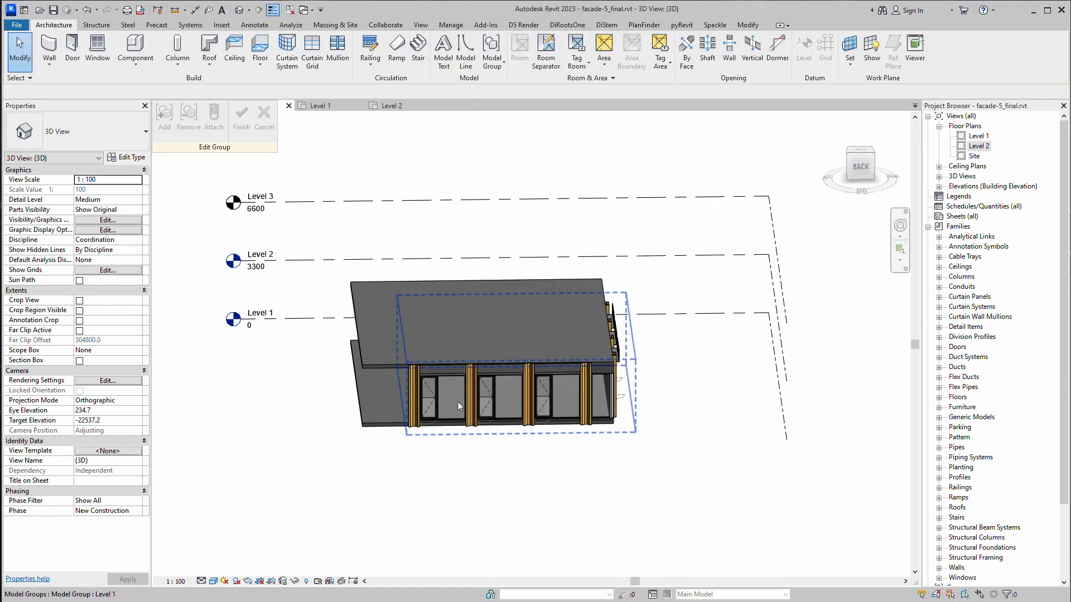
pyautogui.click(469, 400)
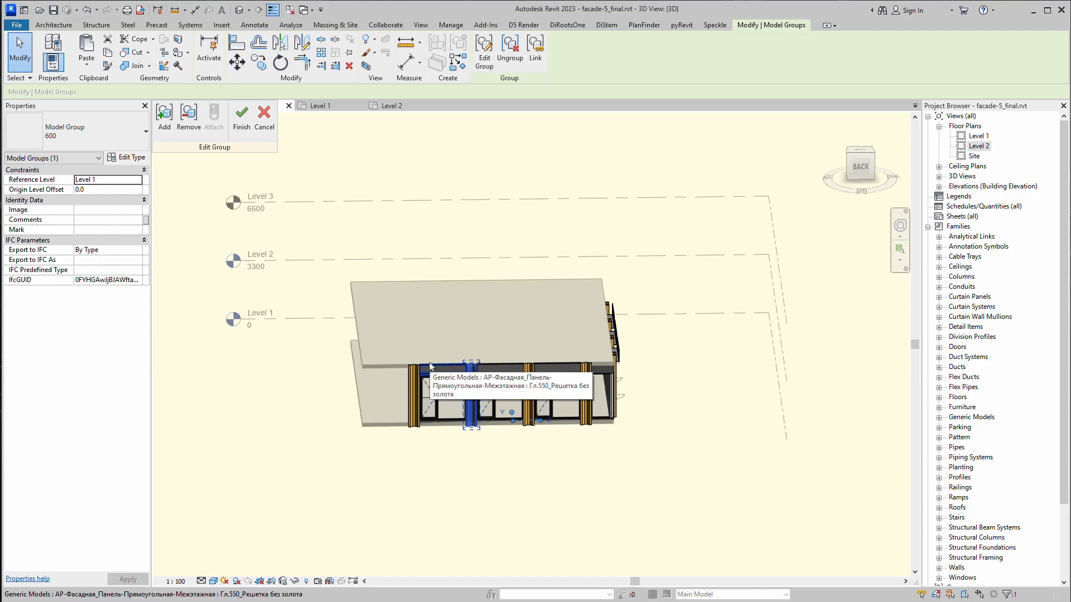
pyautogui.scroll(3, 537, 335)
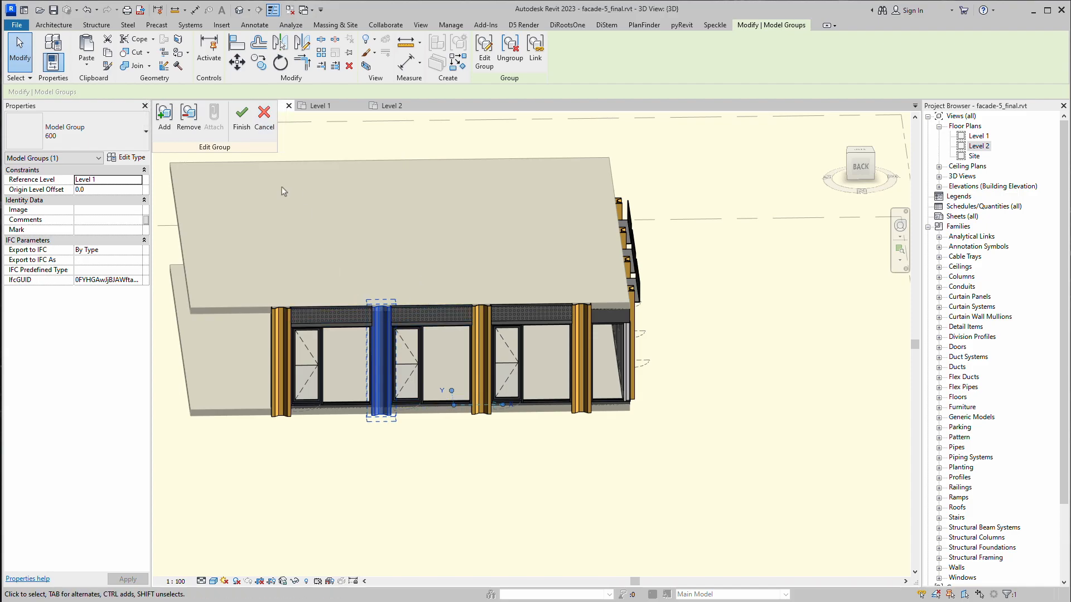
pyautogui.click(262, 118)
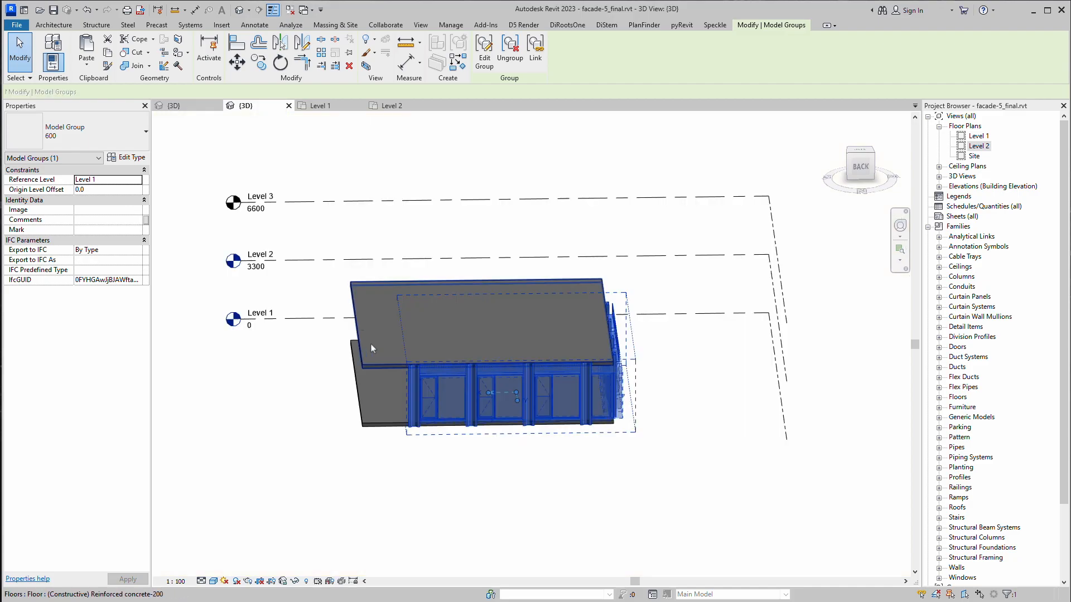
# Copy the Level 1 facade group and paste it aligned to Level 2
pyautogui.keyDown('shift'); pyautogui.moveTo(448, 411); pyautogui.dragTo(440, 372, button='middle'); pyautogui.keyUp('shift')
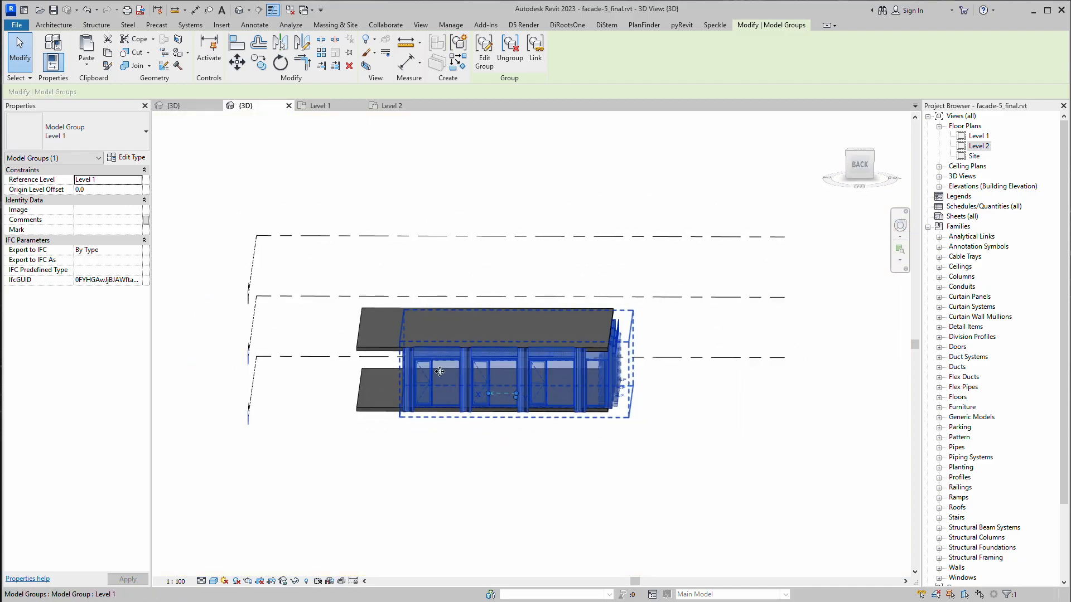
pyautogui.scroll(3, 531, 366)
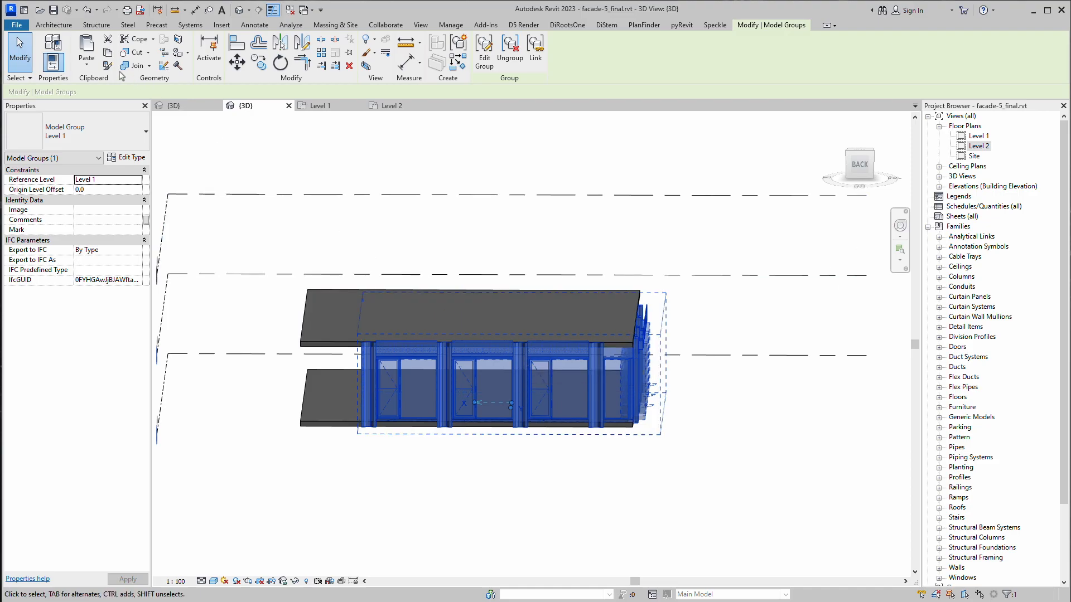
pyautogui.click(107, 53)
pyautogui.click(86, 65)
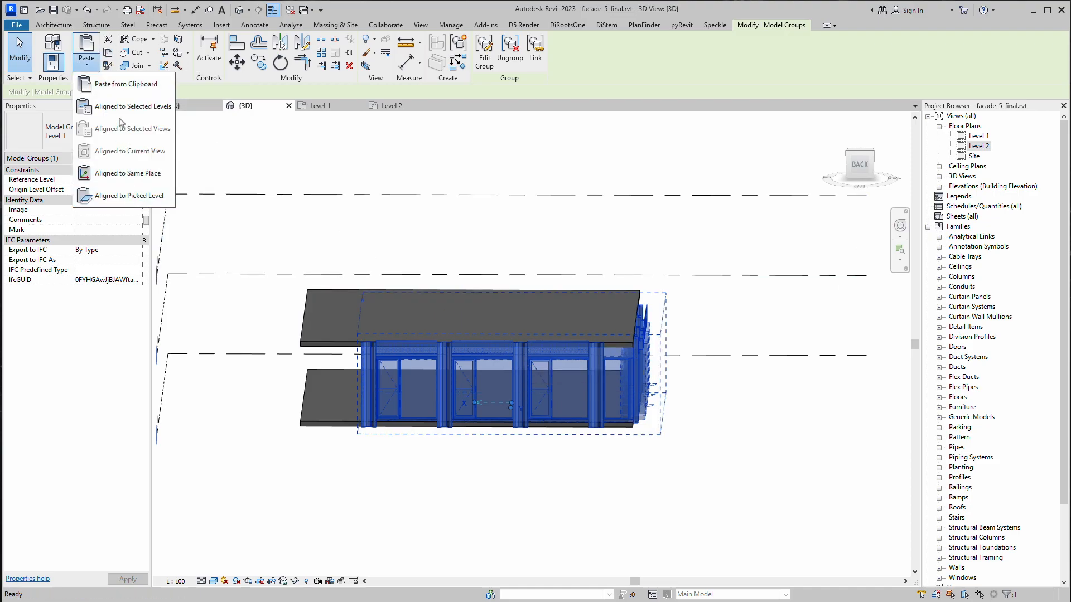
pyautogui.click(165, 195)
pyautogui.click(482, 239)
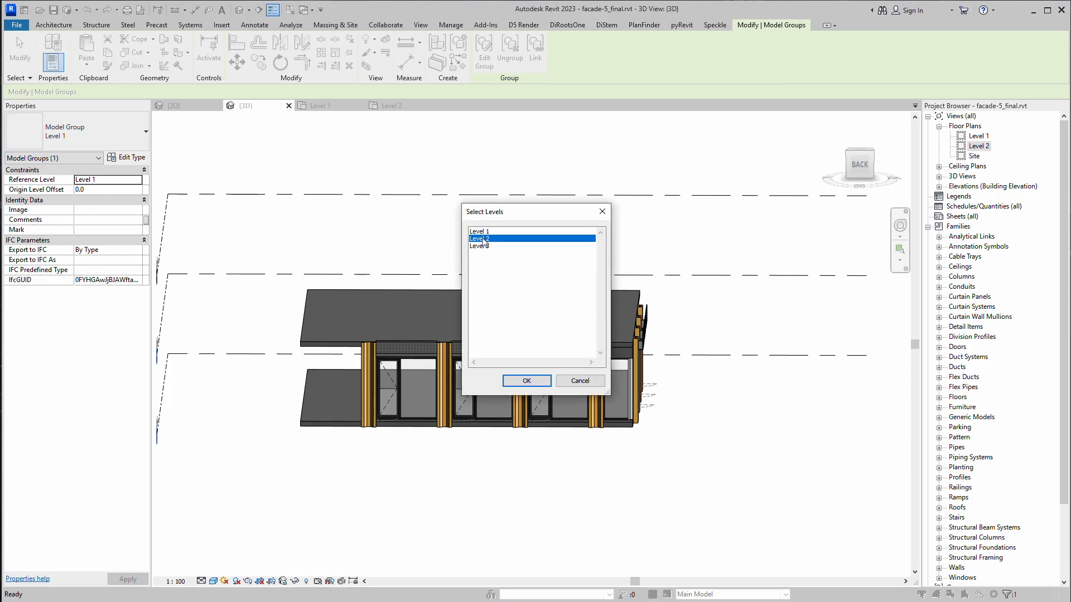
pyautogui.click(527, 381)
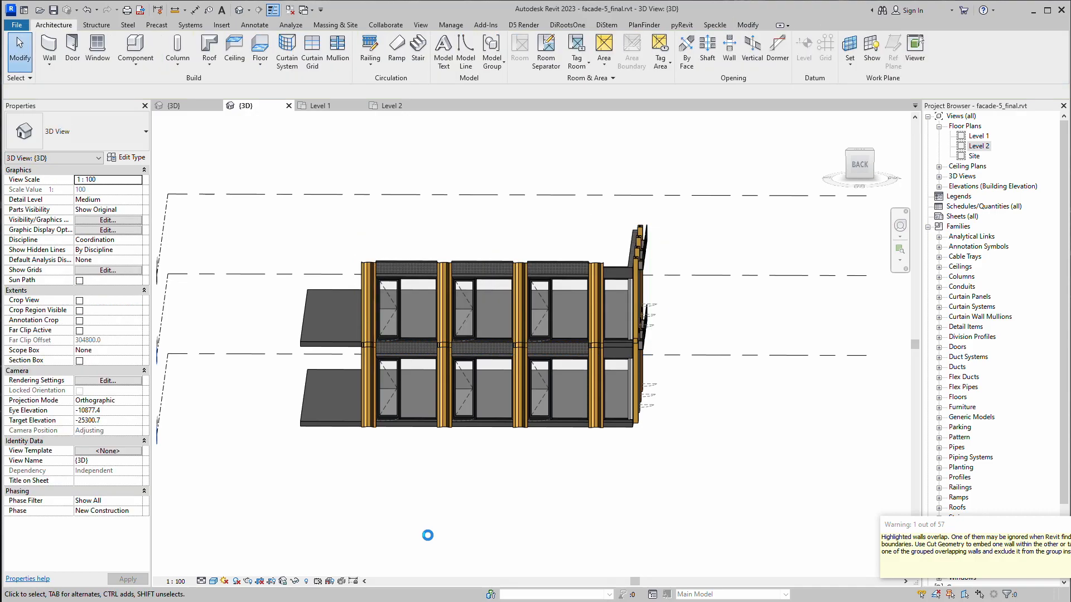
pyautogui.keyDown('shift'); pyautogui.moveTo(486, 473); pyautogui.dragTo(577, 446, button='middle'); pyautogui.keyUp('shift')
pyautogui.scroll(5, 514, 359)
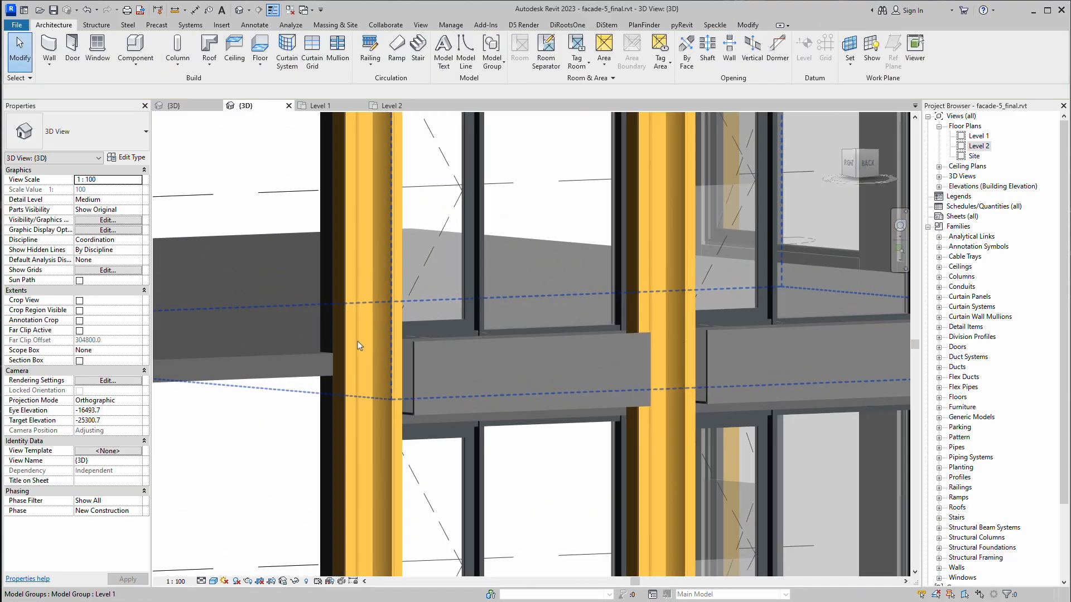
# Open the lower-storey 600 pier group beside the slab edge for editing
pyautogui.scroll(3, 354, 418)
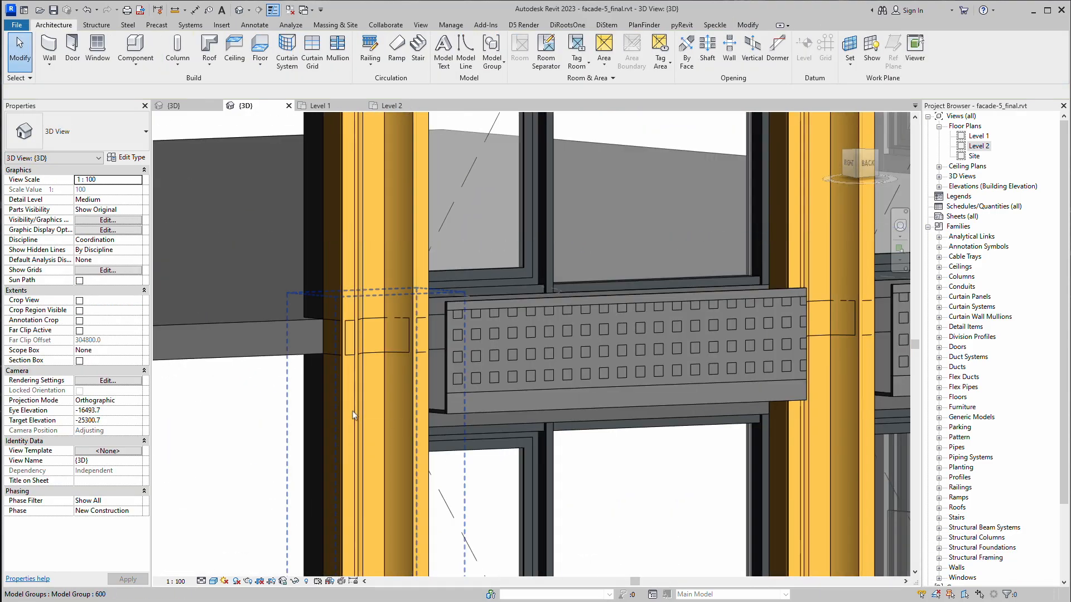
pyautogui.click(359, 364)
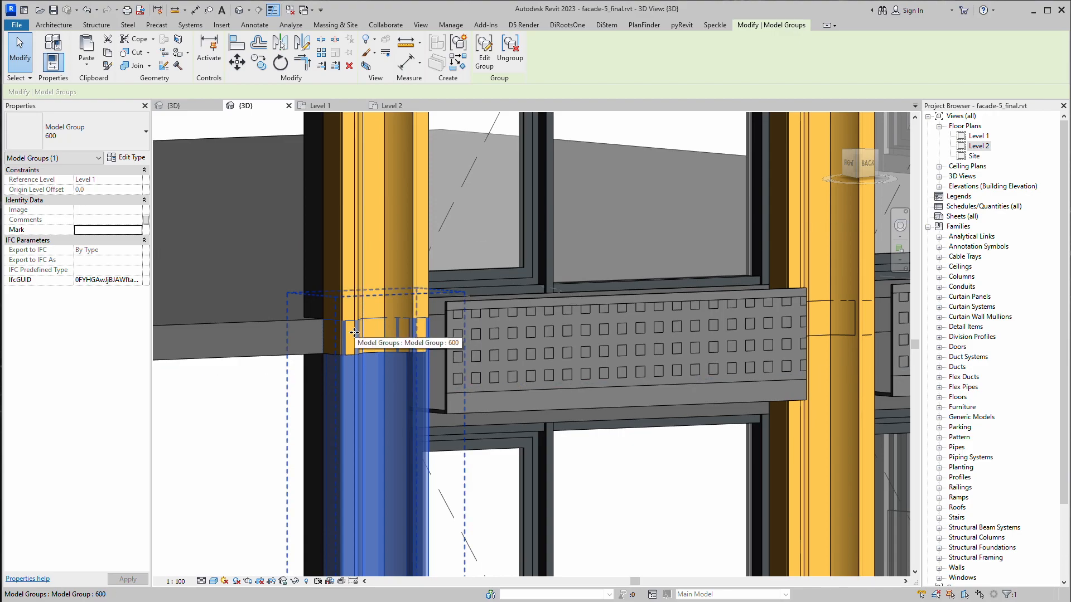
pyautogui.click(488, 49)
pyautogui.click(368, 427)
pyautogui.press('Escape')
pyautogui.press('a')
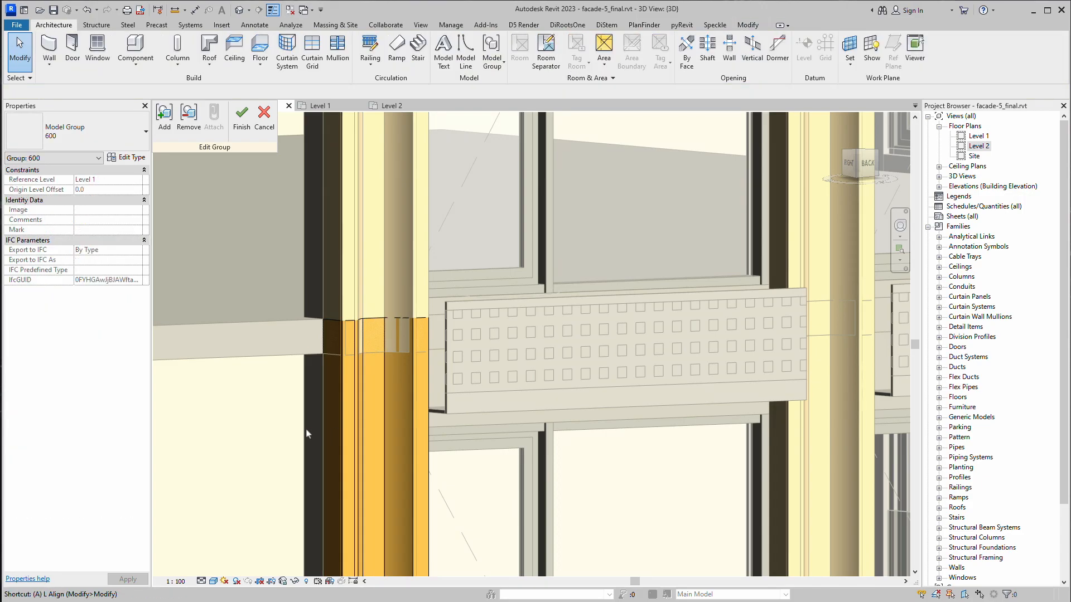
pyautogui.press('l')
pyautogui.press('Escape')
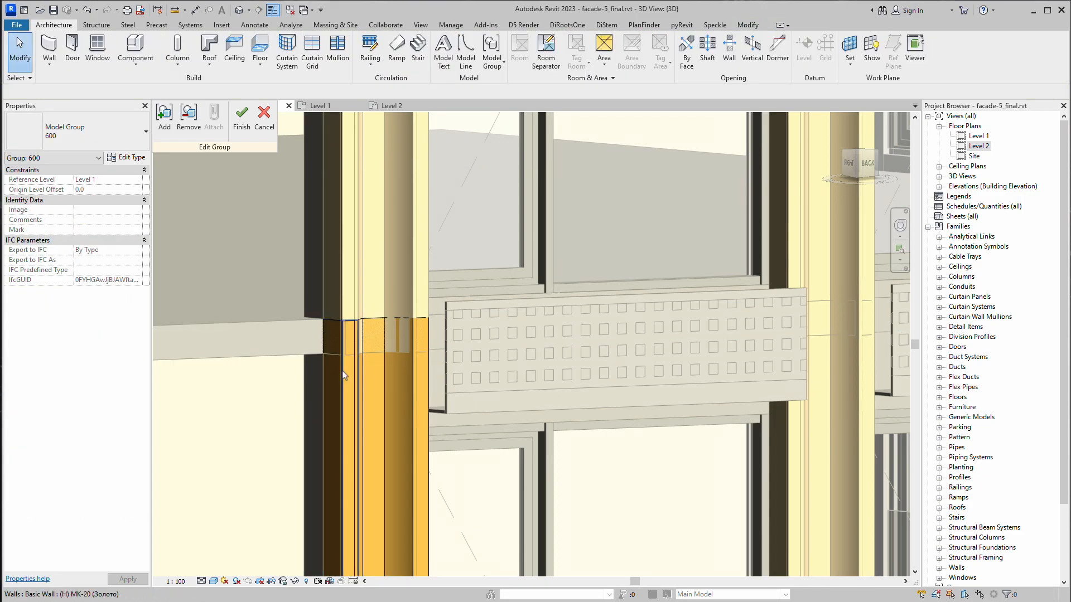
# Select all seven walls of the 600 pier group and set their unconnected height to 3200
pyautogui.moveTo(493, 300); pyautogui.dragTo(281, 422)
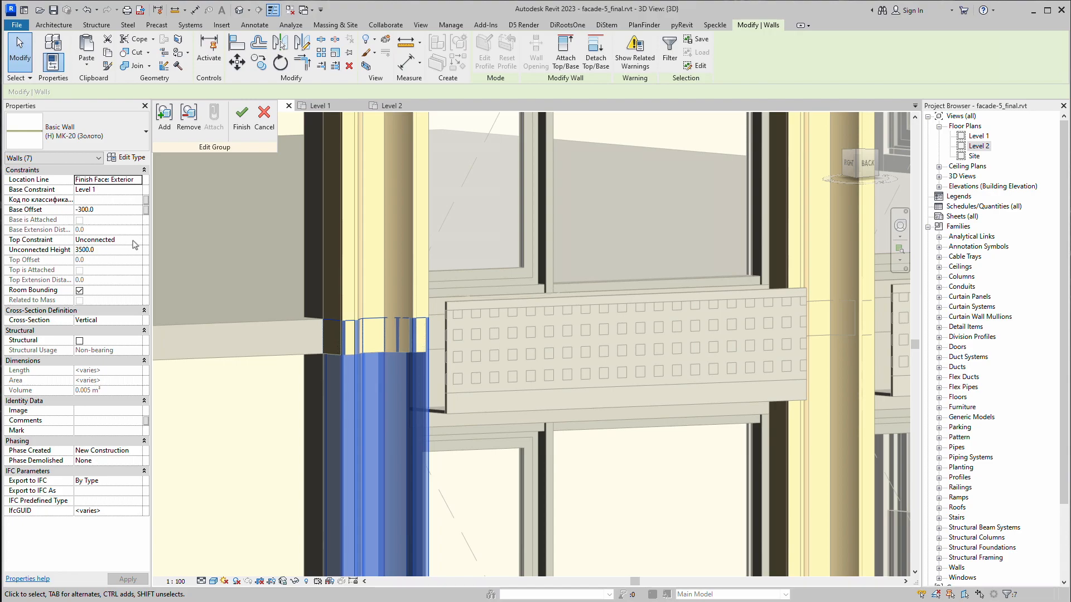
pyautogui.click(105, 251)
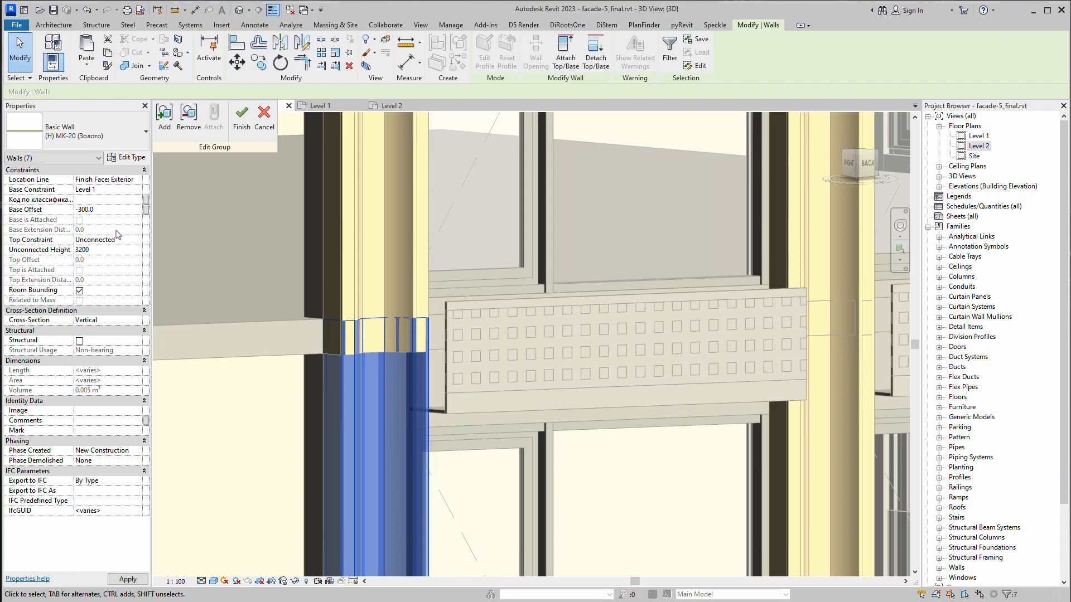
pyautogui.press('Return')
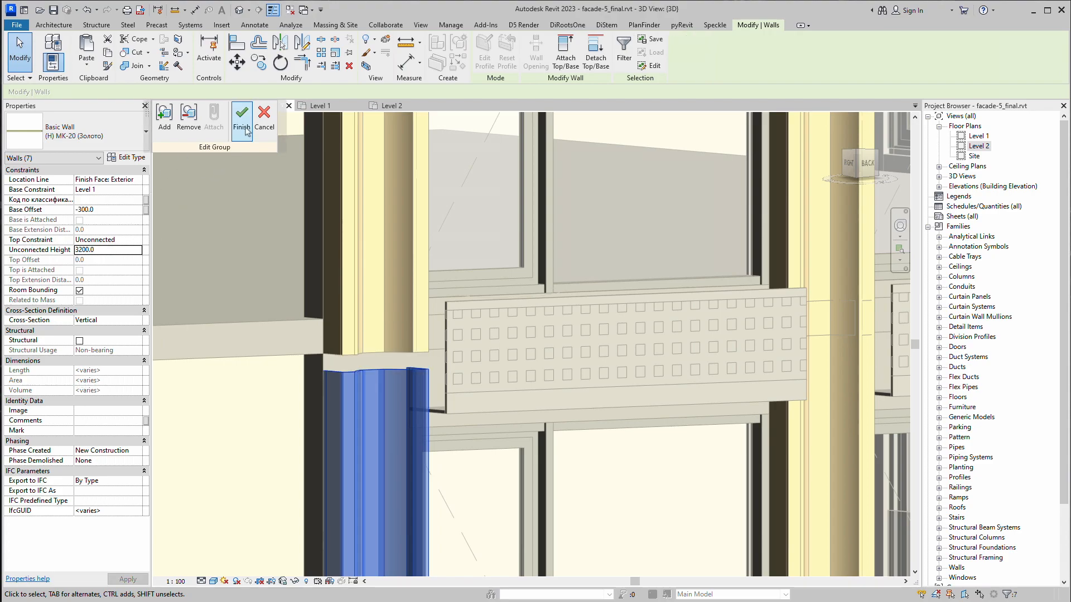
pyautogui.click(240, 242)
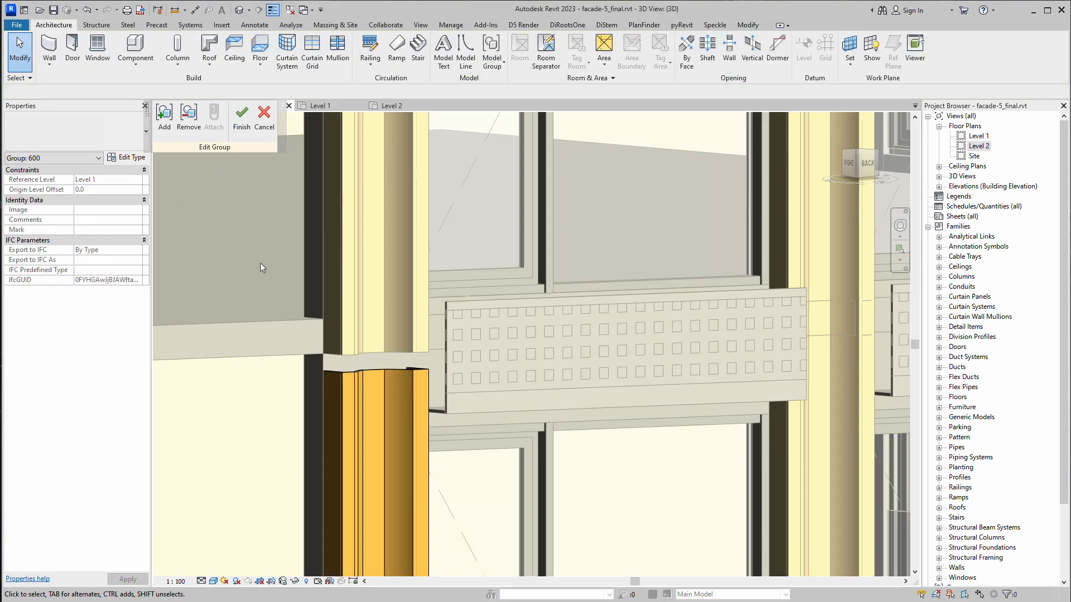
pyautogui.moveTo(394, 373); pyautogui.dragTo(346, 289, button='middle')
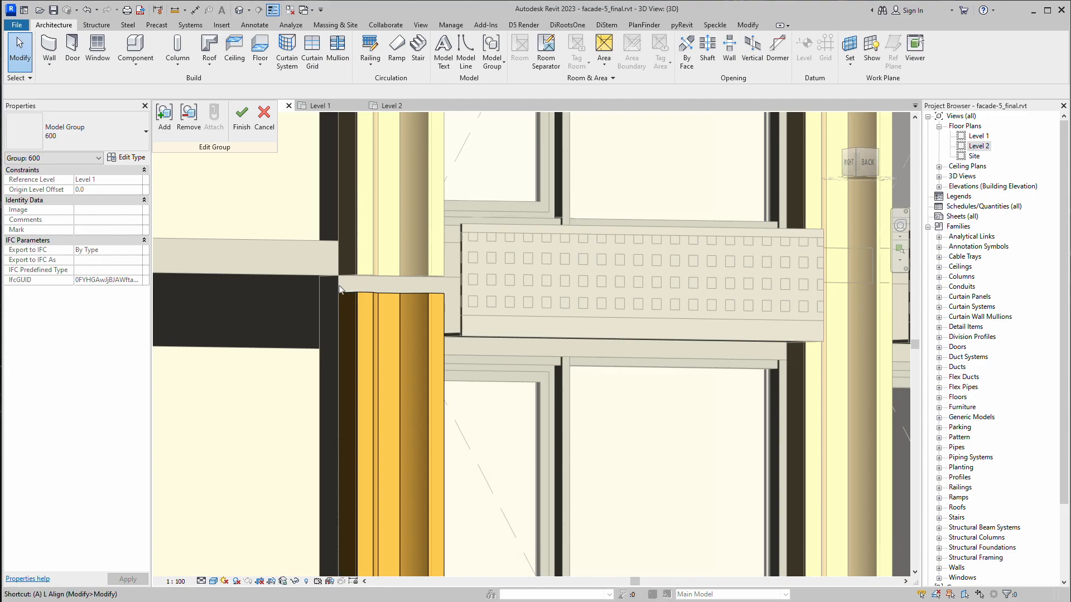
pyautogui.press('l')
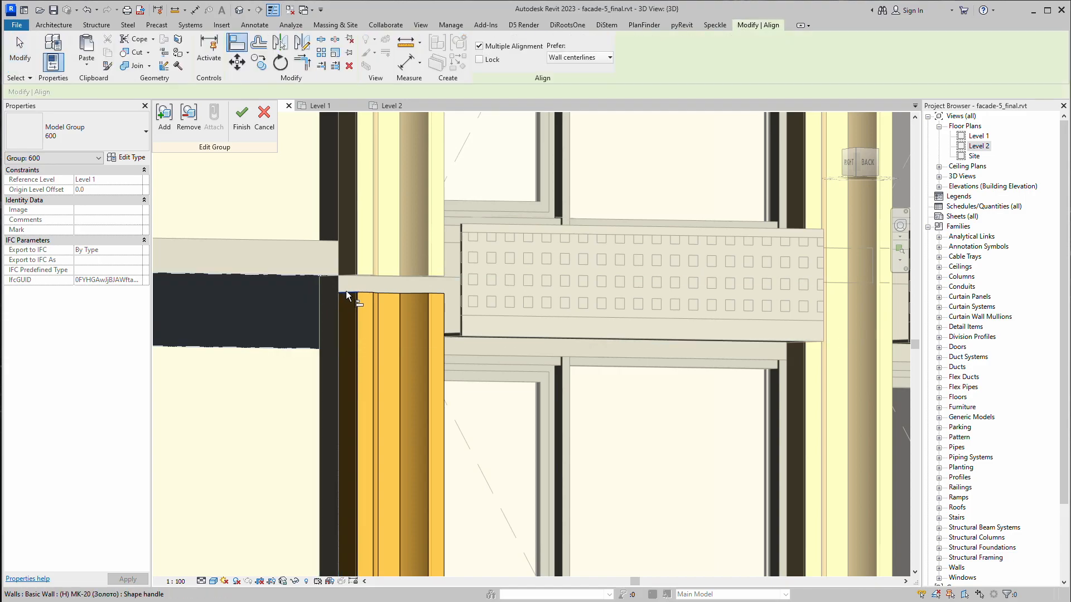
pyautogui.press('Escape')
pyautogui.scroll(2, 313, 285)
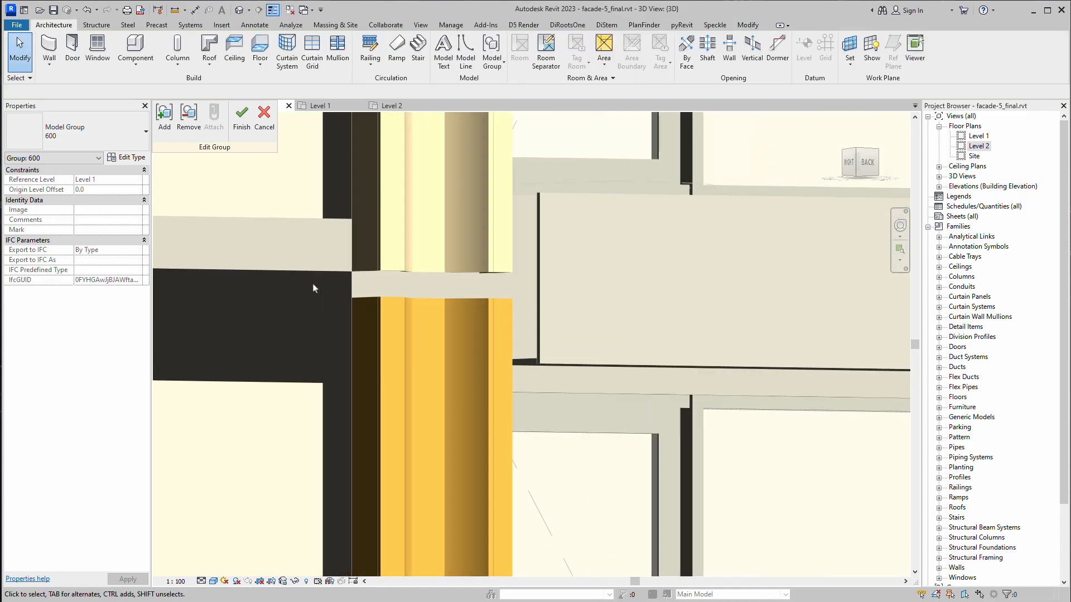
pyautogui.press('l')
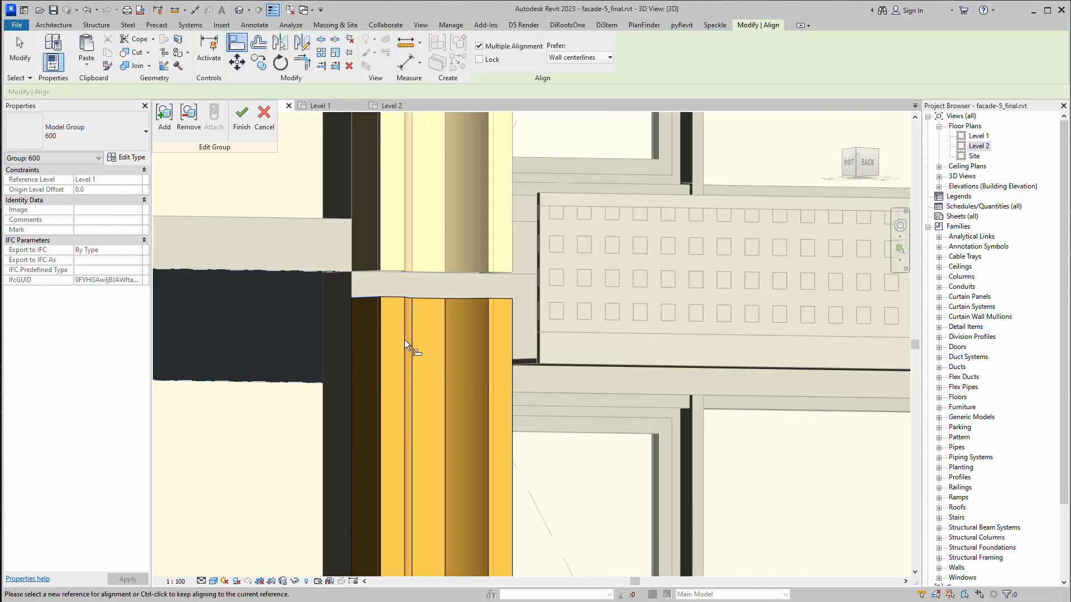
pyautogui.press('Escape')
# Stretch the top of the pier's outer side wall up to the base of the pier above, at an unconnected height of 3300
pyautogui.click(370, 295)
pyautogui.moveTo(369, 295); pyautogui.dragTo(363, 267)
pyautogui.click(82, 249)
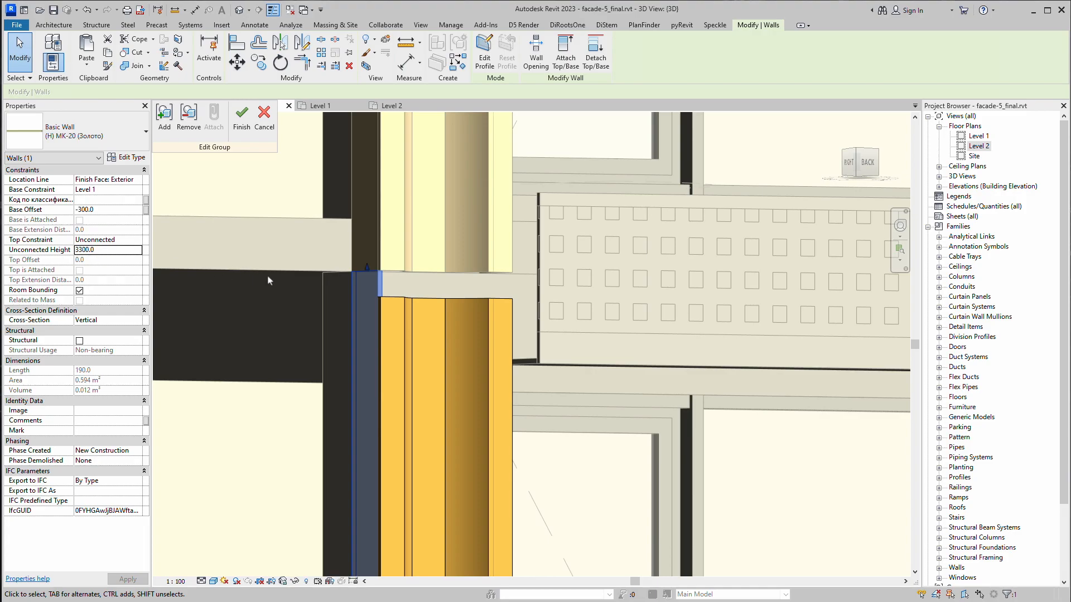
pyautogui.press('Escape')
# Set the unconnected height of all seven pier walls to 3300 and finish editing the 600 group
pyautogui.moveTo(539, 291); pyautogui.dragTo(283, 389)
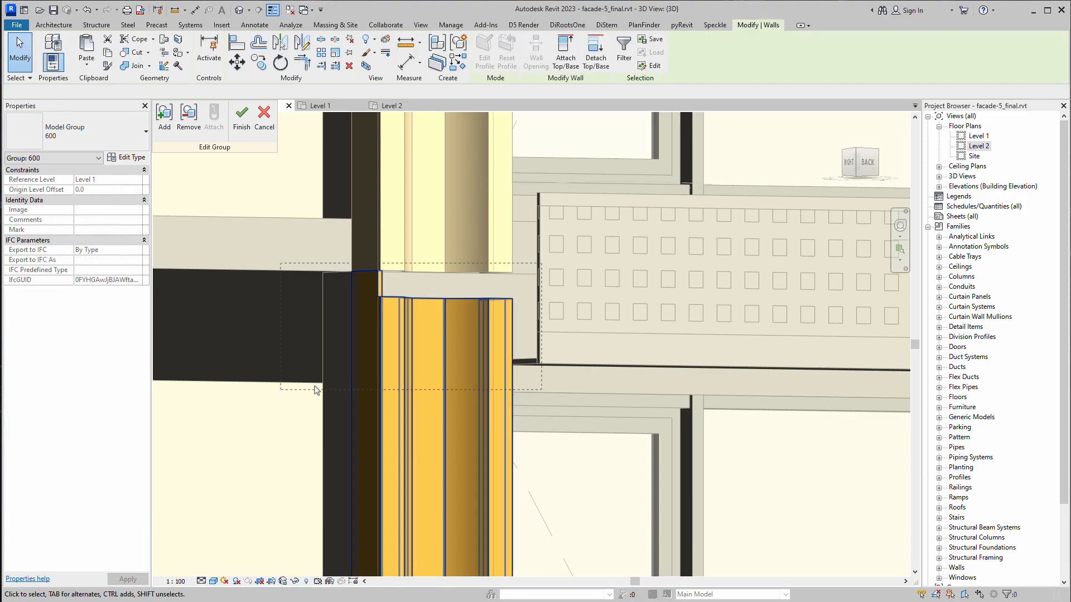
pyautogui.click(122, 250)
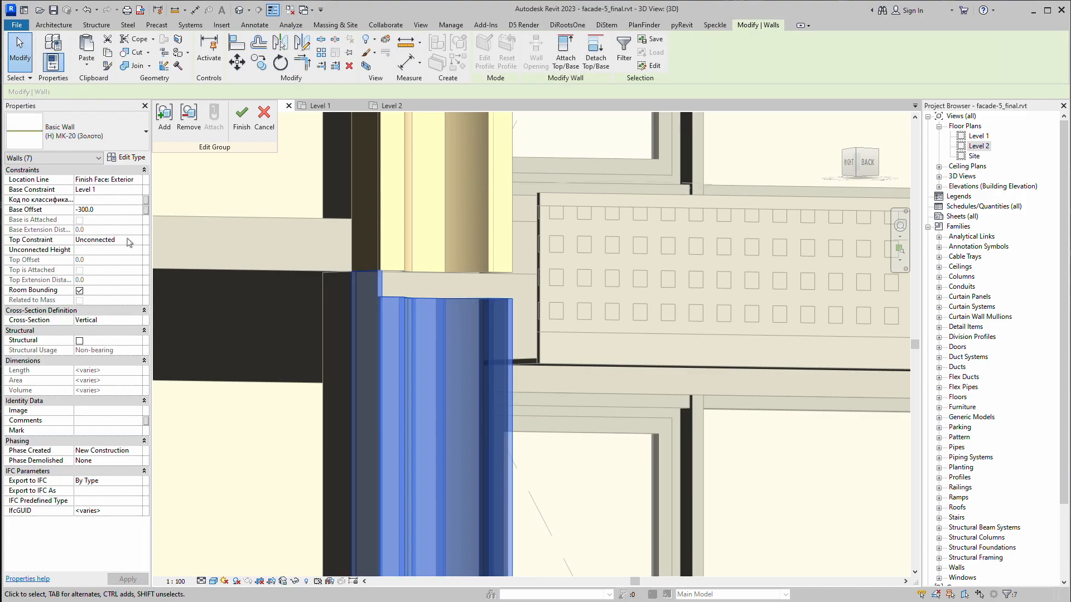
pyautogui.hotkey('ctrl', 'v')
pyautogui.hotkey('ctrl', 'z')
pyautogui.write('3300')
pyautogui.press('Return')
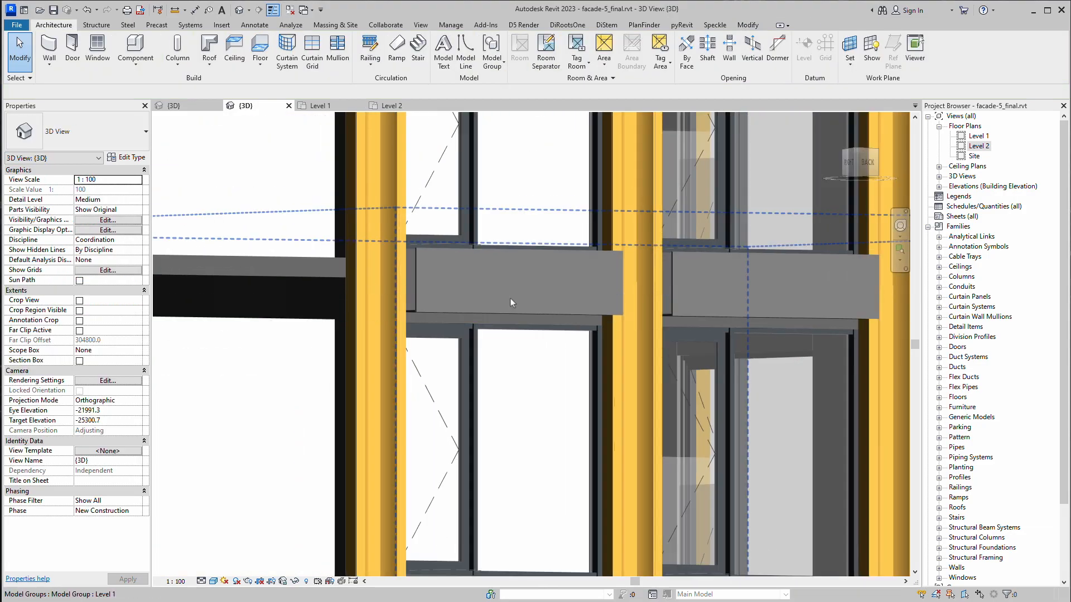
# Switch the visual style of the 3D view to Hidden Line
pyautogui.keyDown('shift'); pyautogui.moveTo(680, 303); pyautogui.dragTo(631, 310, button='middle'); pyautogui.keyUp('shift')
pyautogui.keyDown('shift'); pyautogui.moveTo(742, 293); pyautogui.dragTo(348, 311, button='middle'); pyautogui.keyUp('shift')
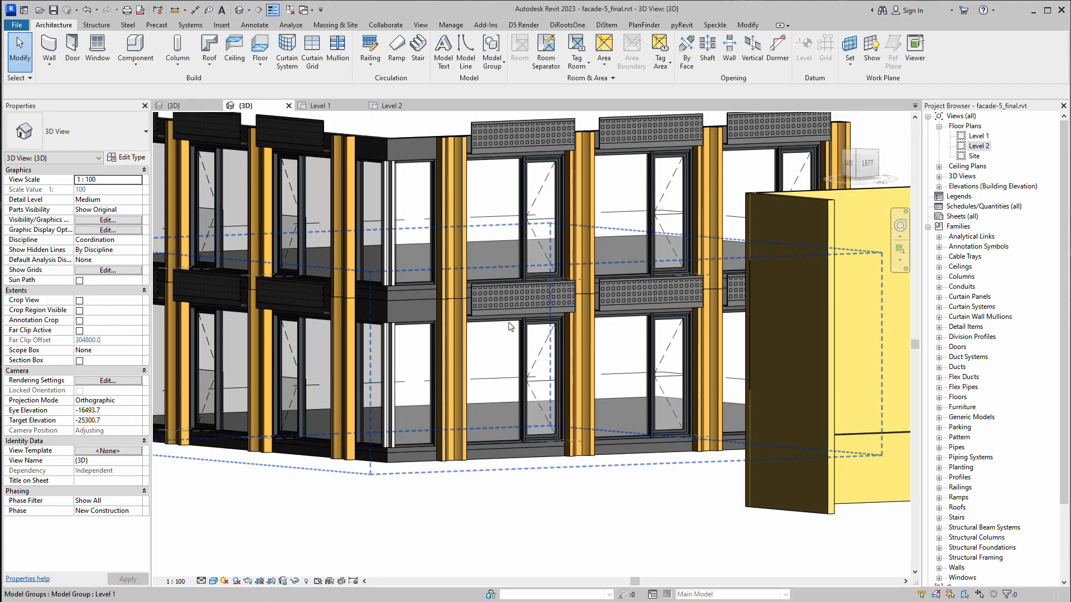
pyautogui.scroll(-5, 510, 318)
pyautogui.keyDown('shift'); pyautogui.moveTo(510, 318); pyautogui.dragTo(569, 368, button='middle'); pyautogui.keyUp('shift')
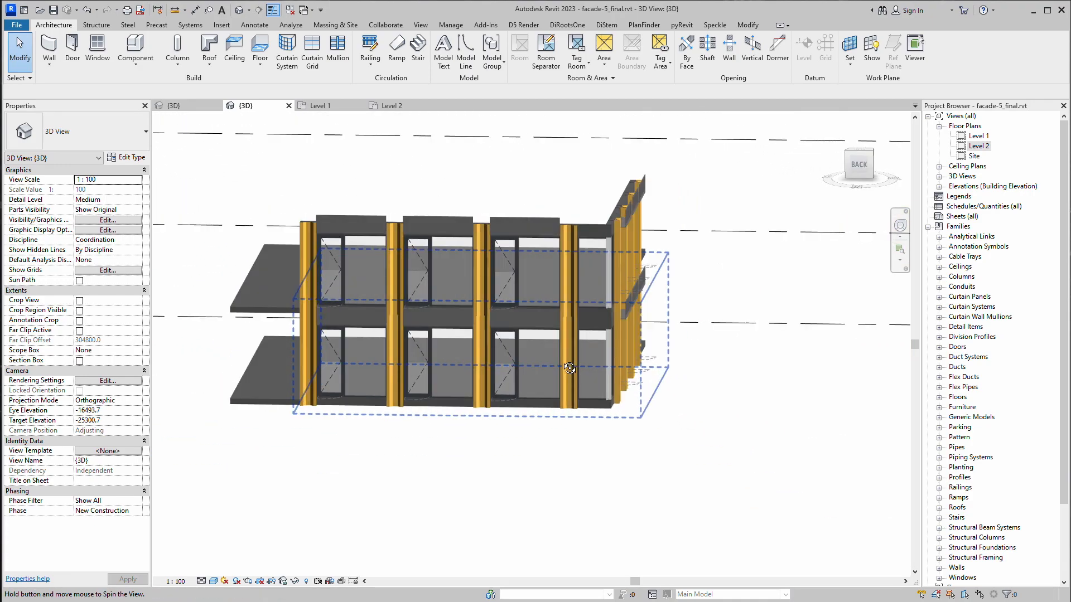
pyautogui.click(214, 581)
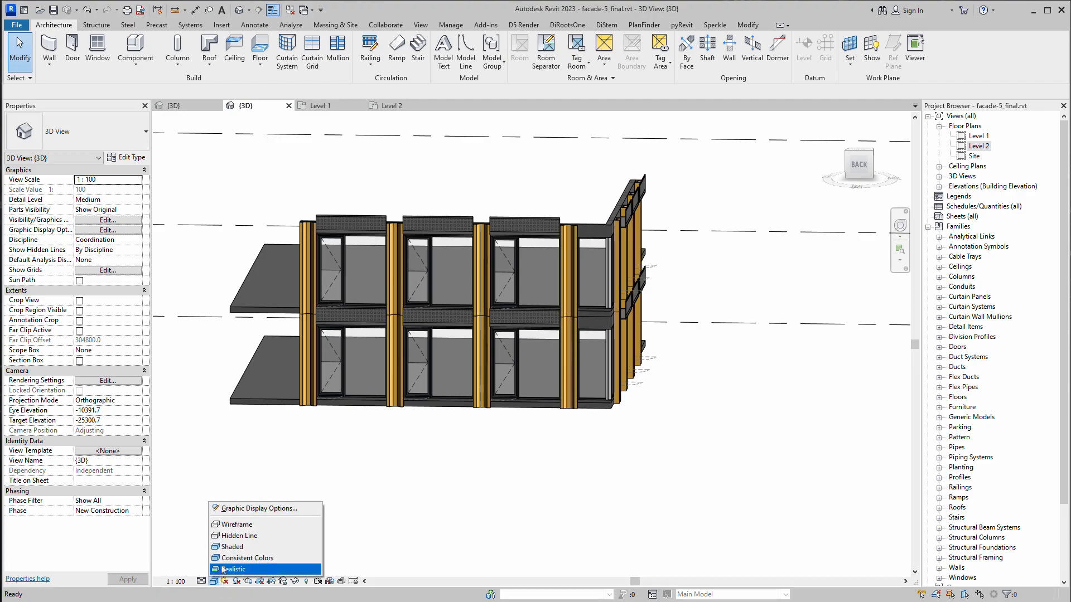
pyautogui.click(245, 536)
# Examine the two-storey facade from several angles, checking the piers, grille panels, glazed corner and level-to-level joints
pyautogui.keyDown('shift'); pyautogui.moveTo(666, 437); pyautogui.dragTo(570, 418, button='middle'); pyautogui.keyUp('shift')
pyautogui.scroll(1, 450, 337)
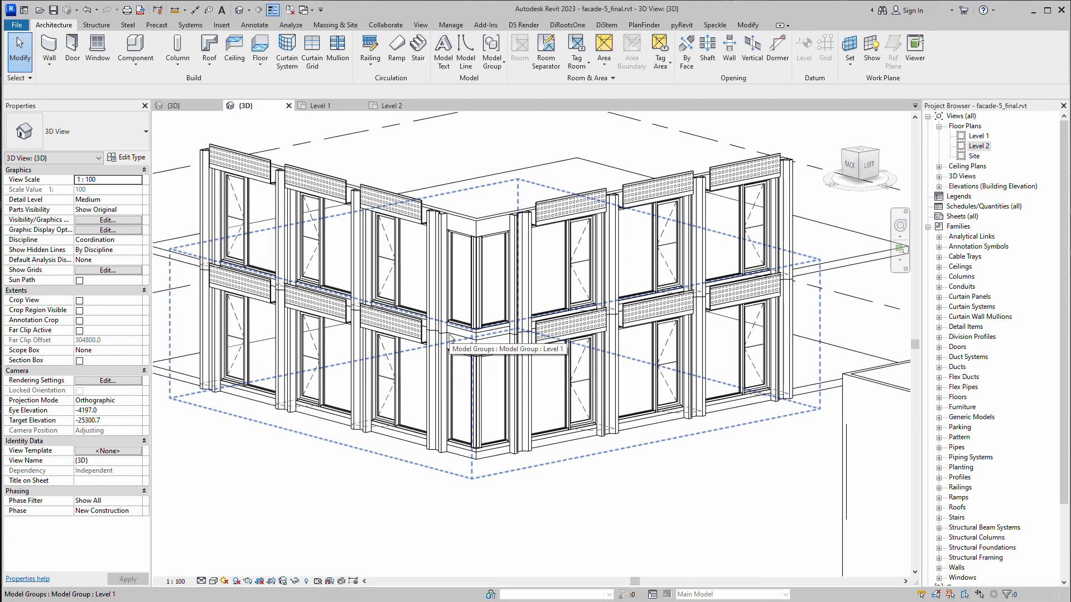
pyautogui.moveTo(458, 330)
pyautogui.keyDown('shift'); pyautogui.mouseDown(button='middle')
pyautogui.moveTo(714, 358)
pyautogui.moveTo(264, 366)
pyautogui.moveTo(430, 354)
pyautogui.mouseUp(button='middle'); pyautogui.keyUp('shift')
pyautogui.moveTo(584, 334); pyautogui.dragTo(641, 532, button='middle')
pyautogui.moveTo(457, 327); pyautogui.dragTo(530, 437, button='middle')
pyautogui.moveTo(549, 381); pyautogui.dragTo(504, 204, button='middle')
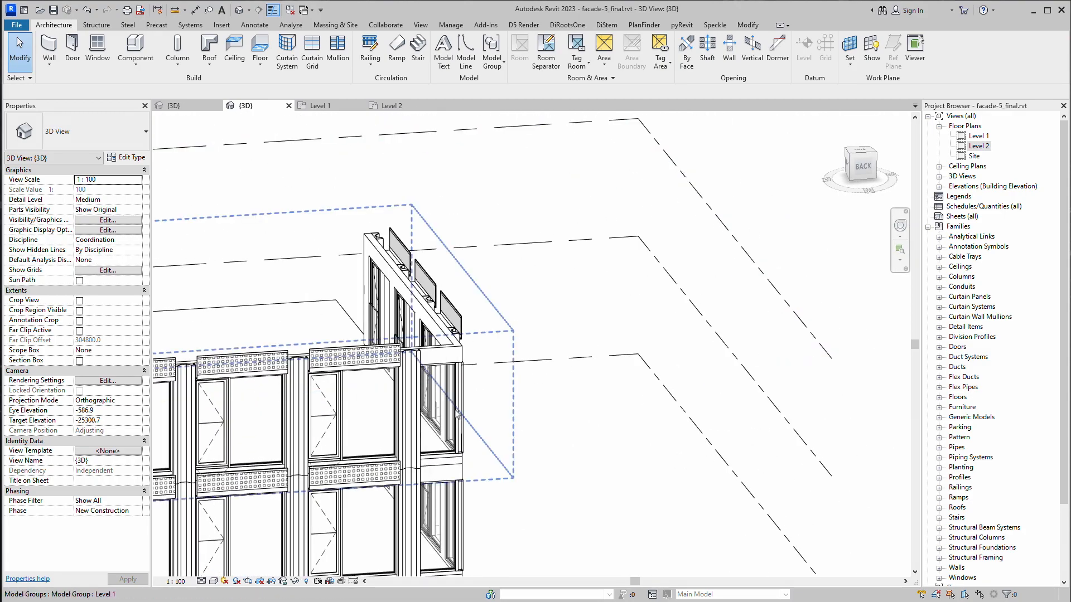
pyautogui.keyDown('shift'); pyautogui.moveTo(483, 396); pyautogui.dragTo(350, 411, button='middle'); pyautogui.keyUp('shift')
pyautogui.scroll(-5, 357, 472)
pyautogui.keyDown('shift'); pyautogui.moveTo(357, 471); pyautogui.dragTo(358, 265, button='middle'); pyautogui.keyUp('shift')
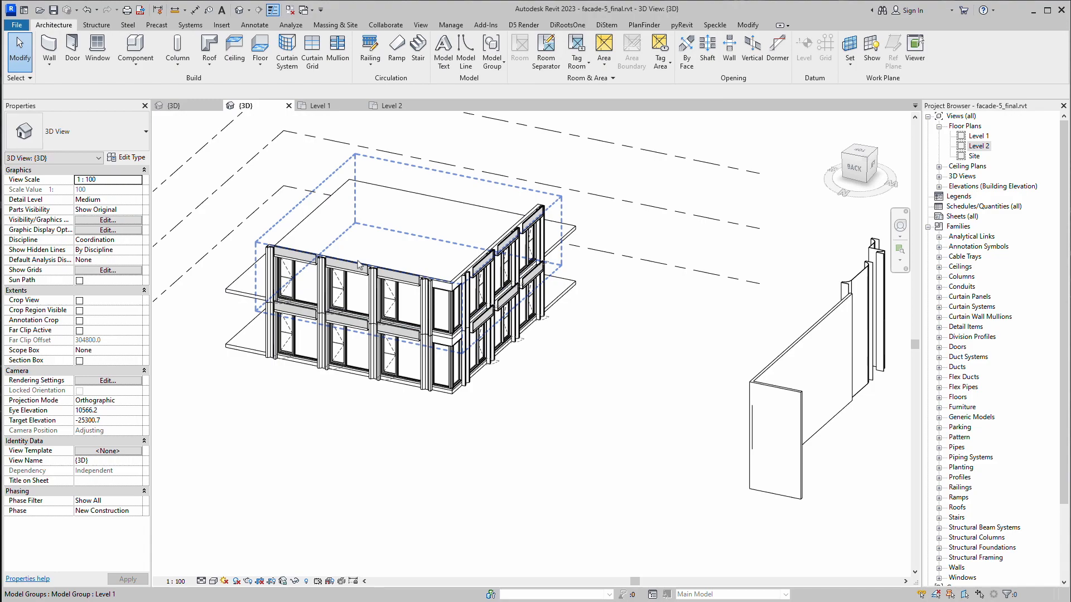
pyautogui.scroll(2, 368, 273)
pyautogui.scroll(2, 386, 289)
pyautogui.keyDown('shift'); pyautogui.moveTo(386, 289); pyautogui.dragTo(496, 365, button='middle'); pyautogui.keyUp('shift')
pyautogui.scroll(-2, 496, 365)
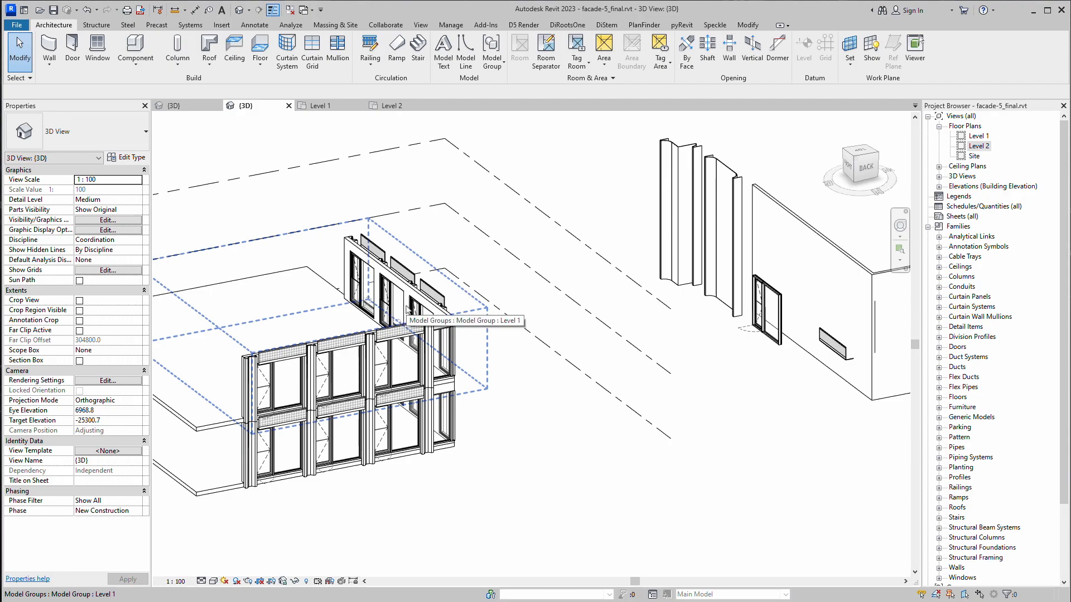
pyautogui.scroll(4, 251, 357)
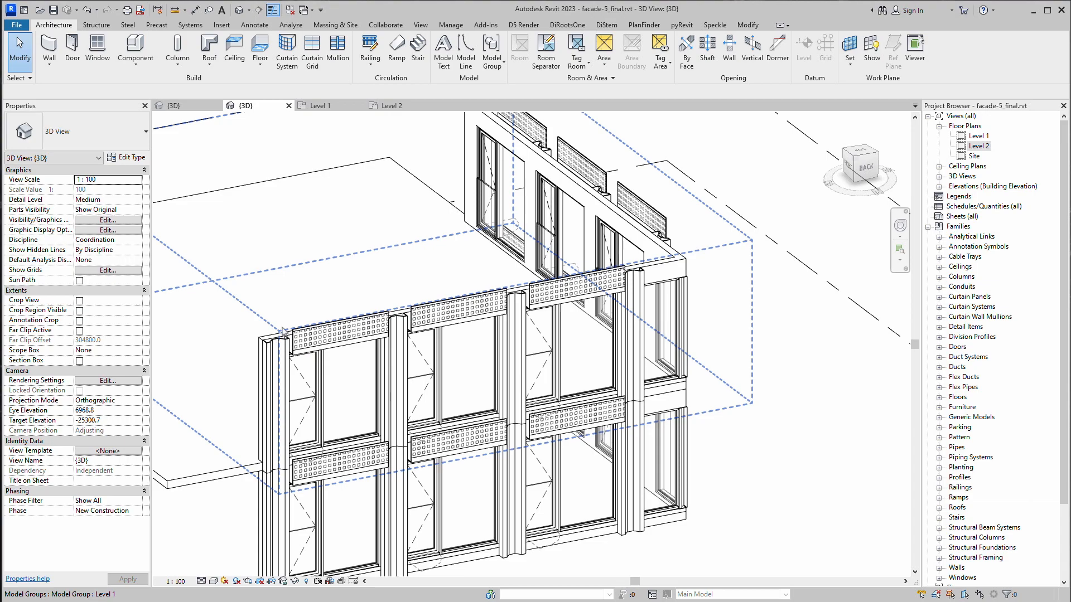
pyautogui.scroll(-4, 283, 331)
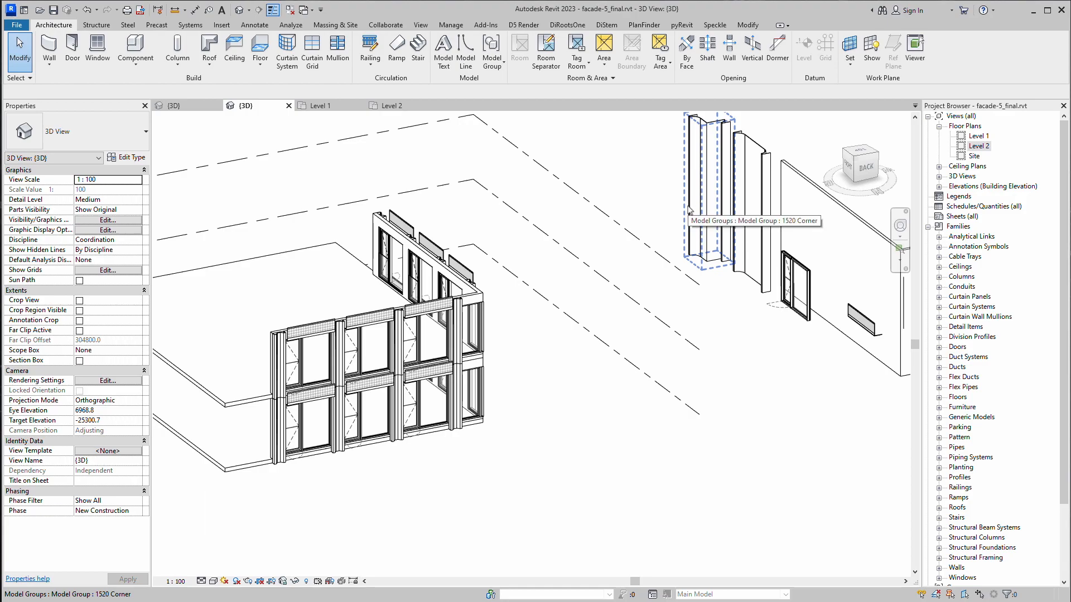
pyautogui.keyDown('shift'); pyautogui.moveTo(689, 210); pyautogui.dragTo(570, 194, button='middle'); pyautogui.keyUp('shift')
pyautogui.scroll(3, 427, 292)
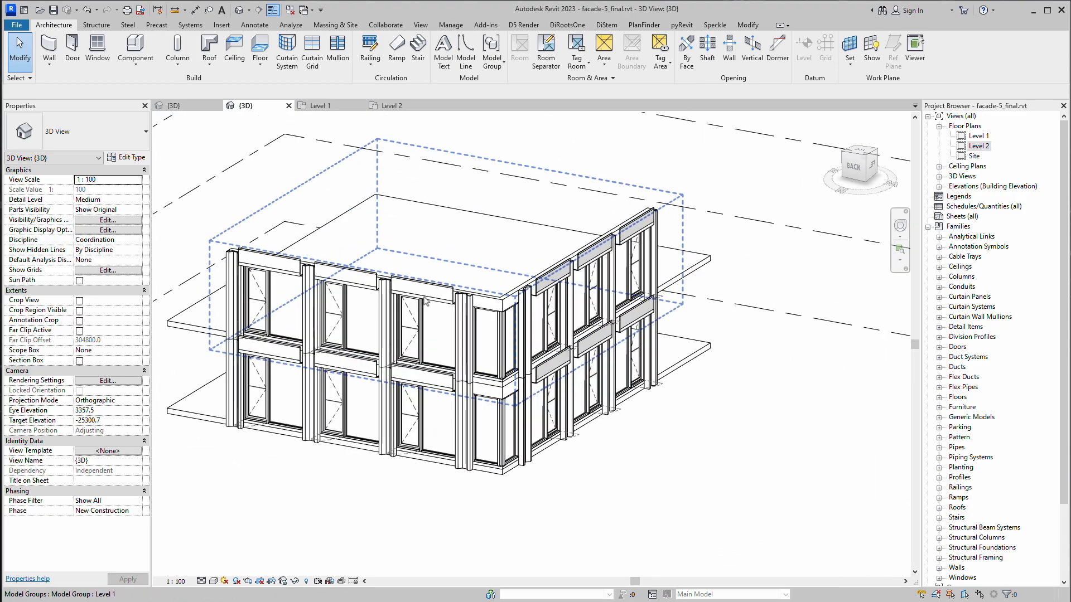
pyautogui.moveTo(425, 302); pyautogui.dragTo(500, 297, button='middle')
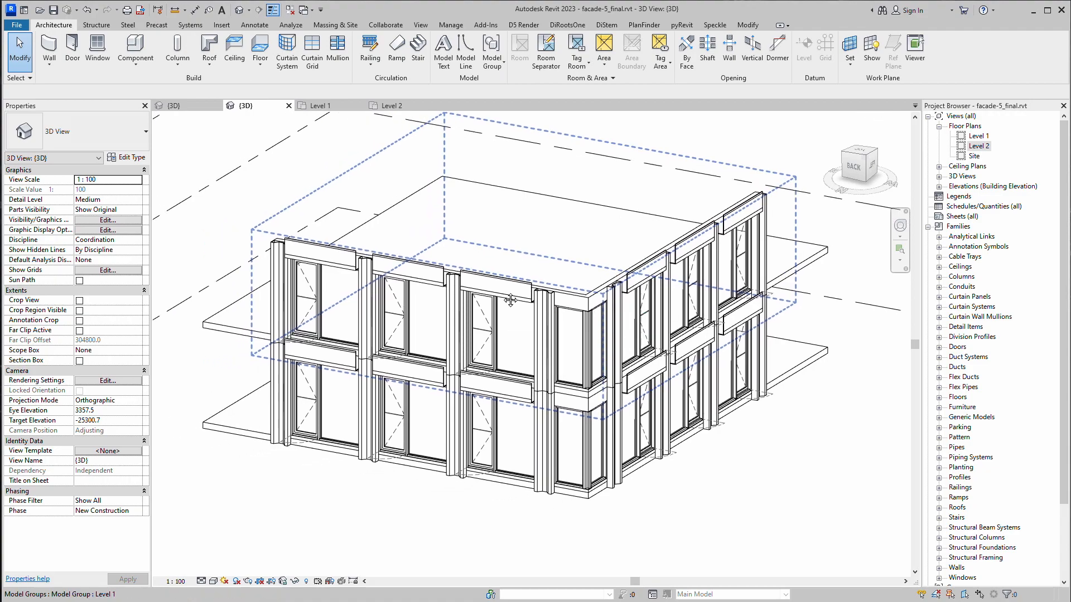